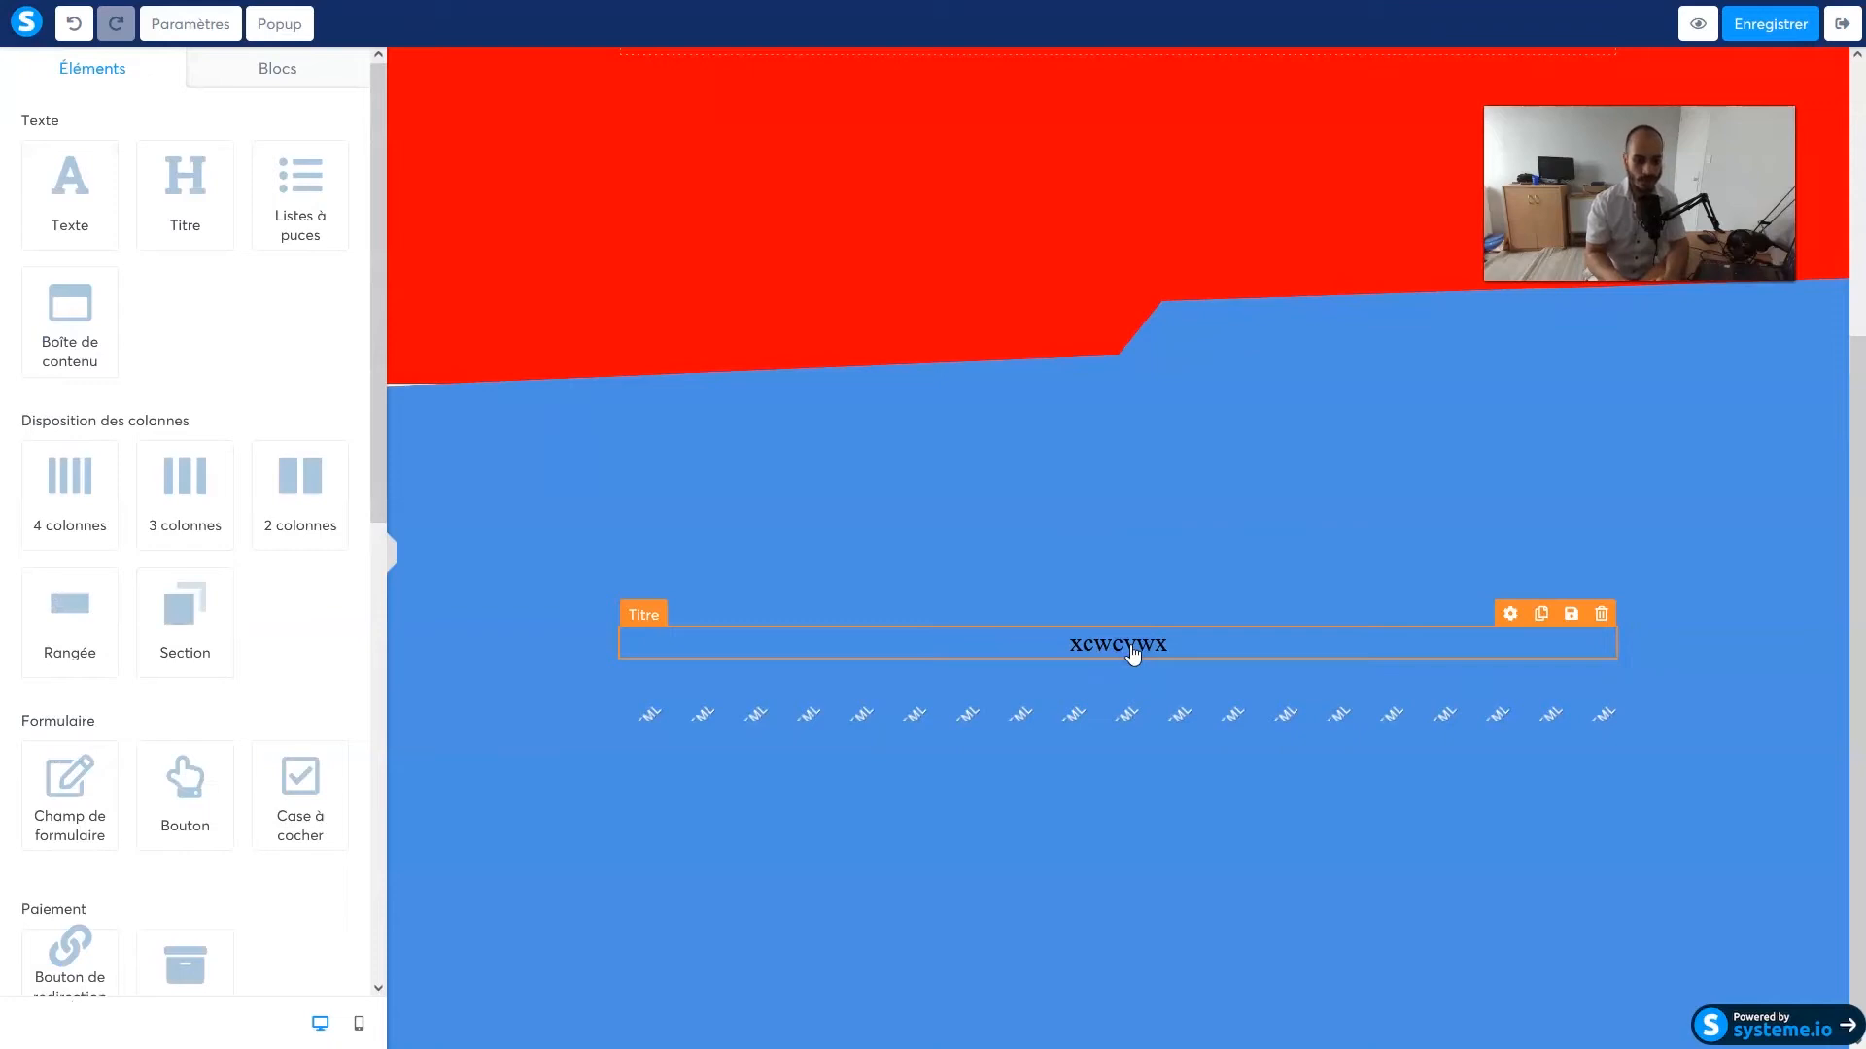
Comment out the #section-75f393e0 clip-path rule in the HTML code element with /* and */, and save the code
left_click(98, 120)
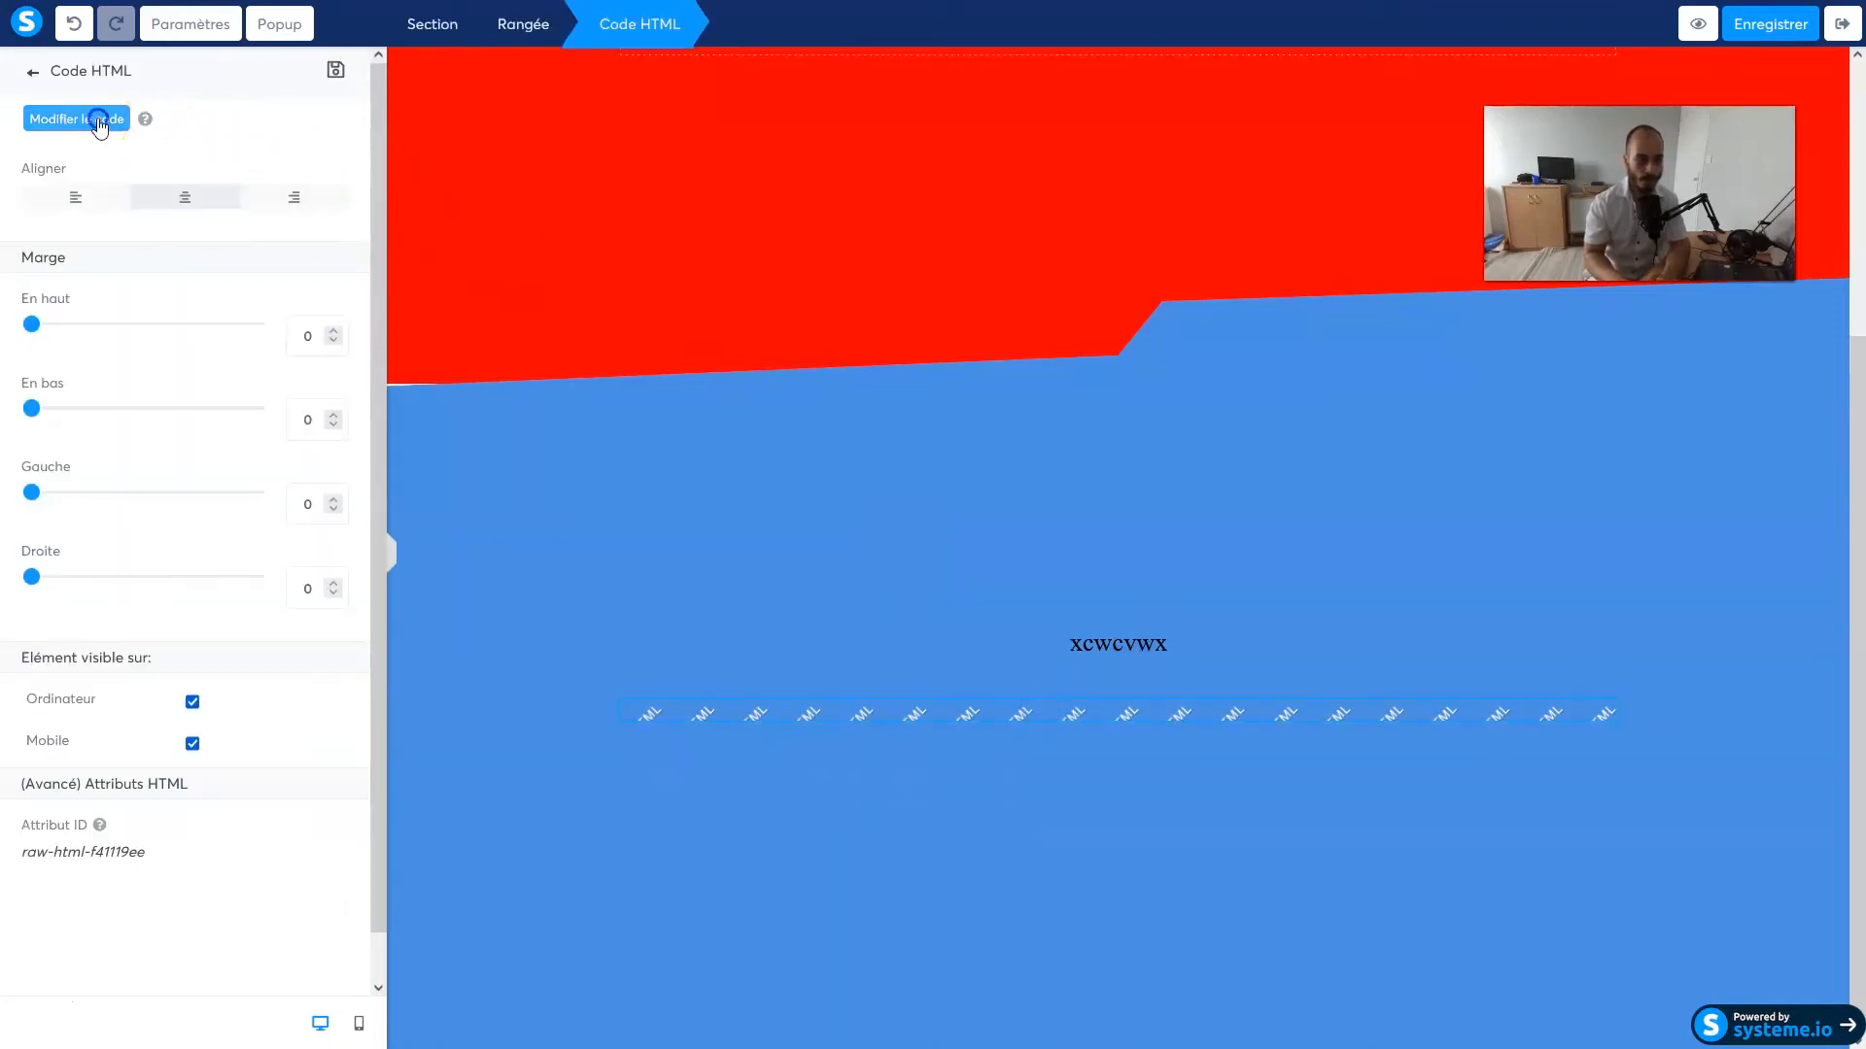
left_click(623, 273)
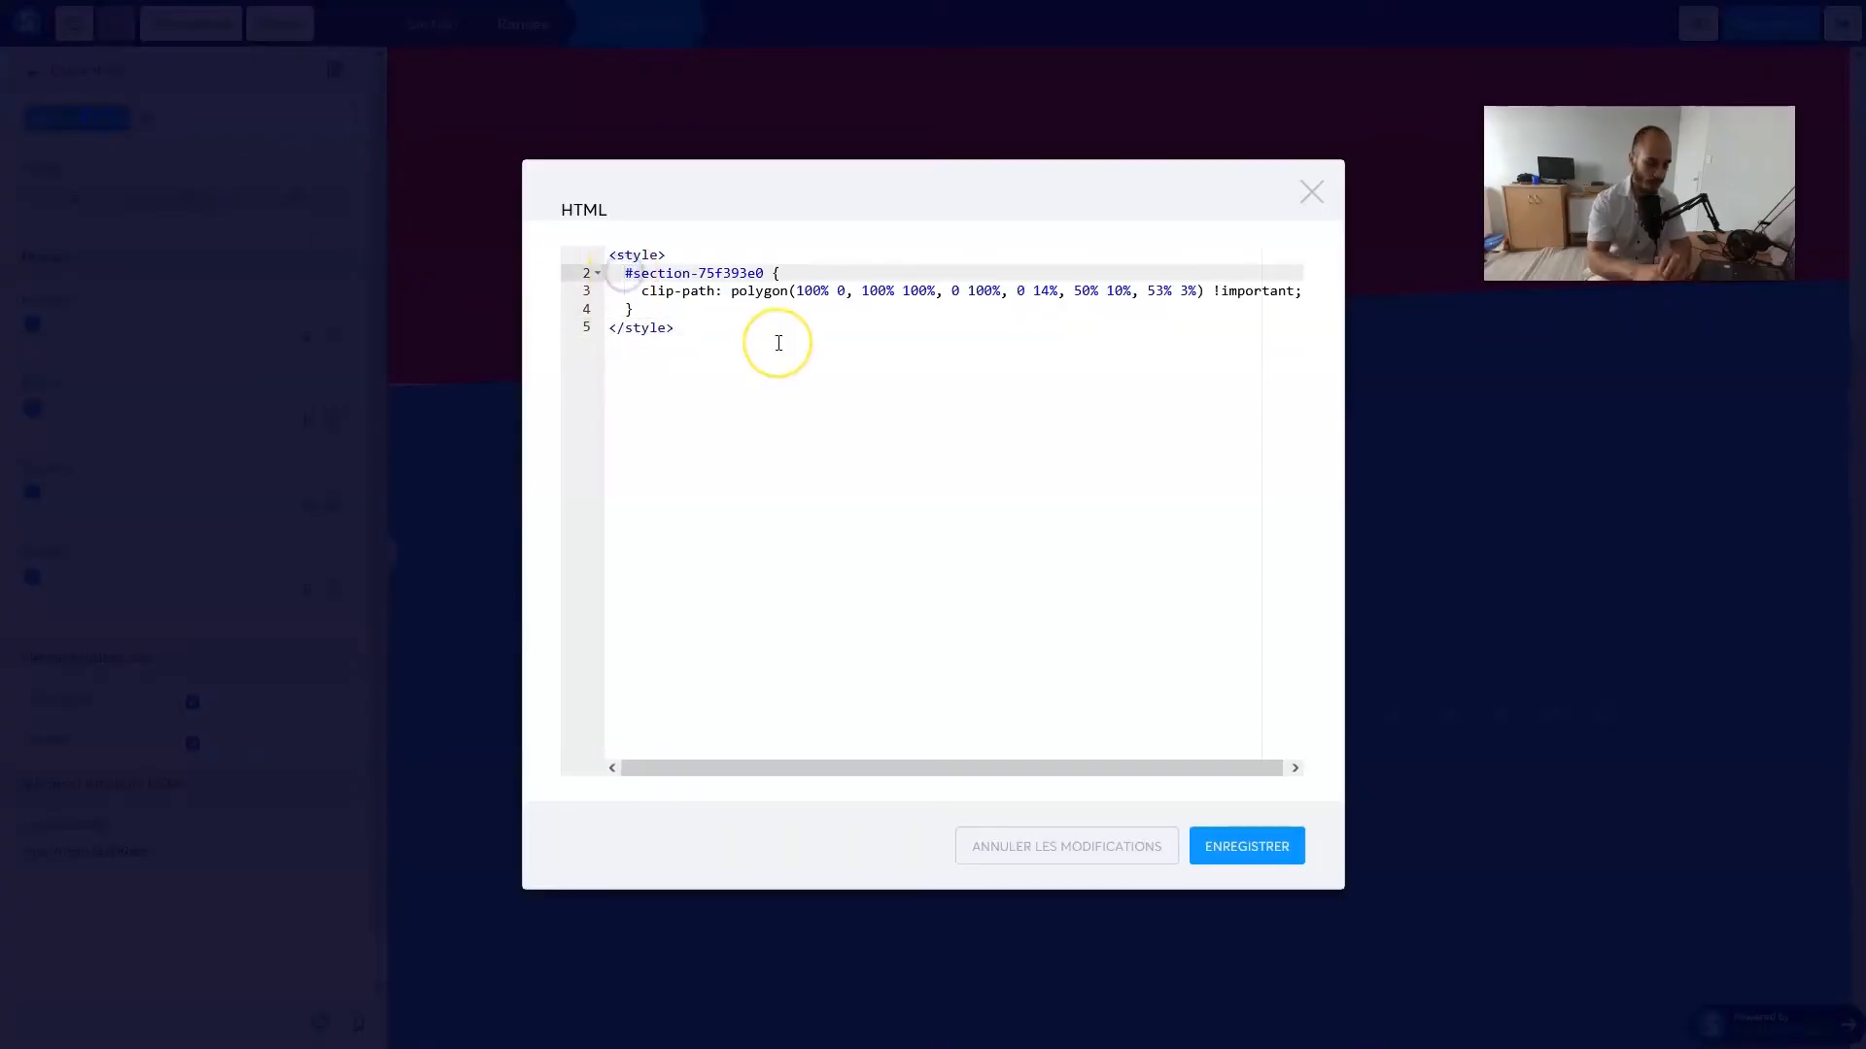
type("/*")
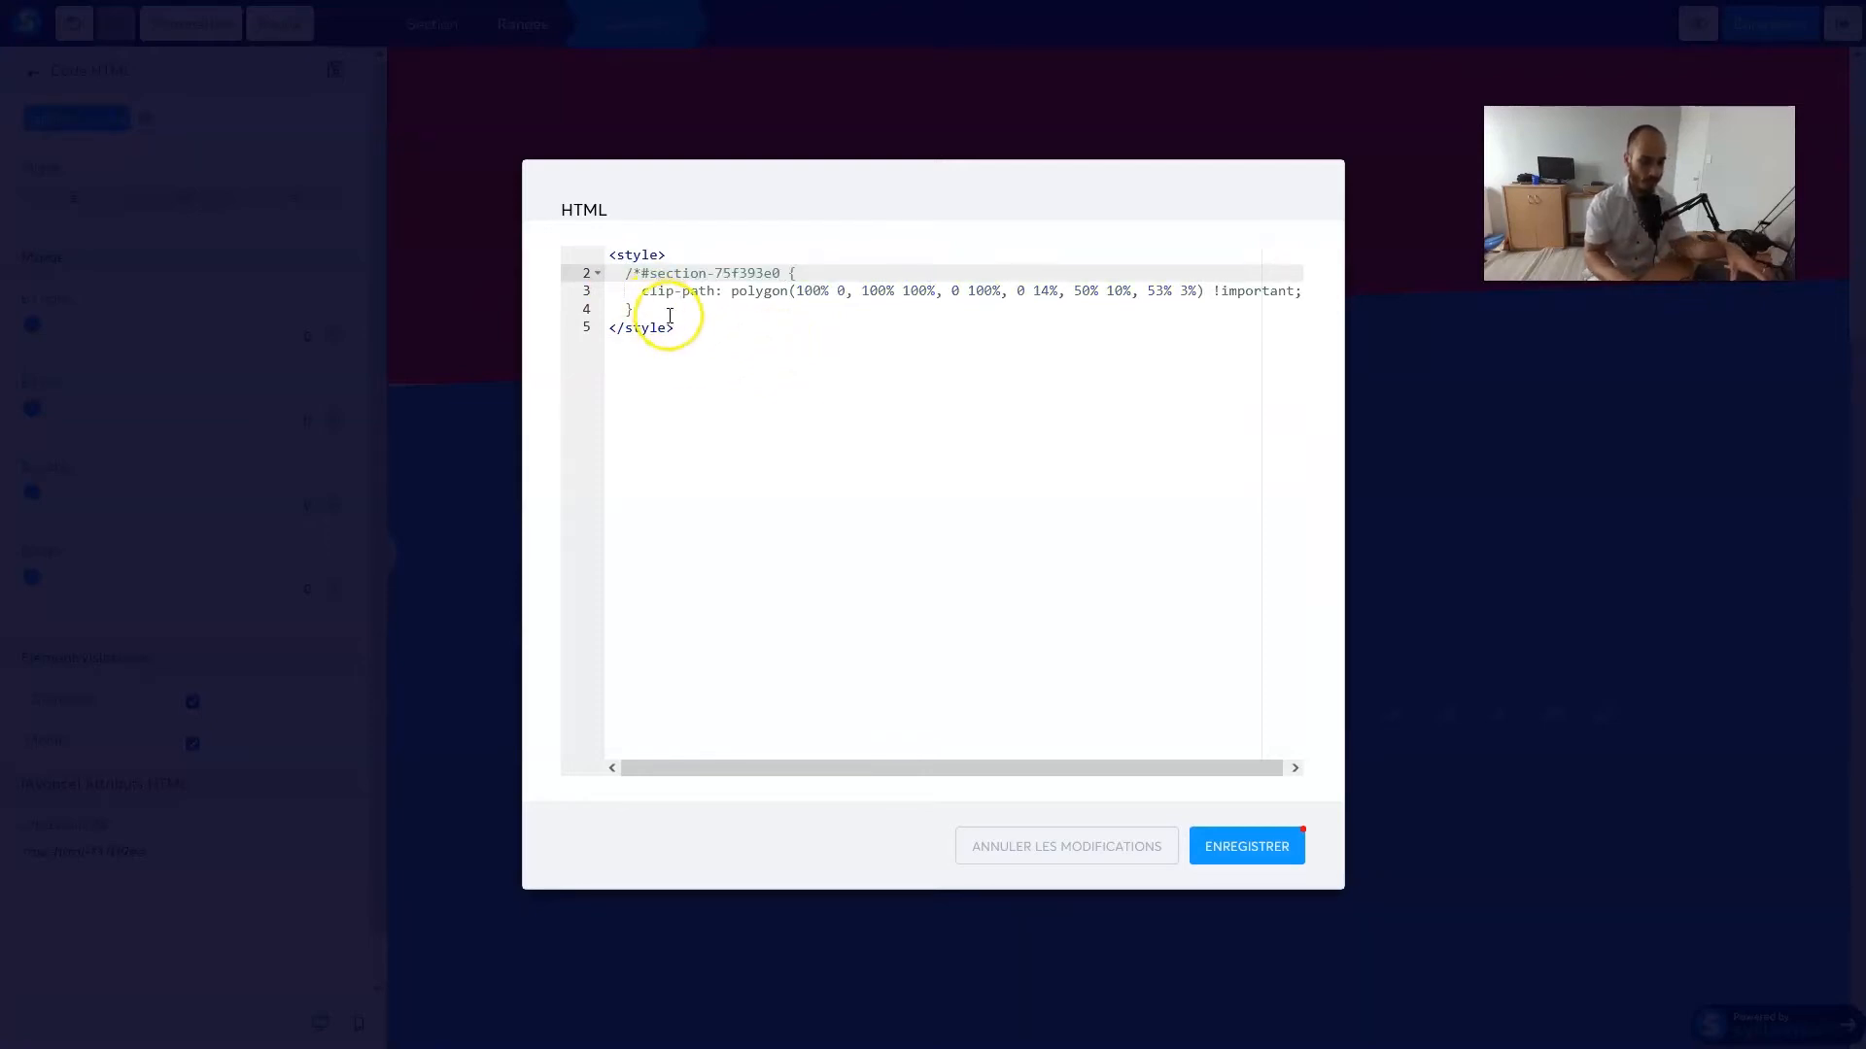
left_click(669, 313)
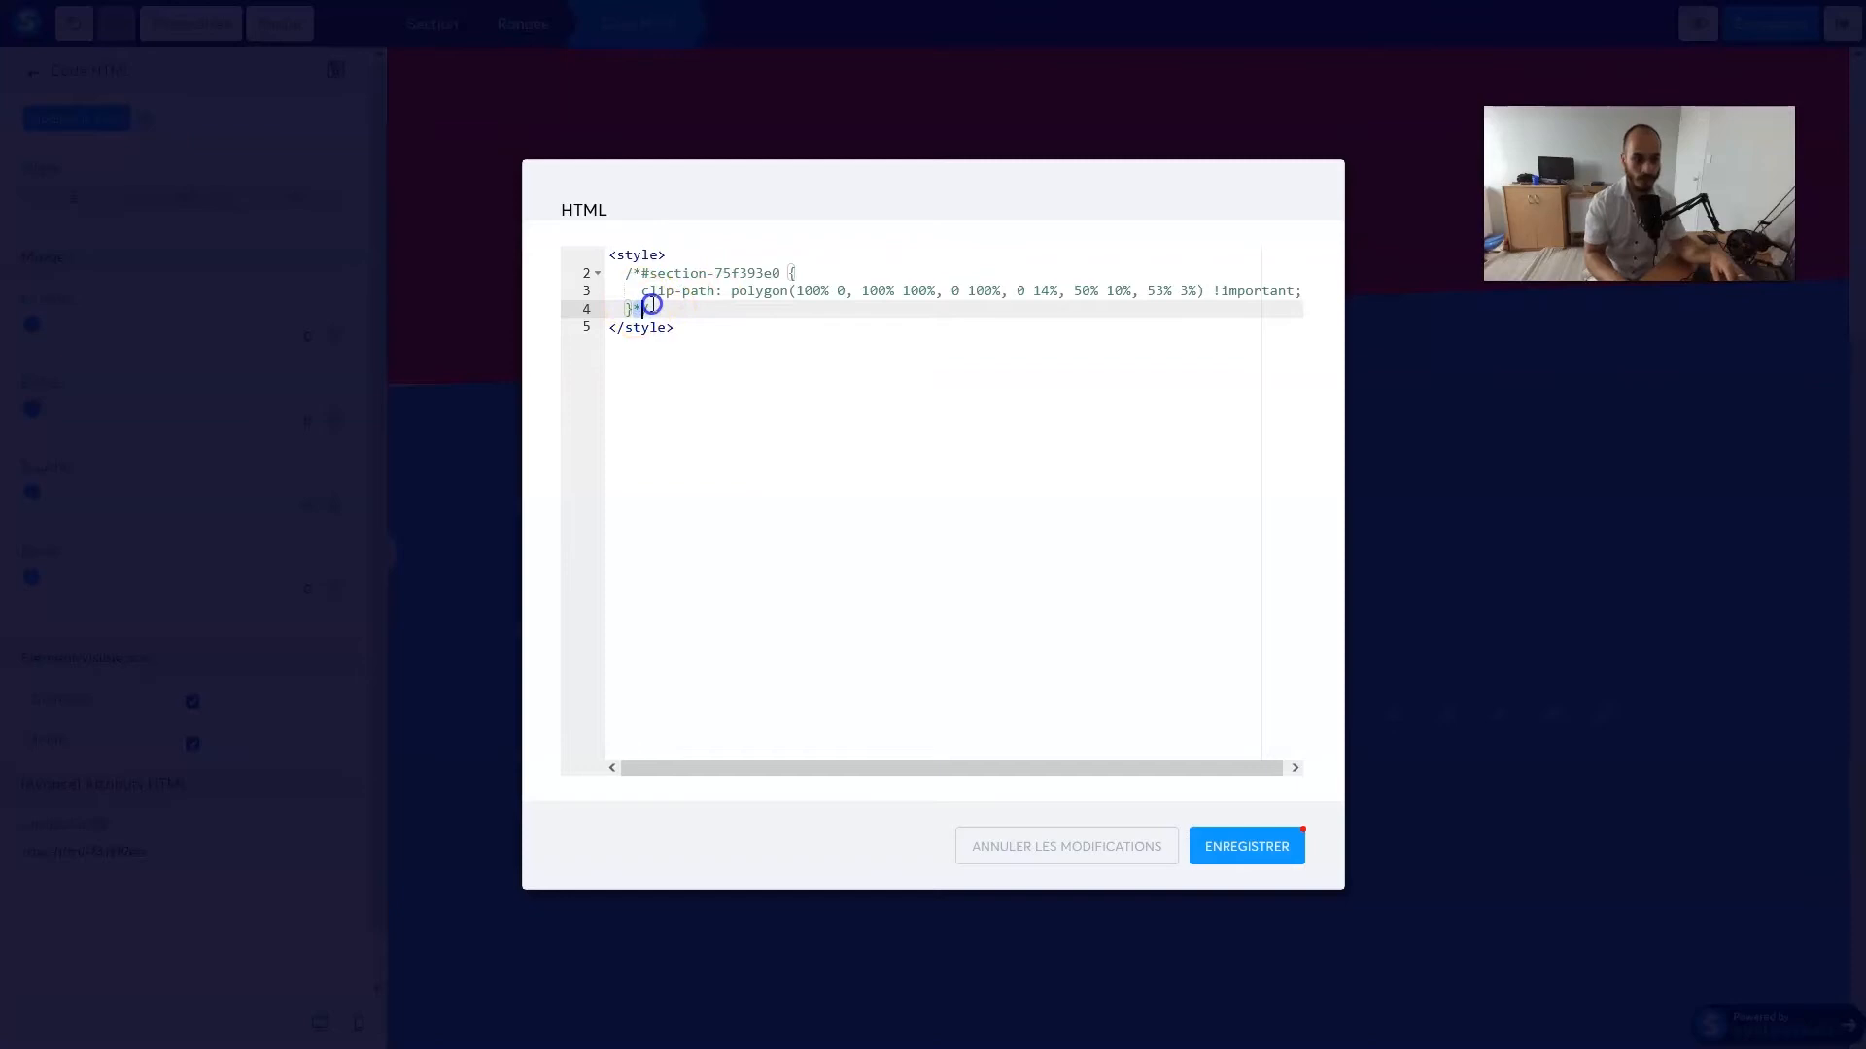
key("ctrl+z")
key("ctrl+z")
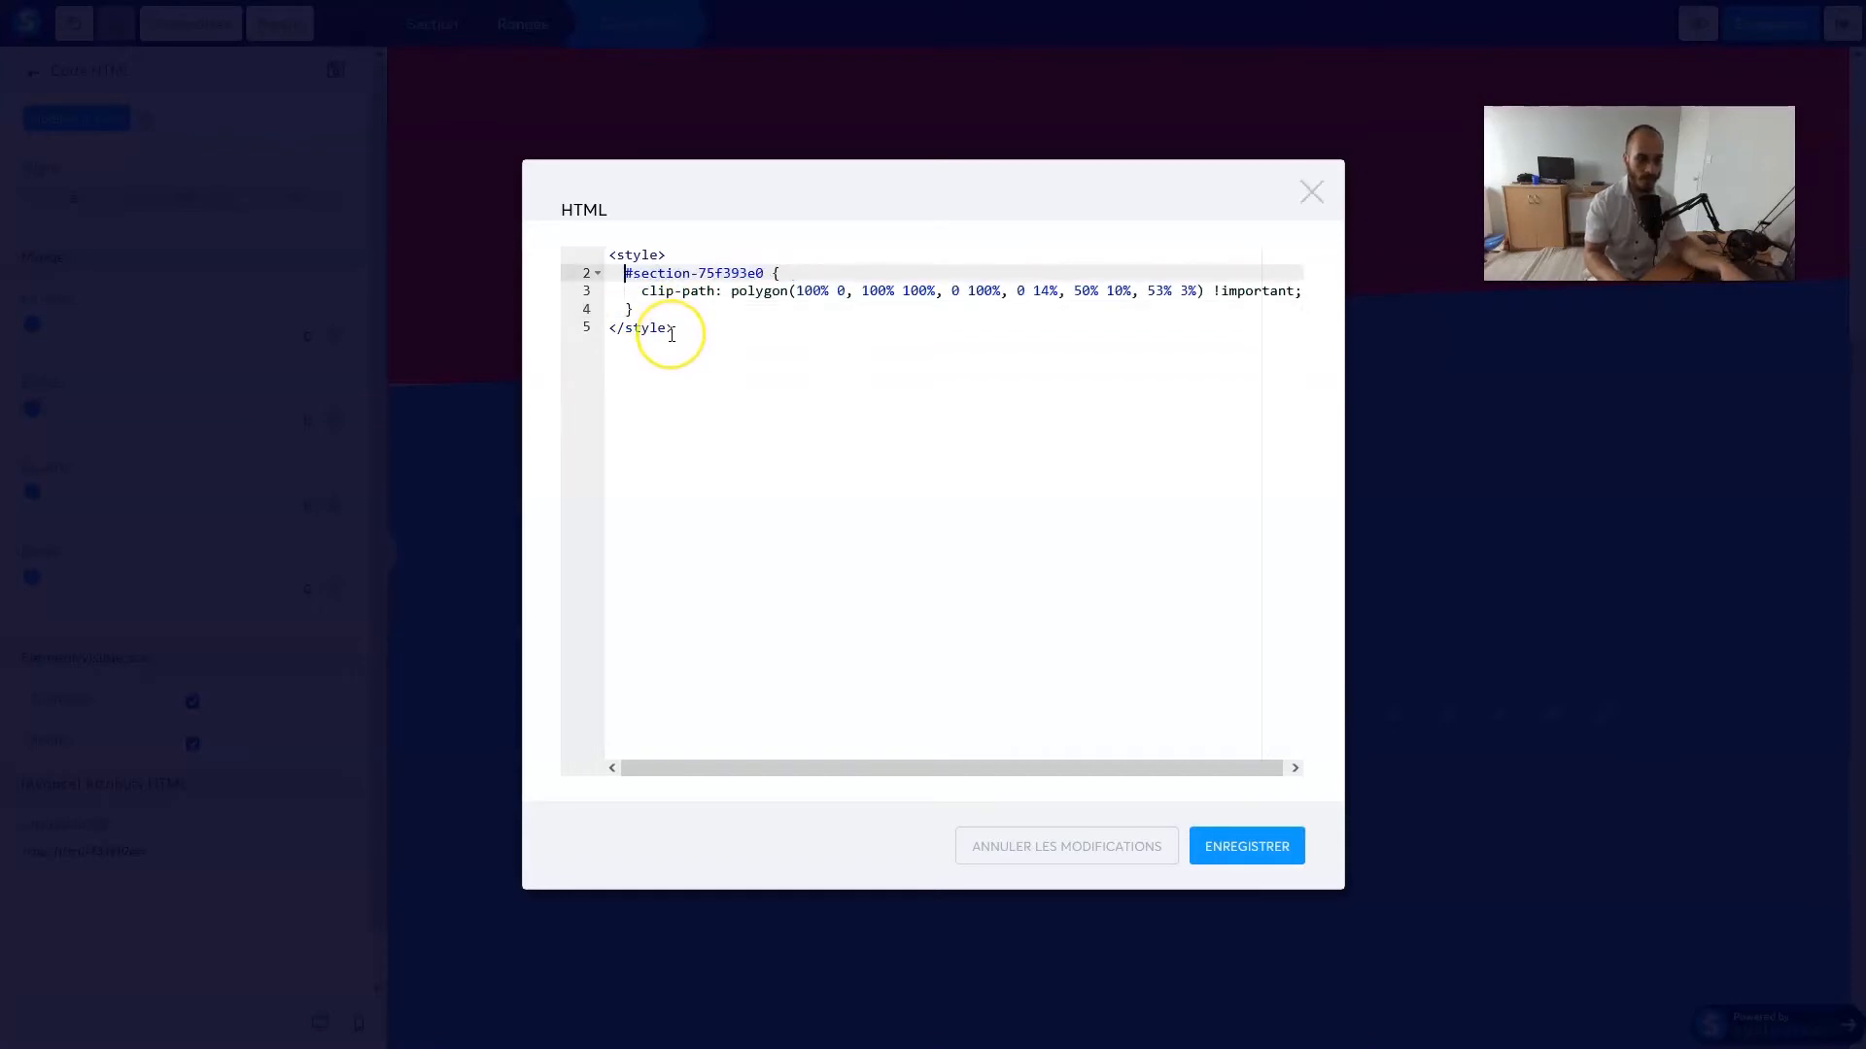
left_click(654, 307)
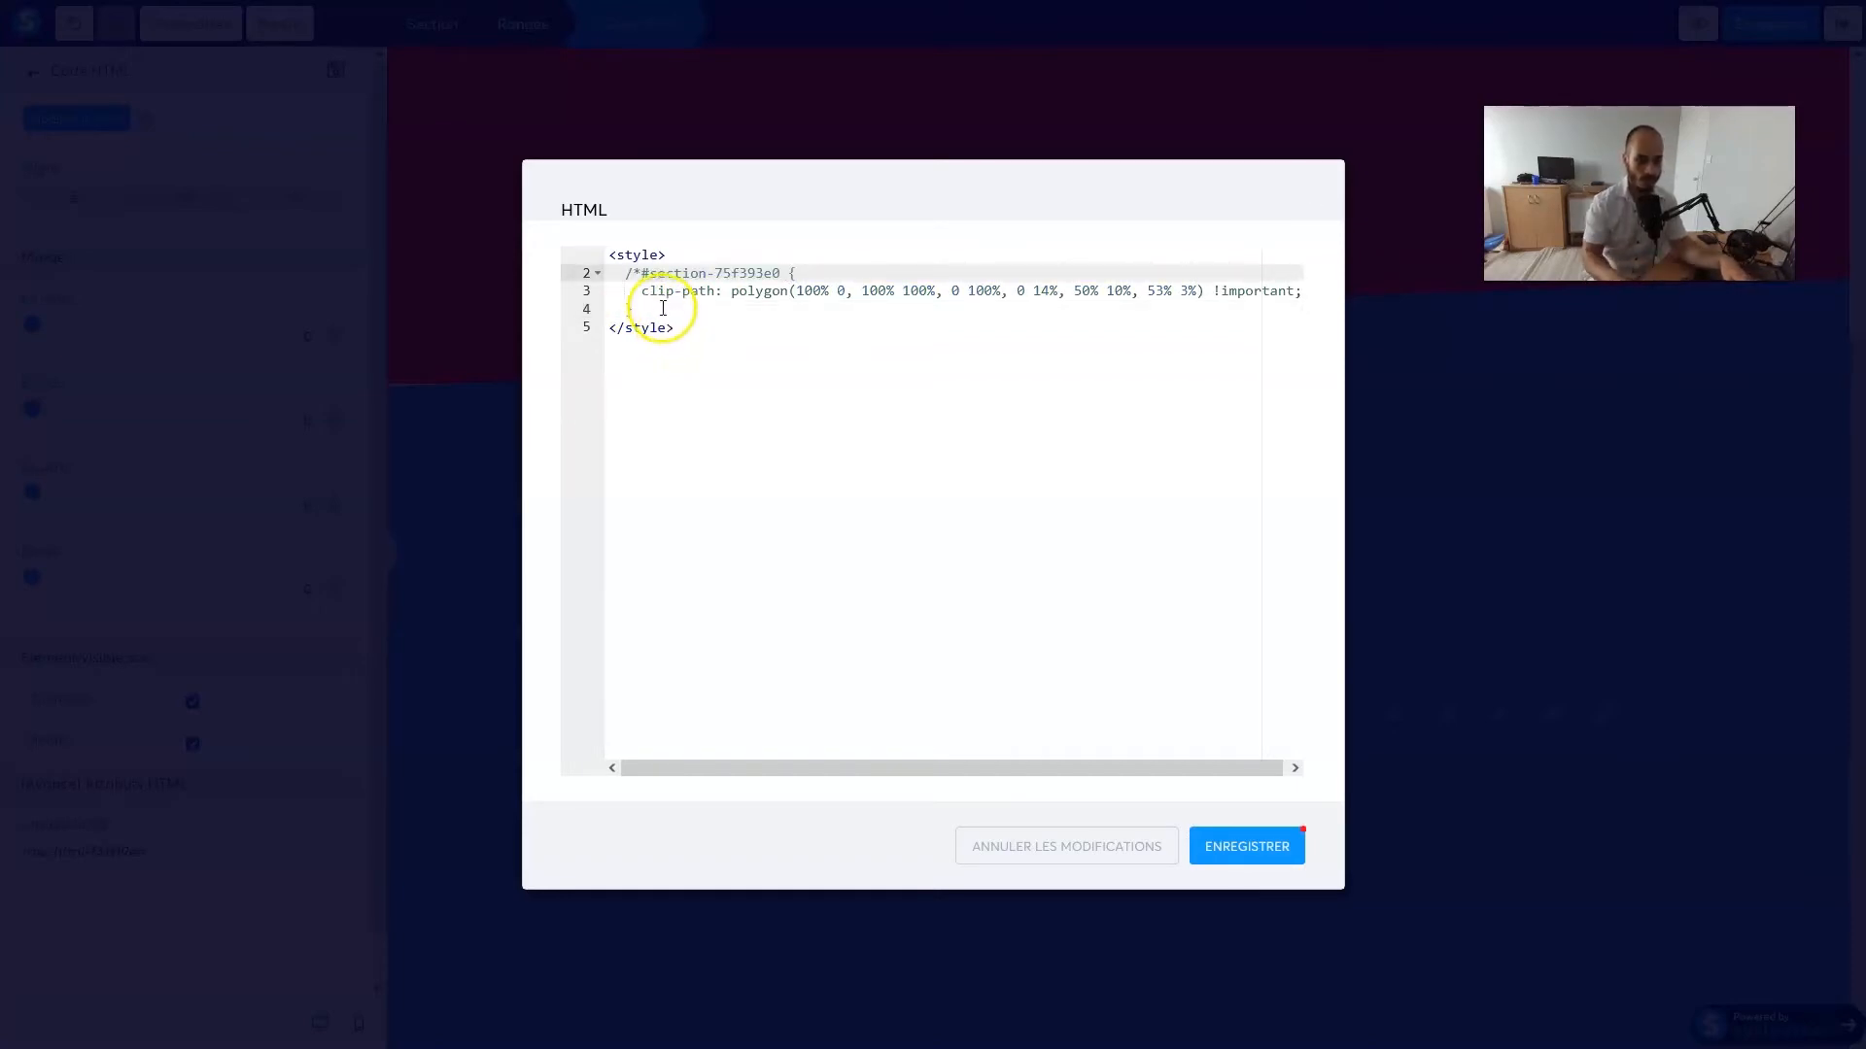
type("*/")
left_click(1113, 637)
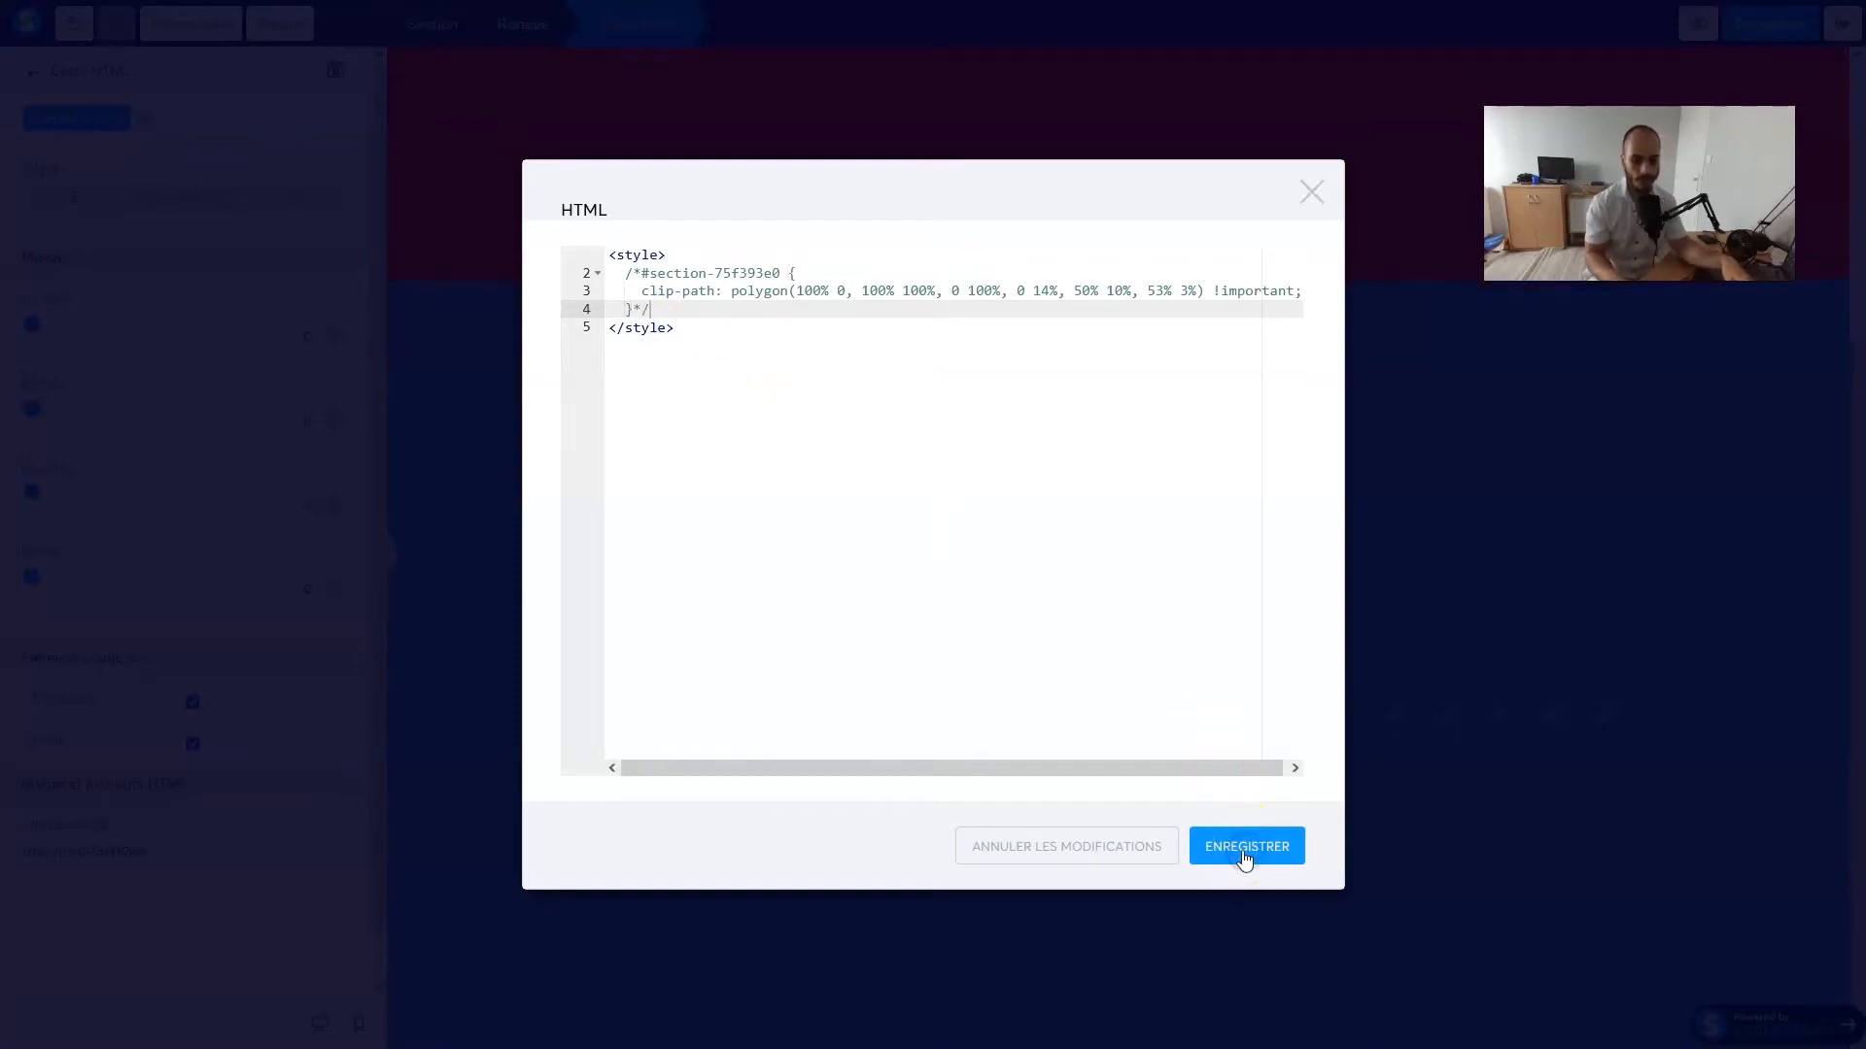
left_click(1244, 849)
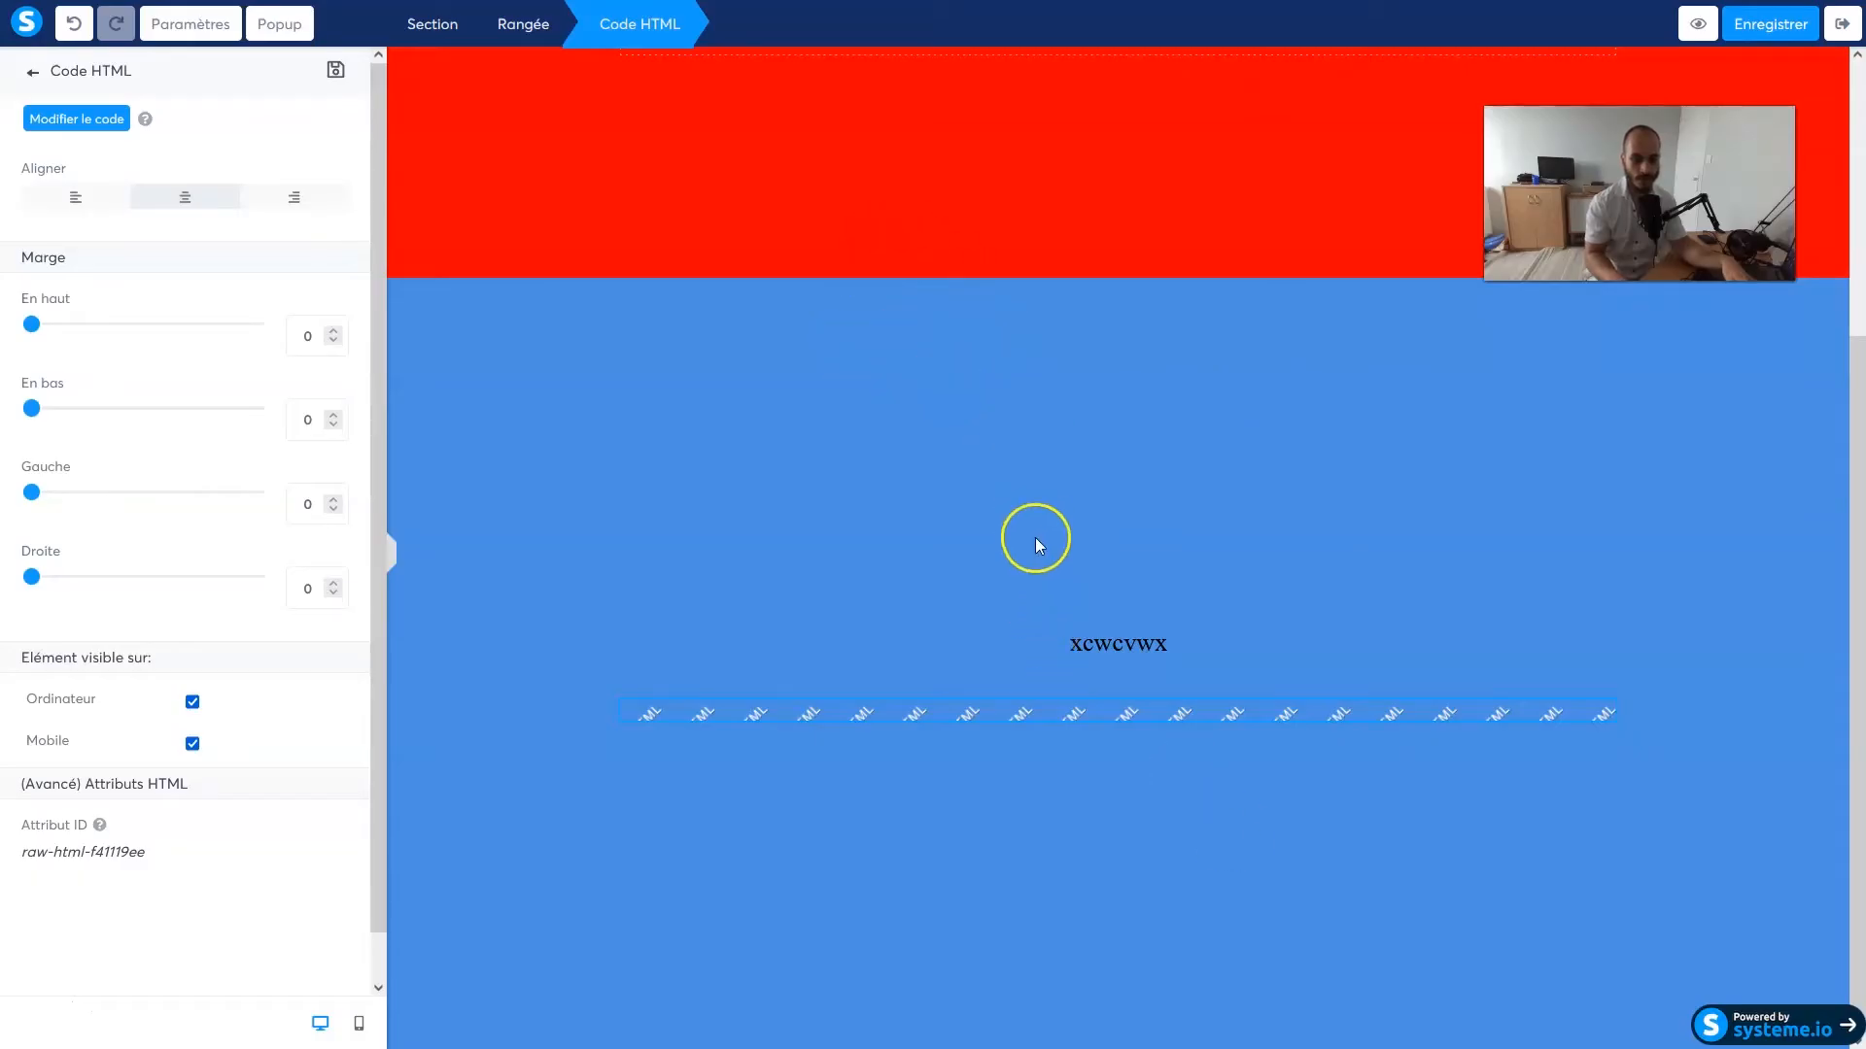
left_click(1104, 635)
left_click(1127, 643)
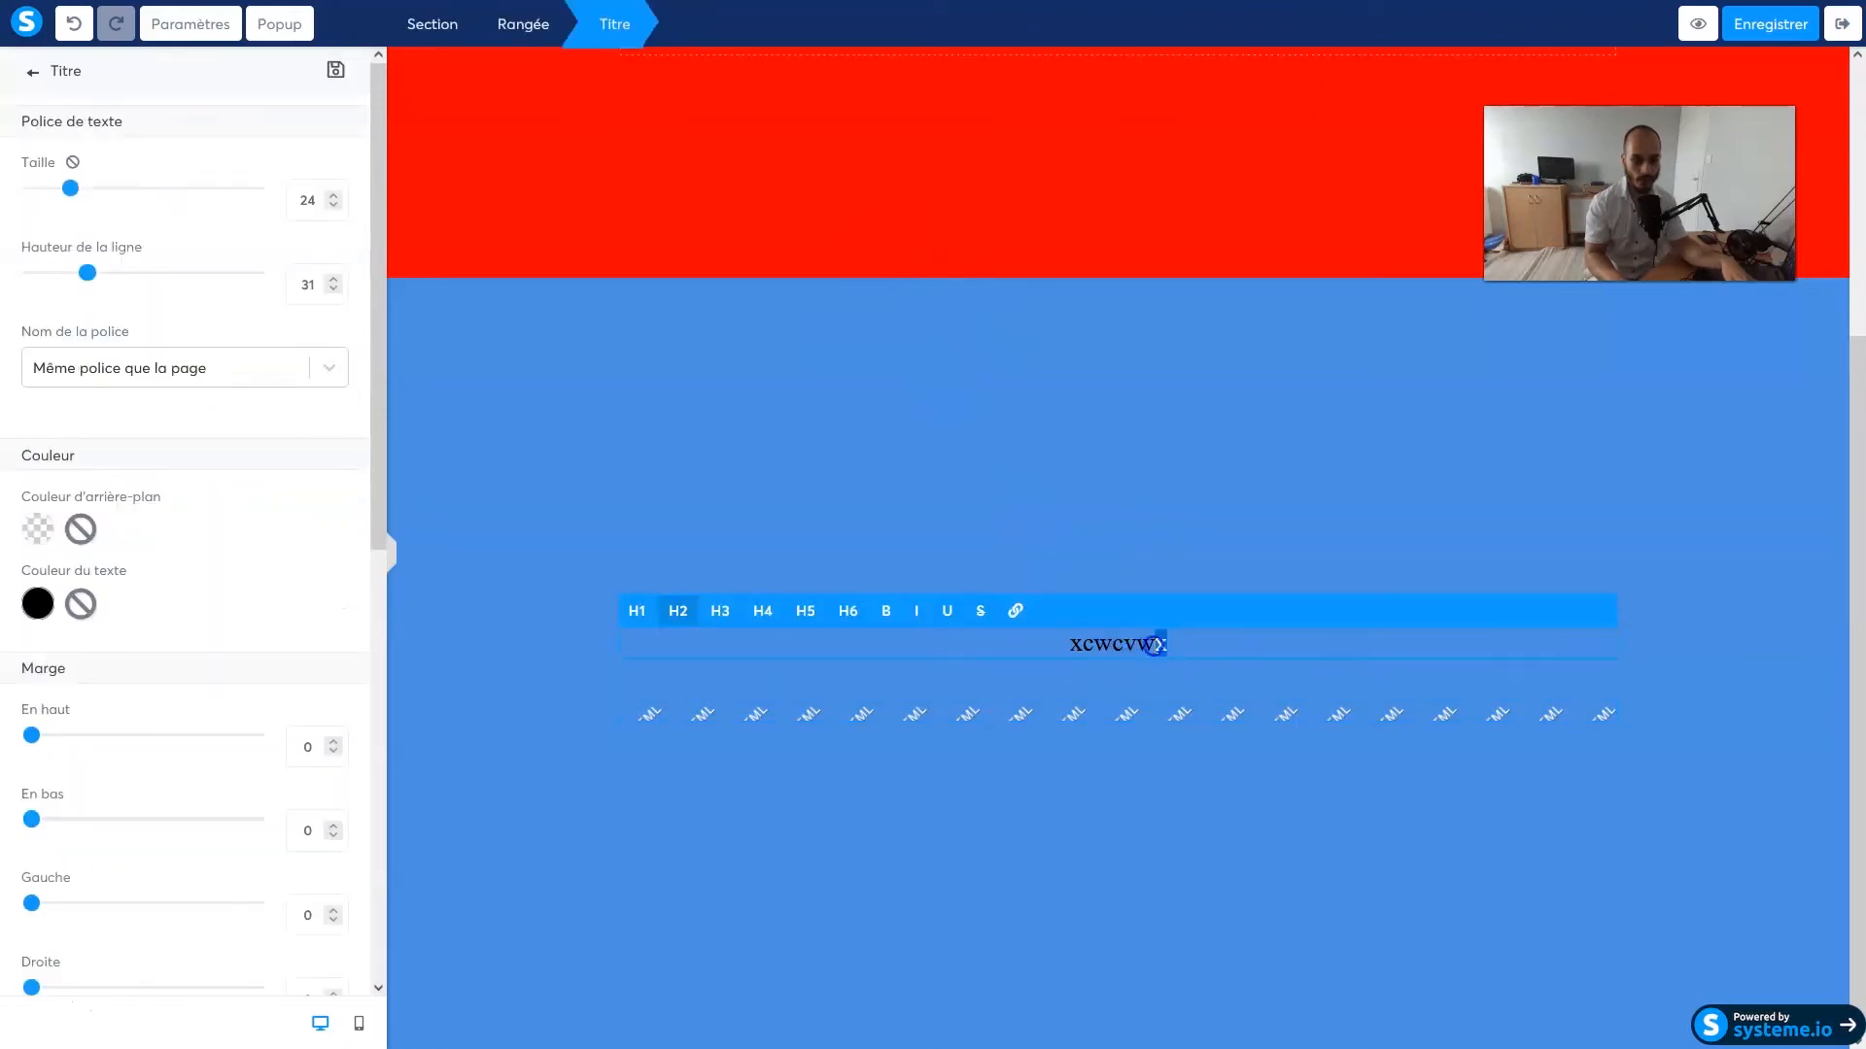
left_click(1096, 644)
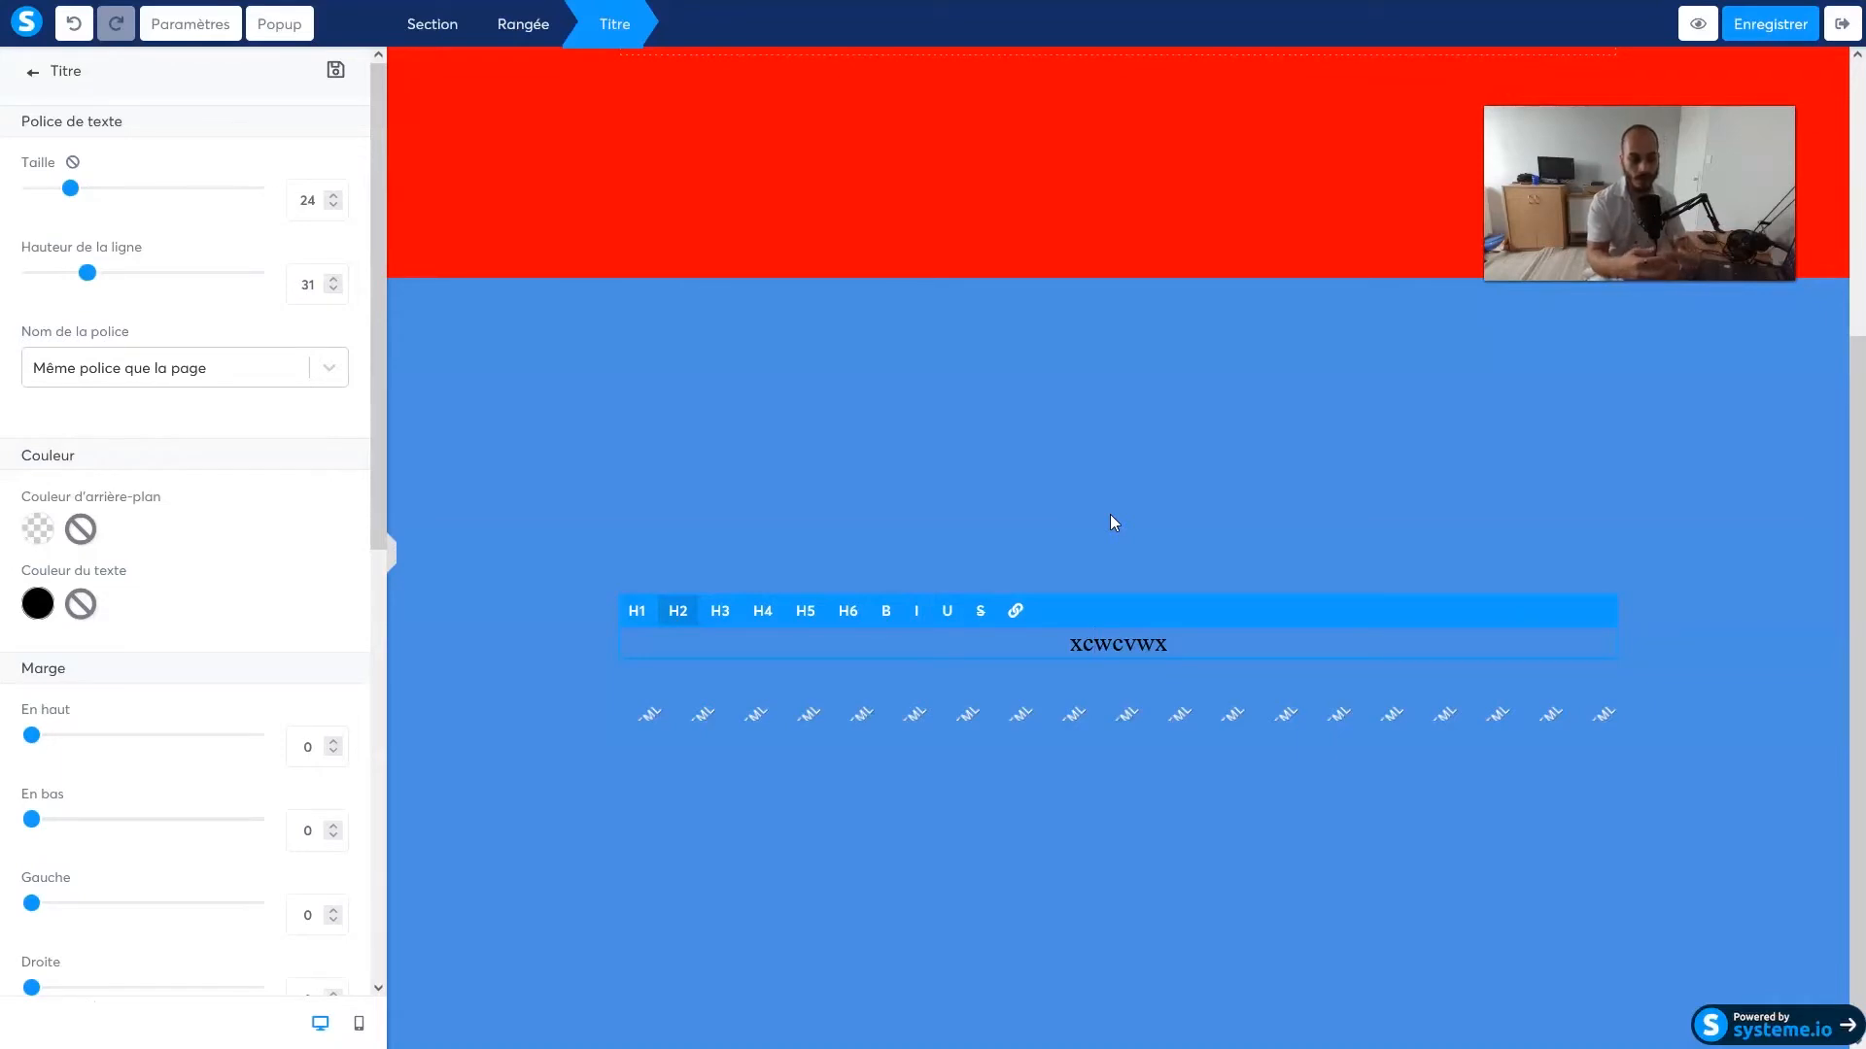
left_click(609, 737)
scroll(1053, 509, "up", 3)
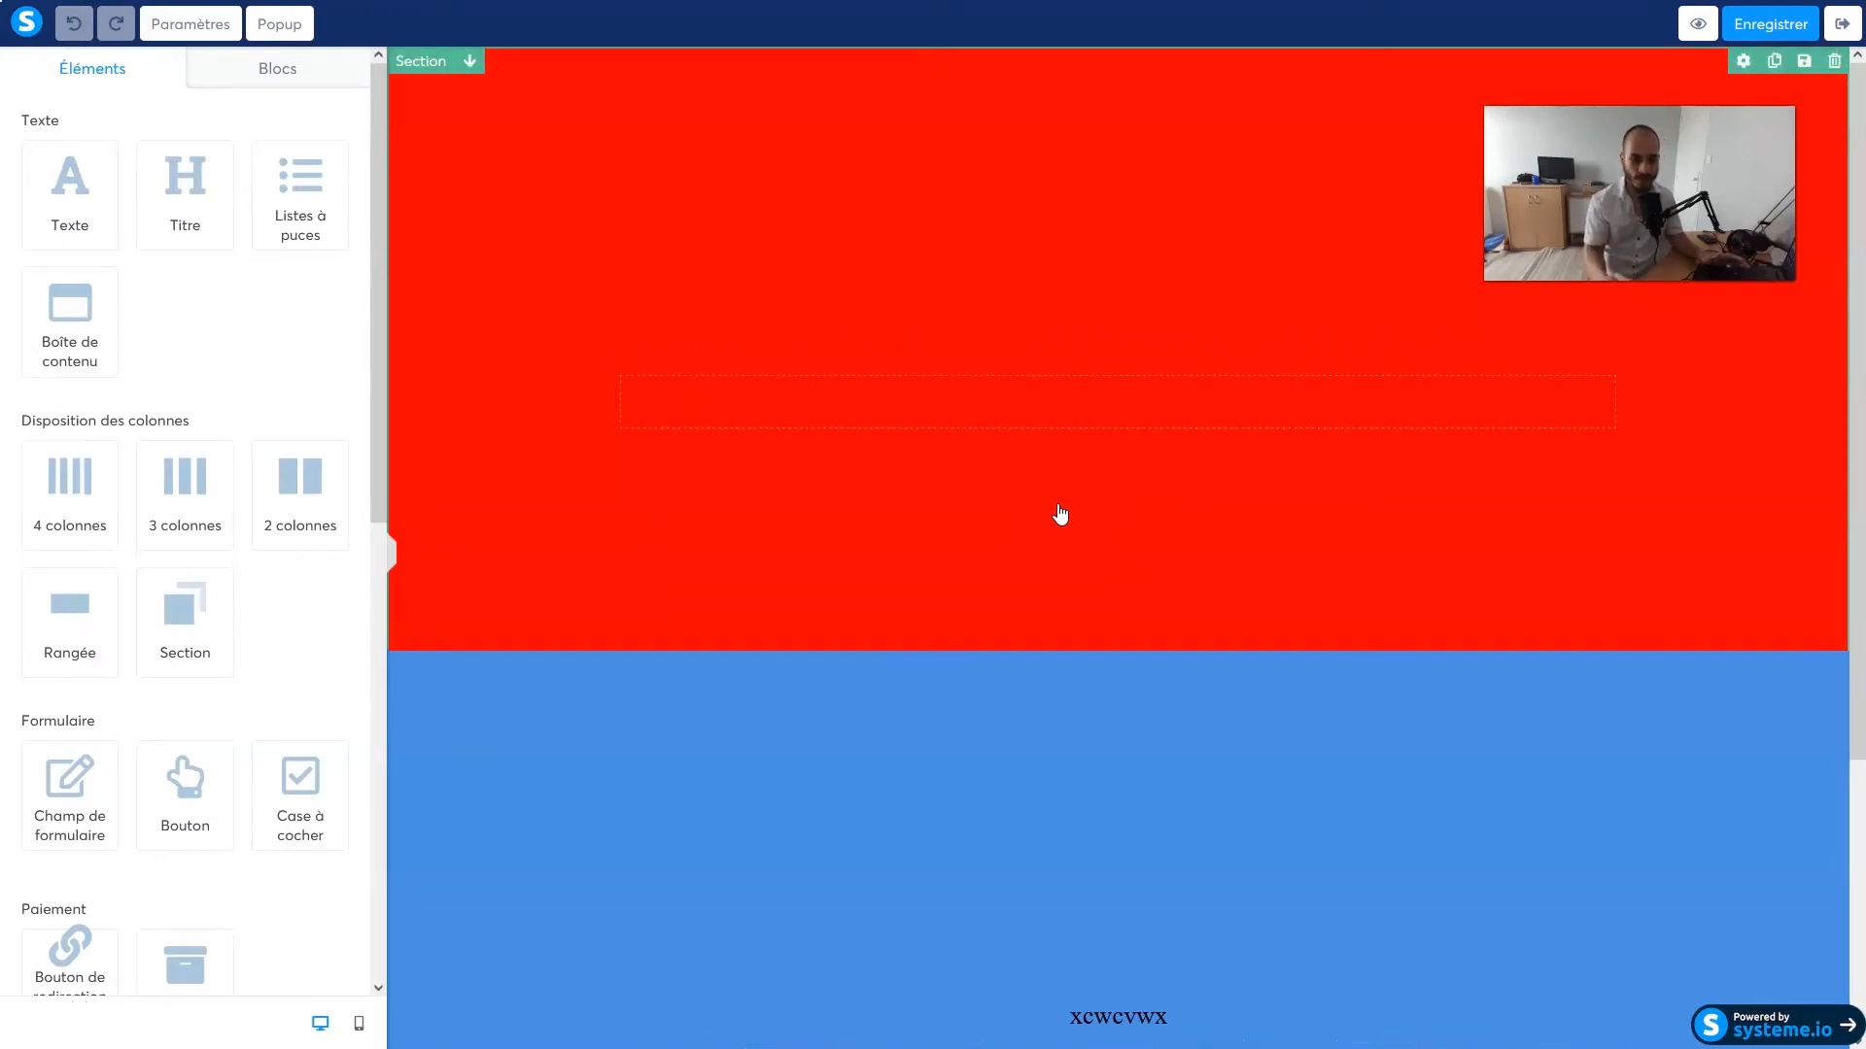
left_click(1139, 716)
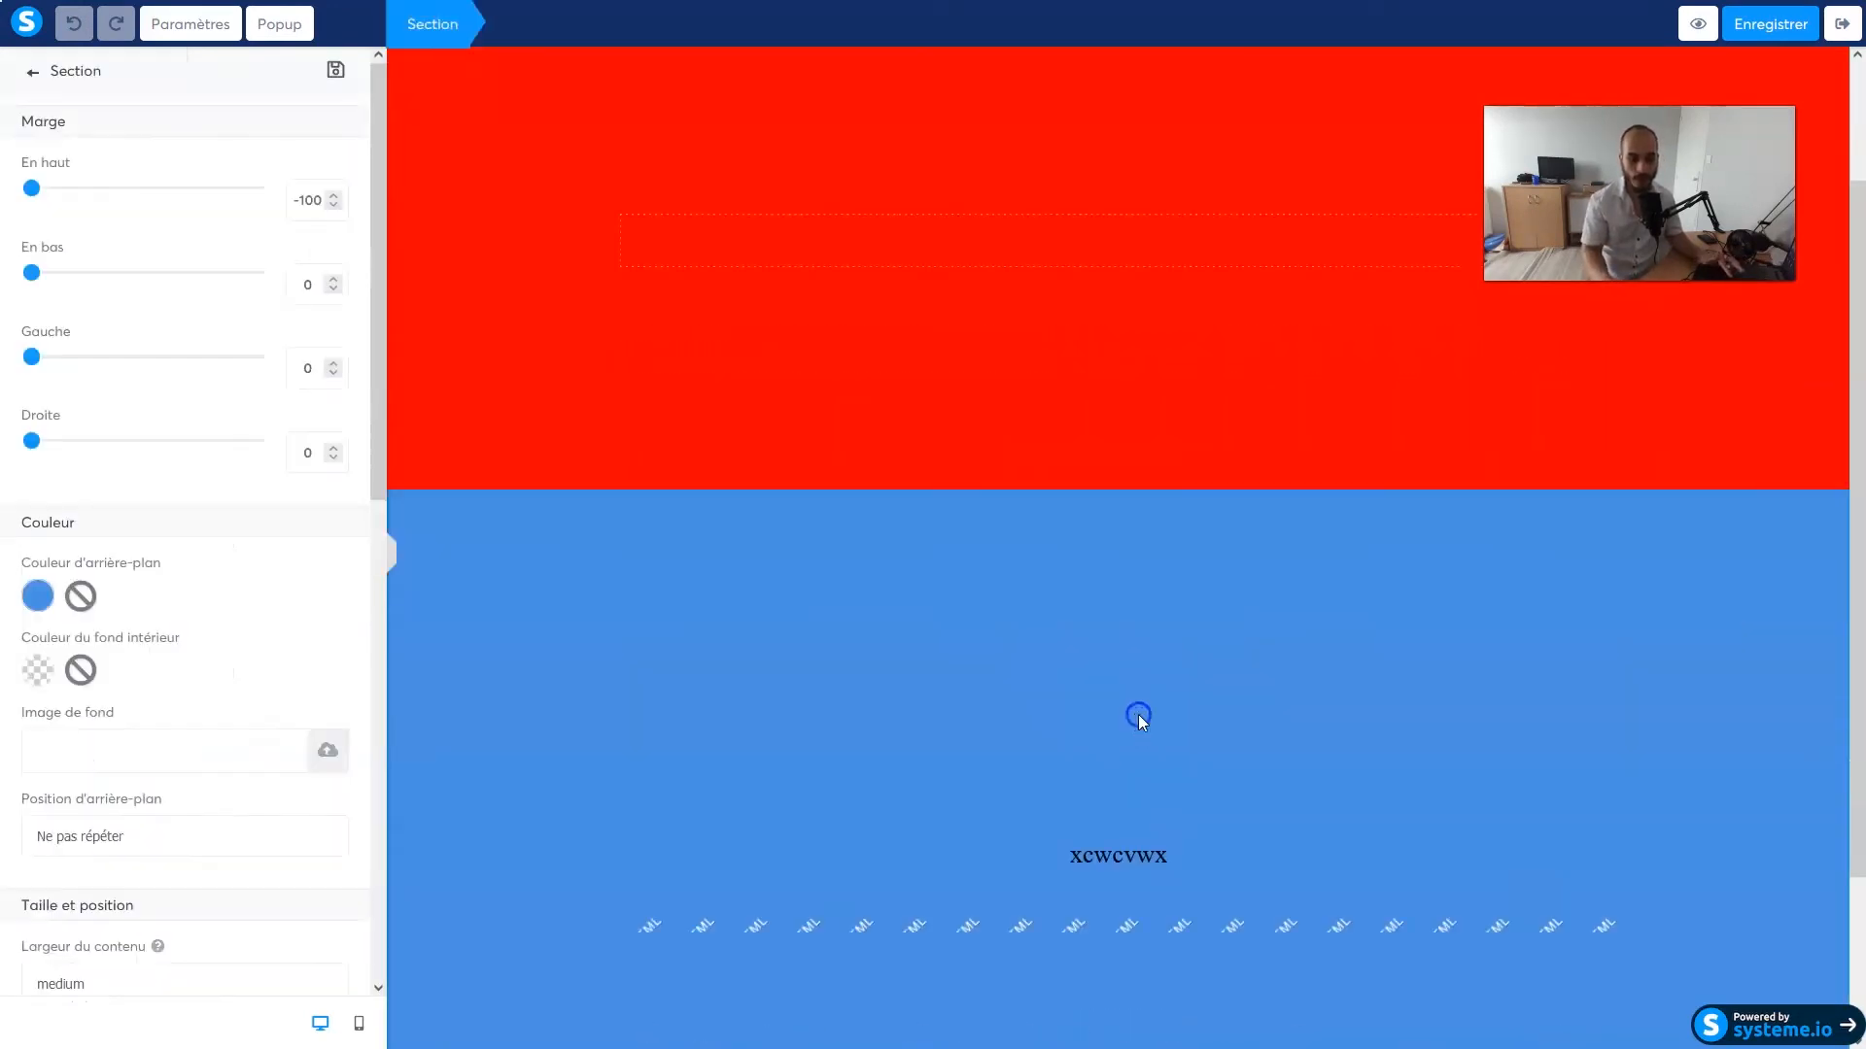
scroll(1004, 525, "down", 2)
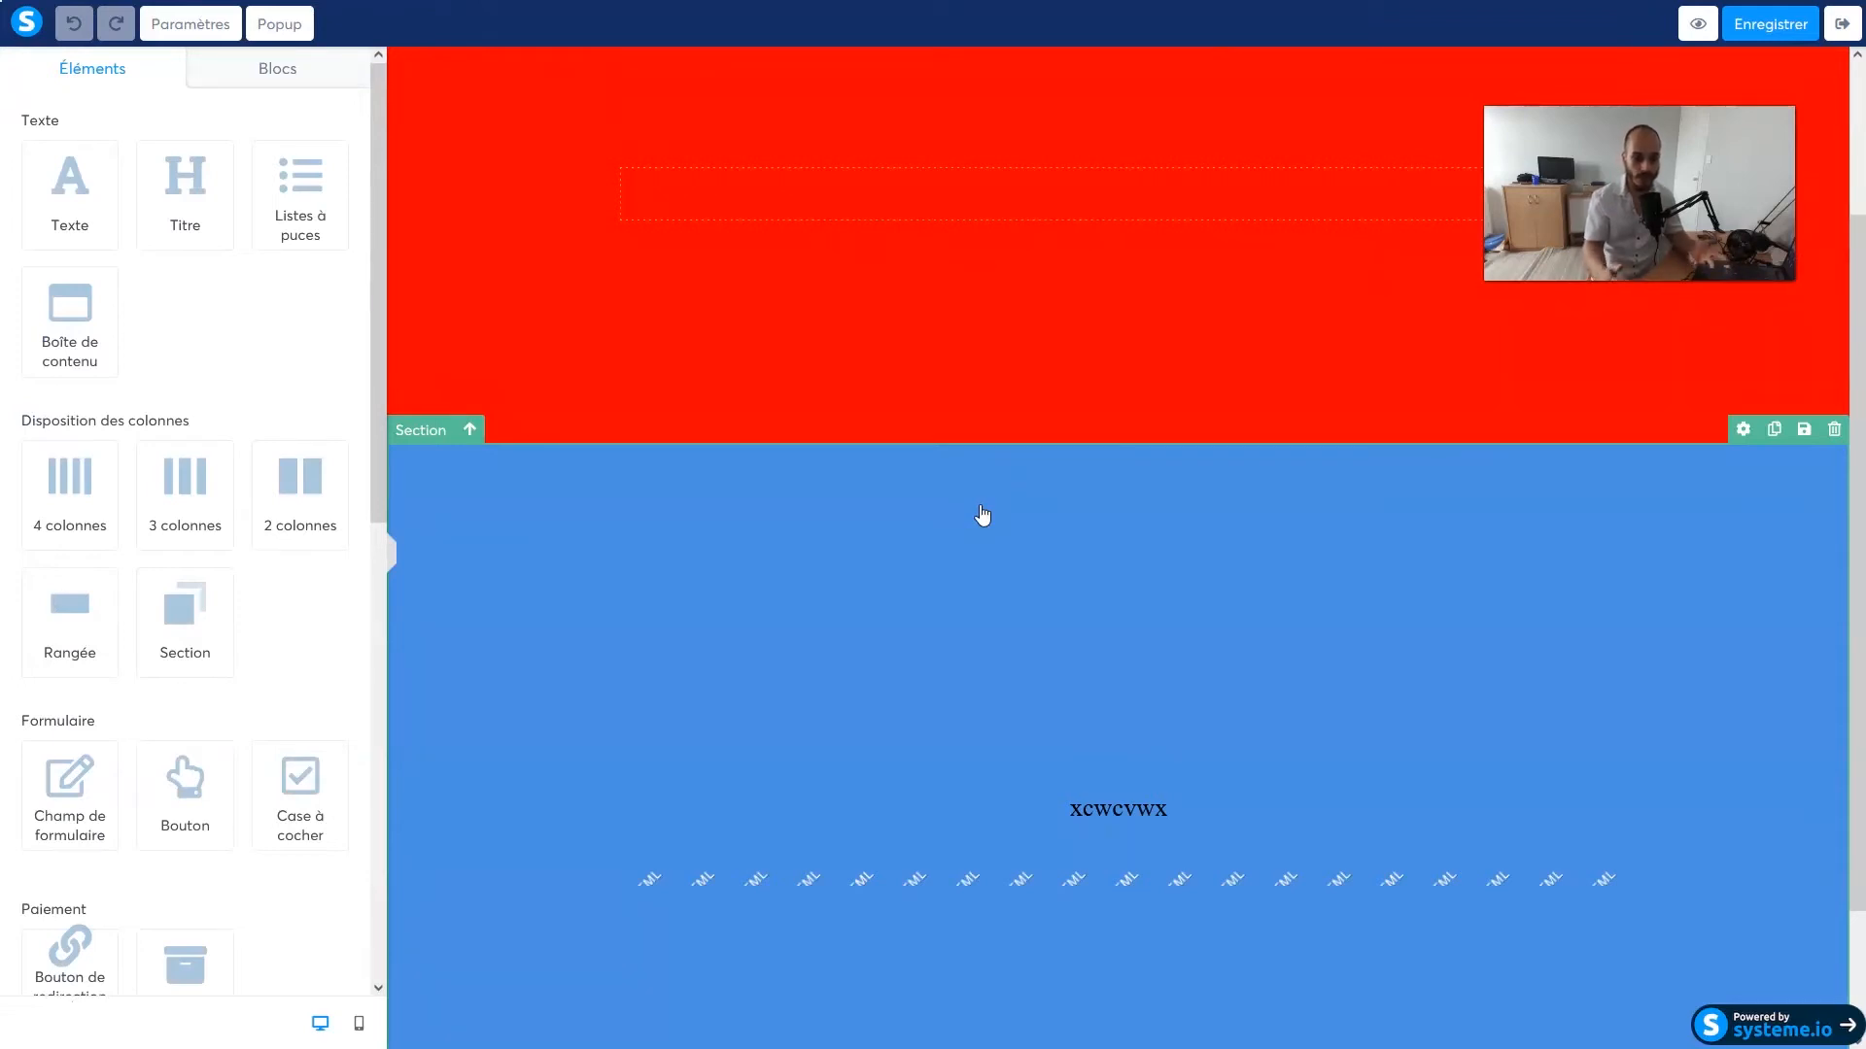
Insert an empty section between the red section and the blue section
scroll(292, 576, "down", 9)
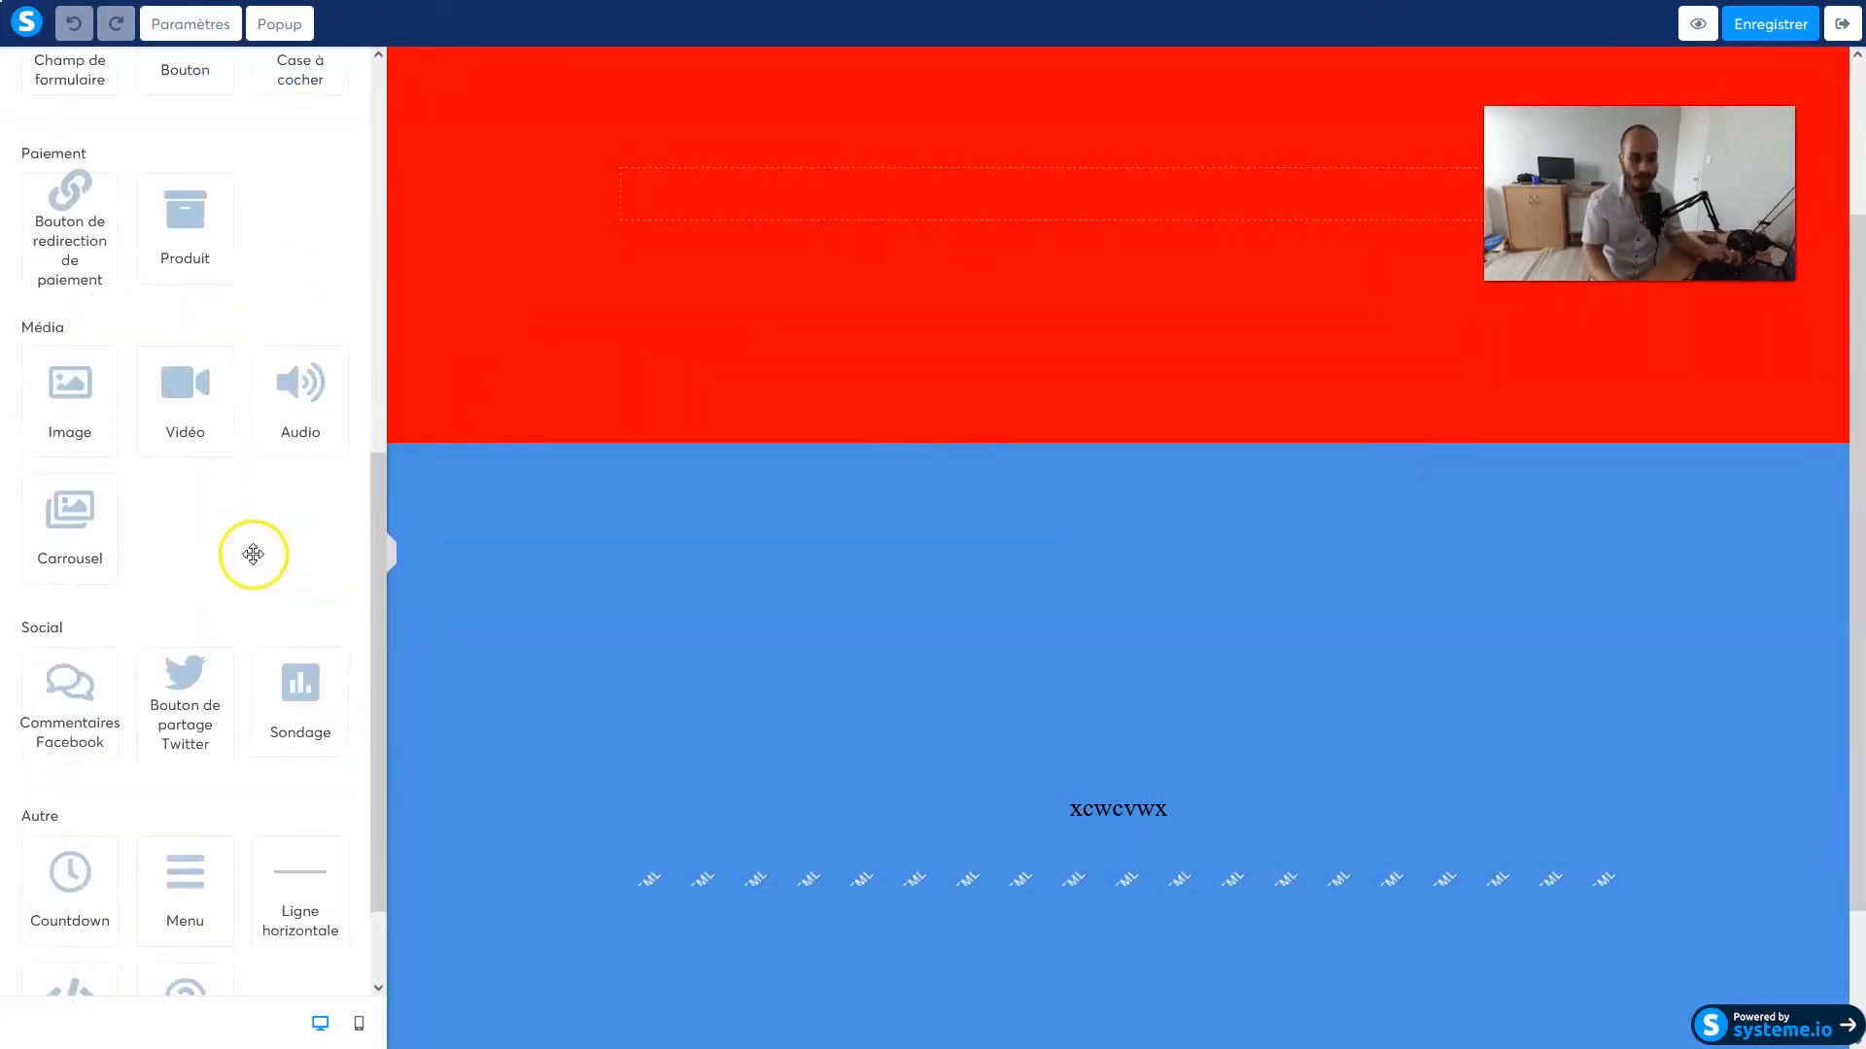
scroll(292, 586, "up", 10)
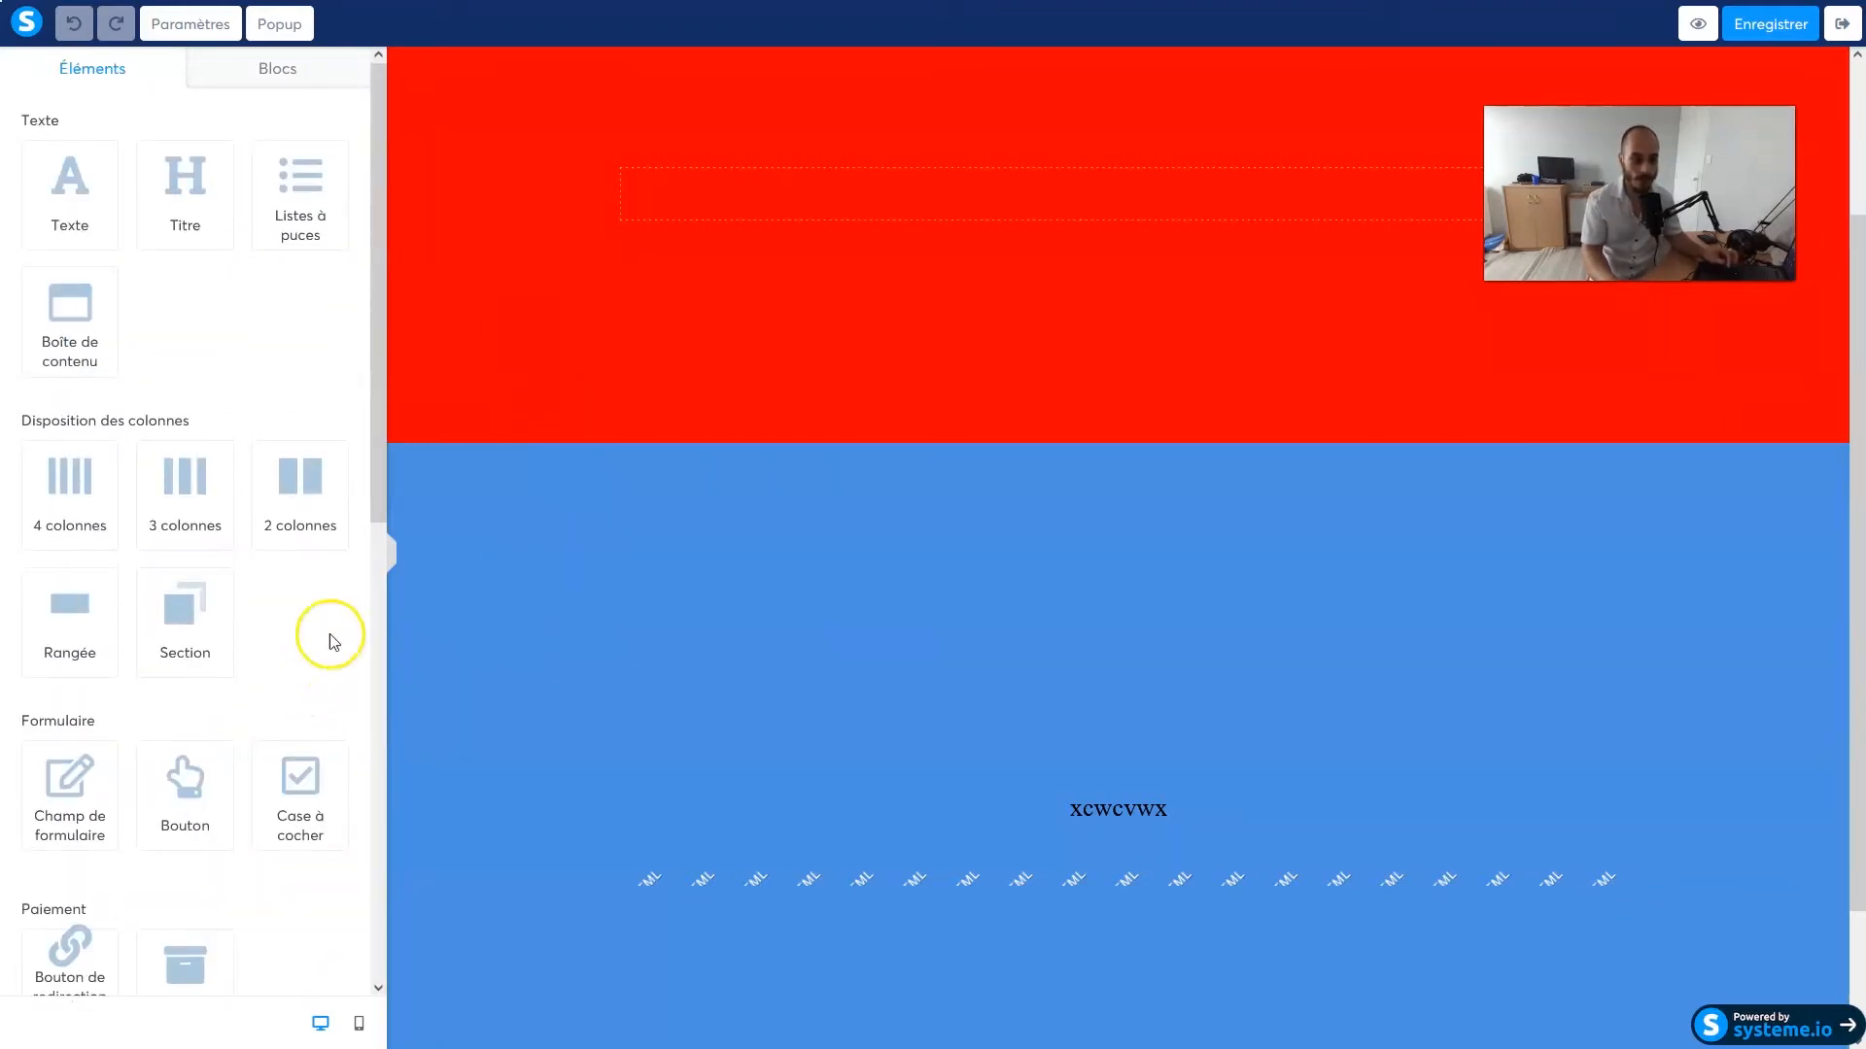
left_click_drag(183, 613, 666, 395)
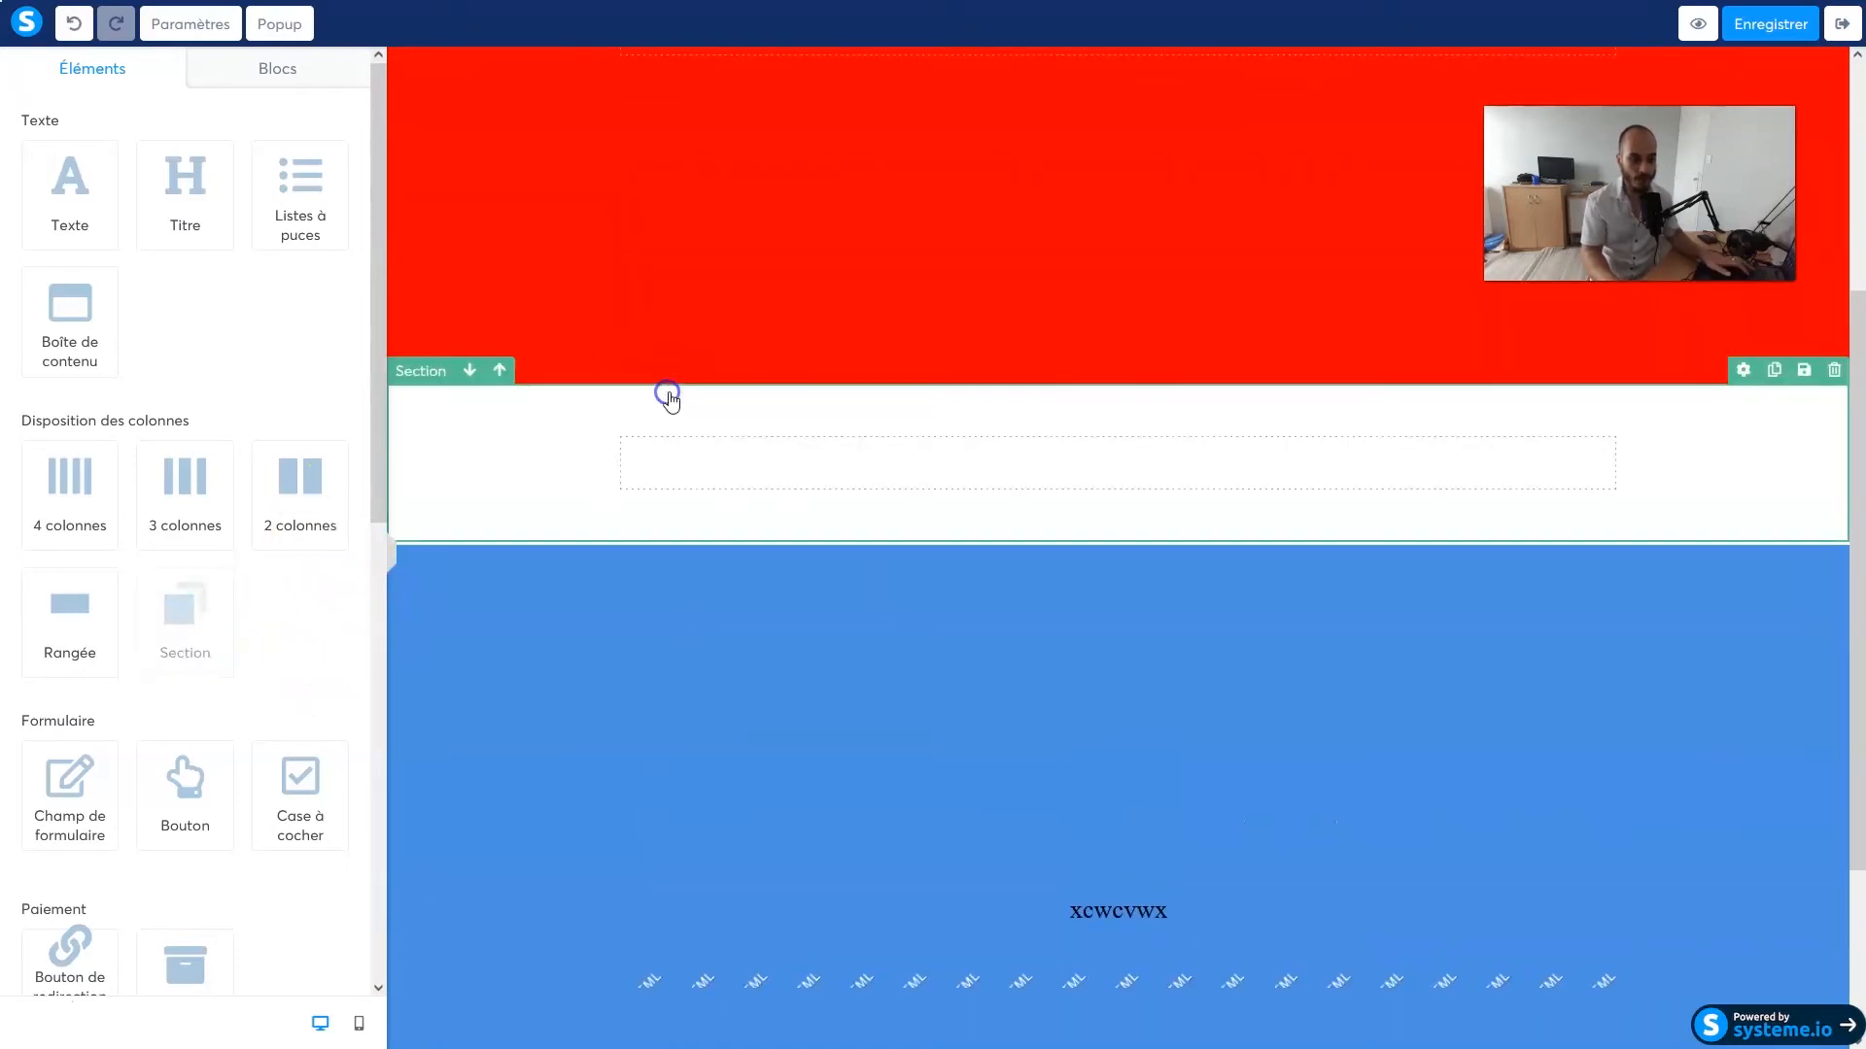
Search the web for glorifyapp in a new browser tab and open the Glorify dashboard
left_click(458, 19)
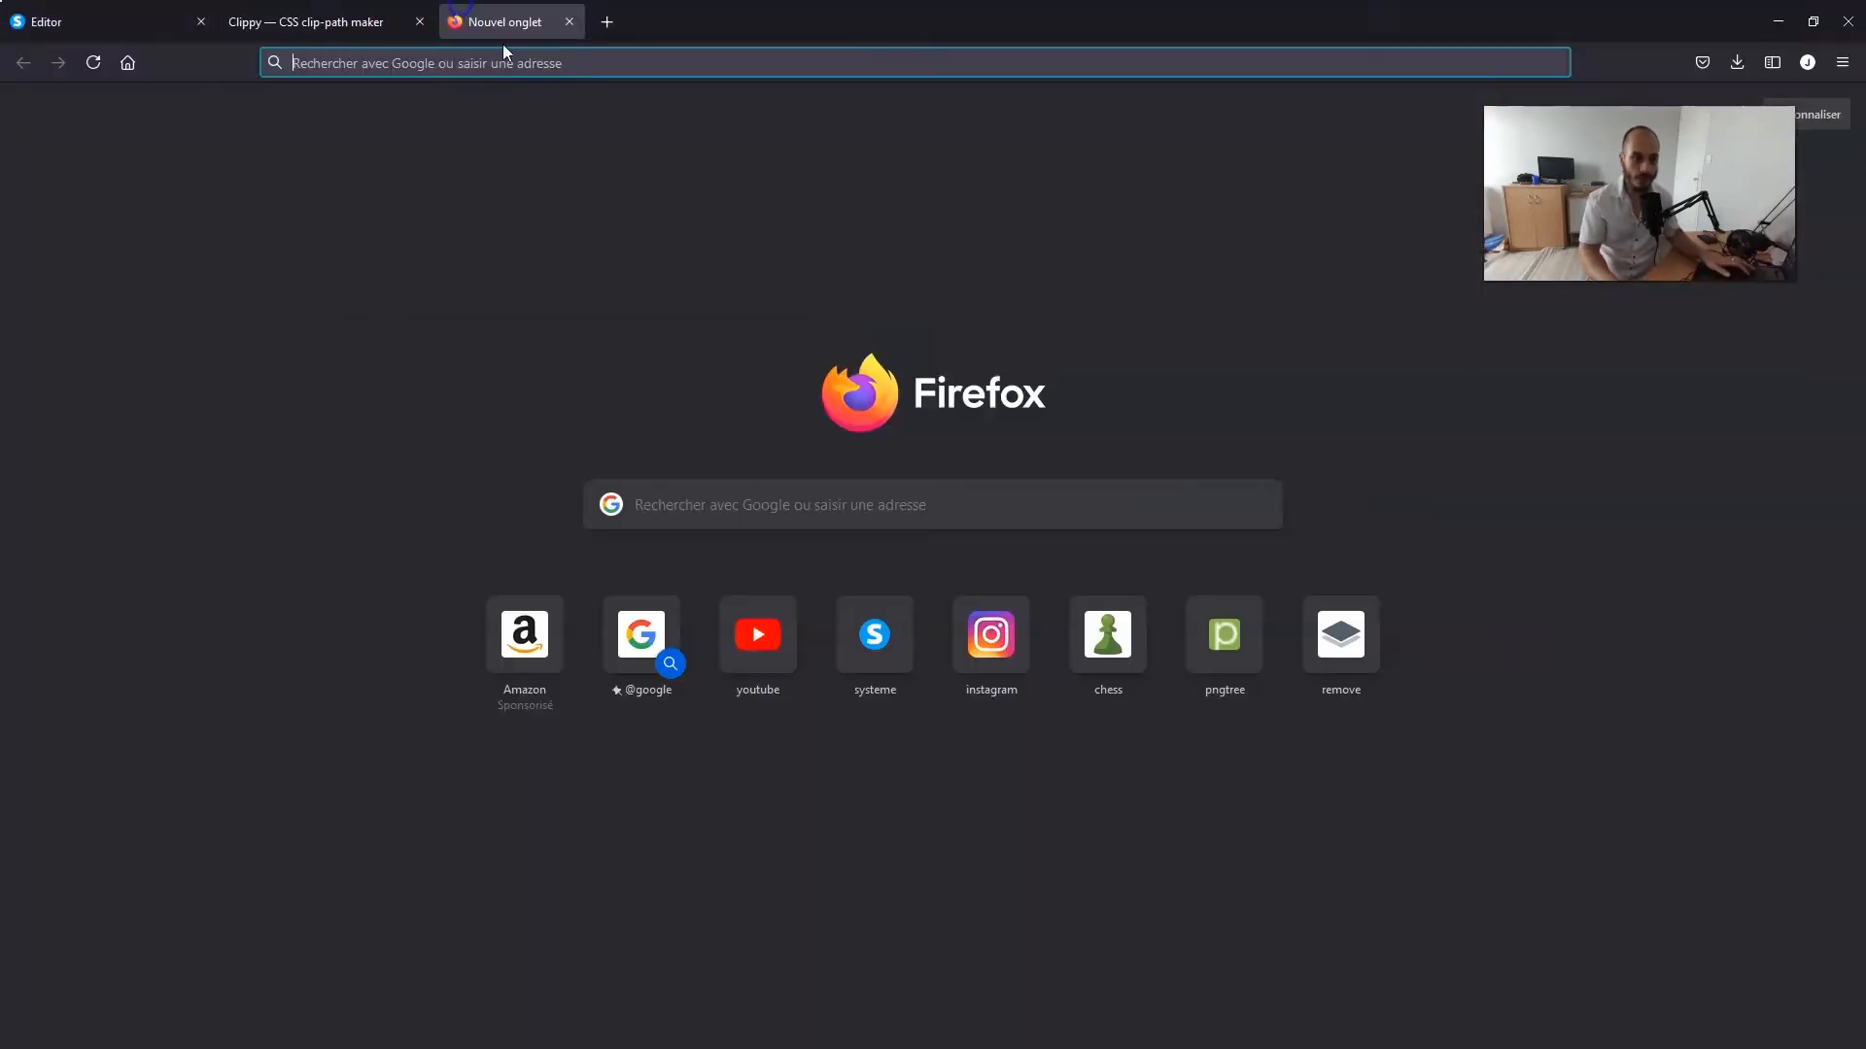
type("glo")
key("Down")
key("Return")
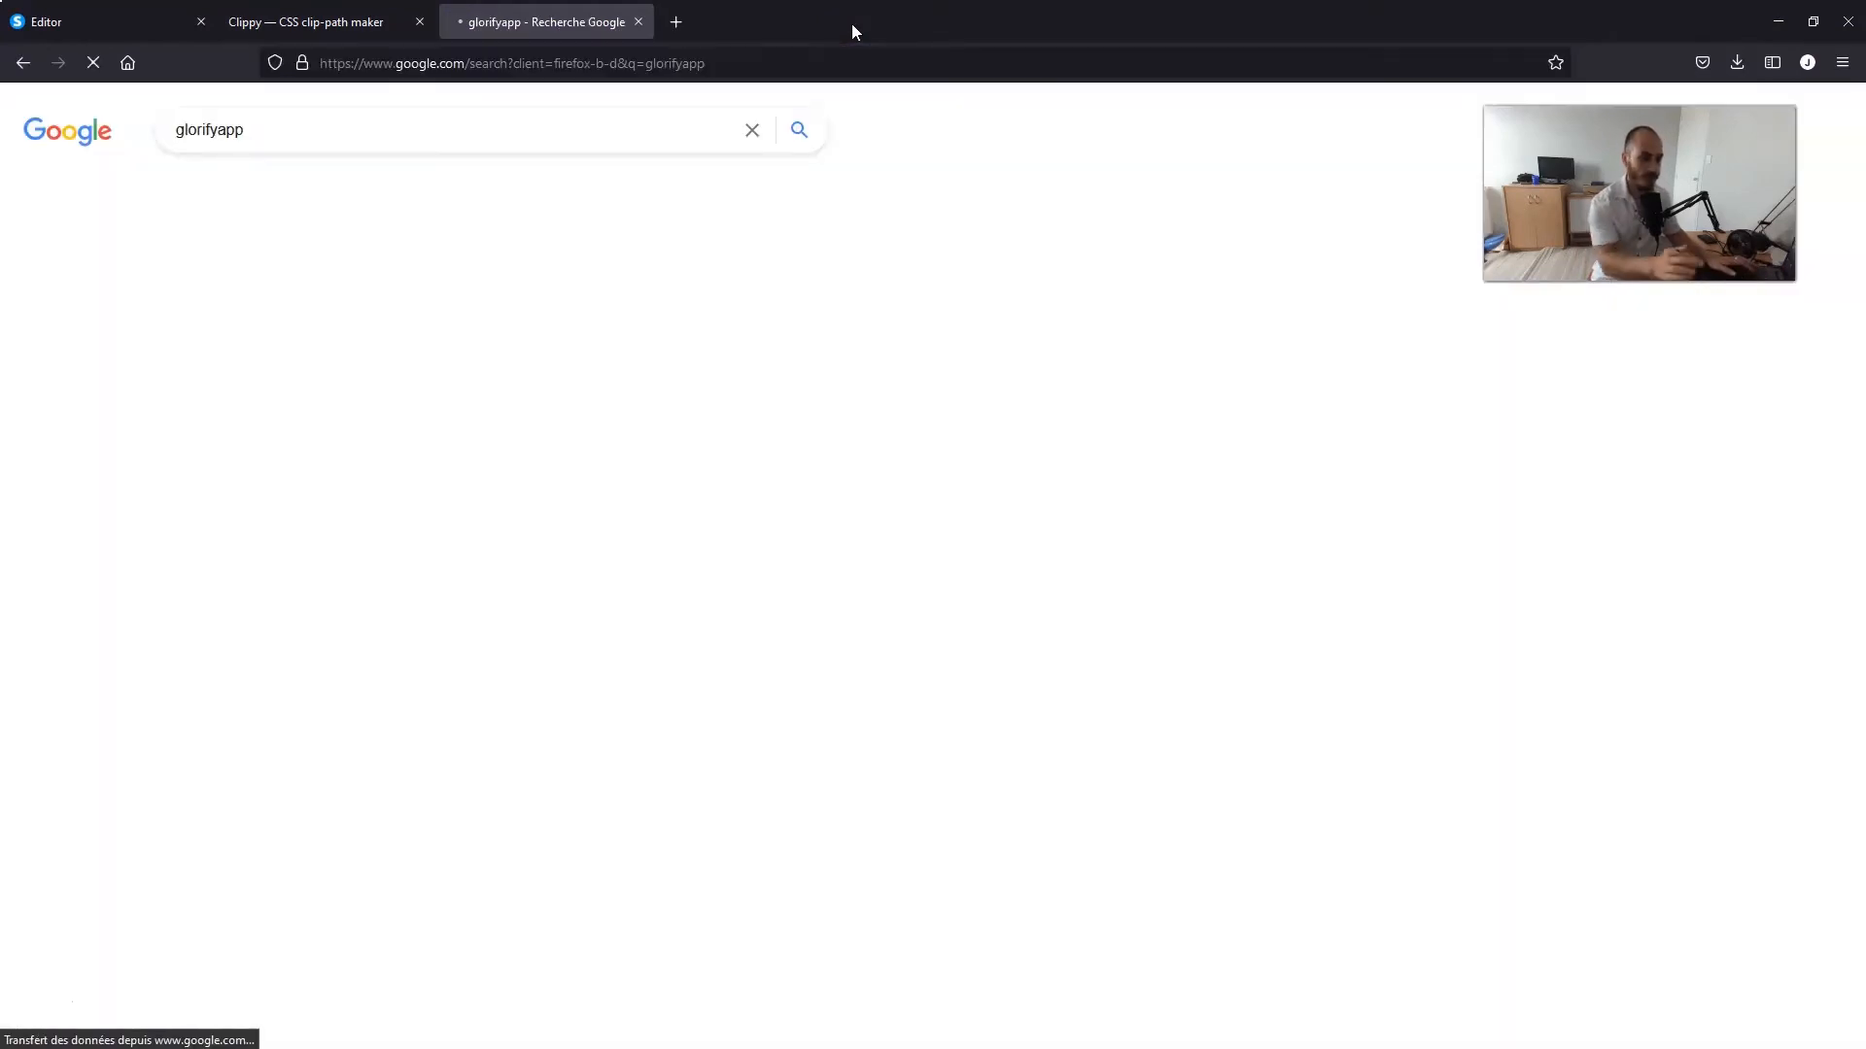
left_click(794, 291)
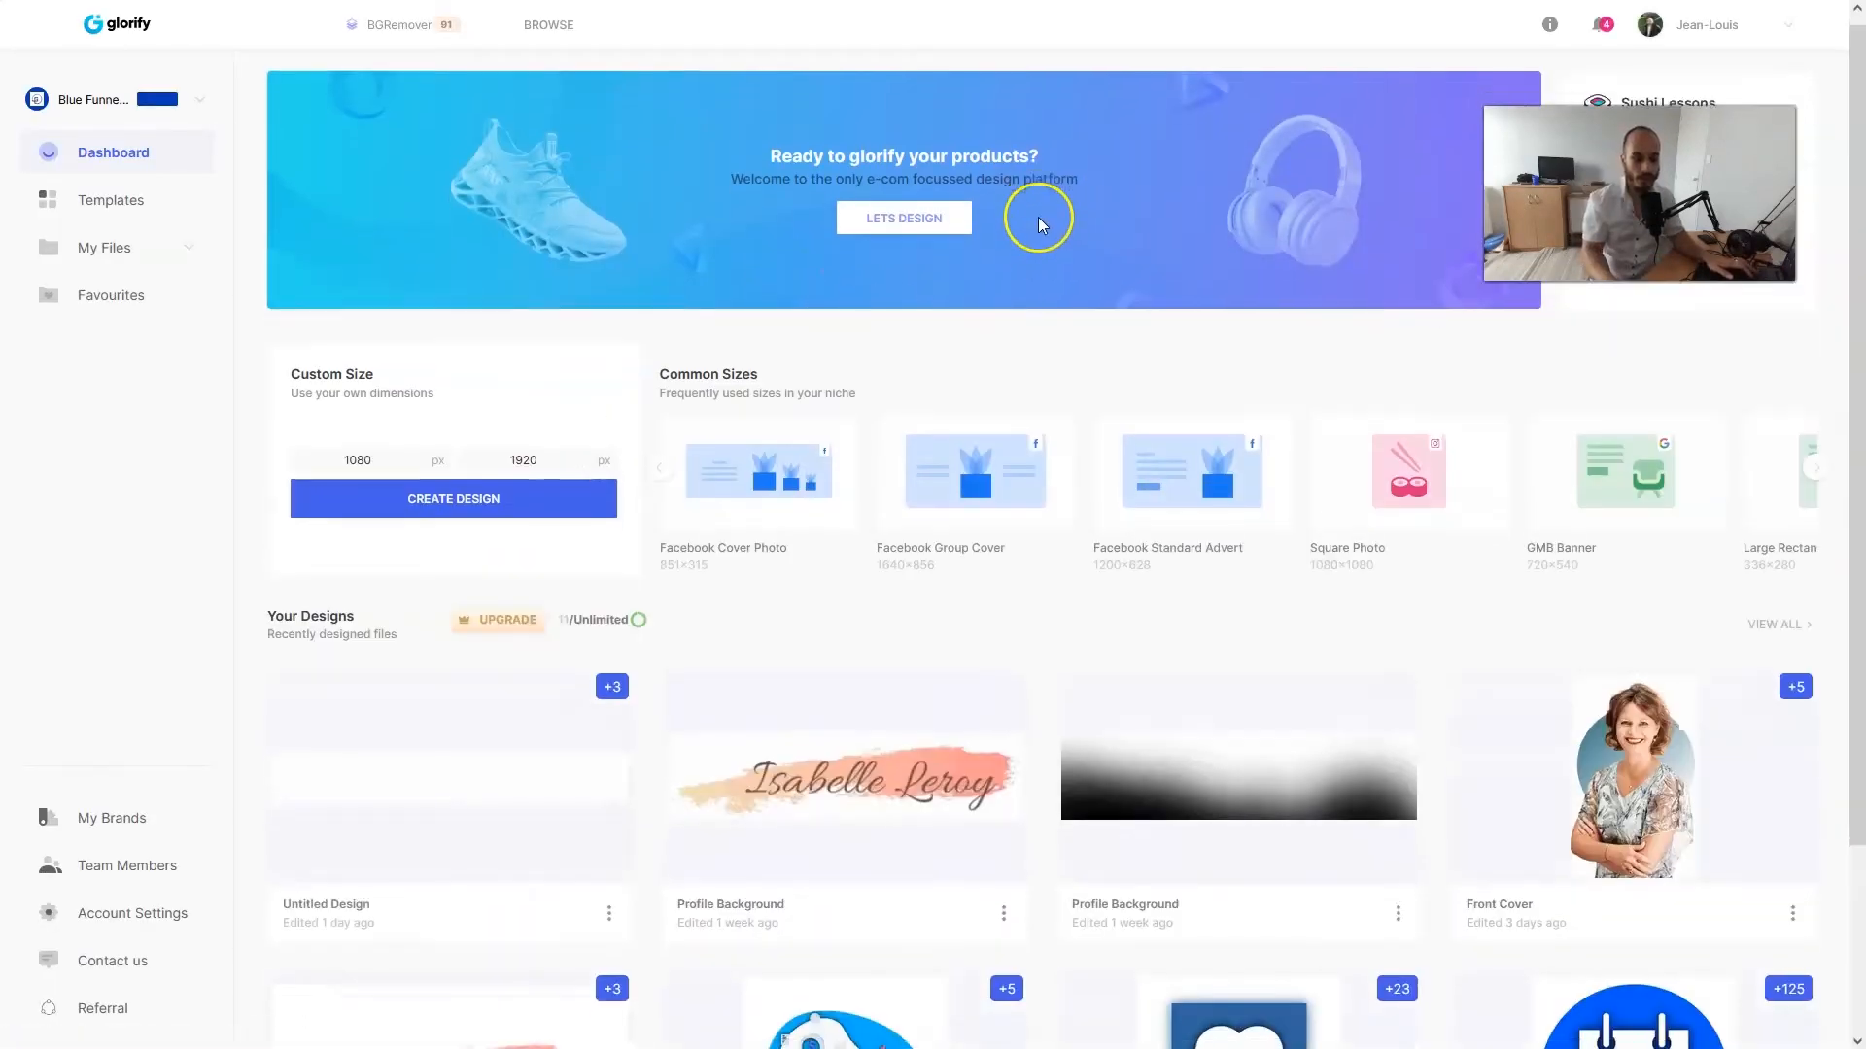
Set the custom design size to 300 by 2000 px
scroll(1030, 233, "down", 3)
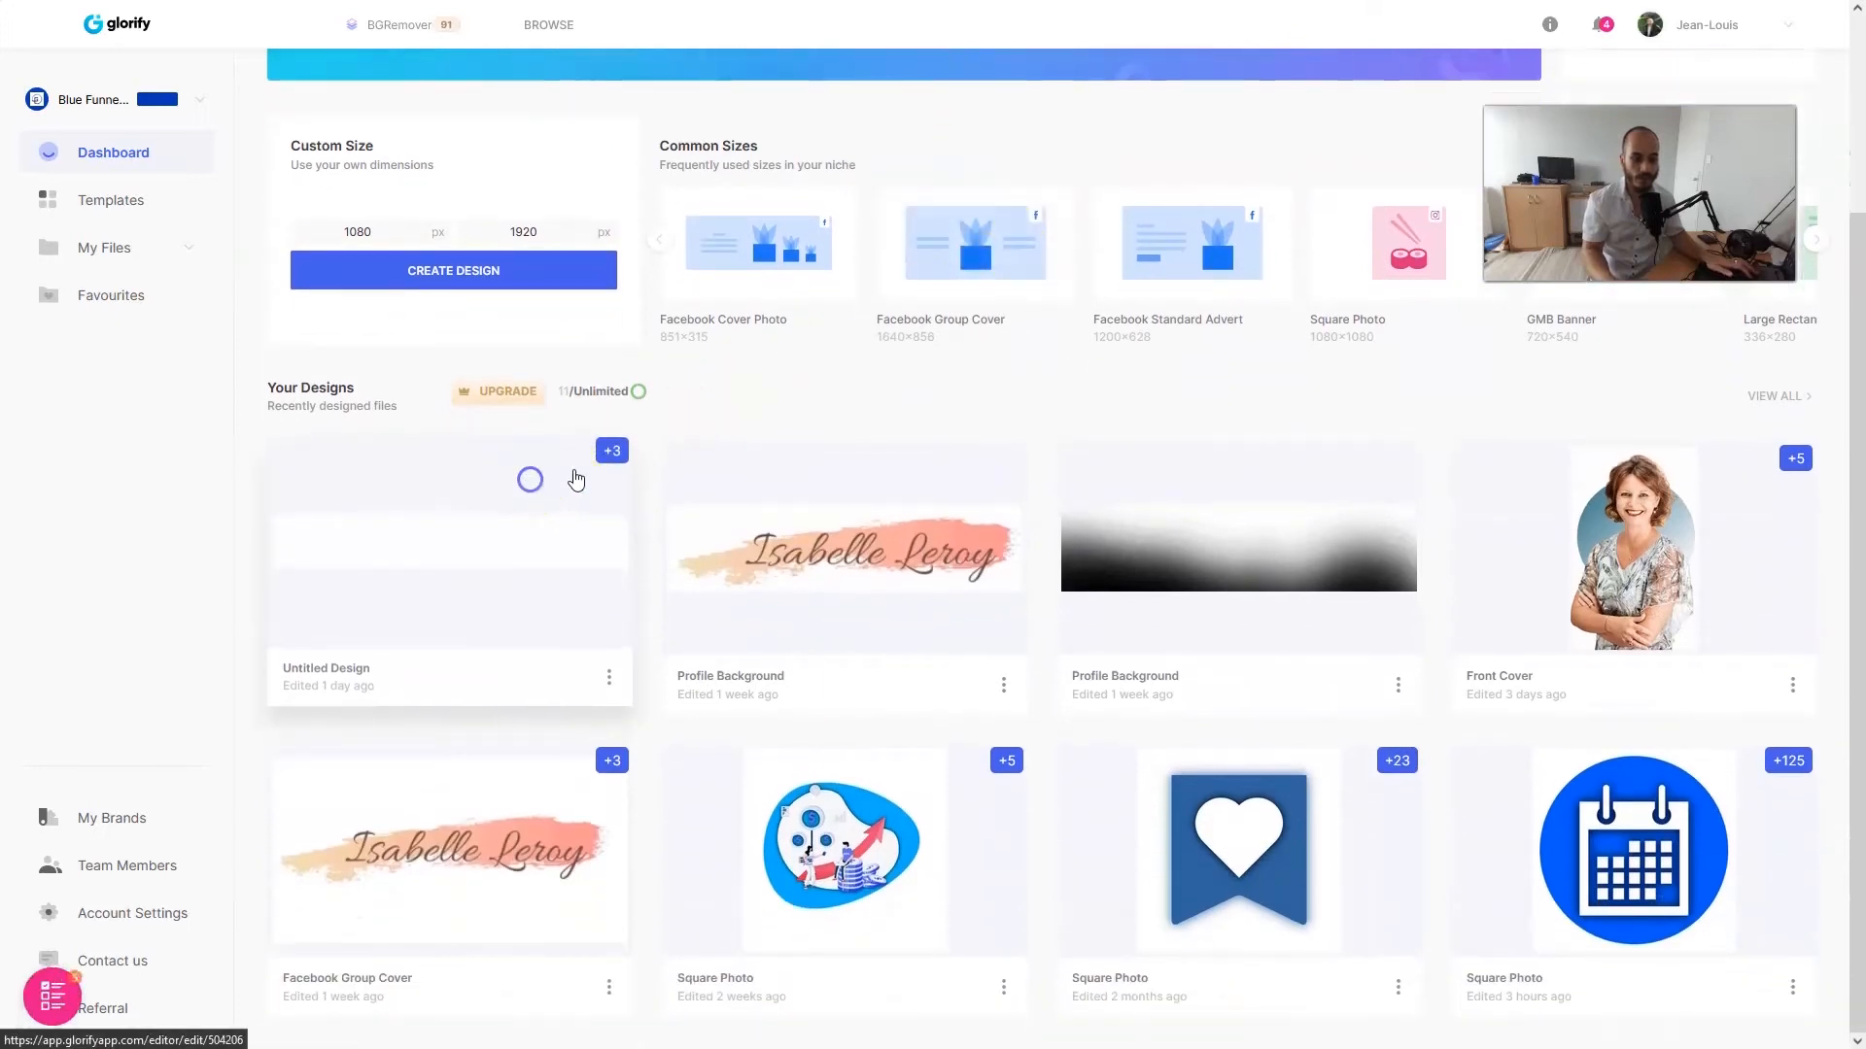
scroll(1026, 254, "up", 2)
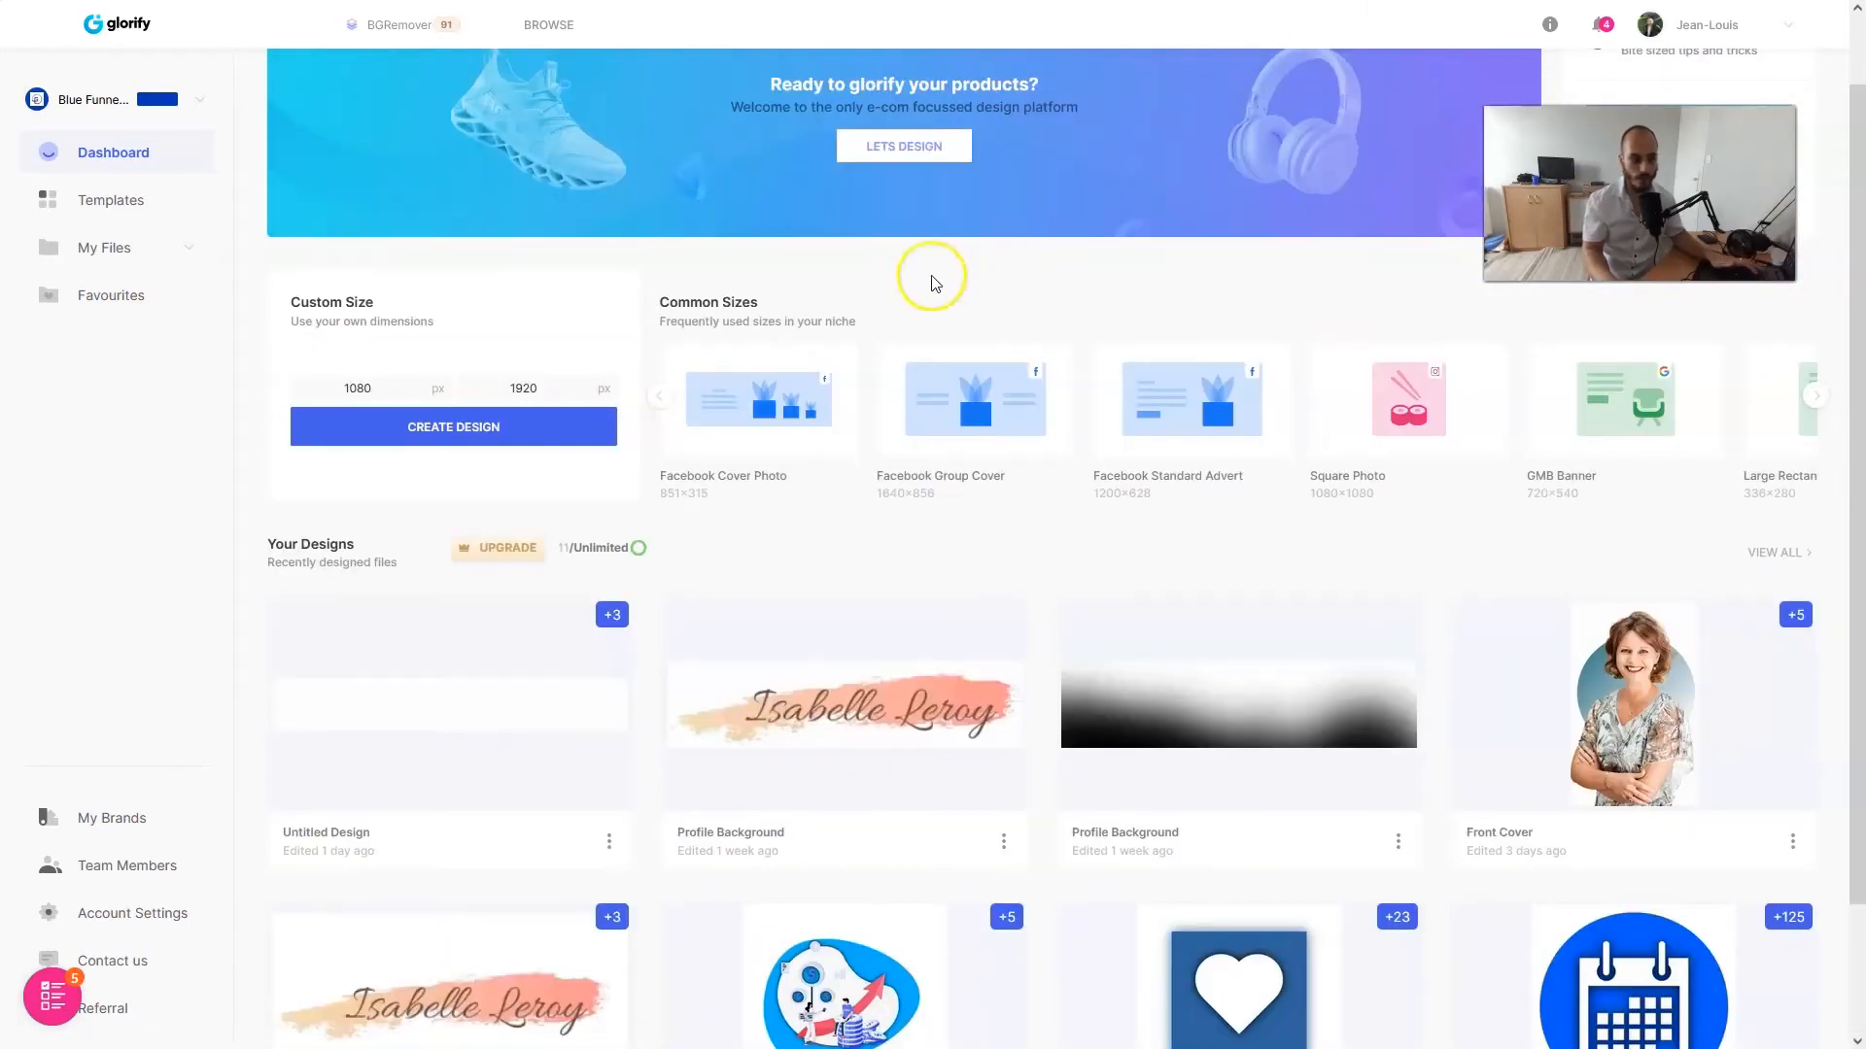
scroll(909, 520, "up", 1)
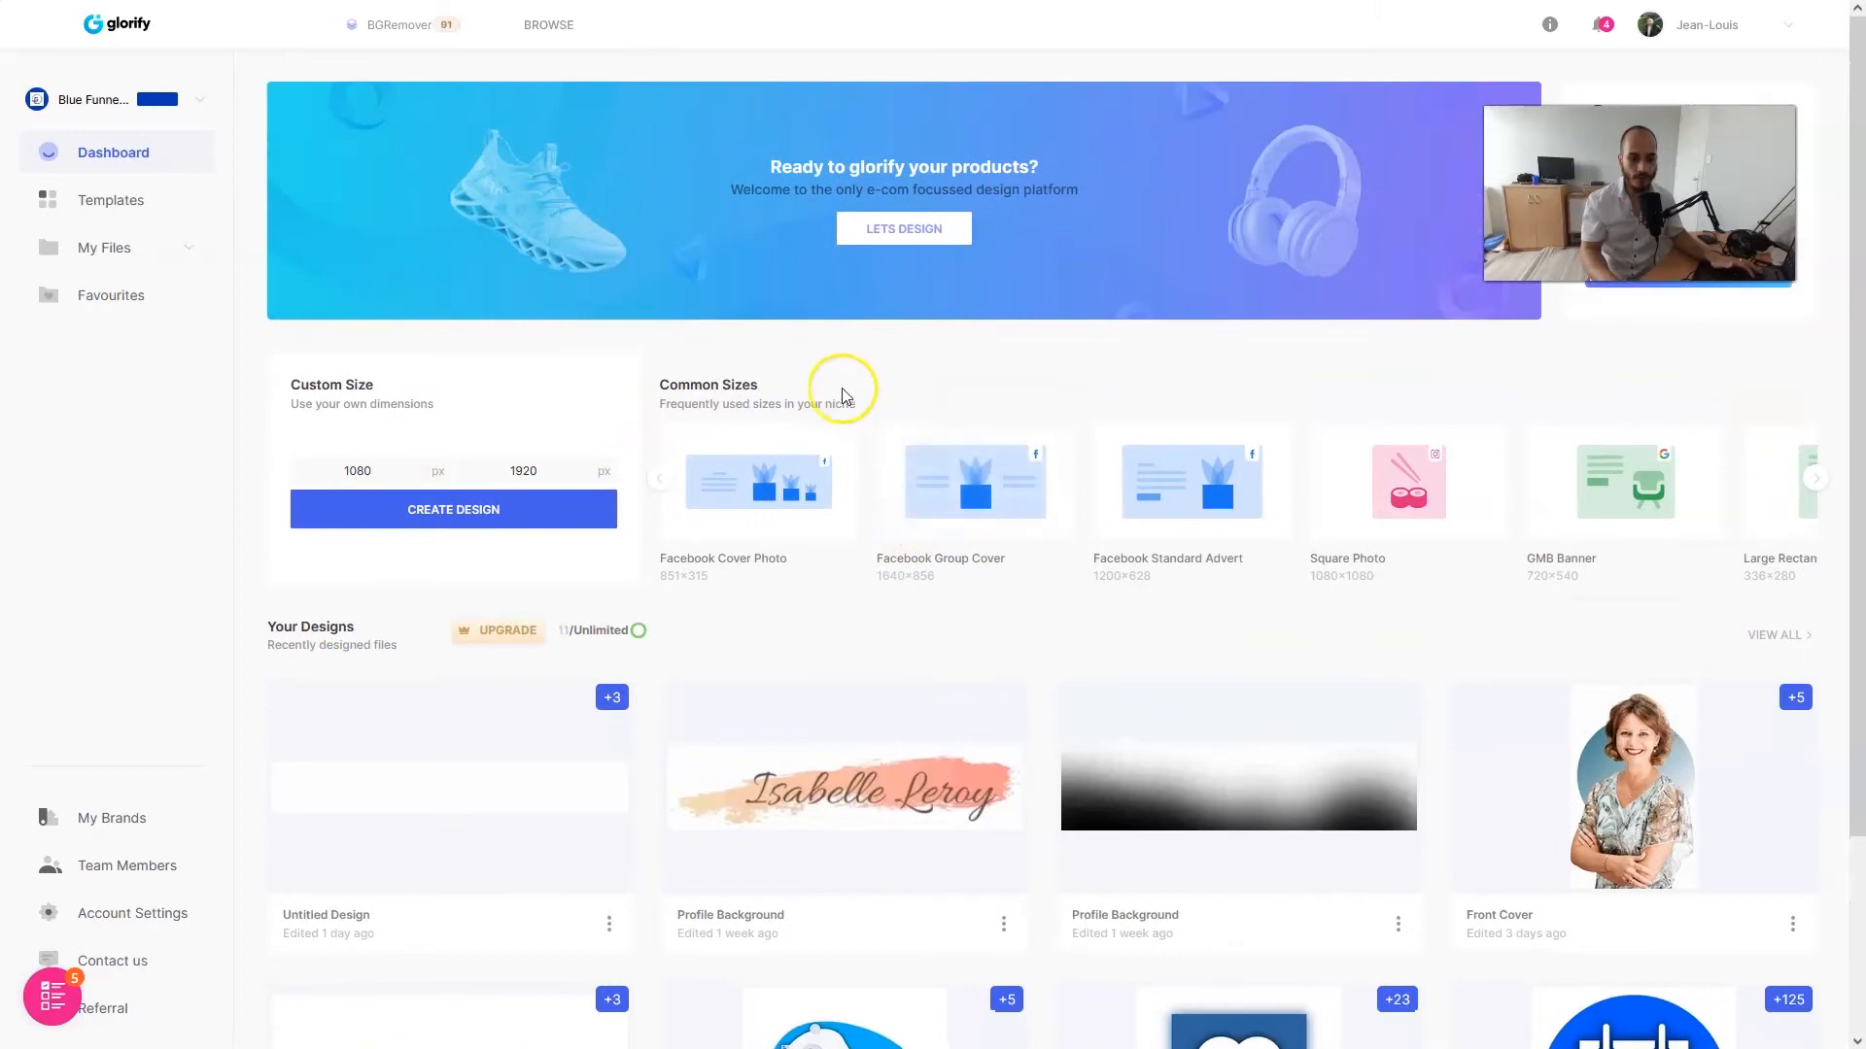
scroll(870, 359, "down", 1)
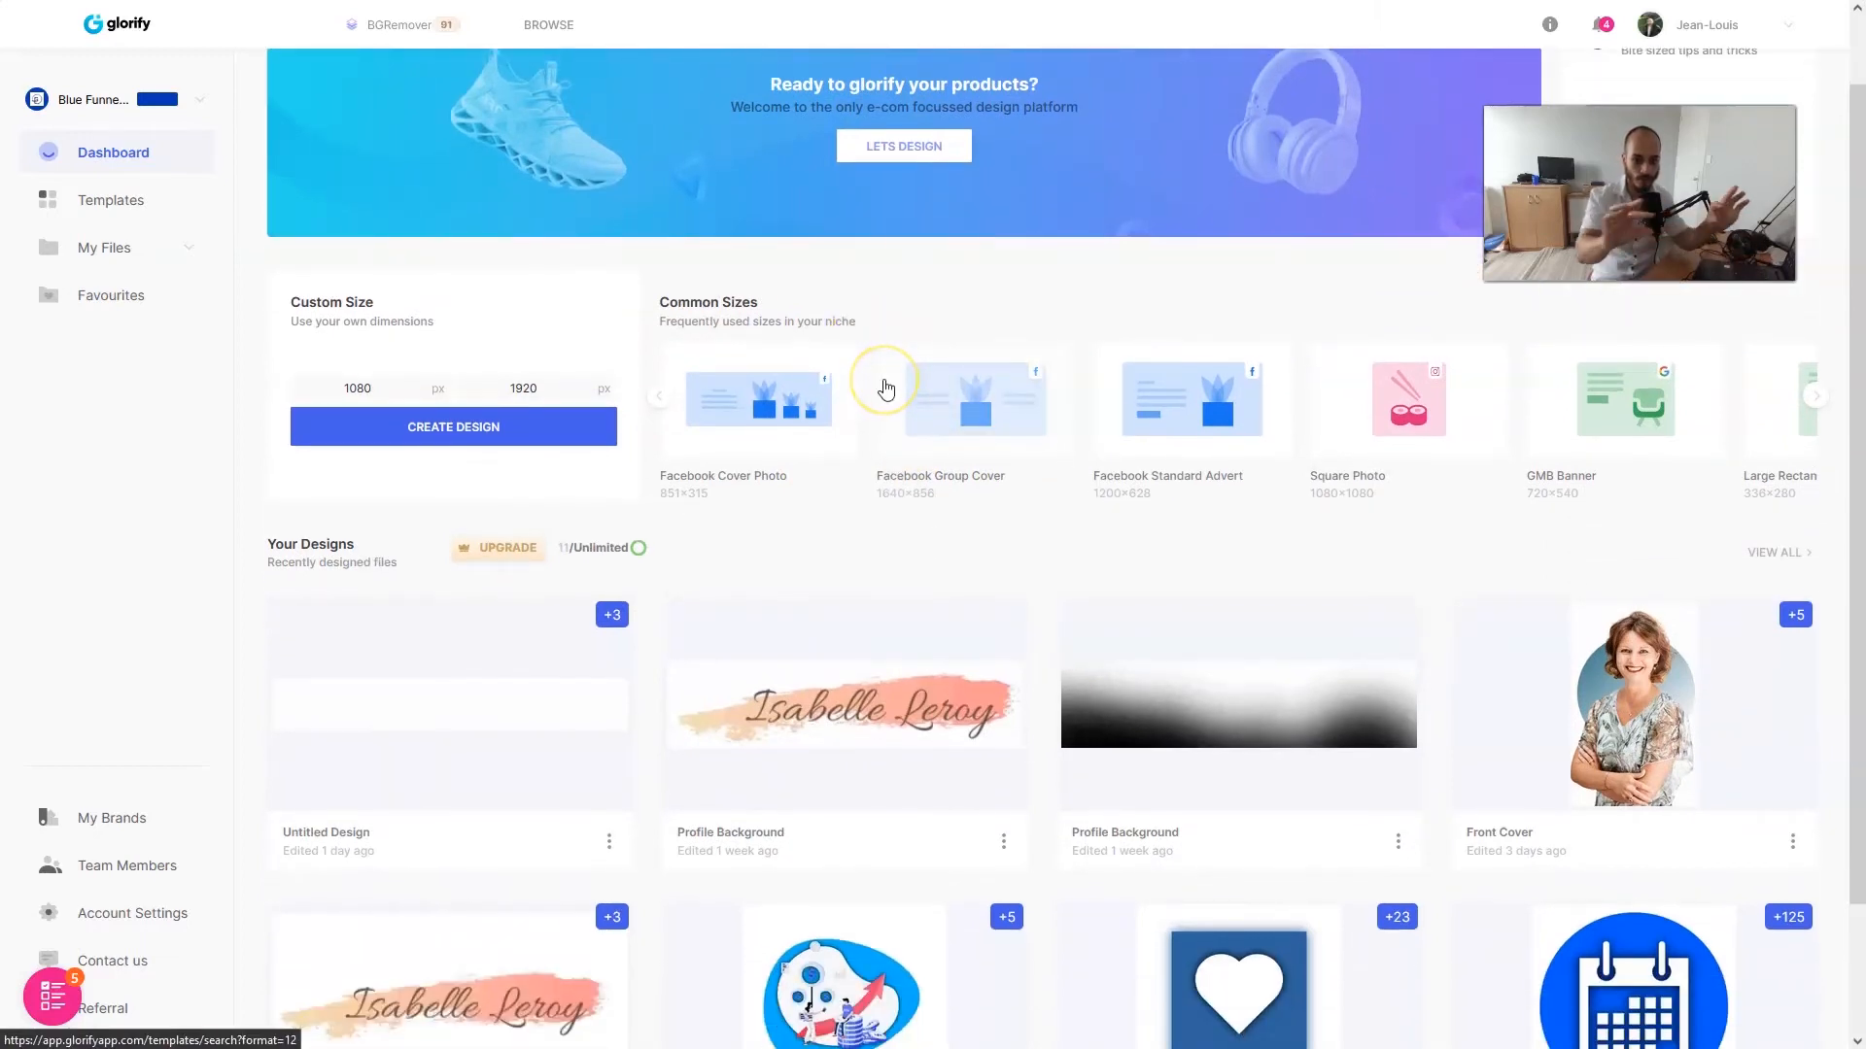
left_click(491, 386)
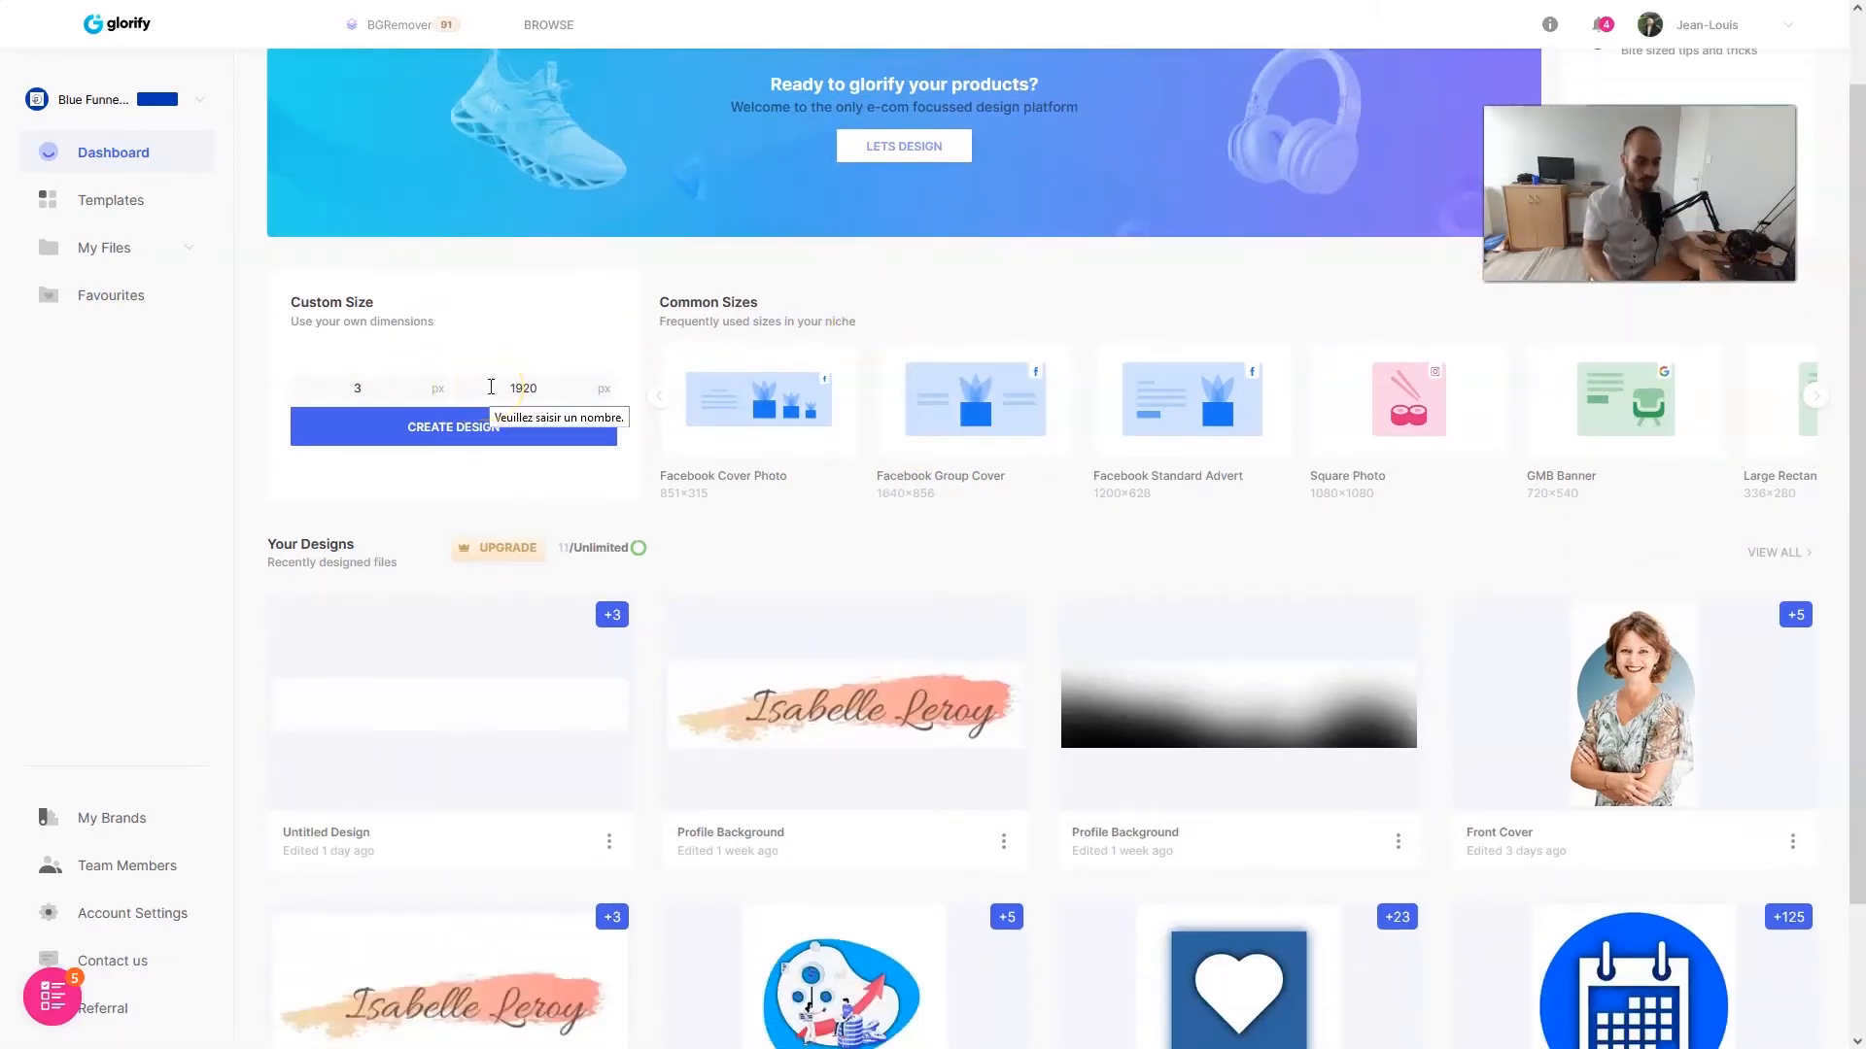
left_click(511, 389)
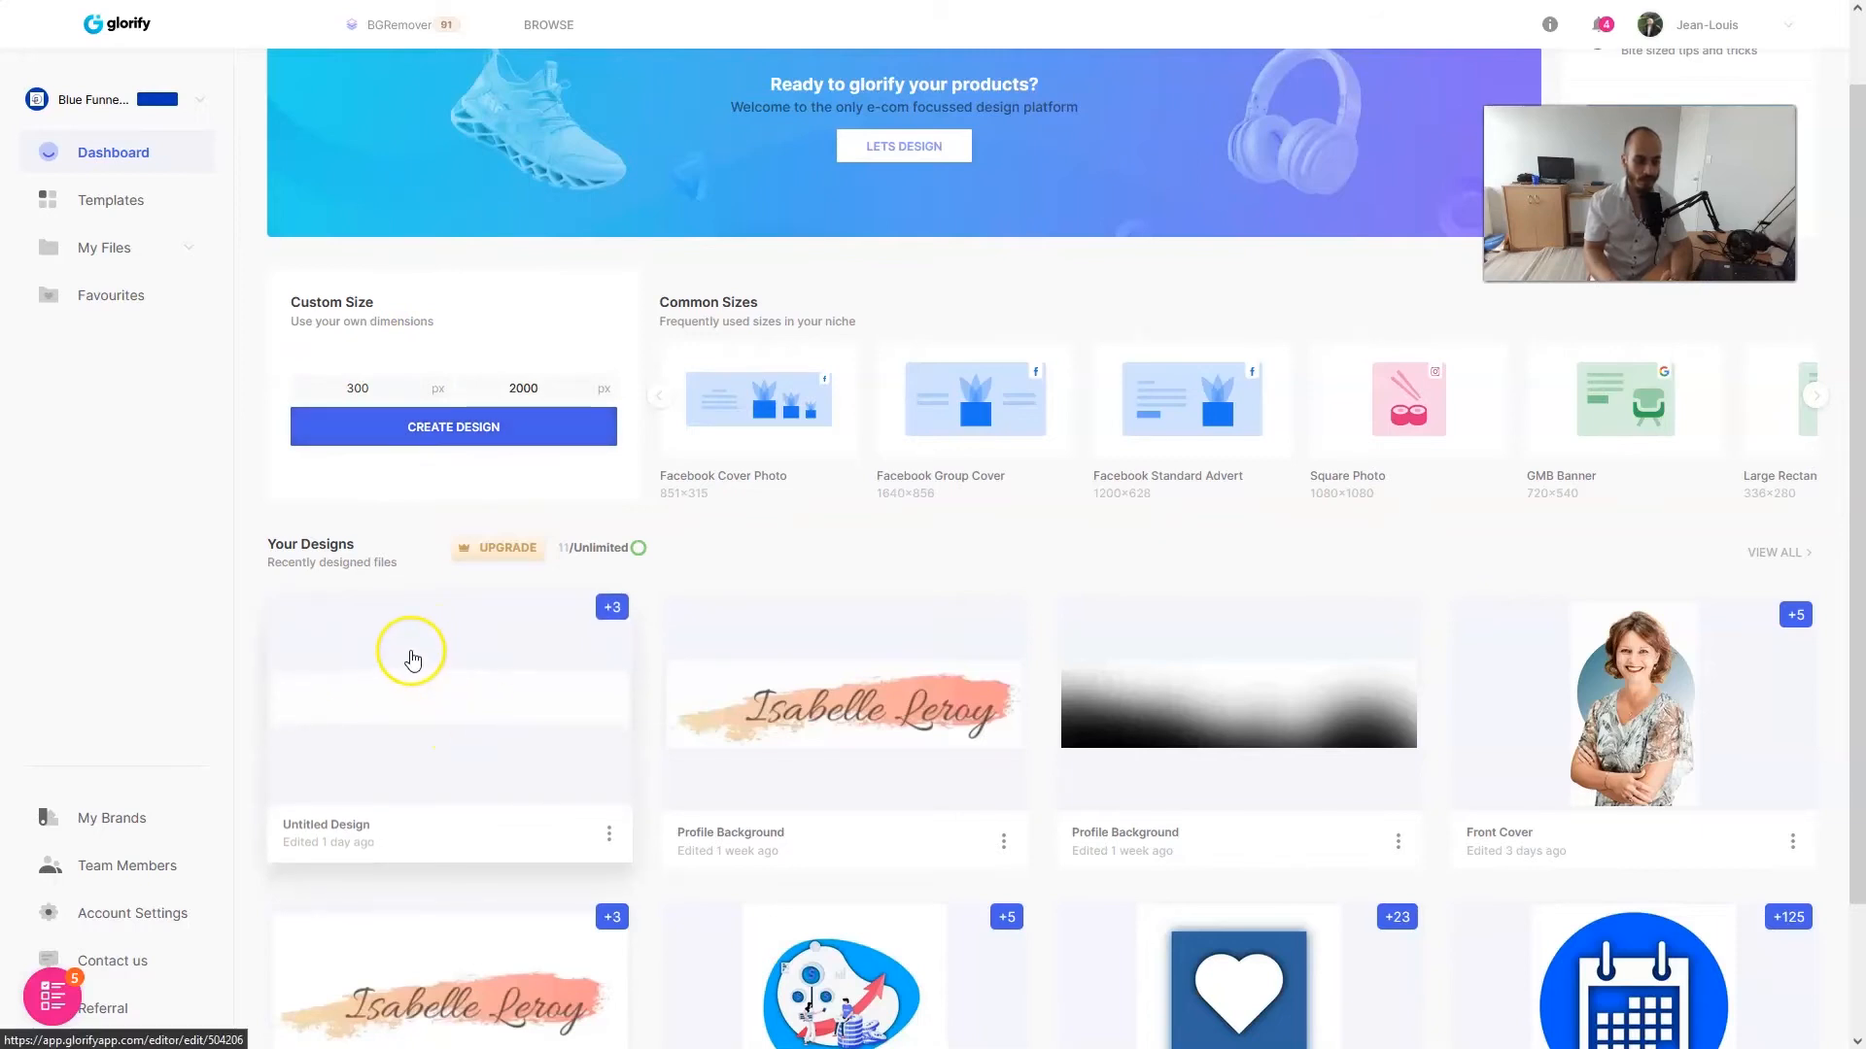
Open the existing Untitled Design and place a circle from the basic shapes on the blank page 2
left_click(416, 657)
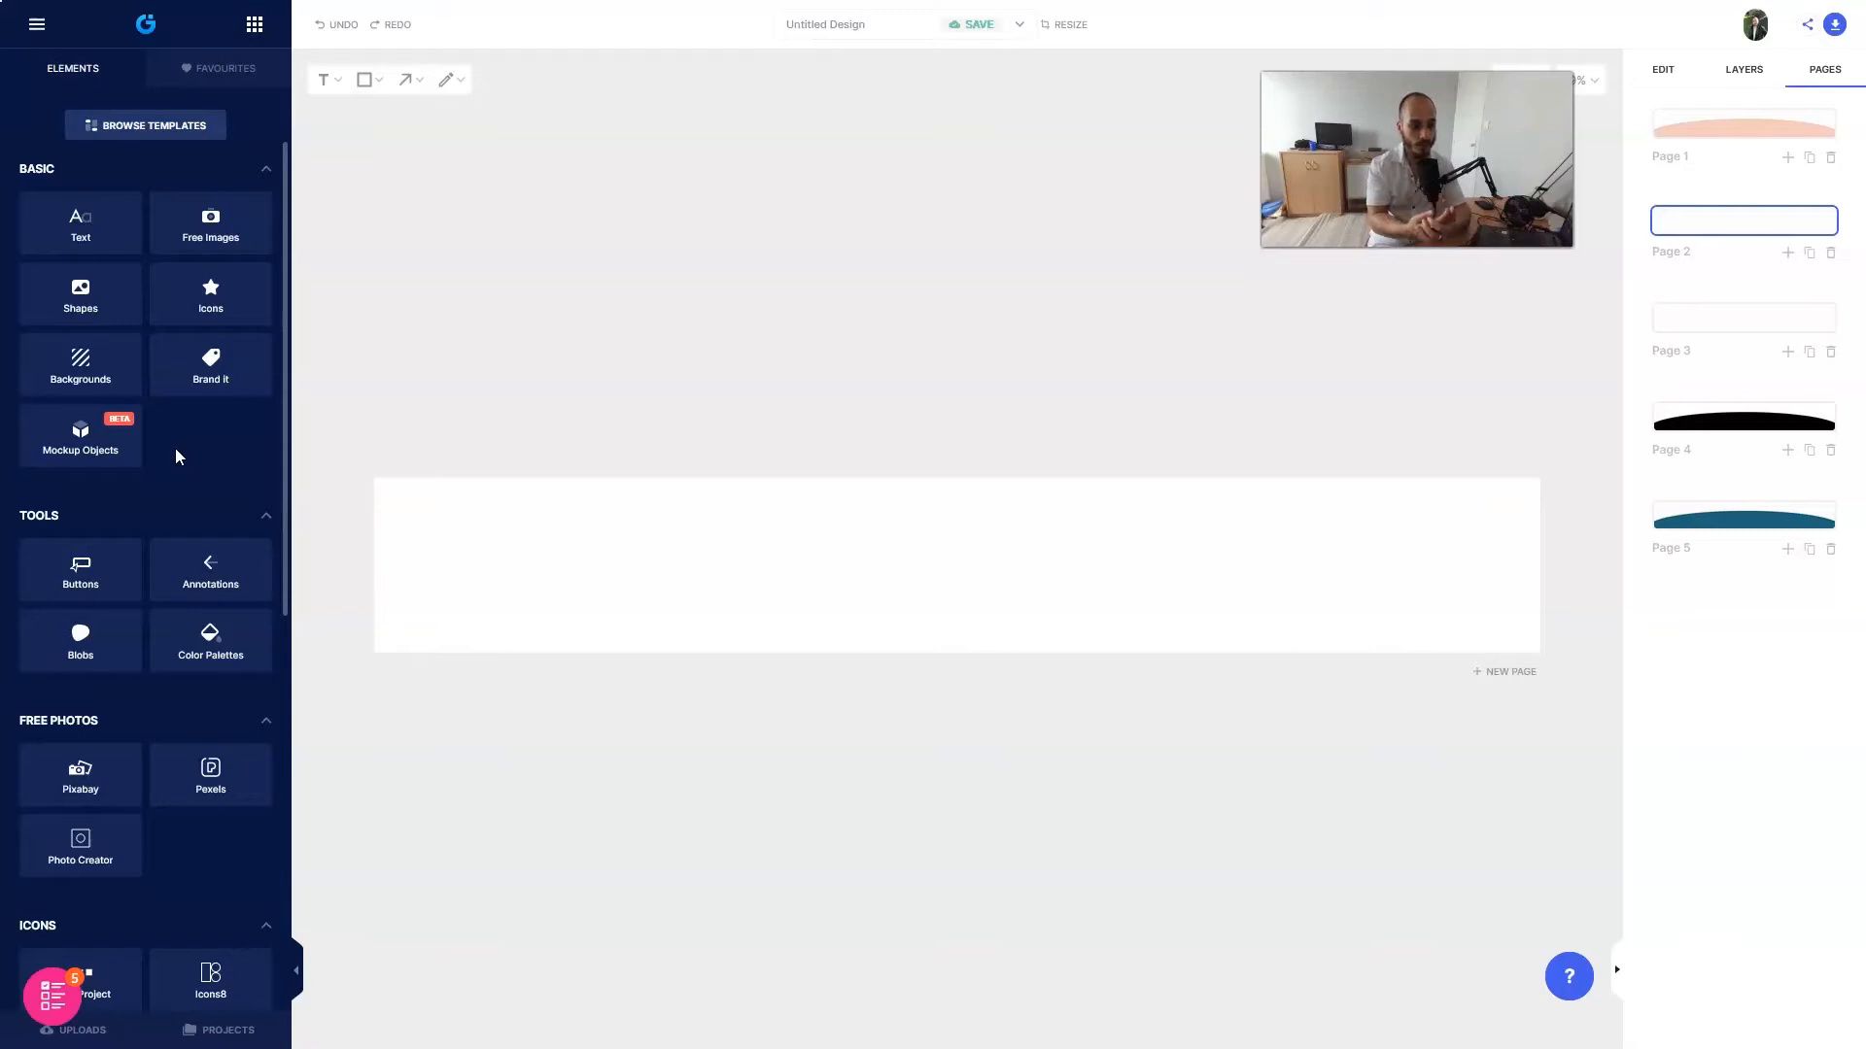
left_click(121, 453)
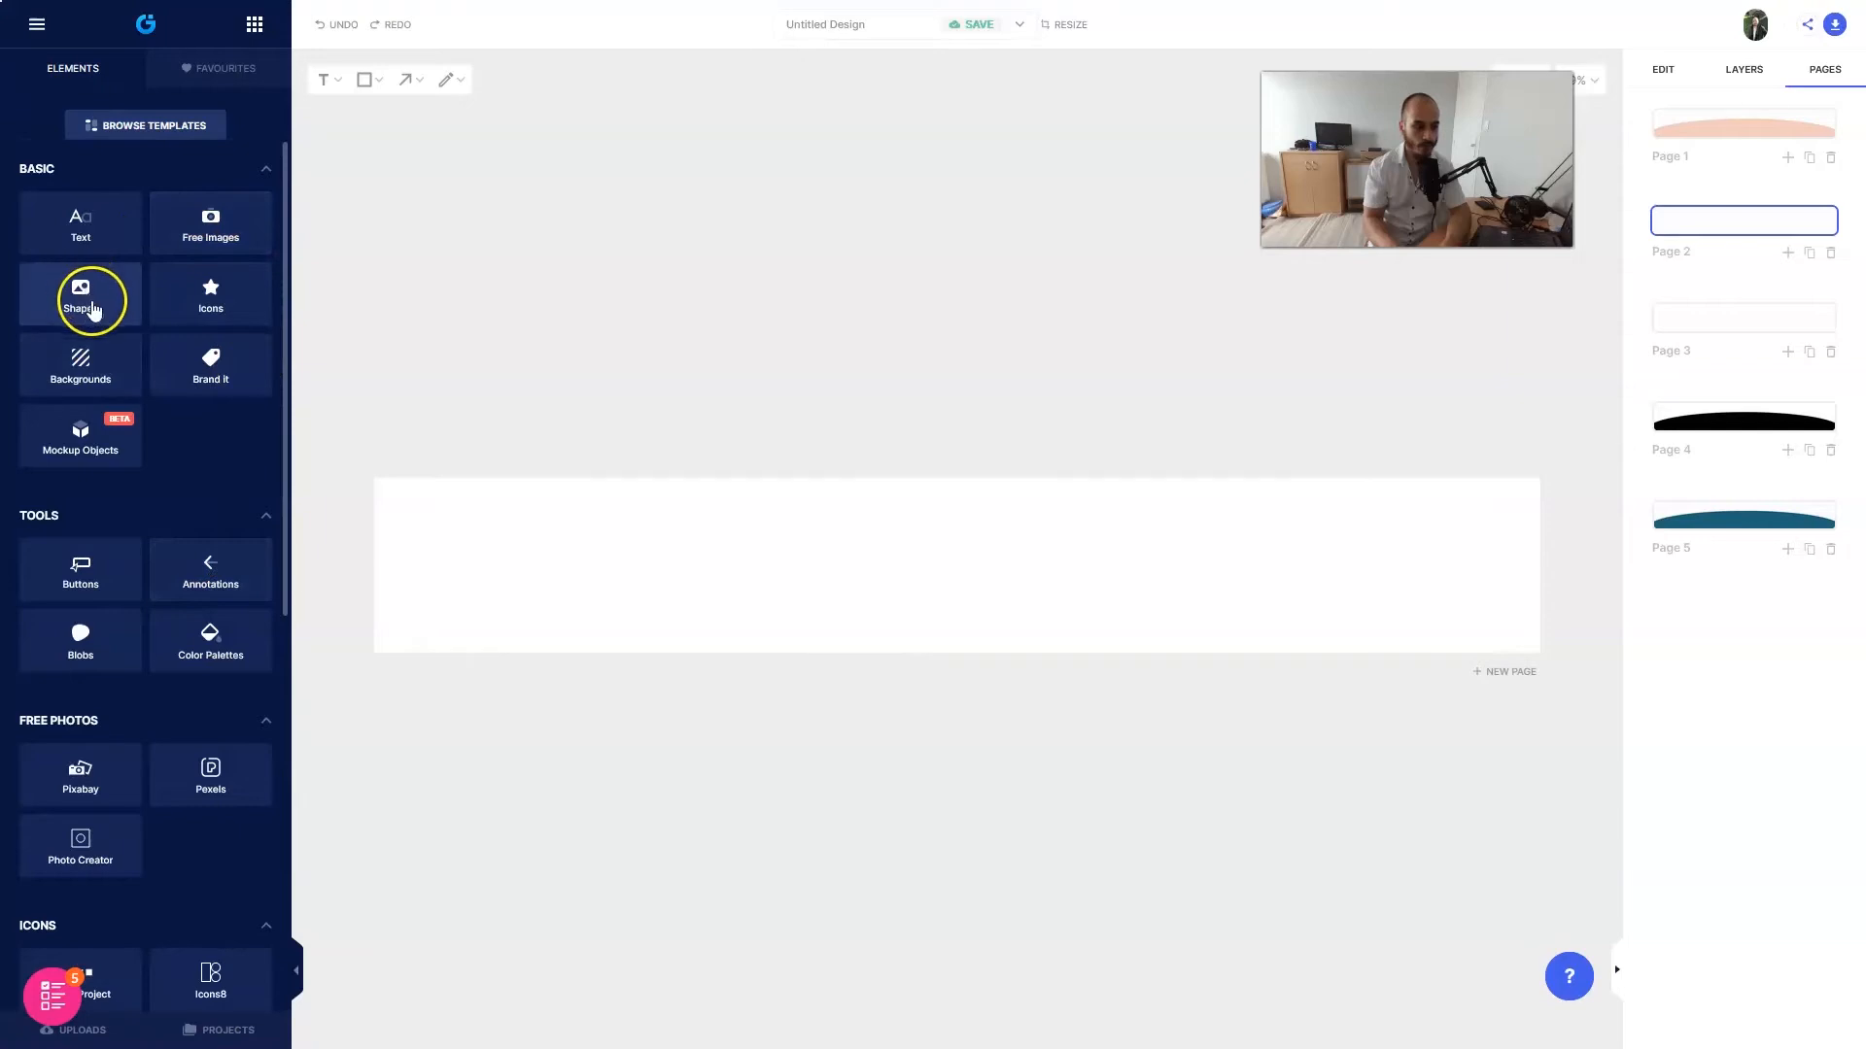
left_click(81, 293)
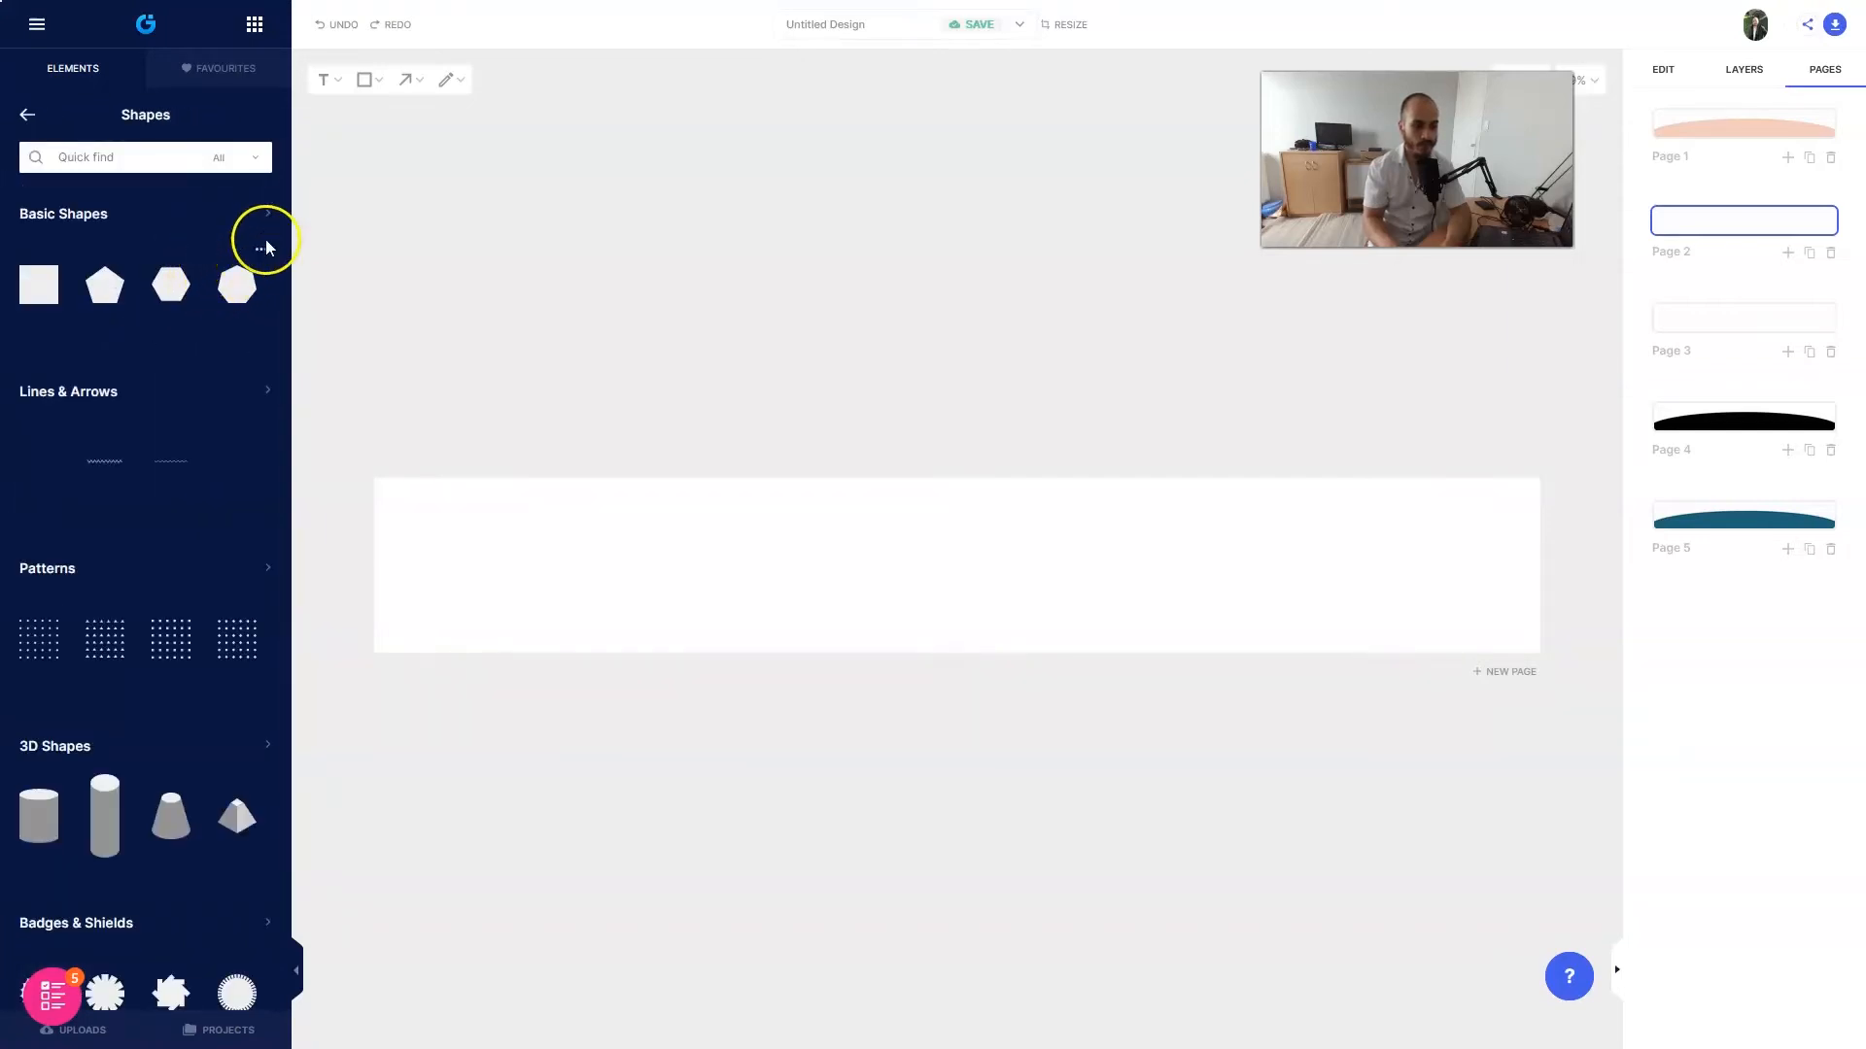
left_click(270, 219)
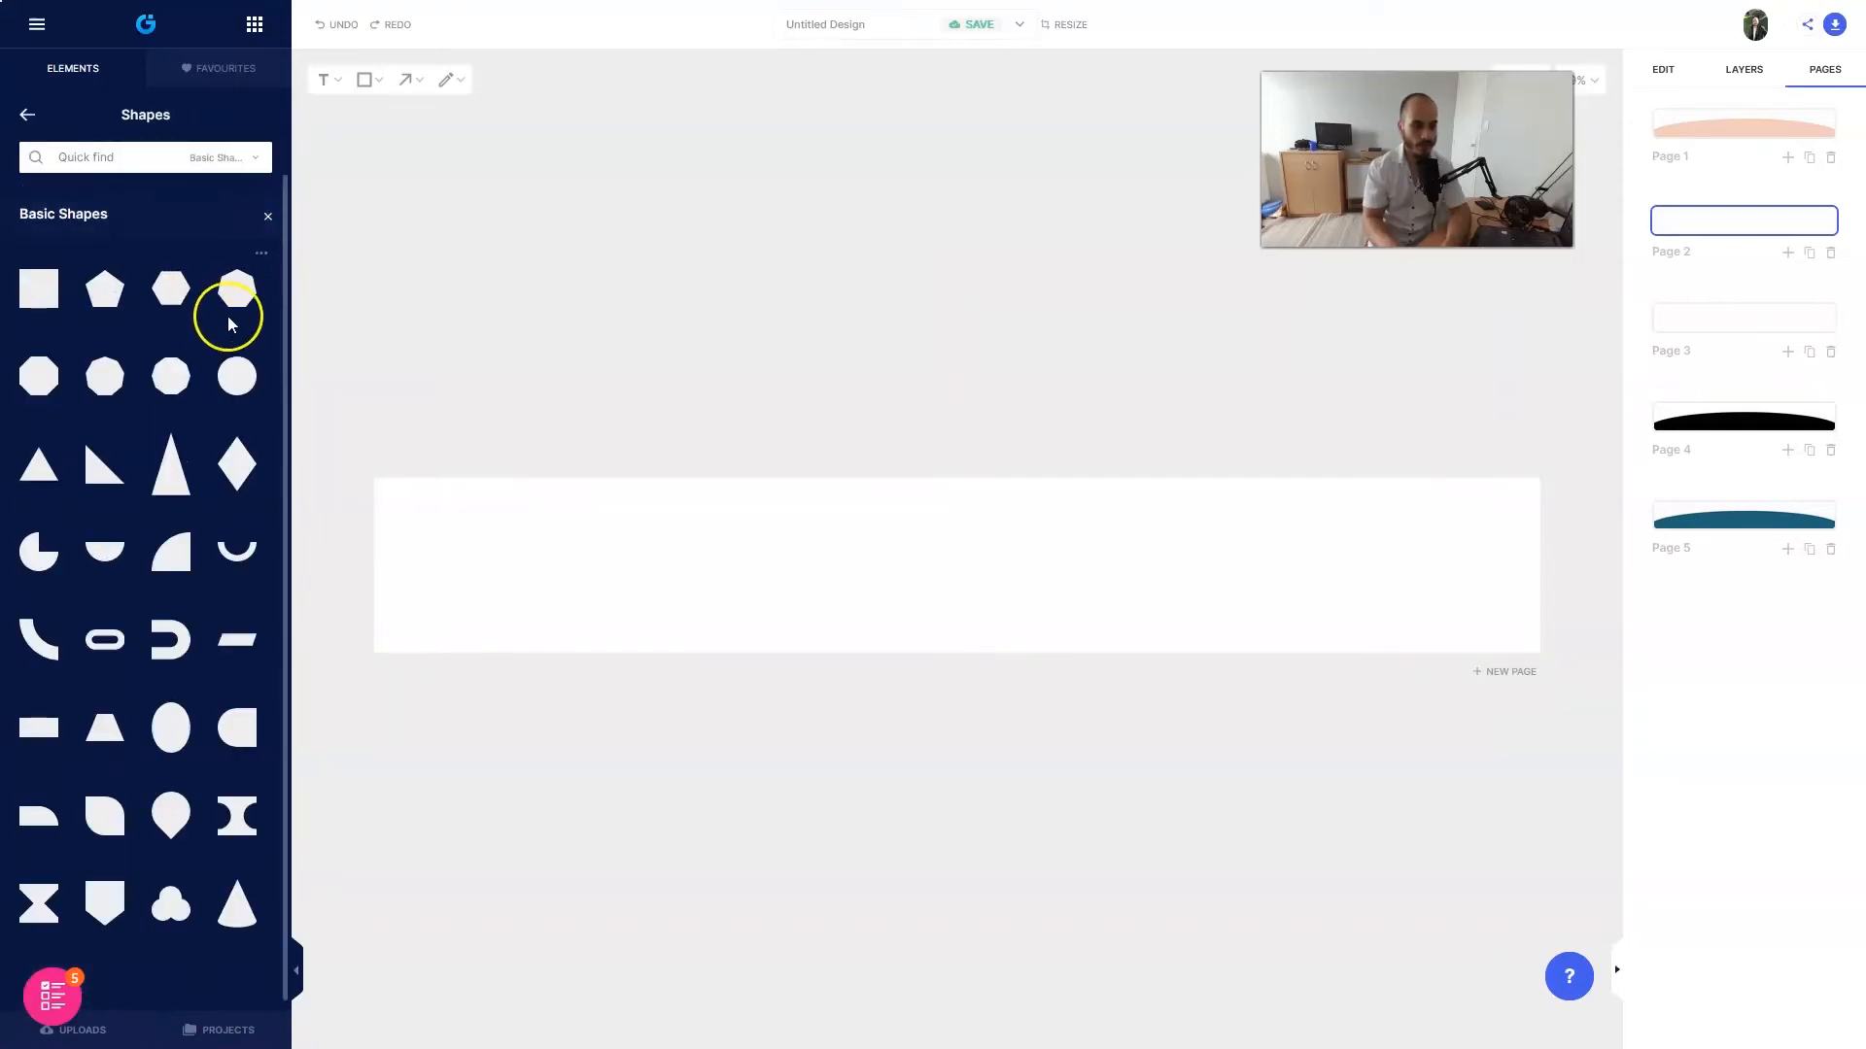
left_click_drag(240, 379, 930, 622)
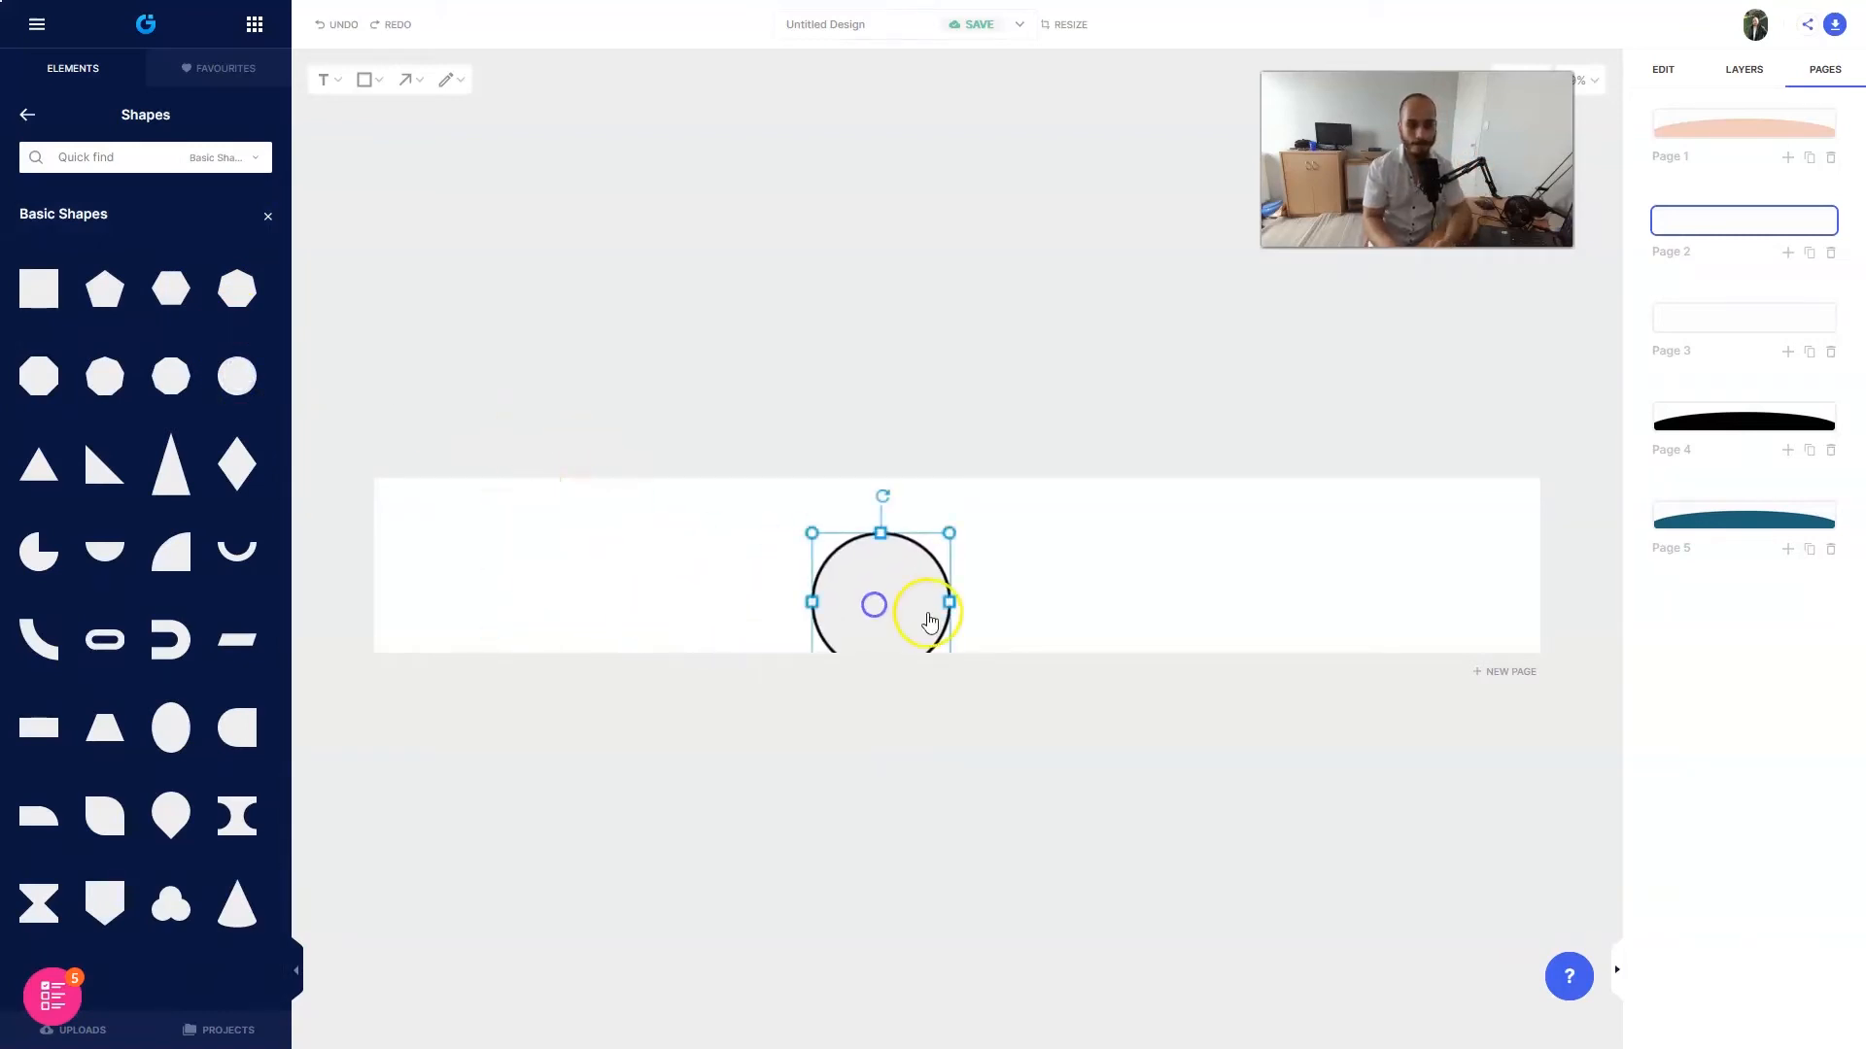
Set the circle's border thickness to 0 and its fill colour to #00A9FF
left_click(1662, 69)
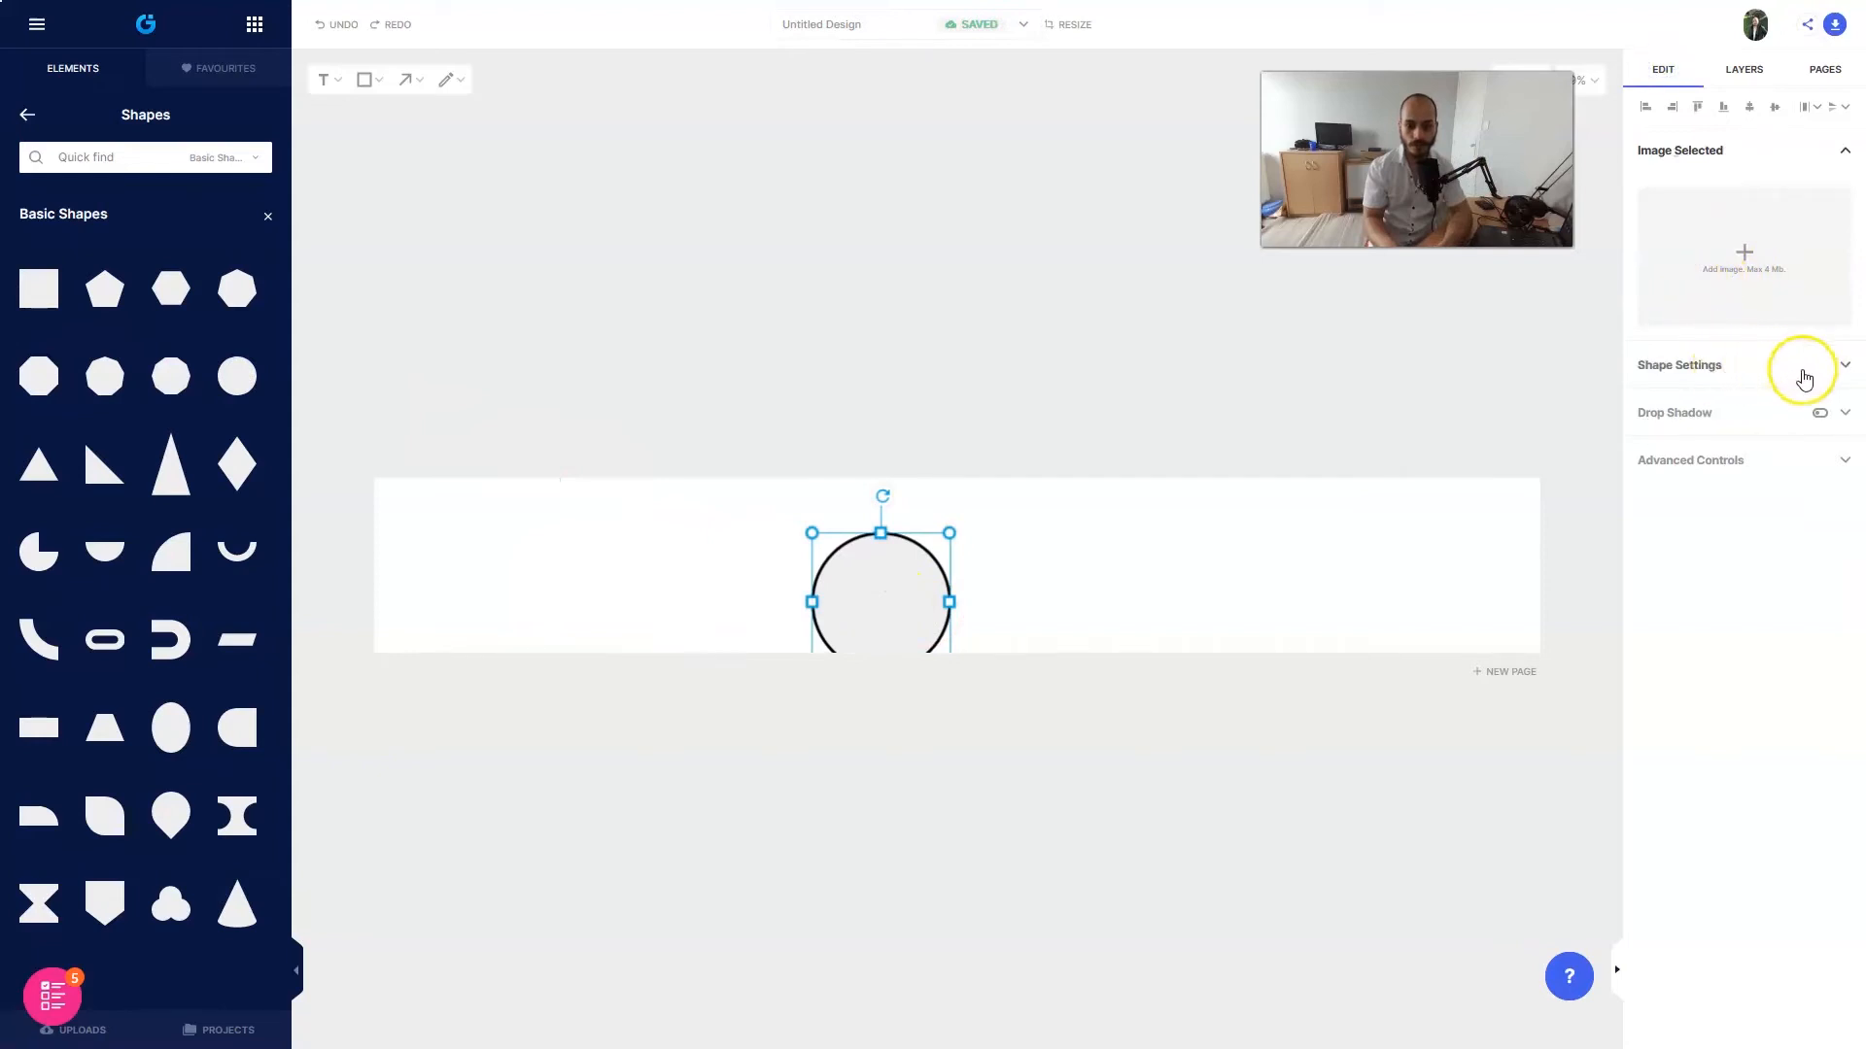
left_click(1799, 366)
left_click_drag(1670, 513, 1503, 559)
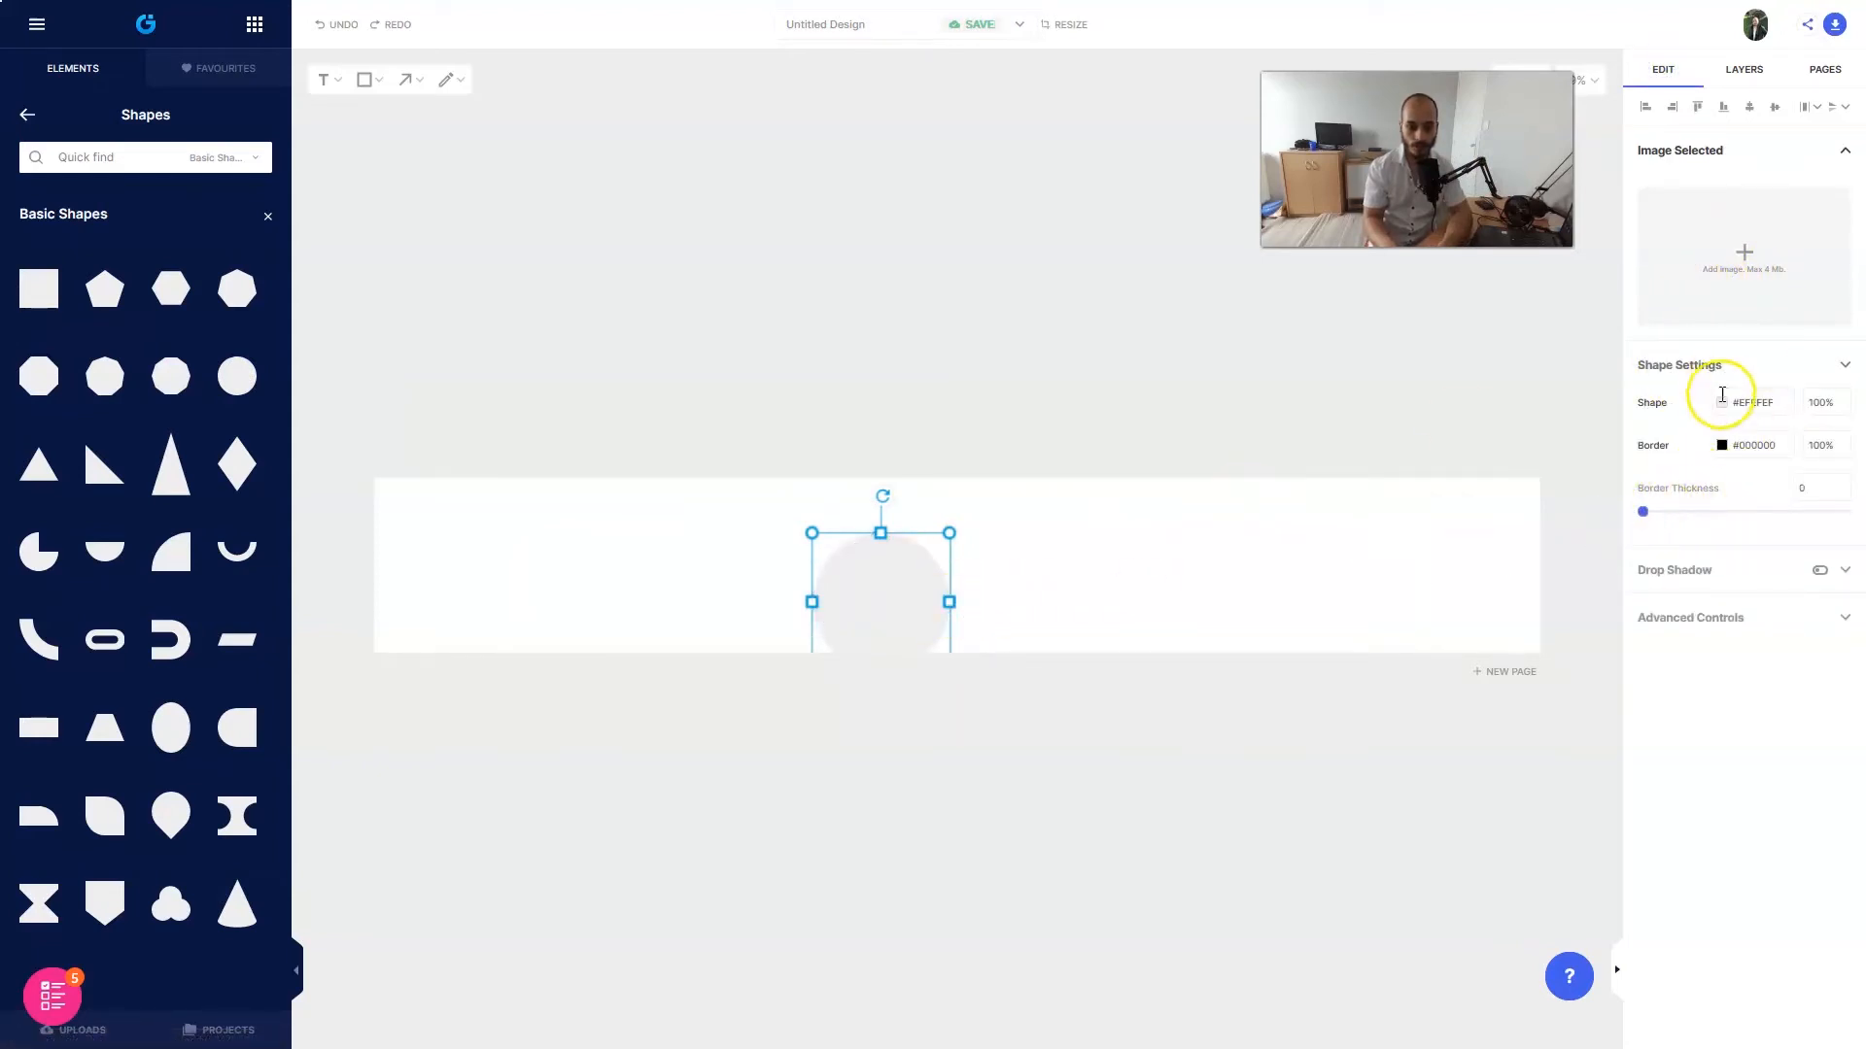
left_click(1723, 403)
left_click_drag(1411, 437, 1407, 435)
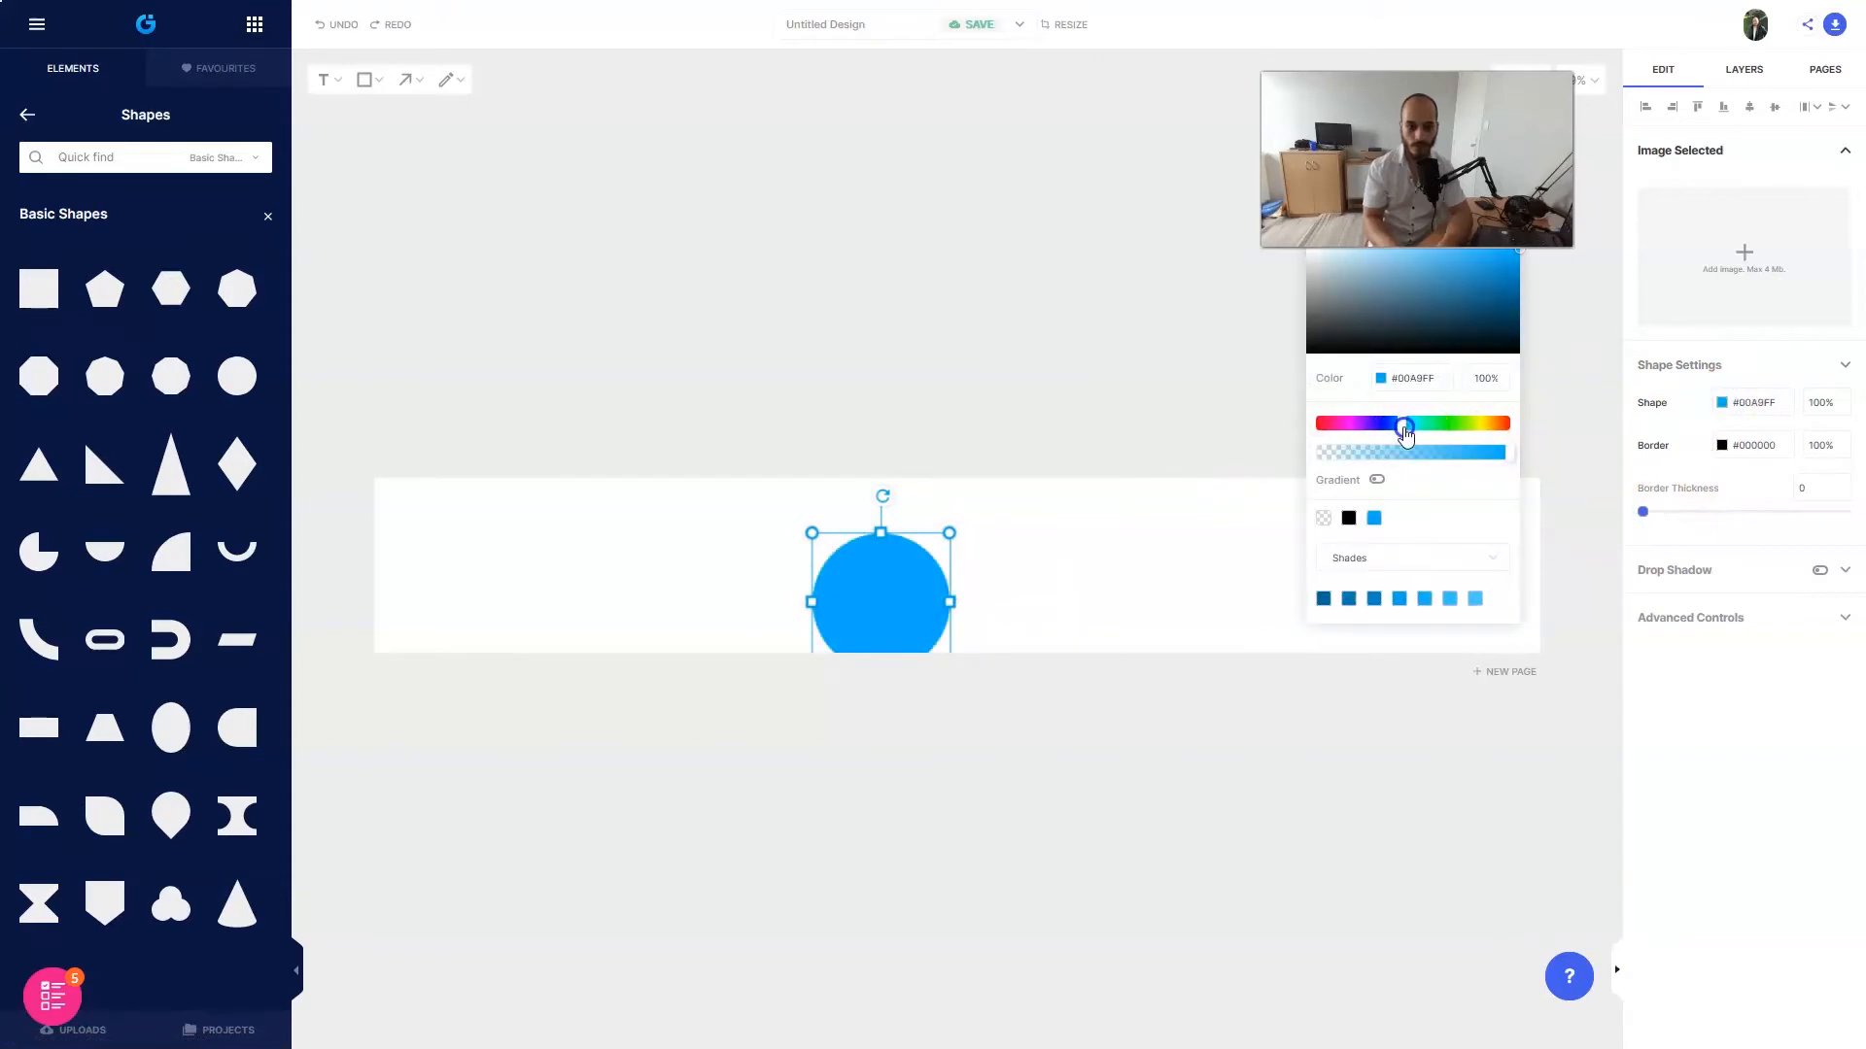
left_click(1032, 323)
Stretch the blue circle sideways in both directions into a flat ellipse spanning the full page width
left_click_drag(914, 586, 1595, 593)
left_click(842, 623)
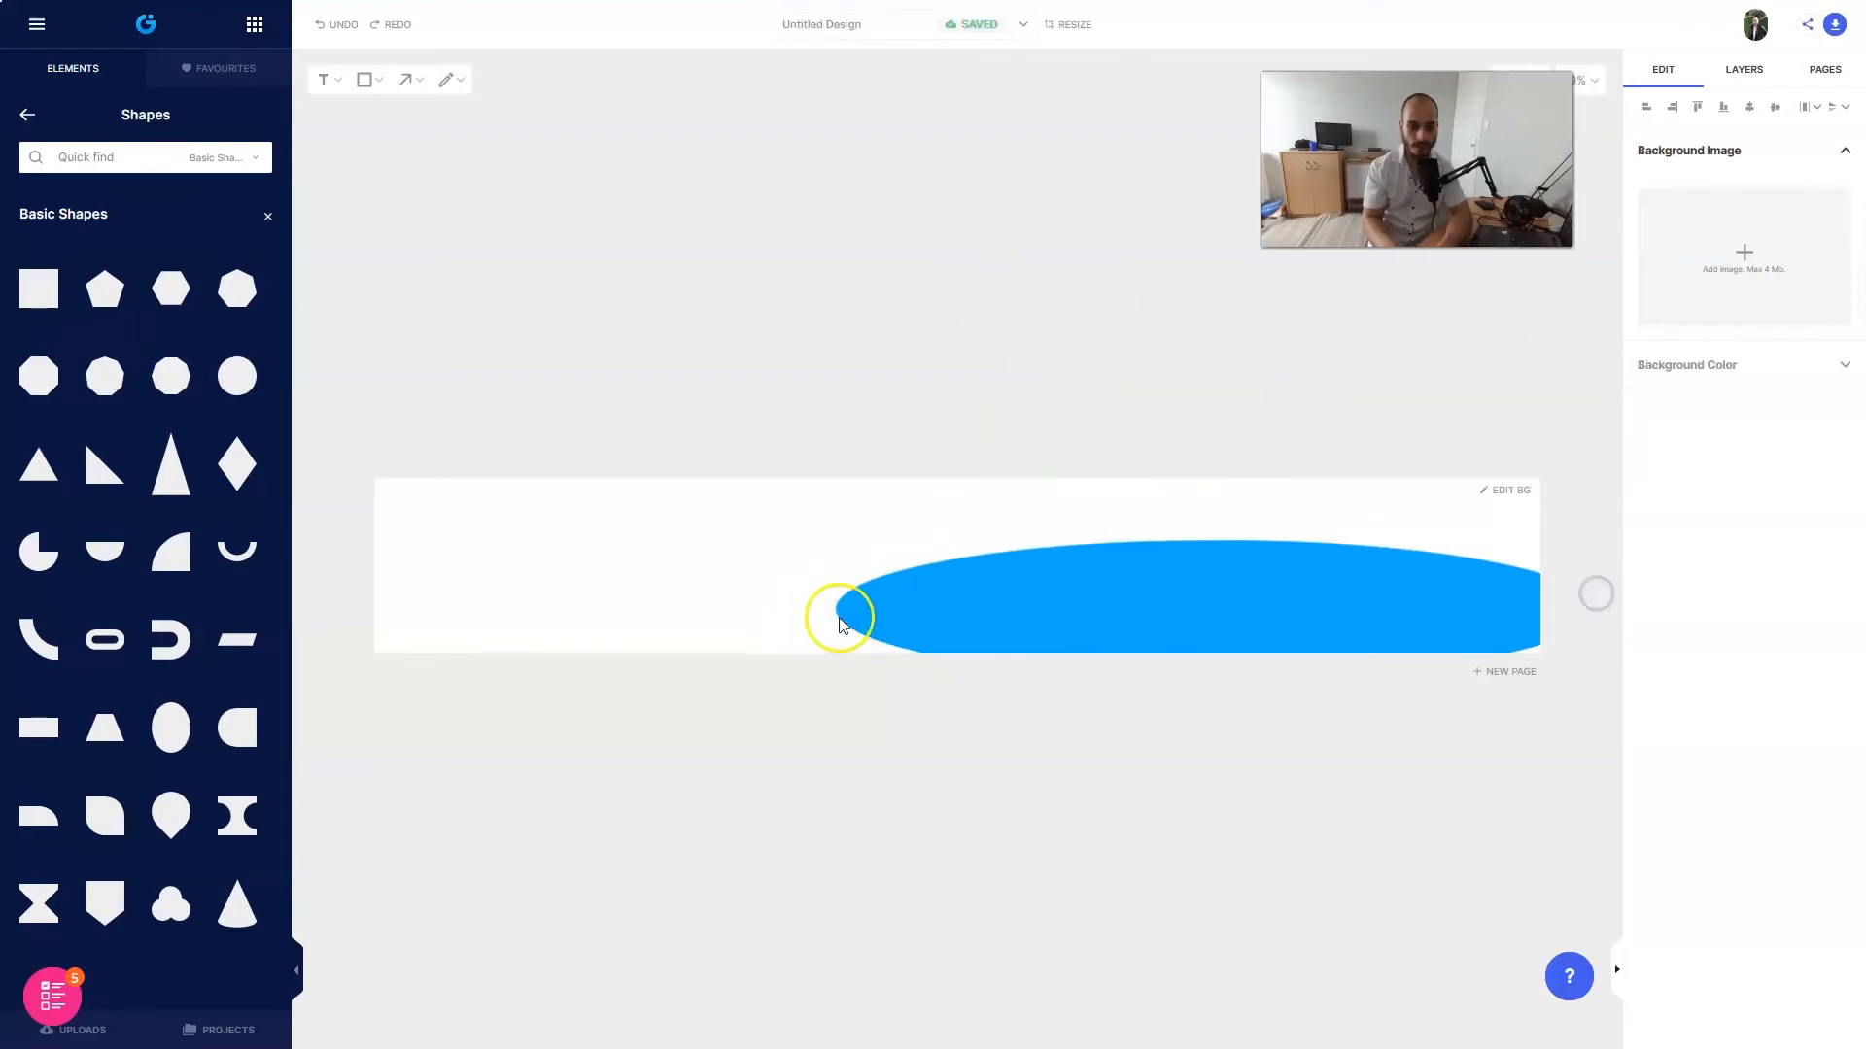
left_click(847, 616)
left_click_drag(839, 609, 353, 617)
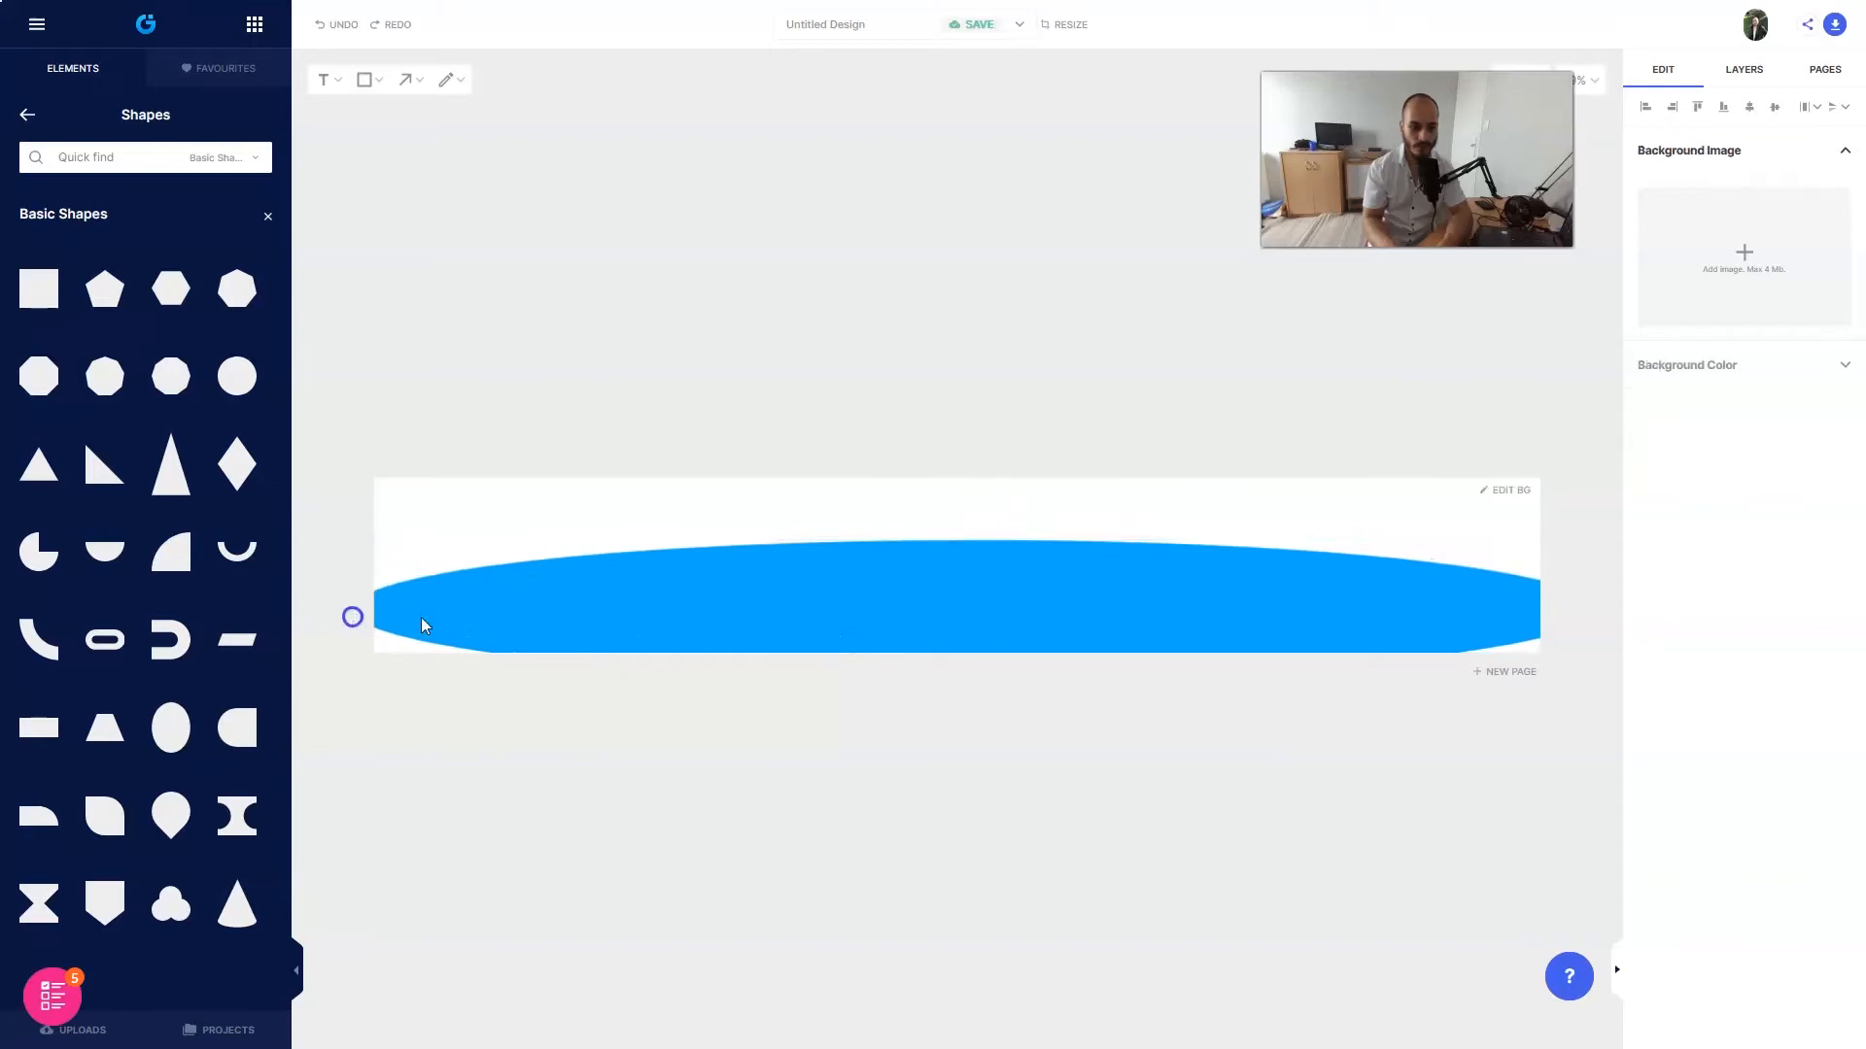
Lower the blue ellipse until only its upper arc fills the base of the page, and stretch its top edge upward
left_click_drag(1067, 605, 1079, 637)
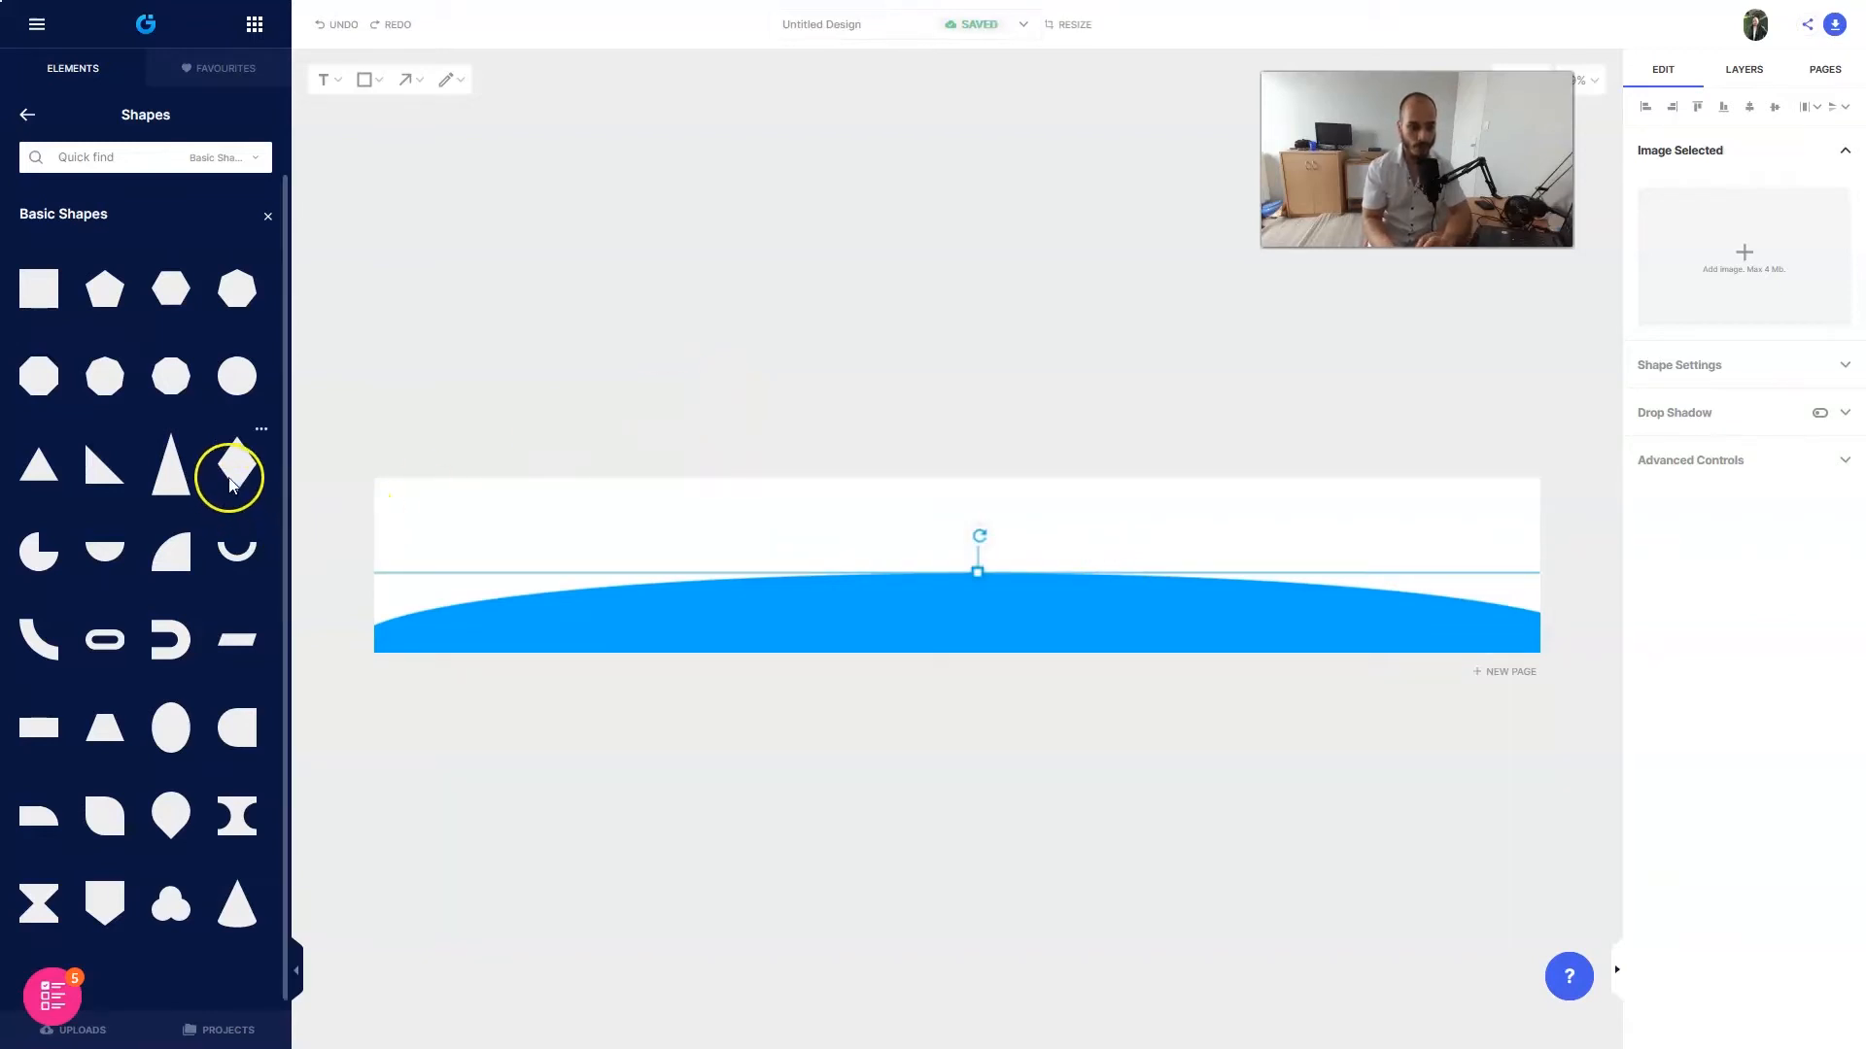
left_click_drag(237, 465, 953, 552)
left_click(1040, 583)
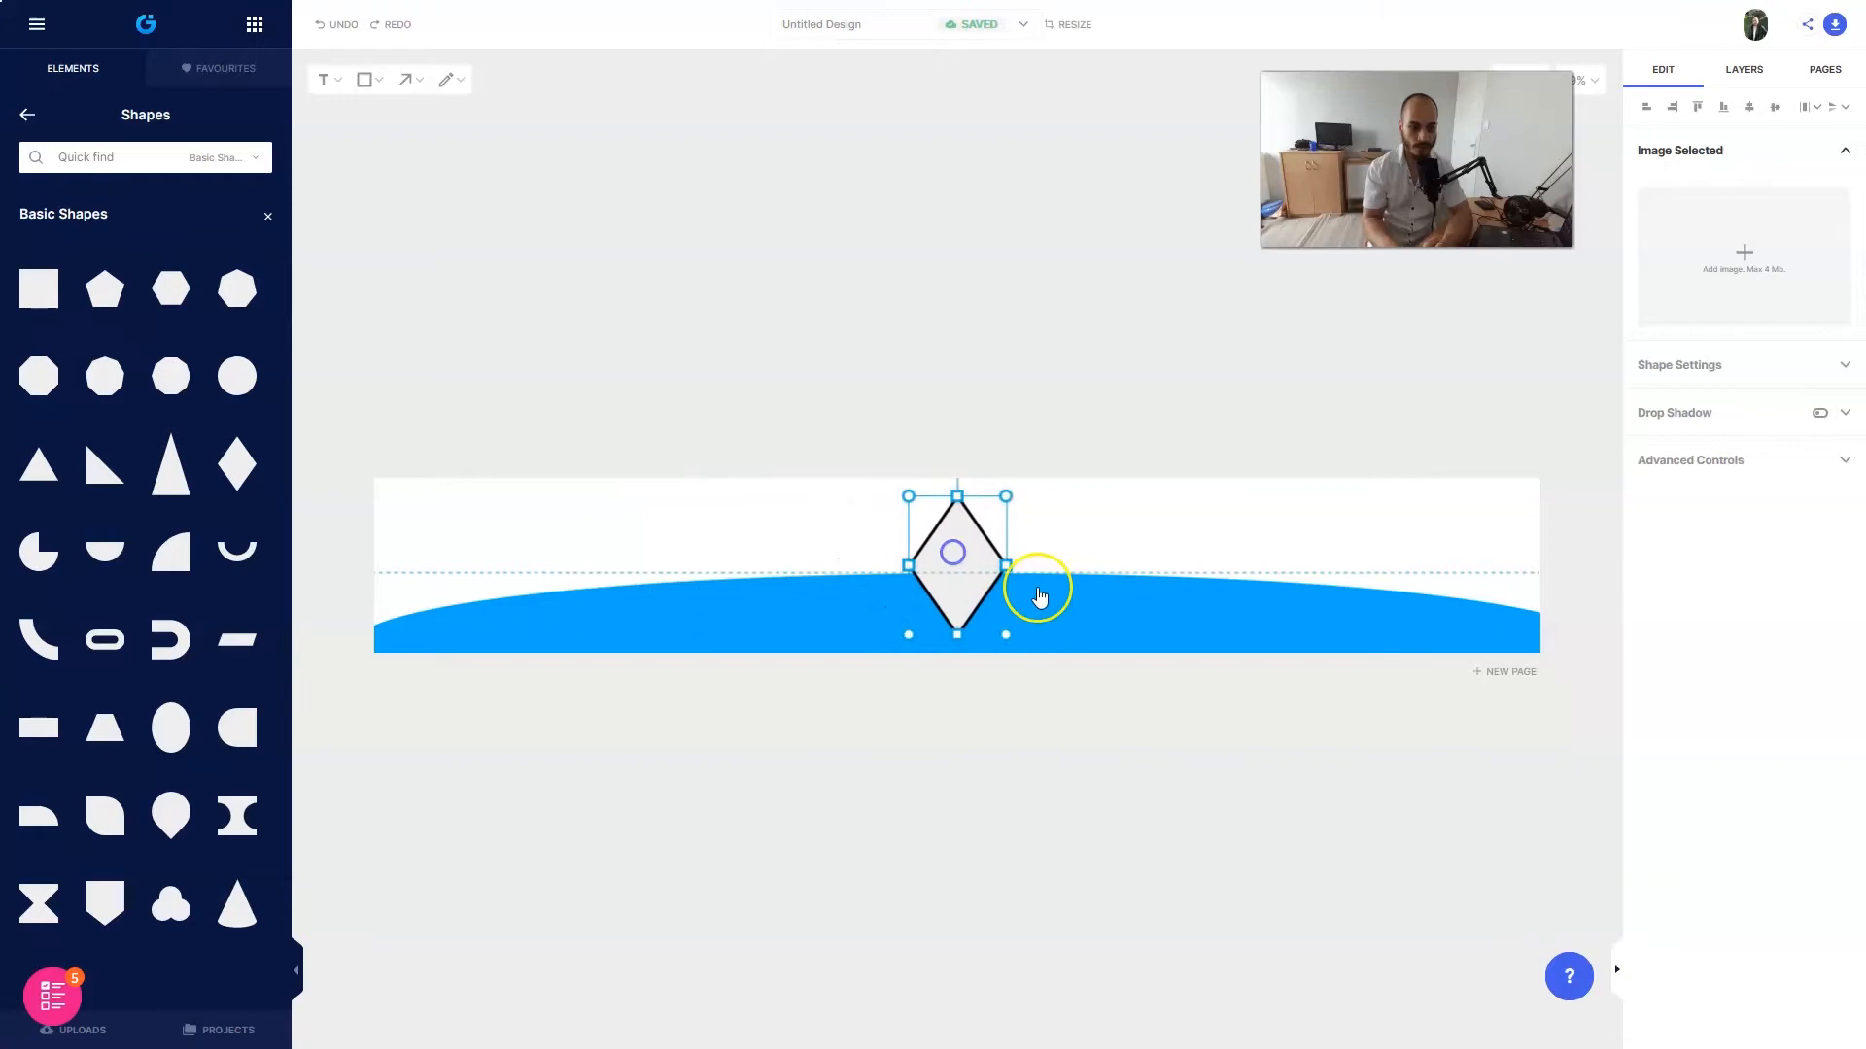
left_click_drag(1077, 608, 1066, 609)
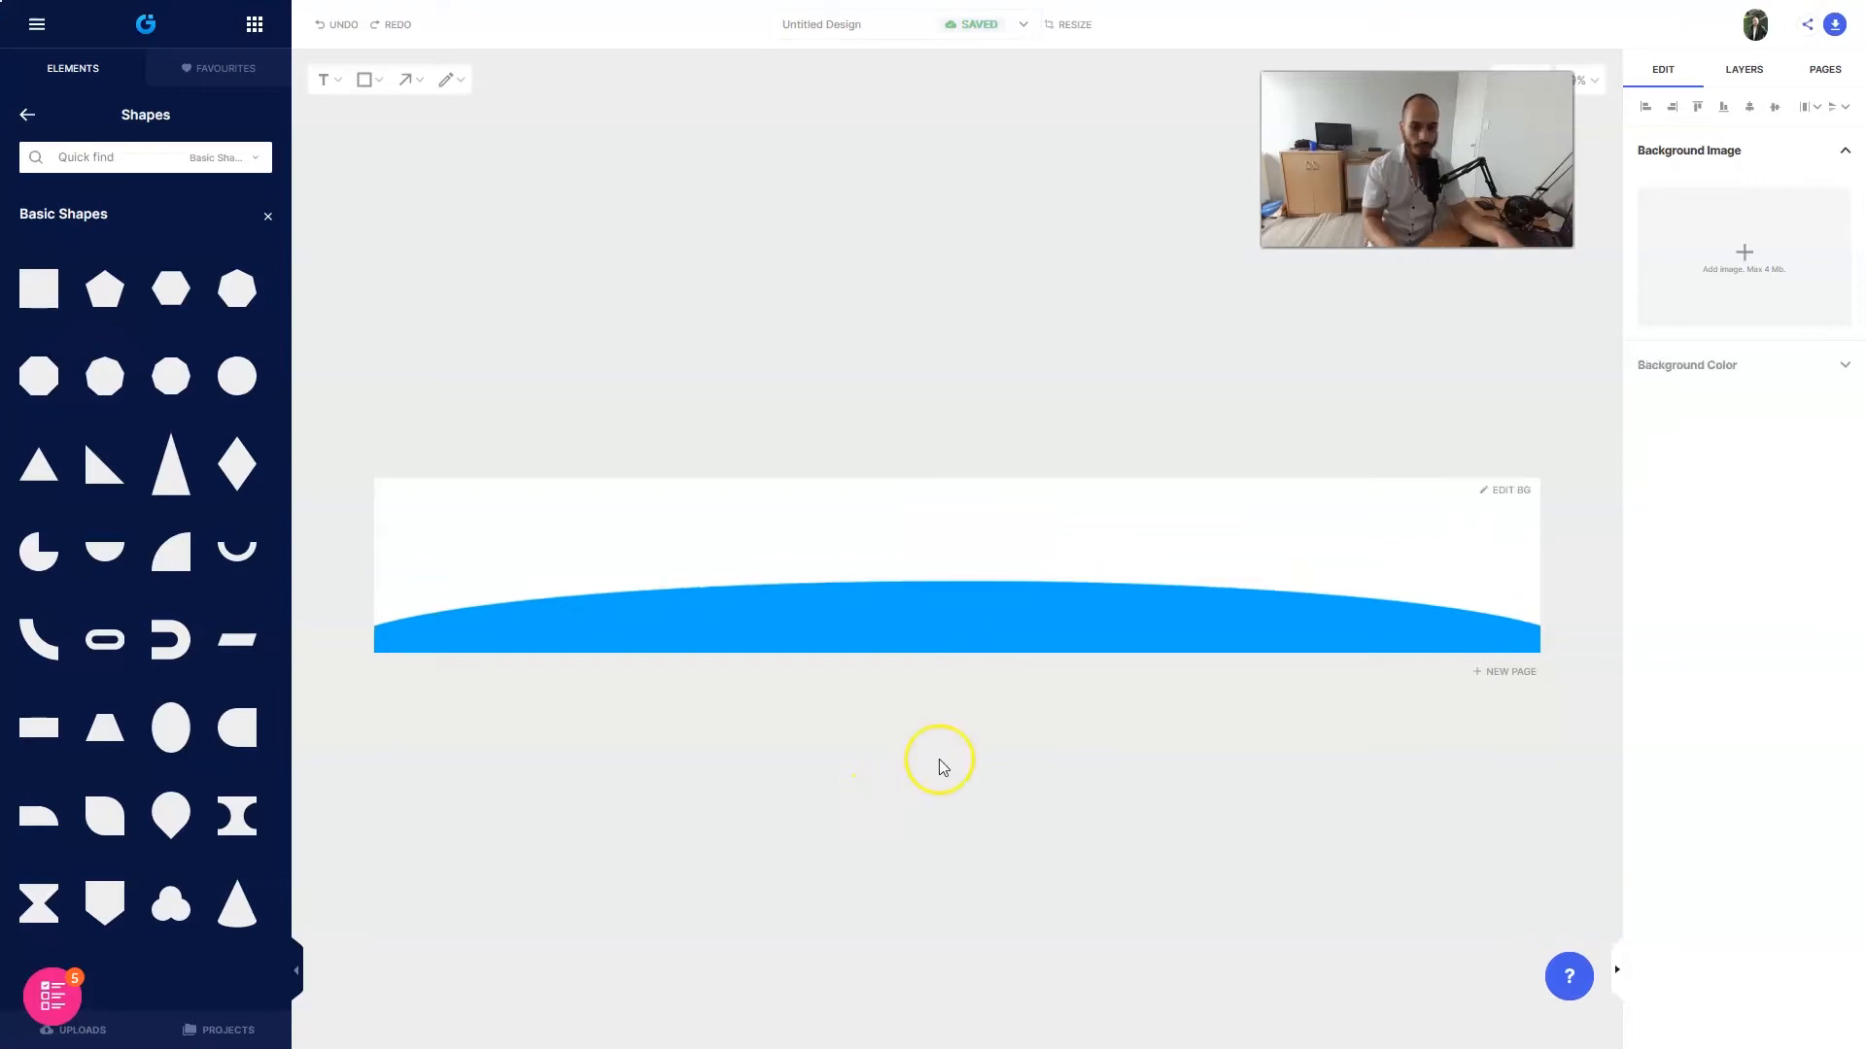
left_click(958, 581)
left_click_drag(958, 581, 966, 533)
left_click(1090, 382)
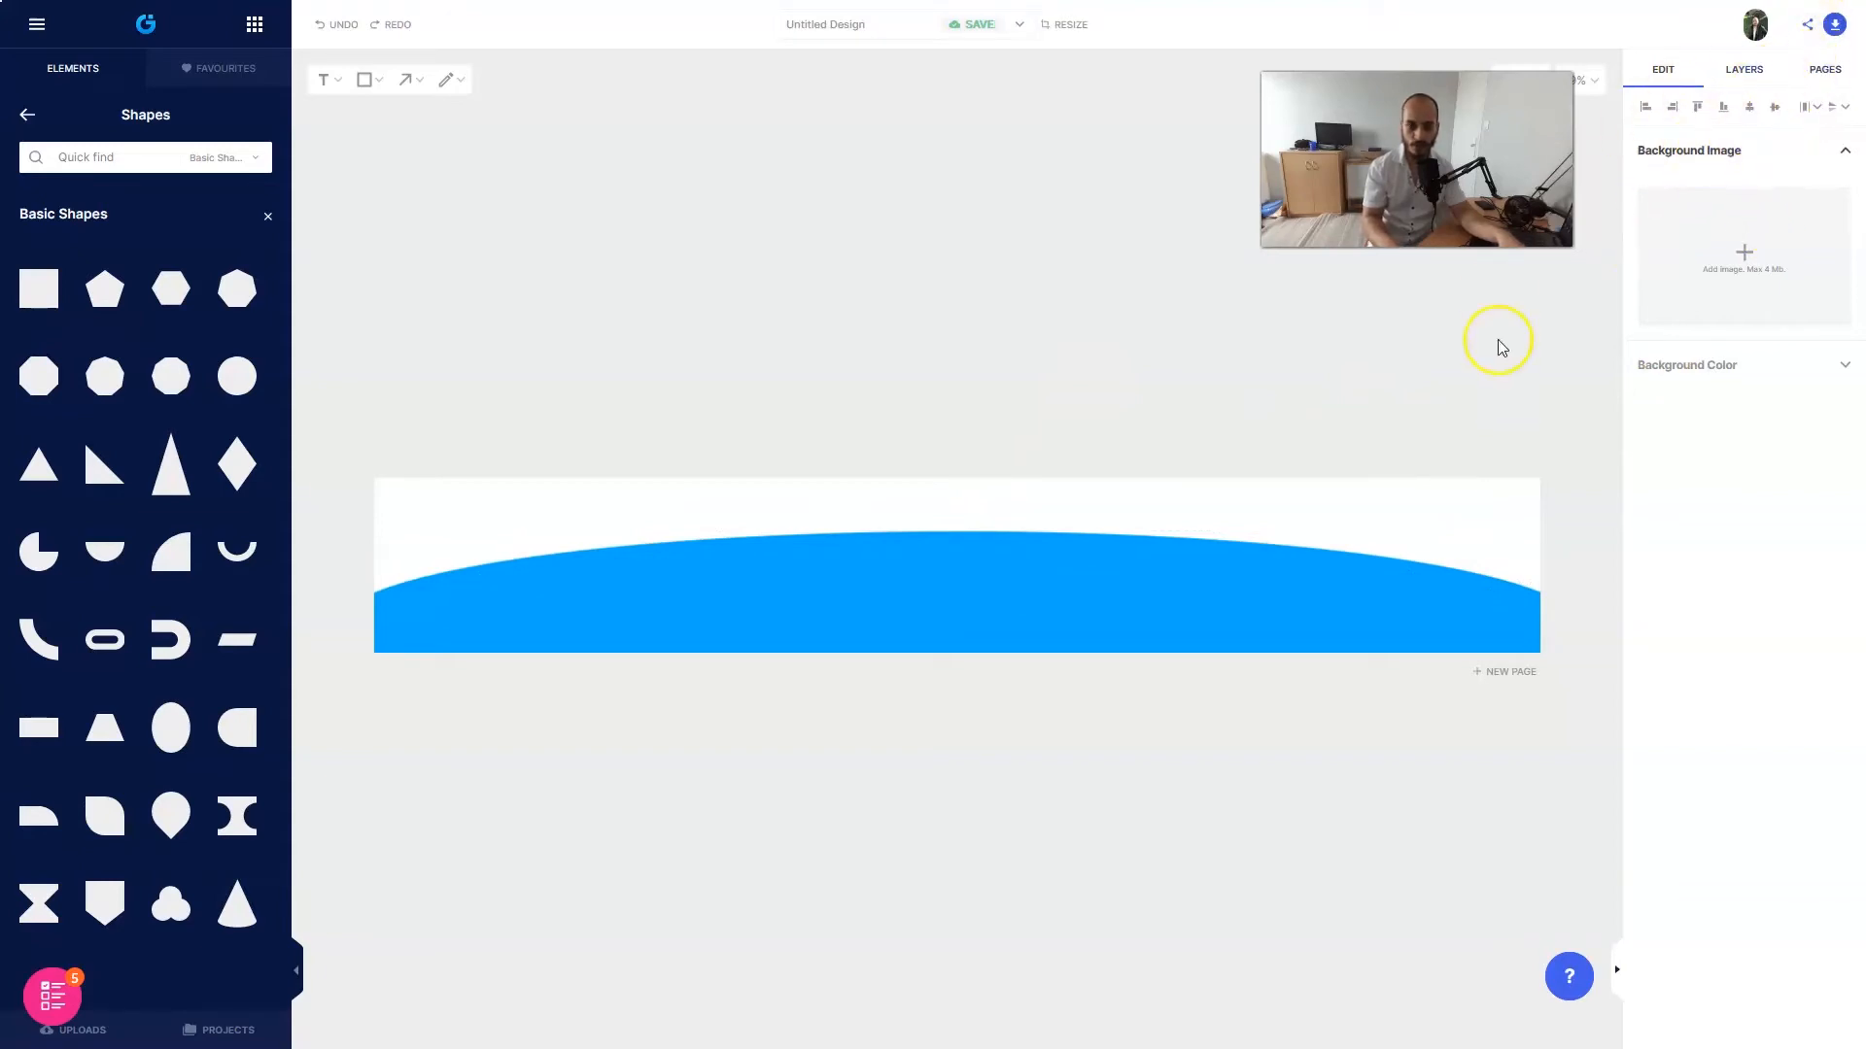
Set the design's download file type to Transparent PNG
left_click(1835, 24)
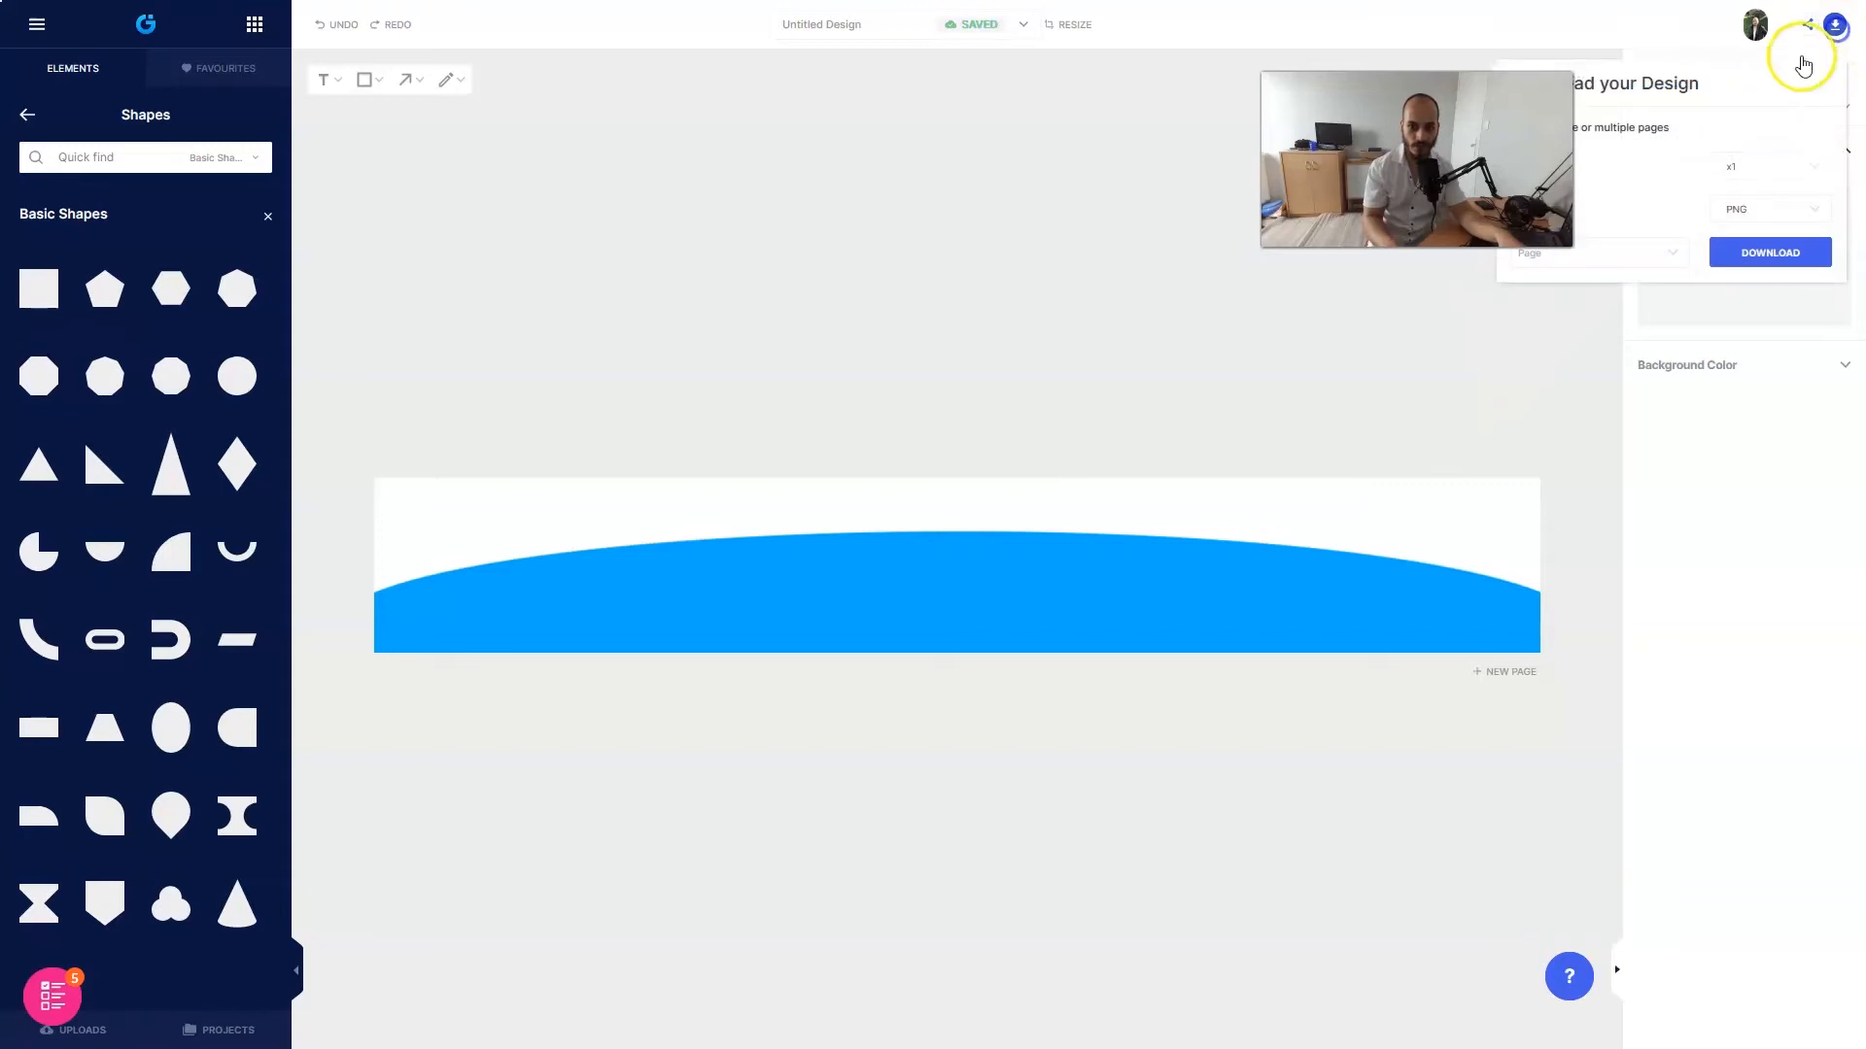
left_click(1754, 208)
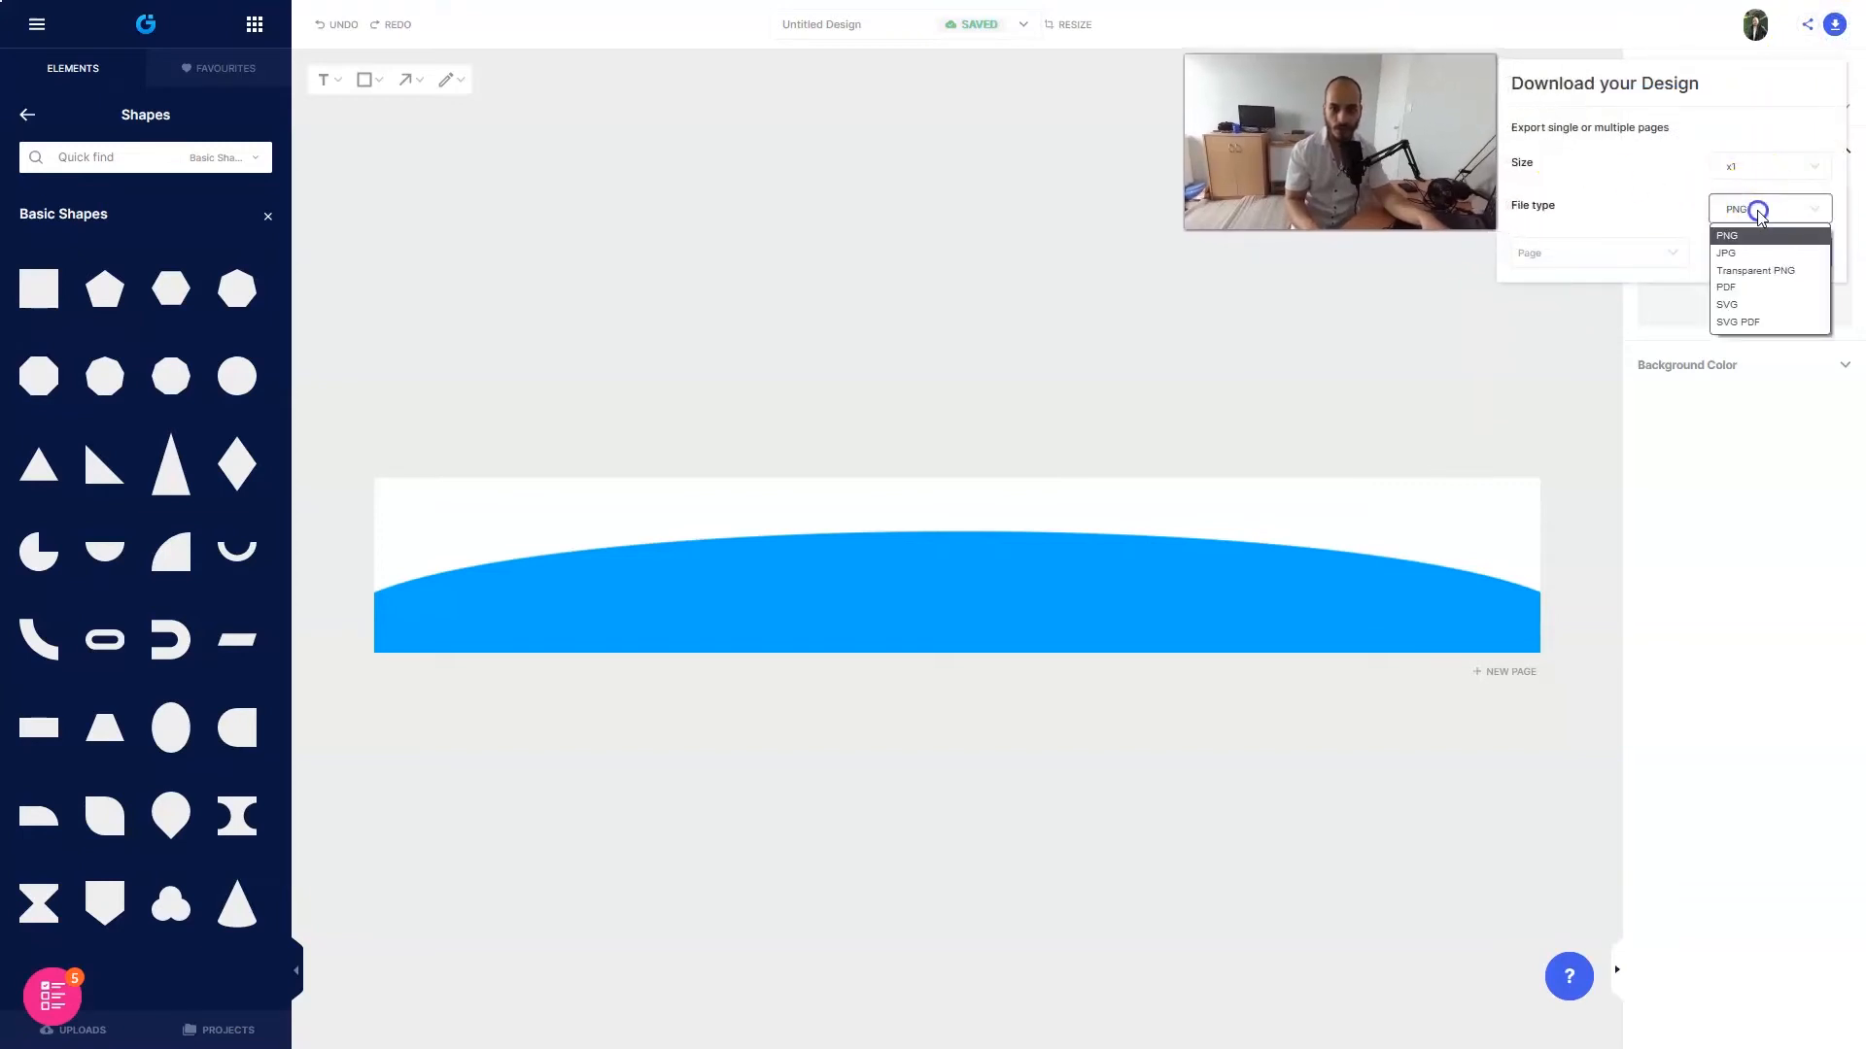
left_click(1781, 271)
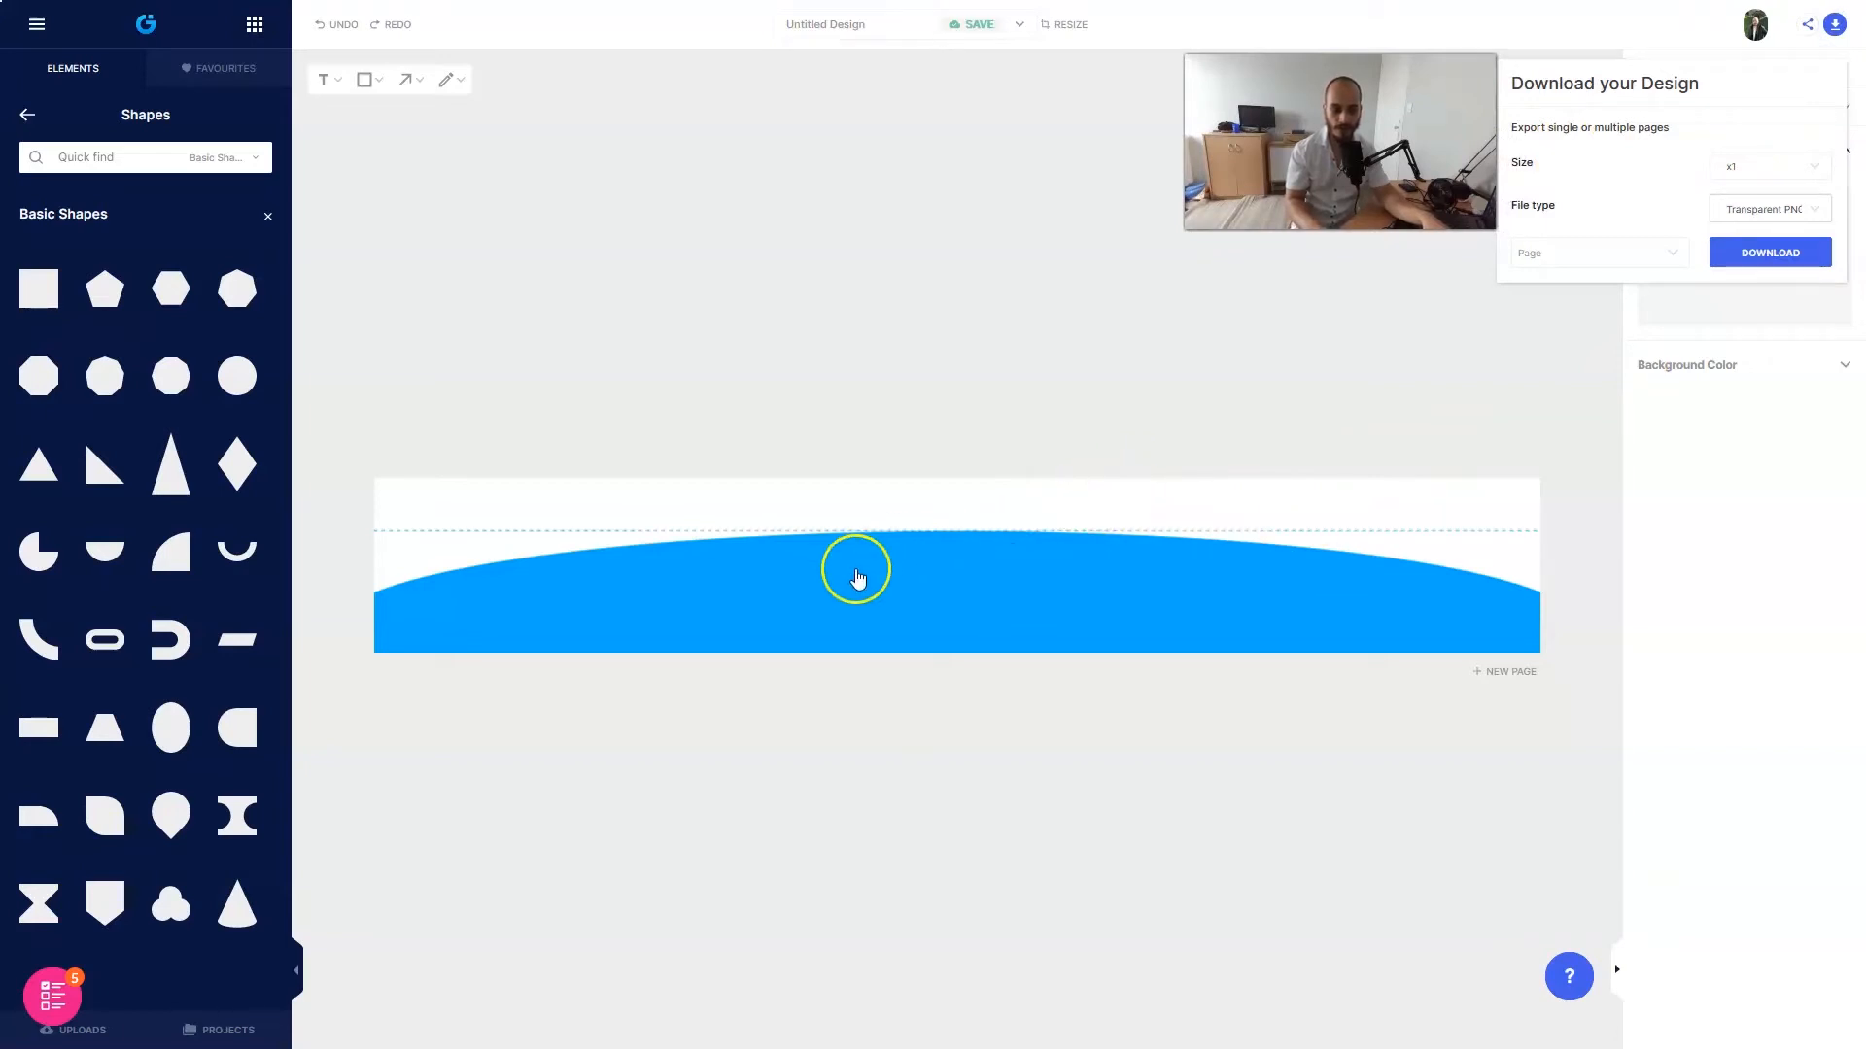
left_click(974, 345)
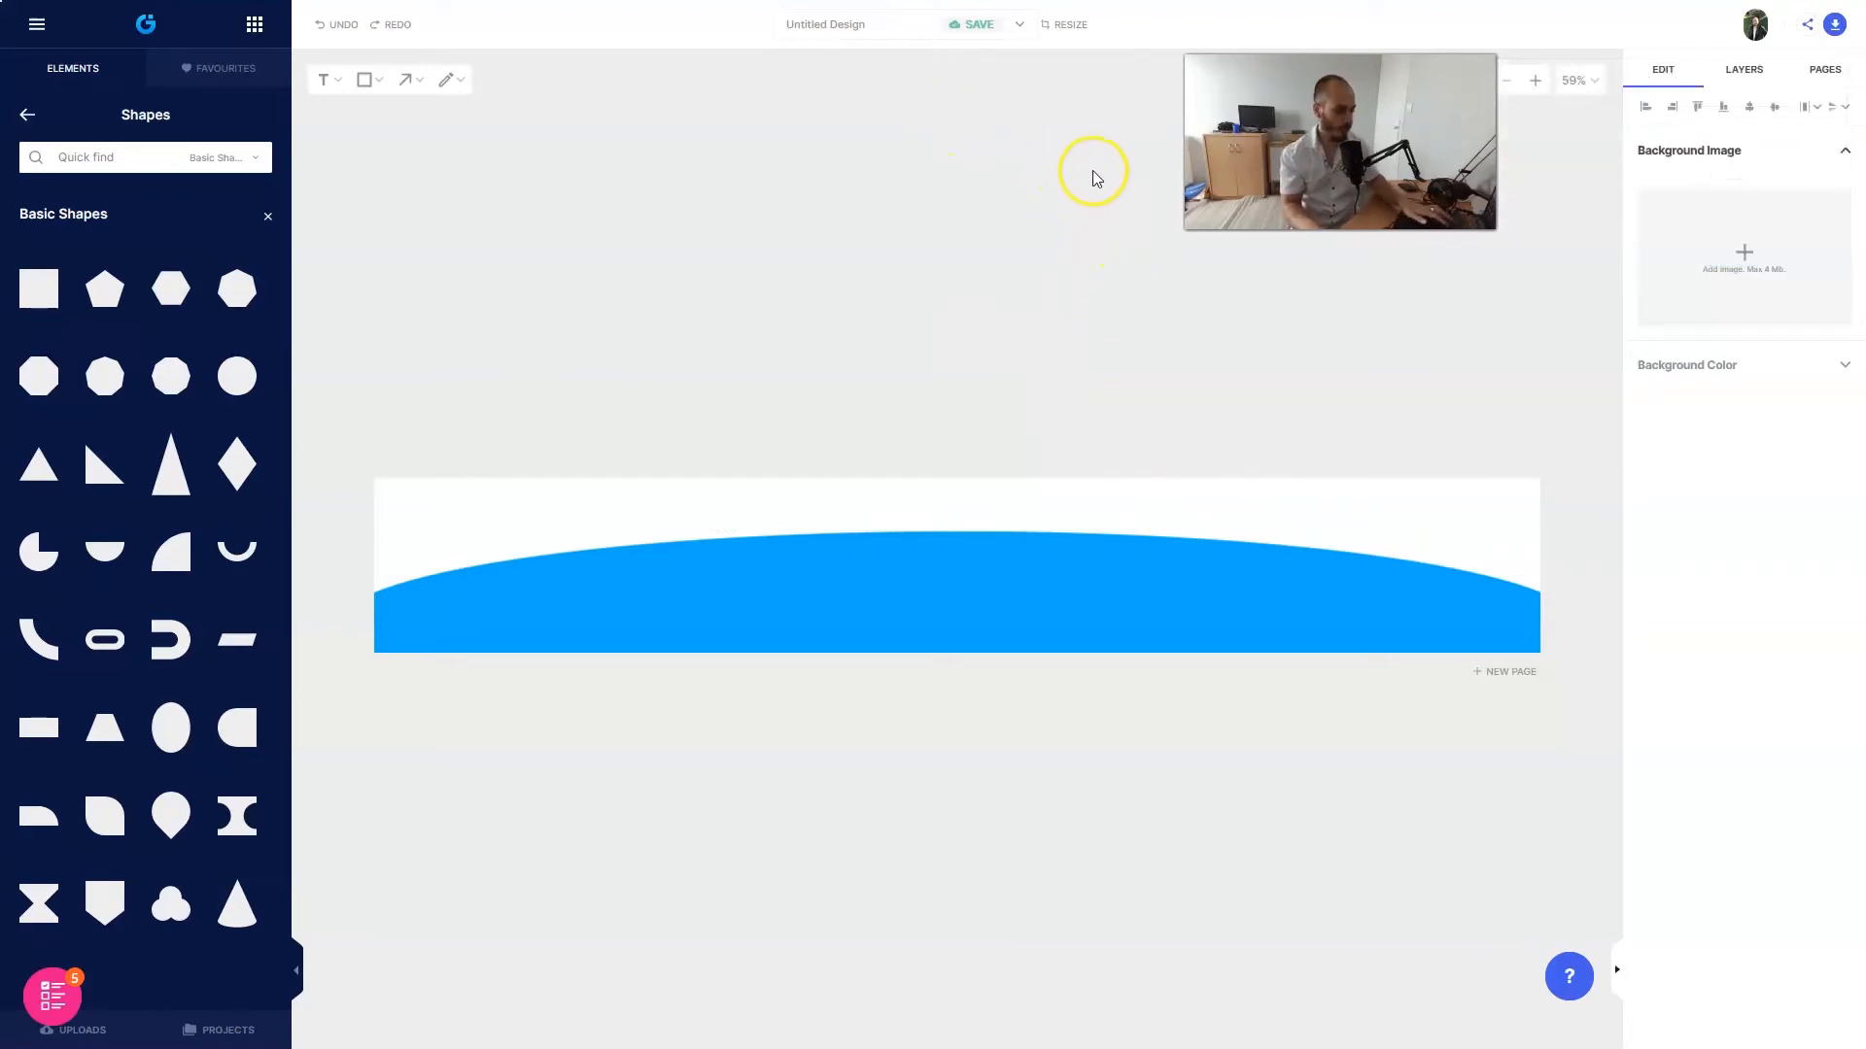
Change the ellipse's fill colour to #4A90E2, copied from the blue section of the systeme.io page
key("F11")
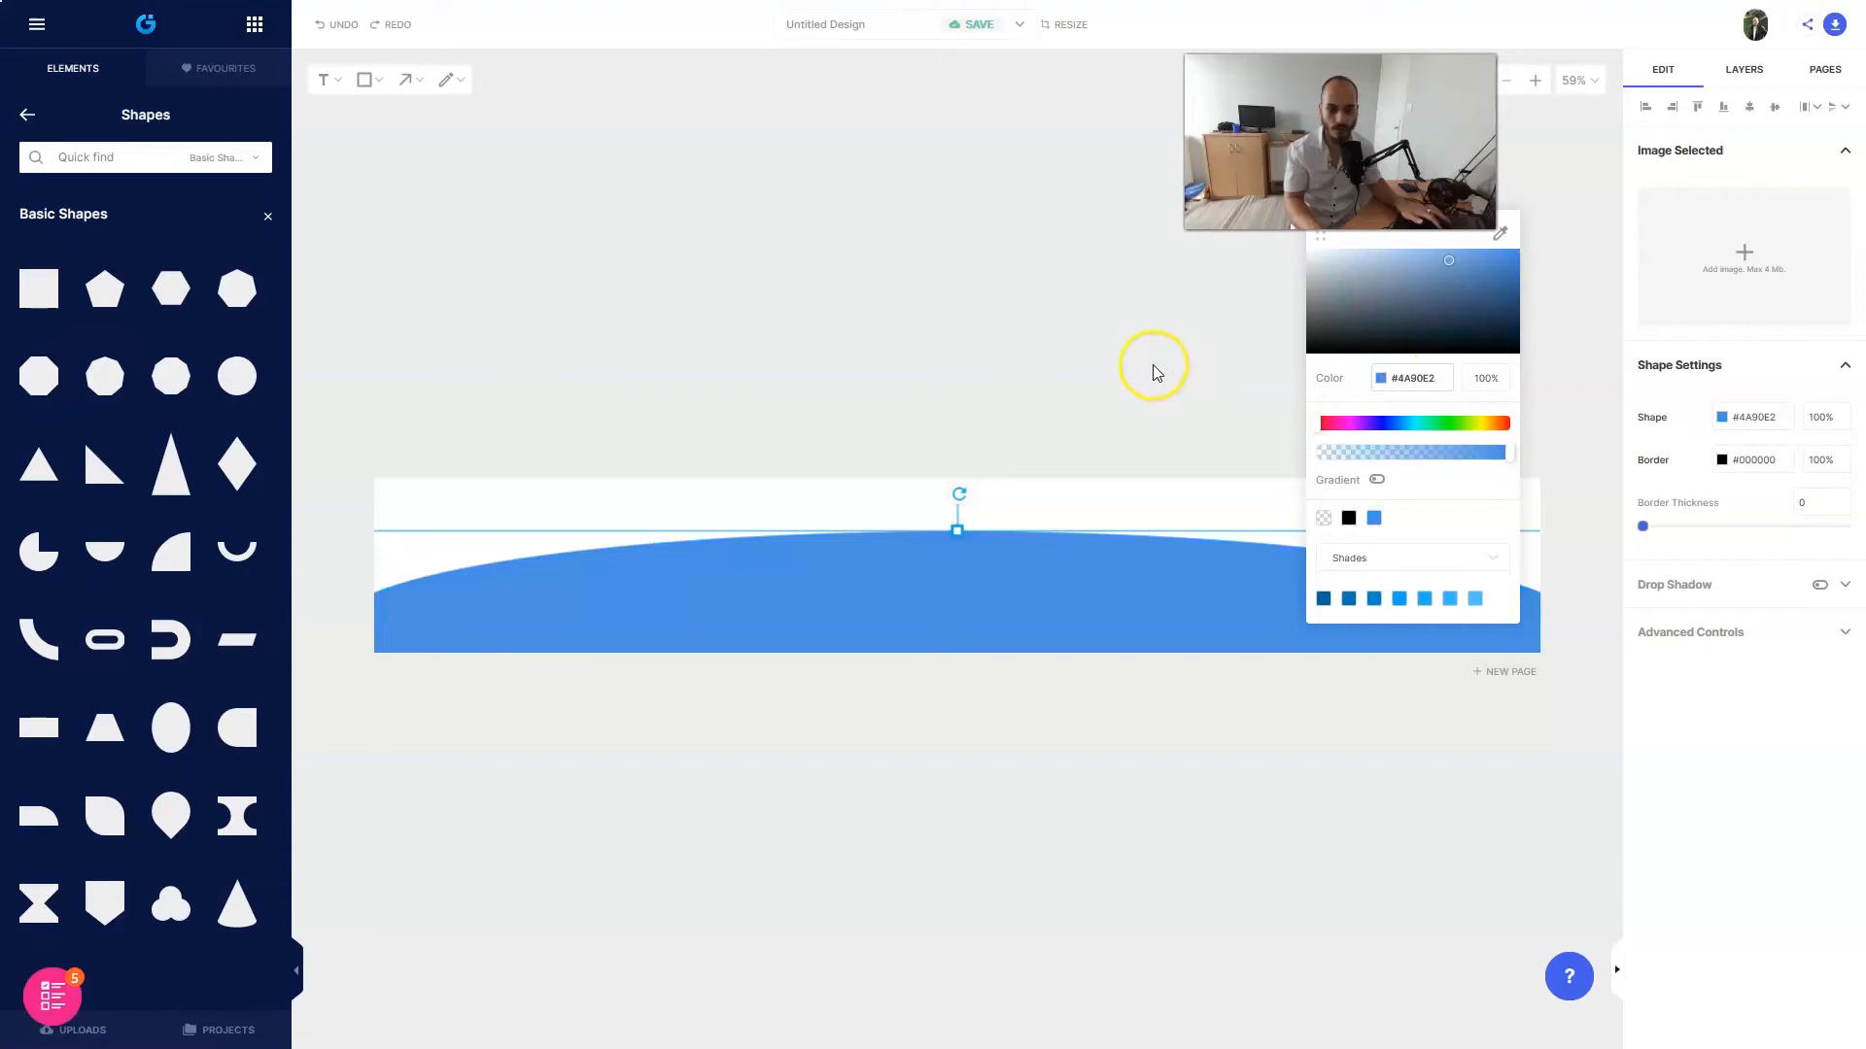
left_click(1156, 372)
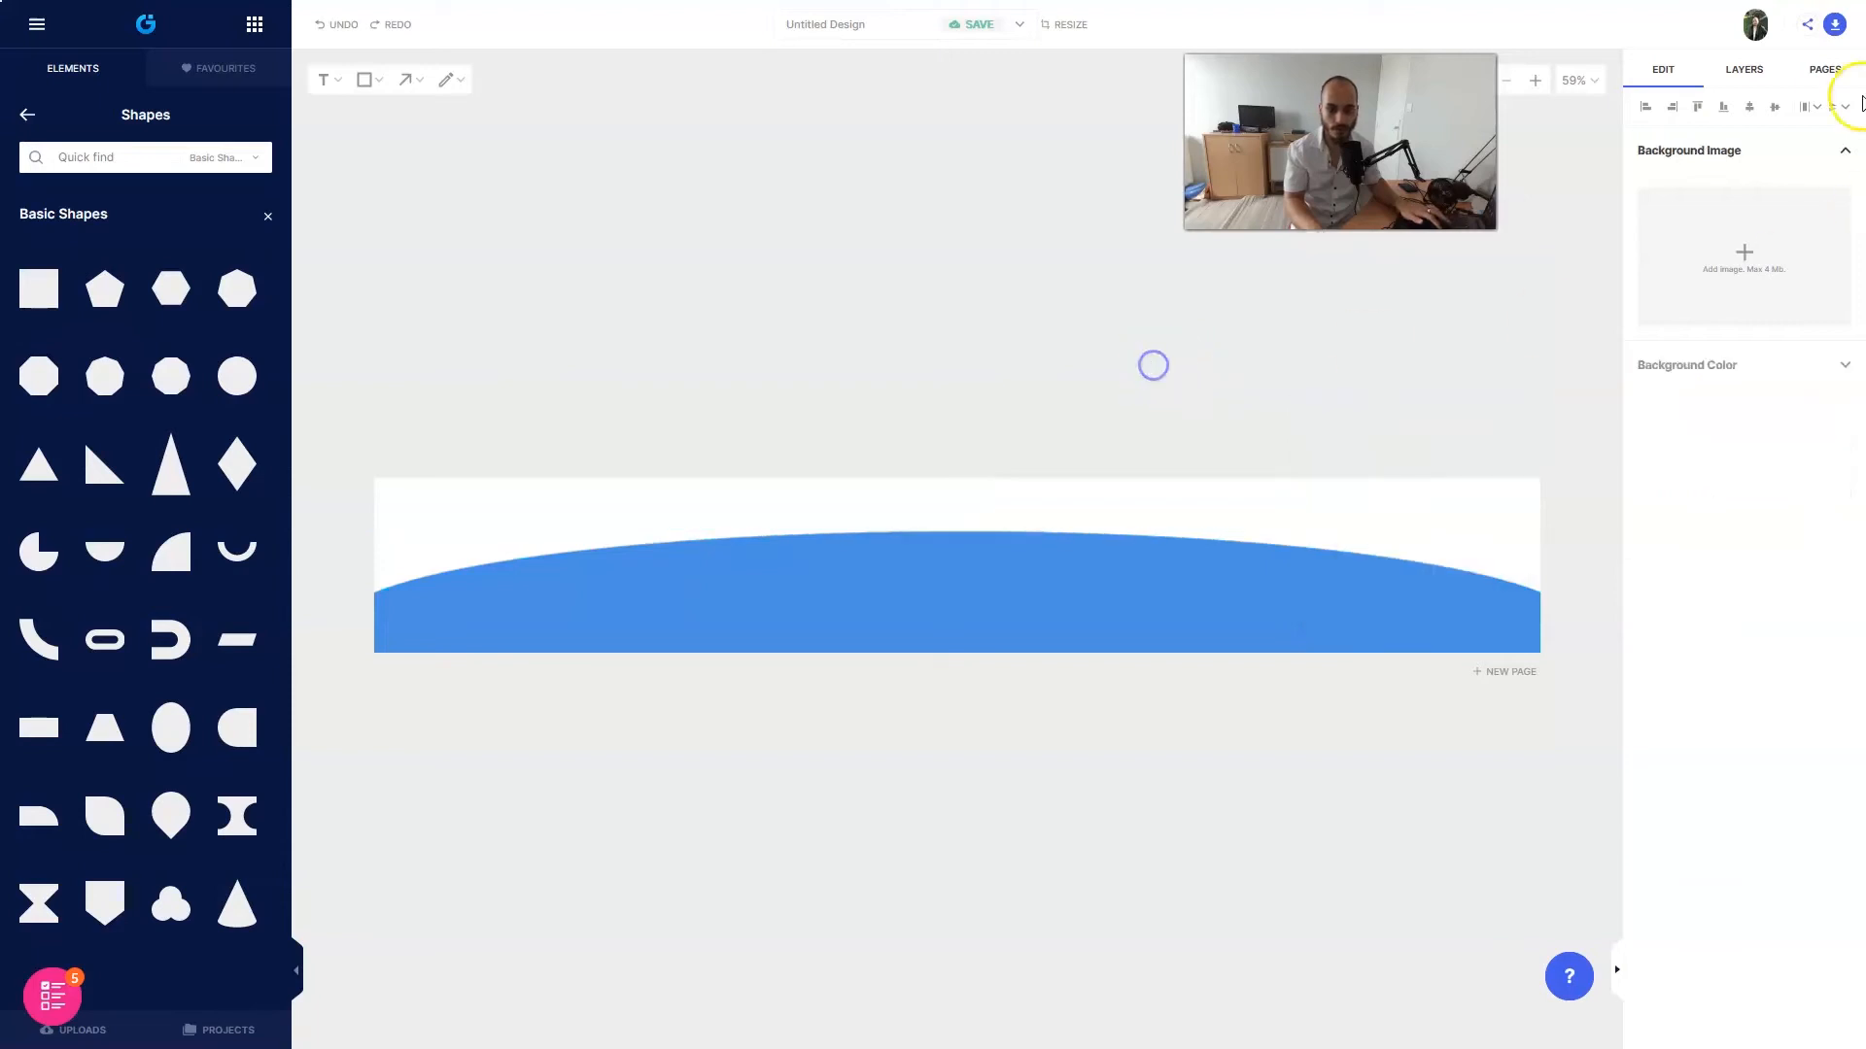
Reopen the download options and check which pages of the design can be exported
left_click(1834, 27)
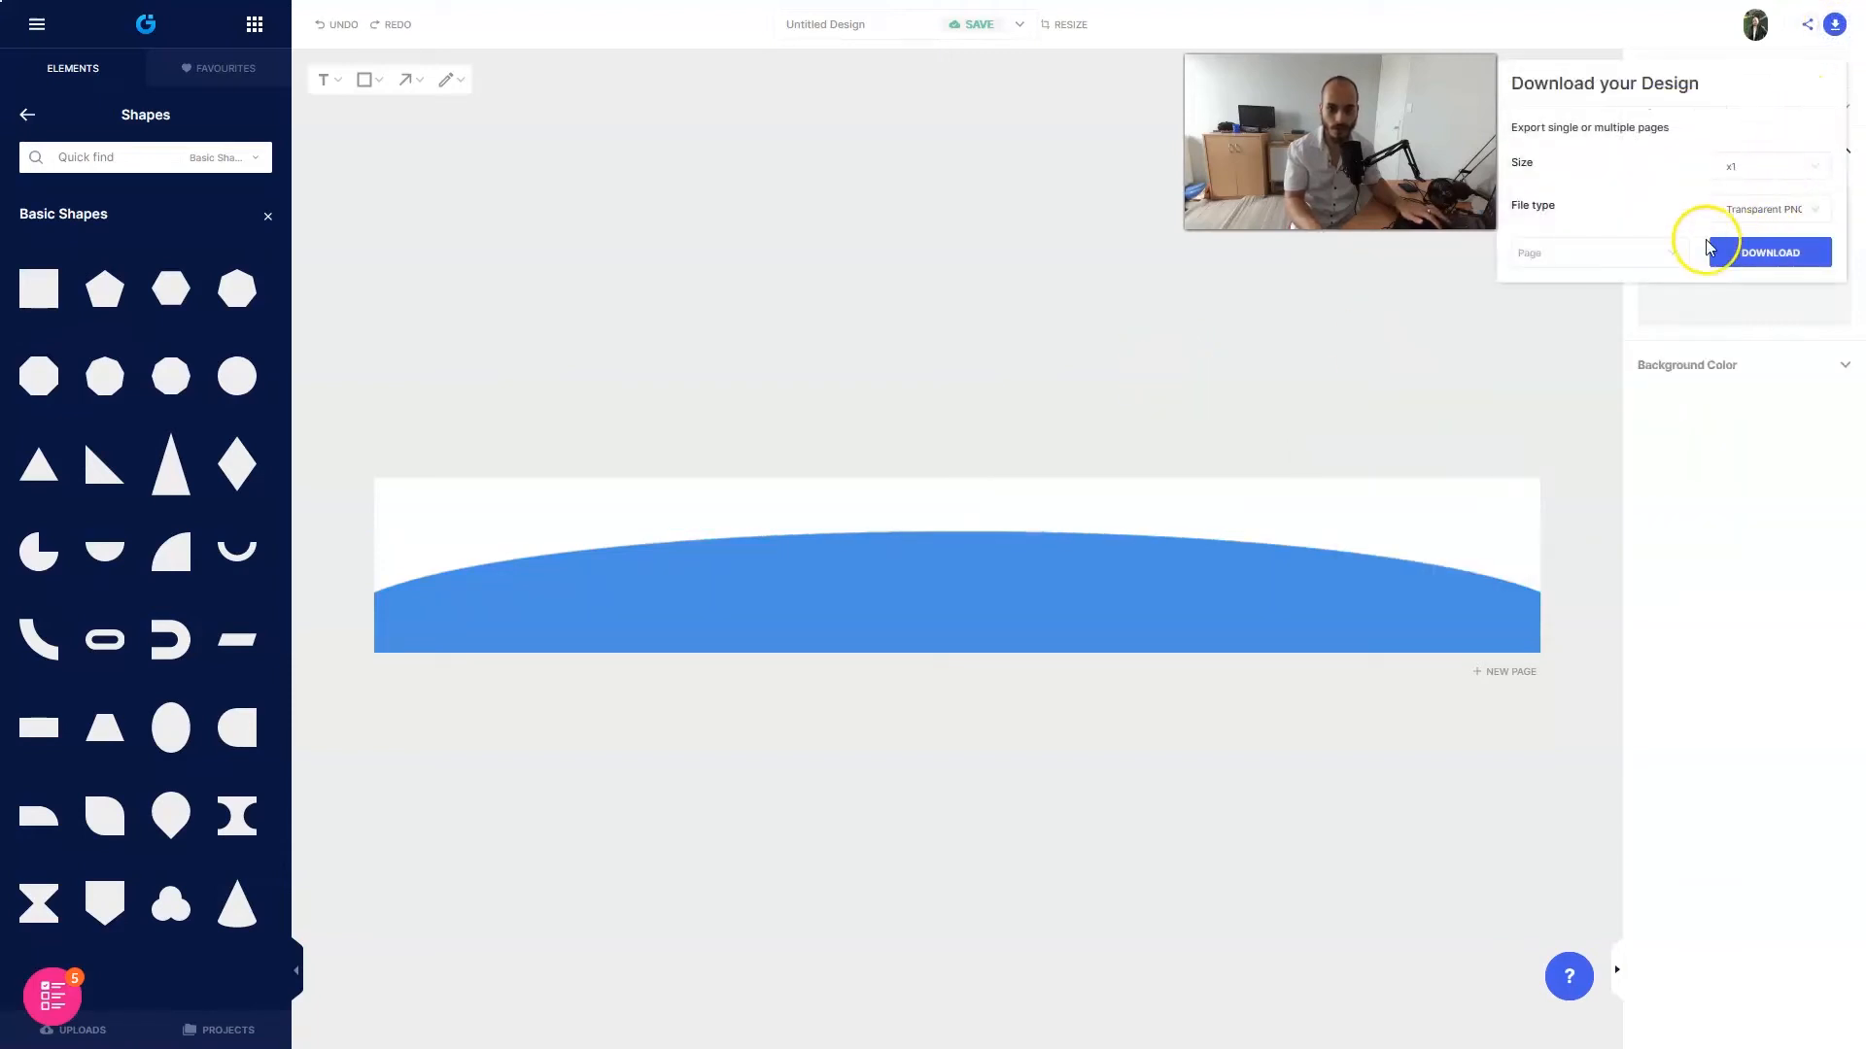
left_click(1645, 254)
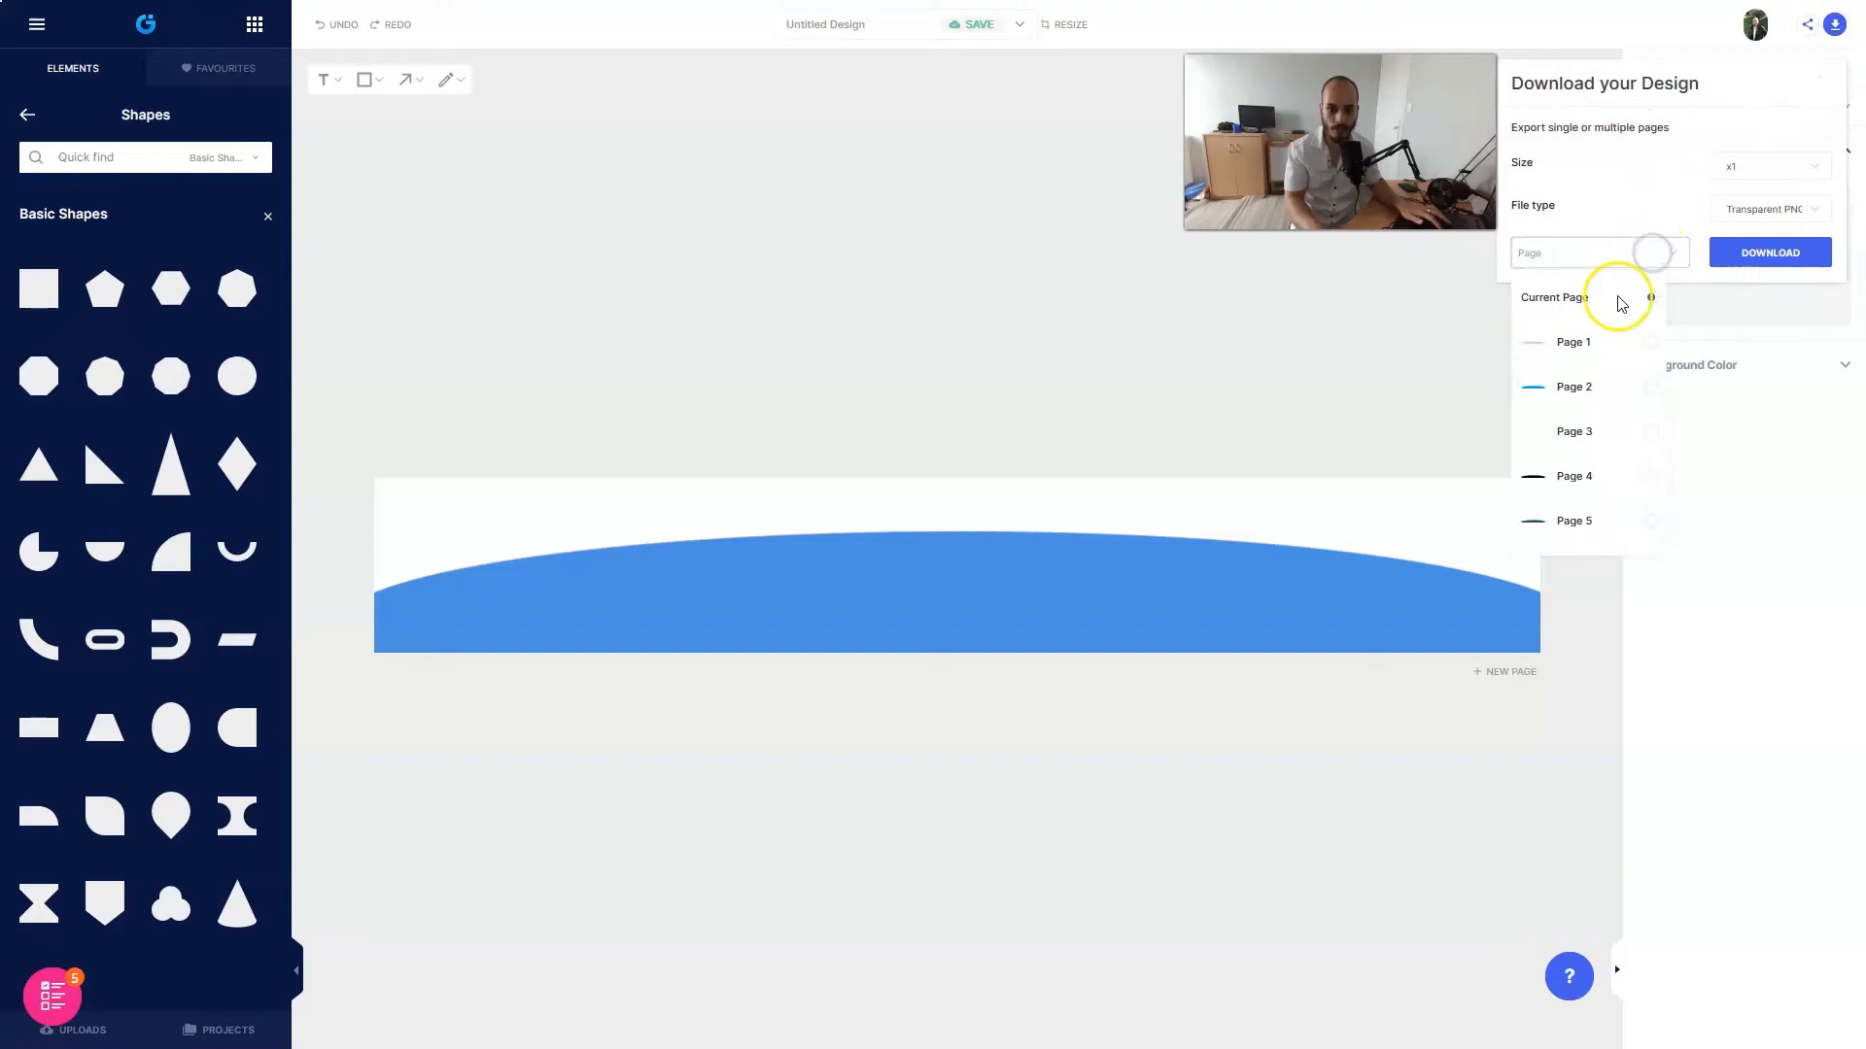
left_click(1645, 258)
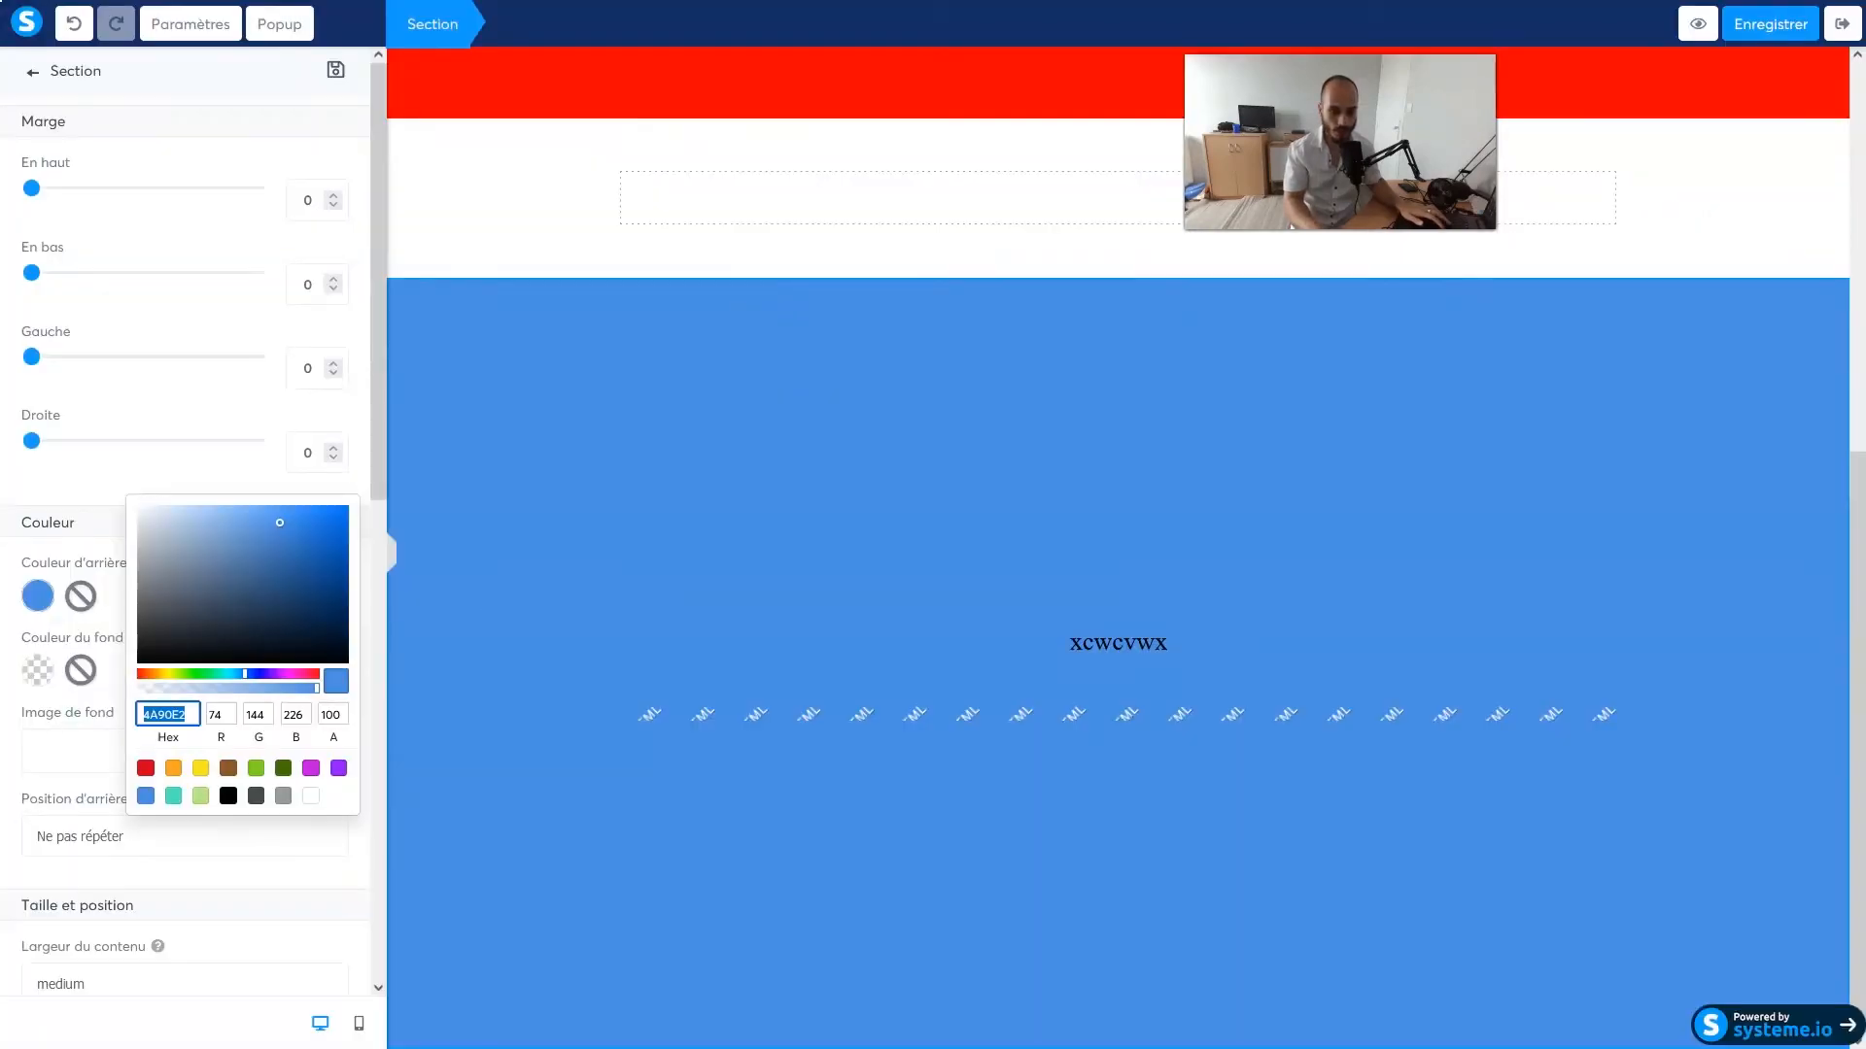
Switch to systeme.io and give the white section the existing background image UntitledDesign.png, positioned as "Remplir à 100% en largeur et longueur"
left_click(1746, 137)
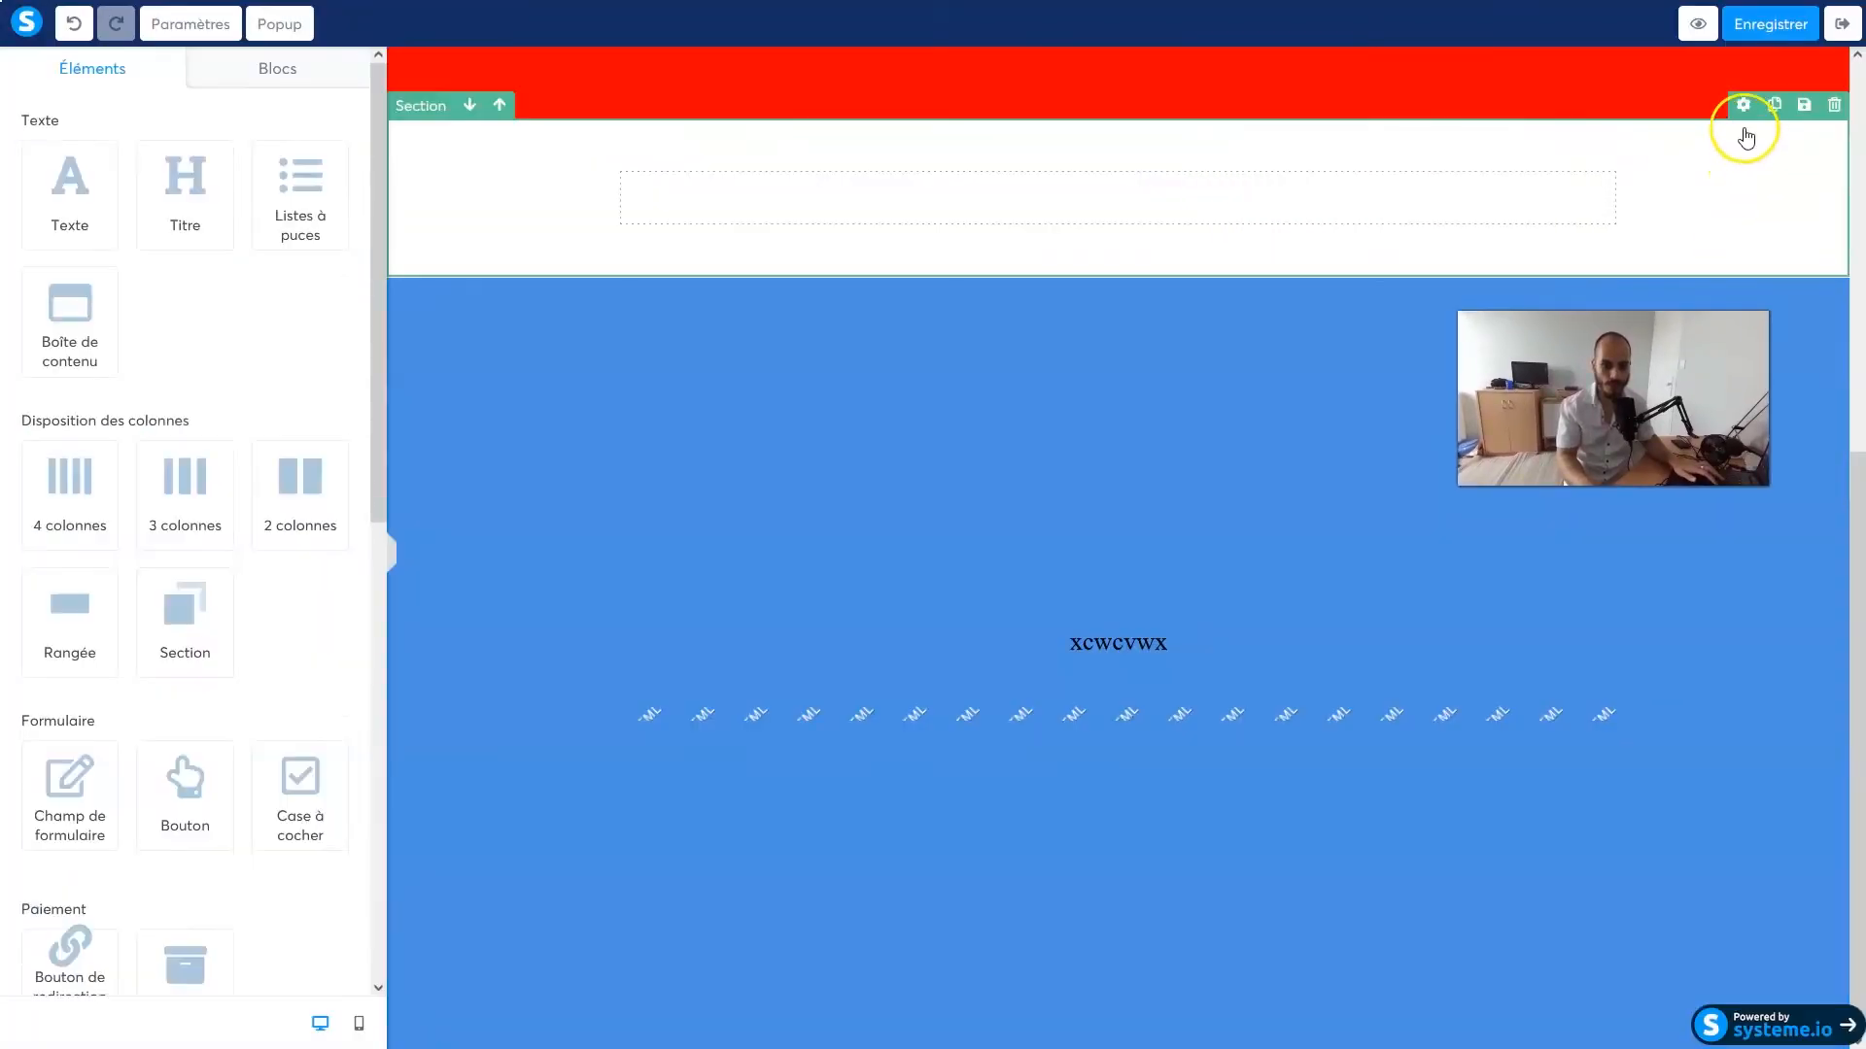
left_click(1741, 109)
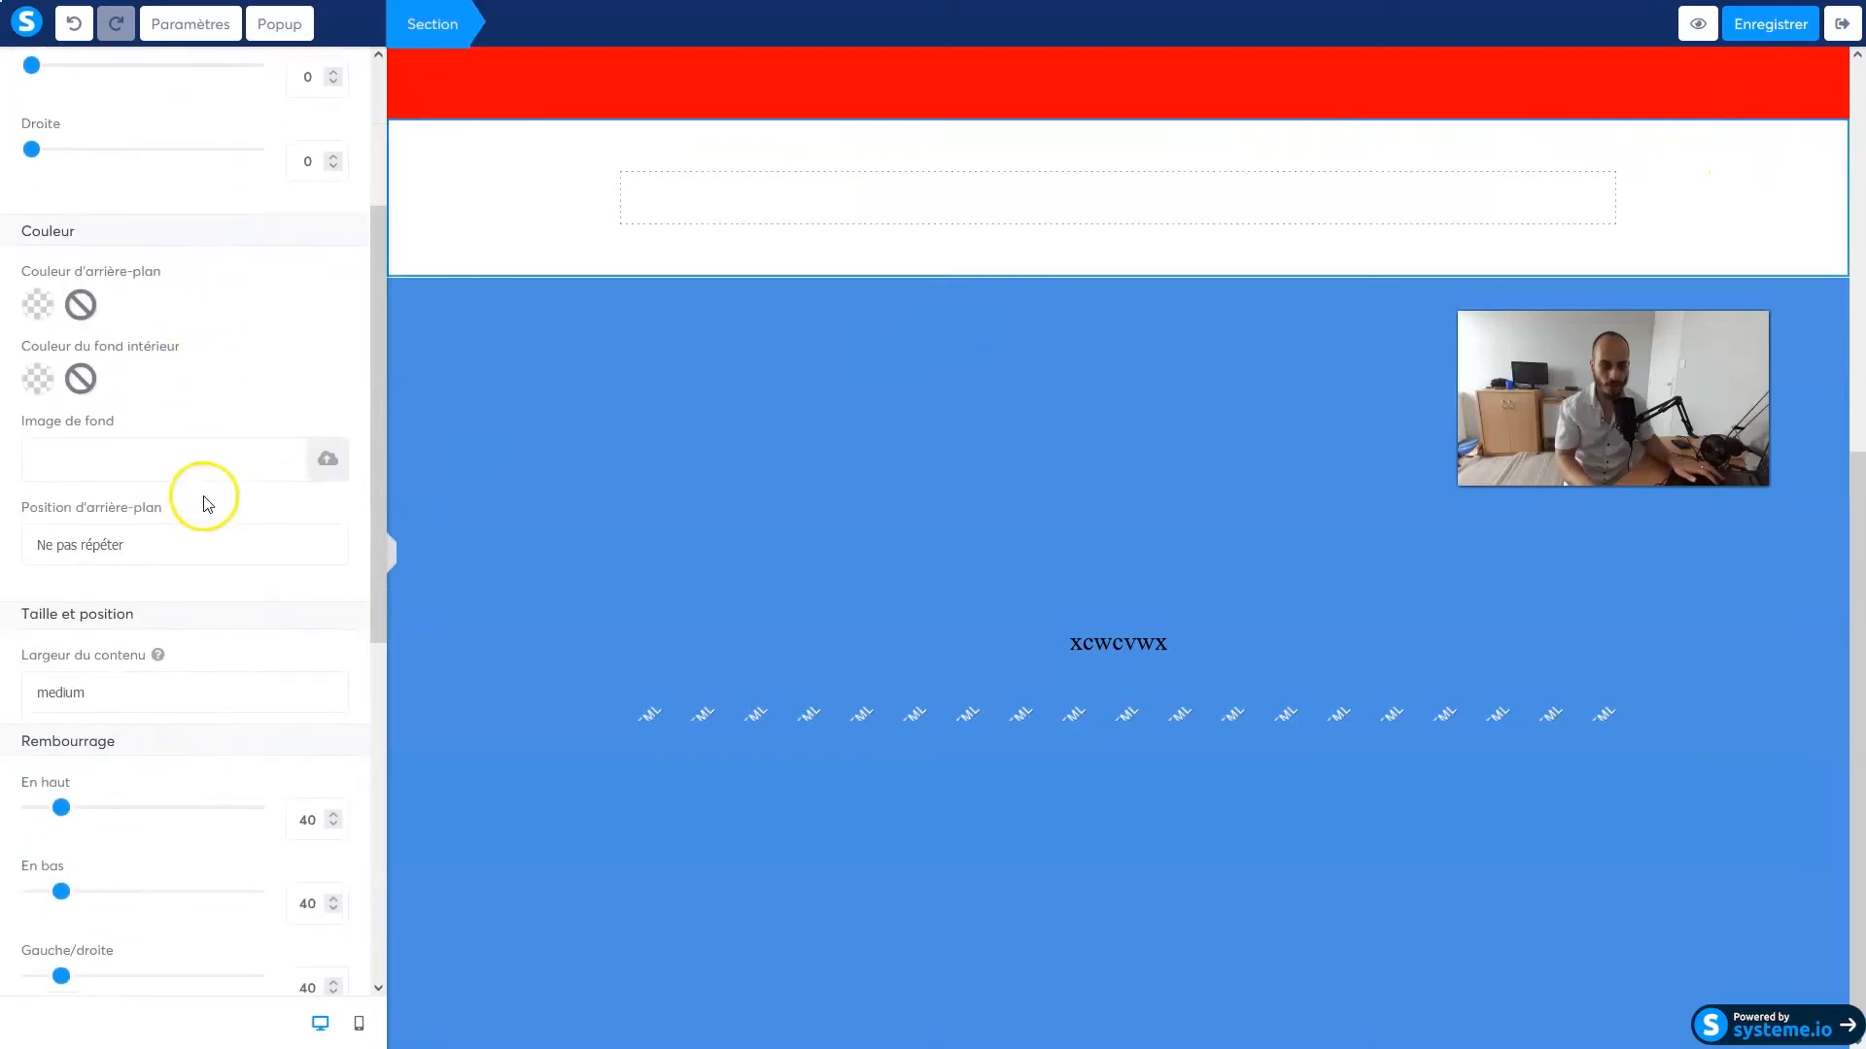
left_click(326, 472)
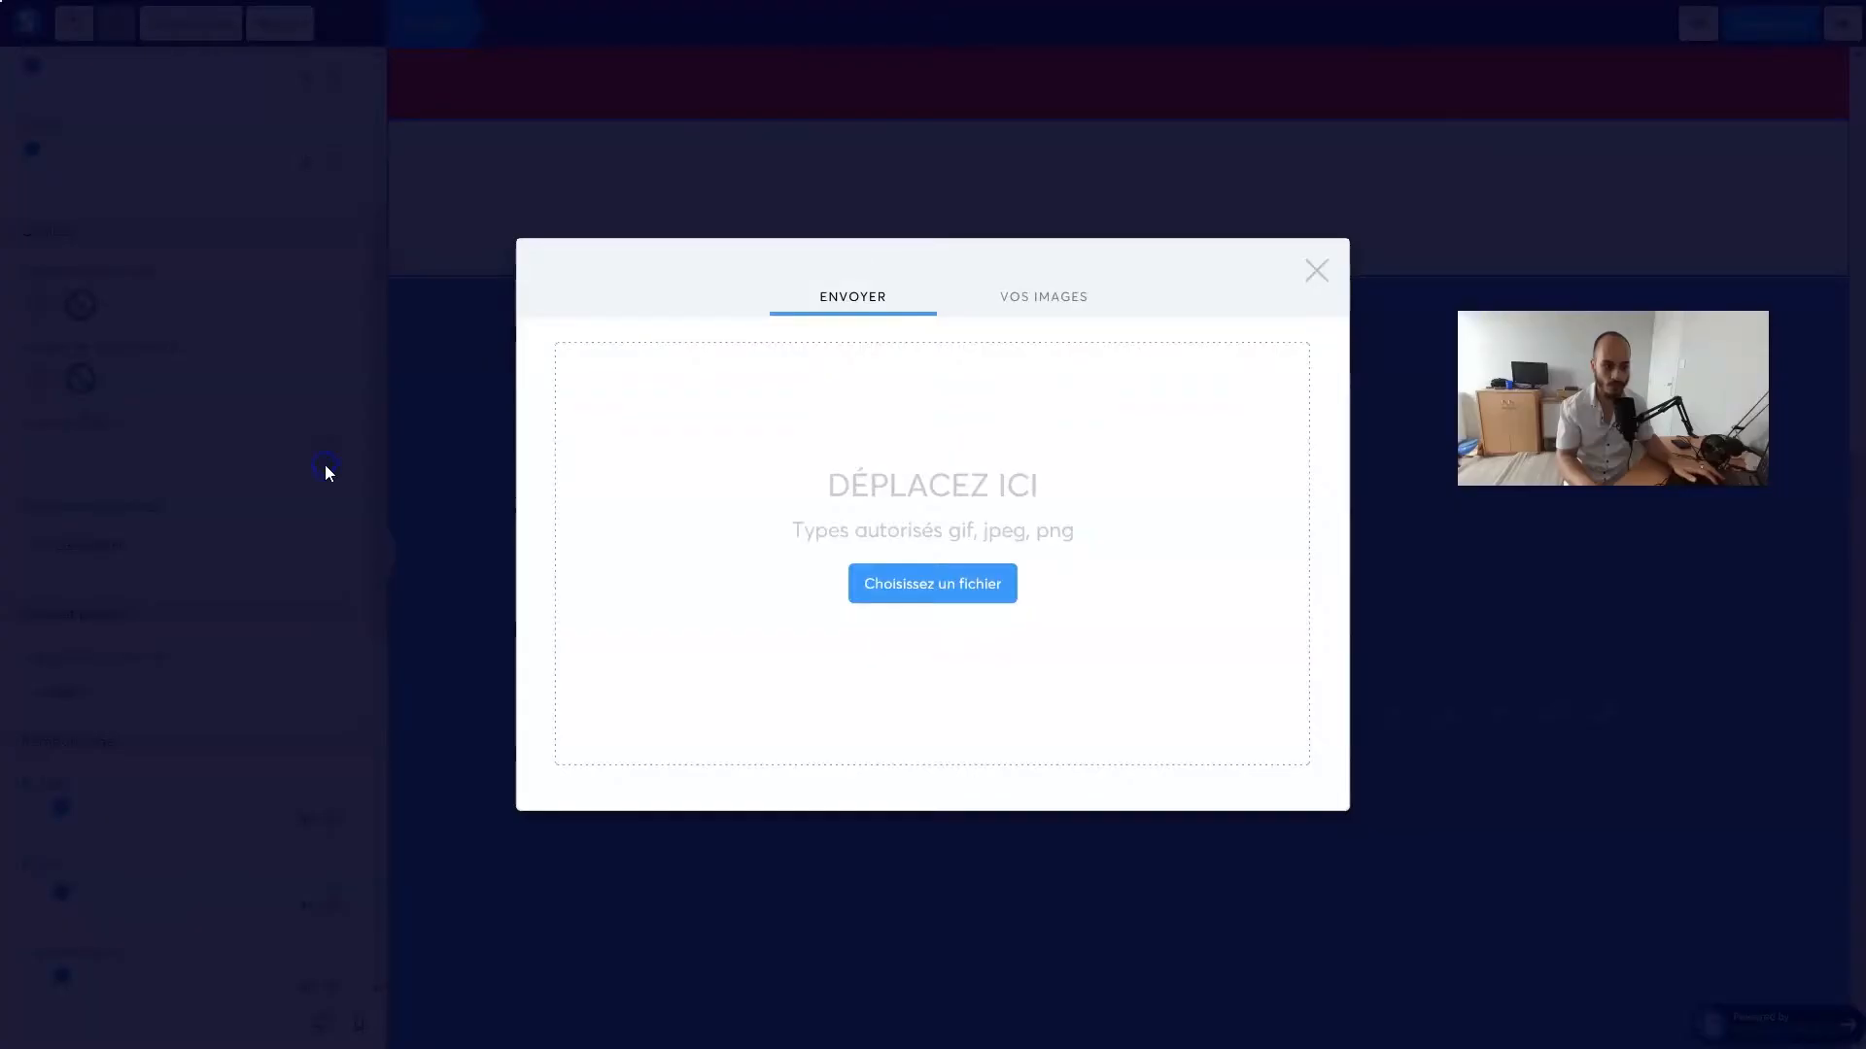
left_click(1017, 283)
left_click(1270, 810)
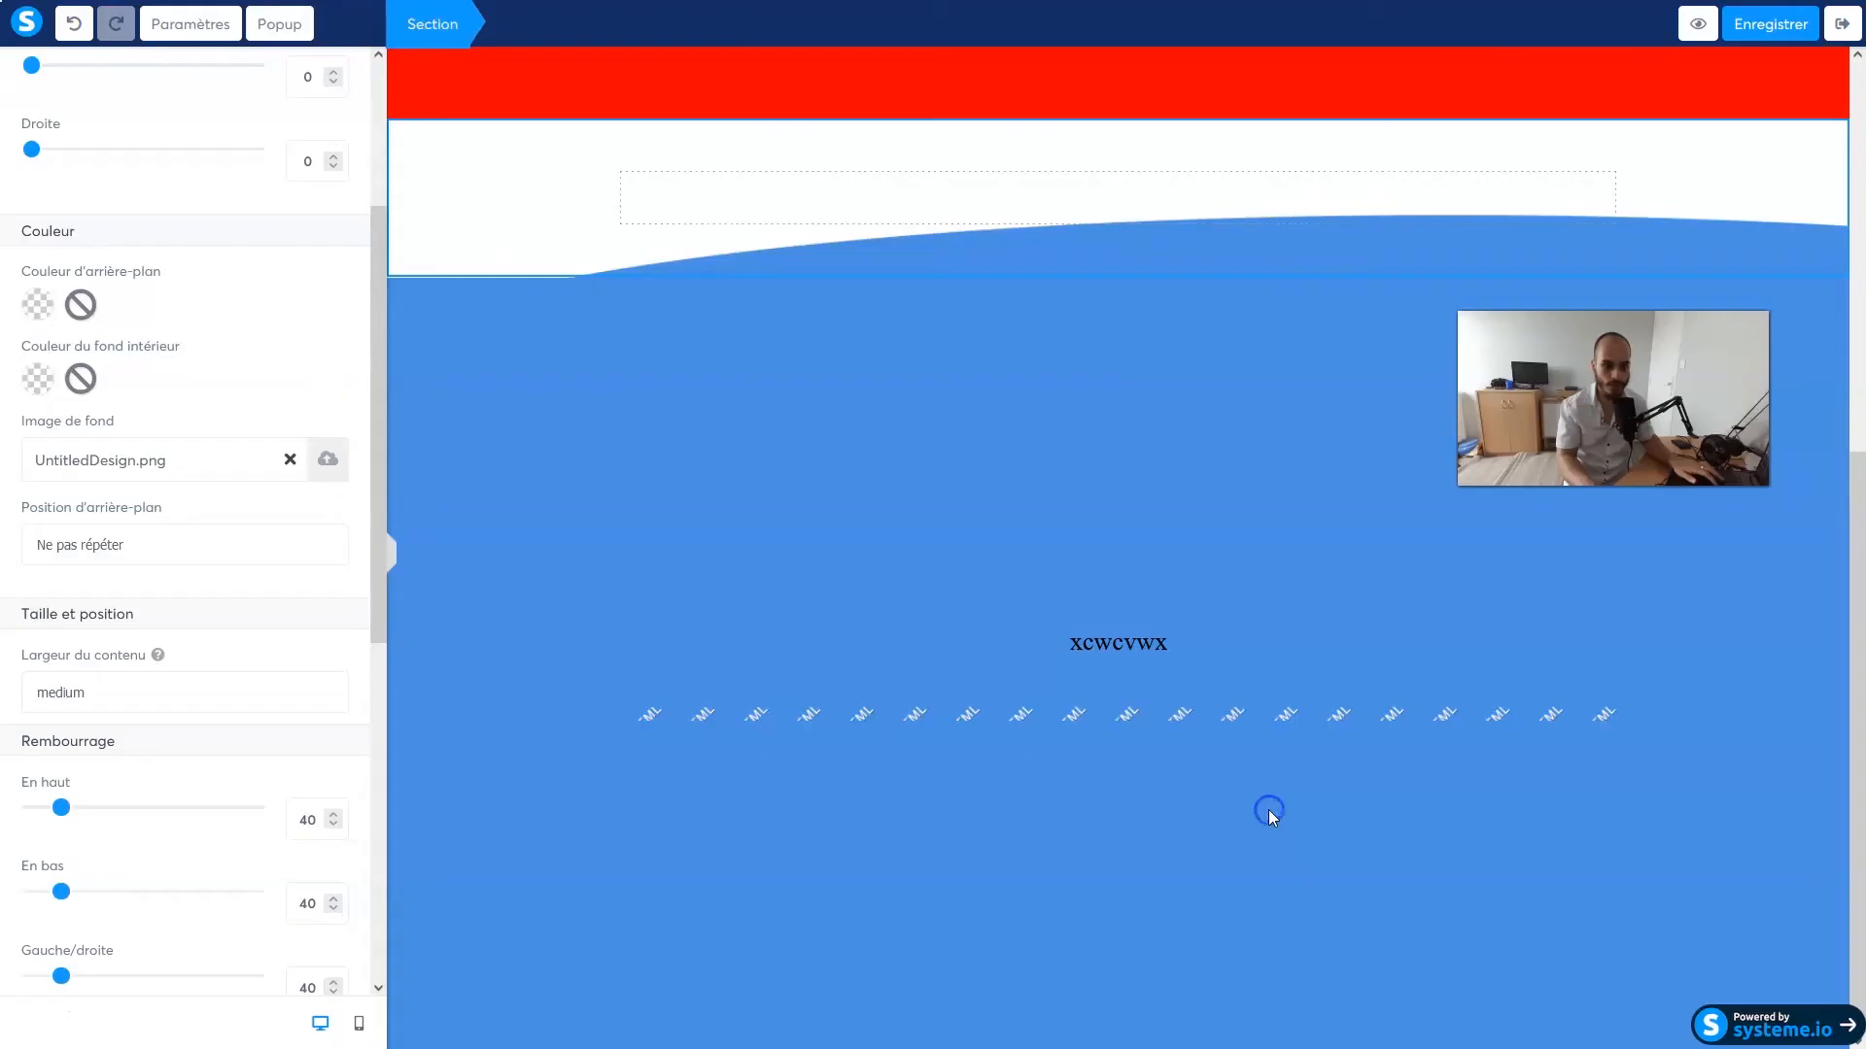
left_click(198, 547)
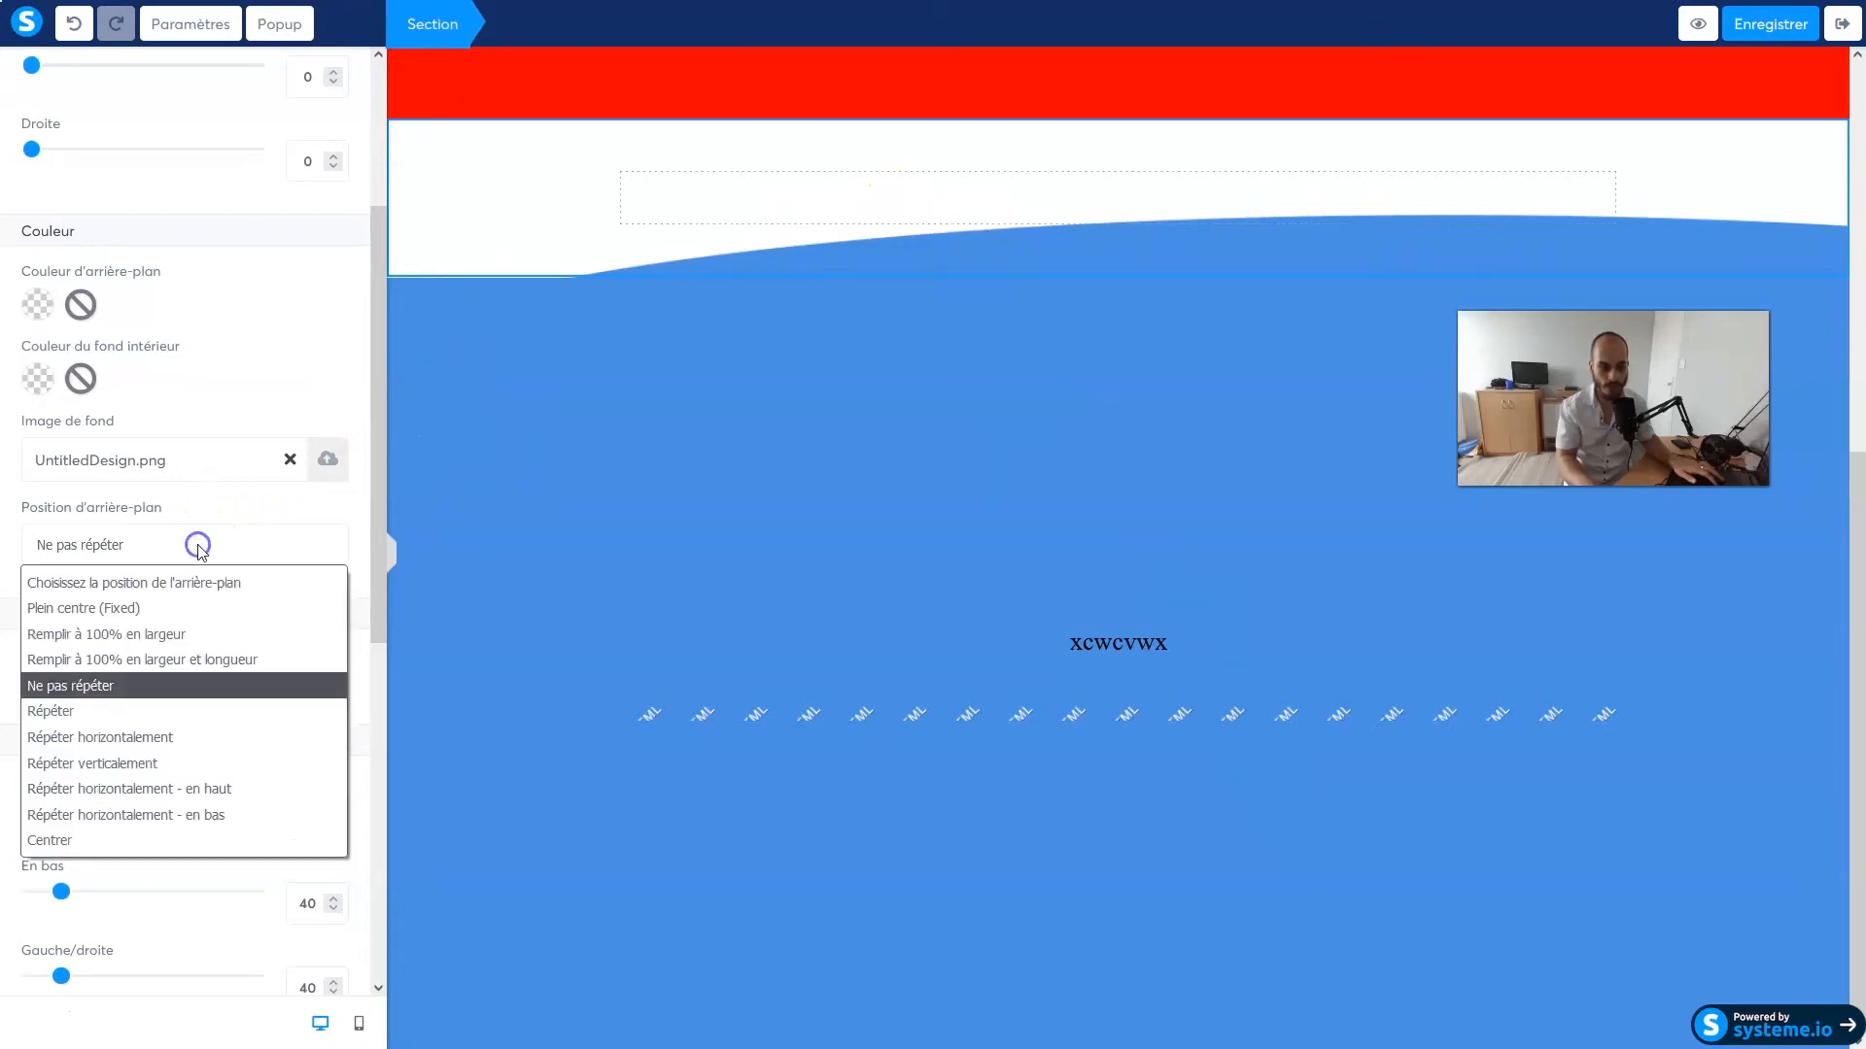
left_click(241, 670)
Preview the page and examine the curved divider between the red and blue sections at several browser zoom levels
left_click(989, 433)
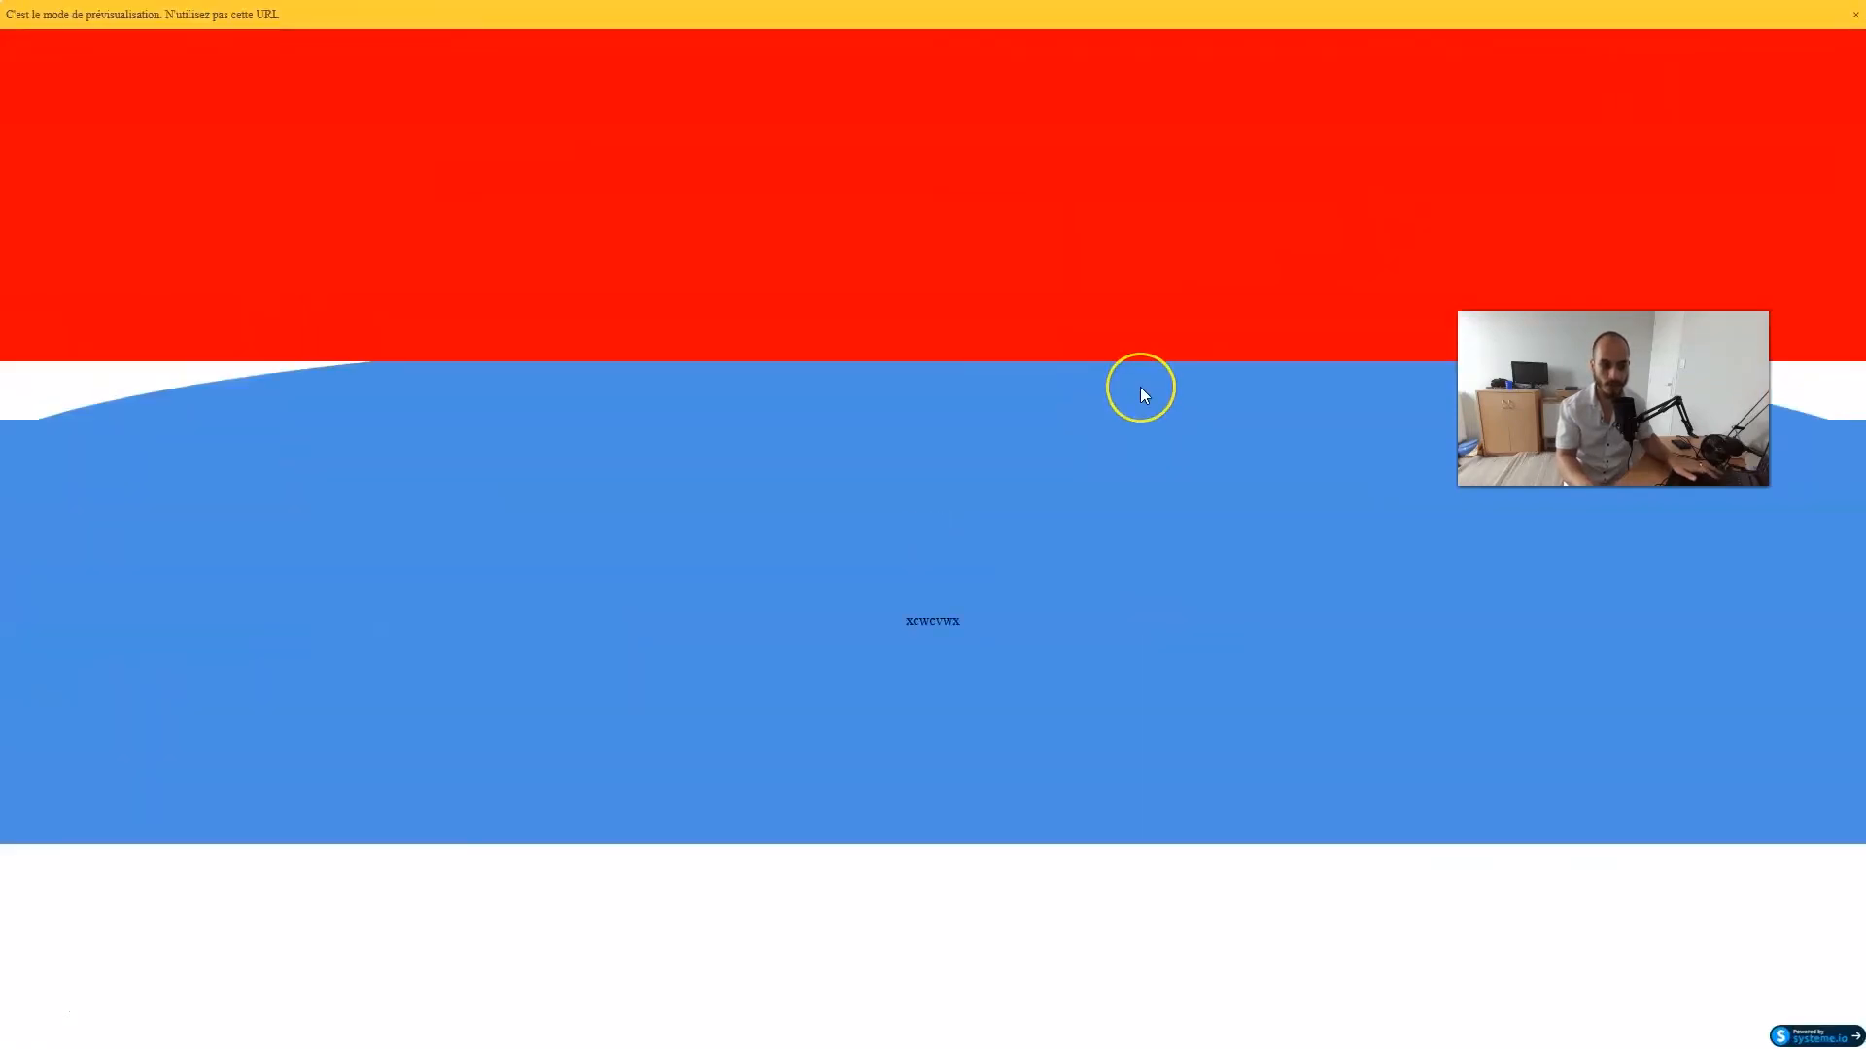
scroll(1140, 387, "up", 4)
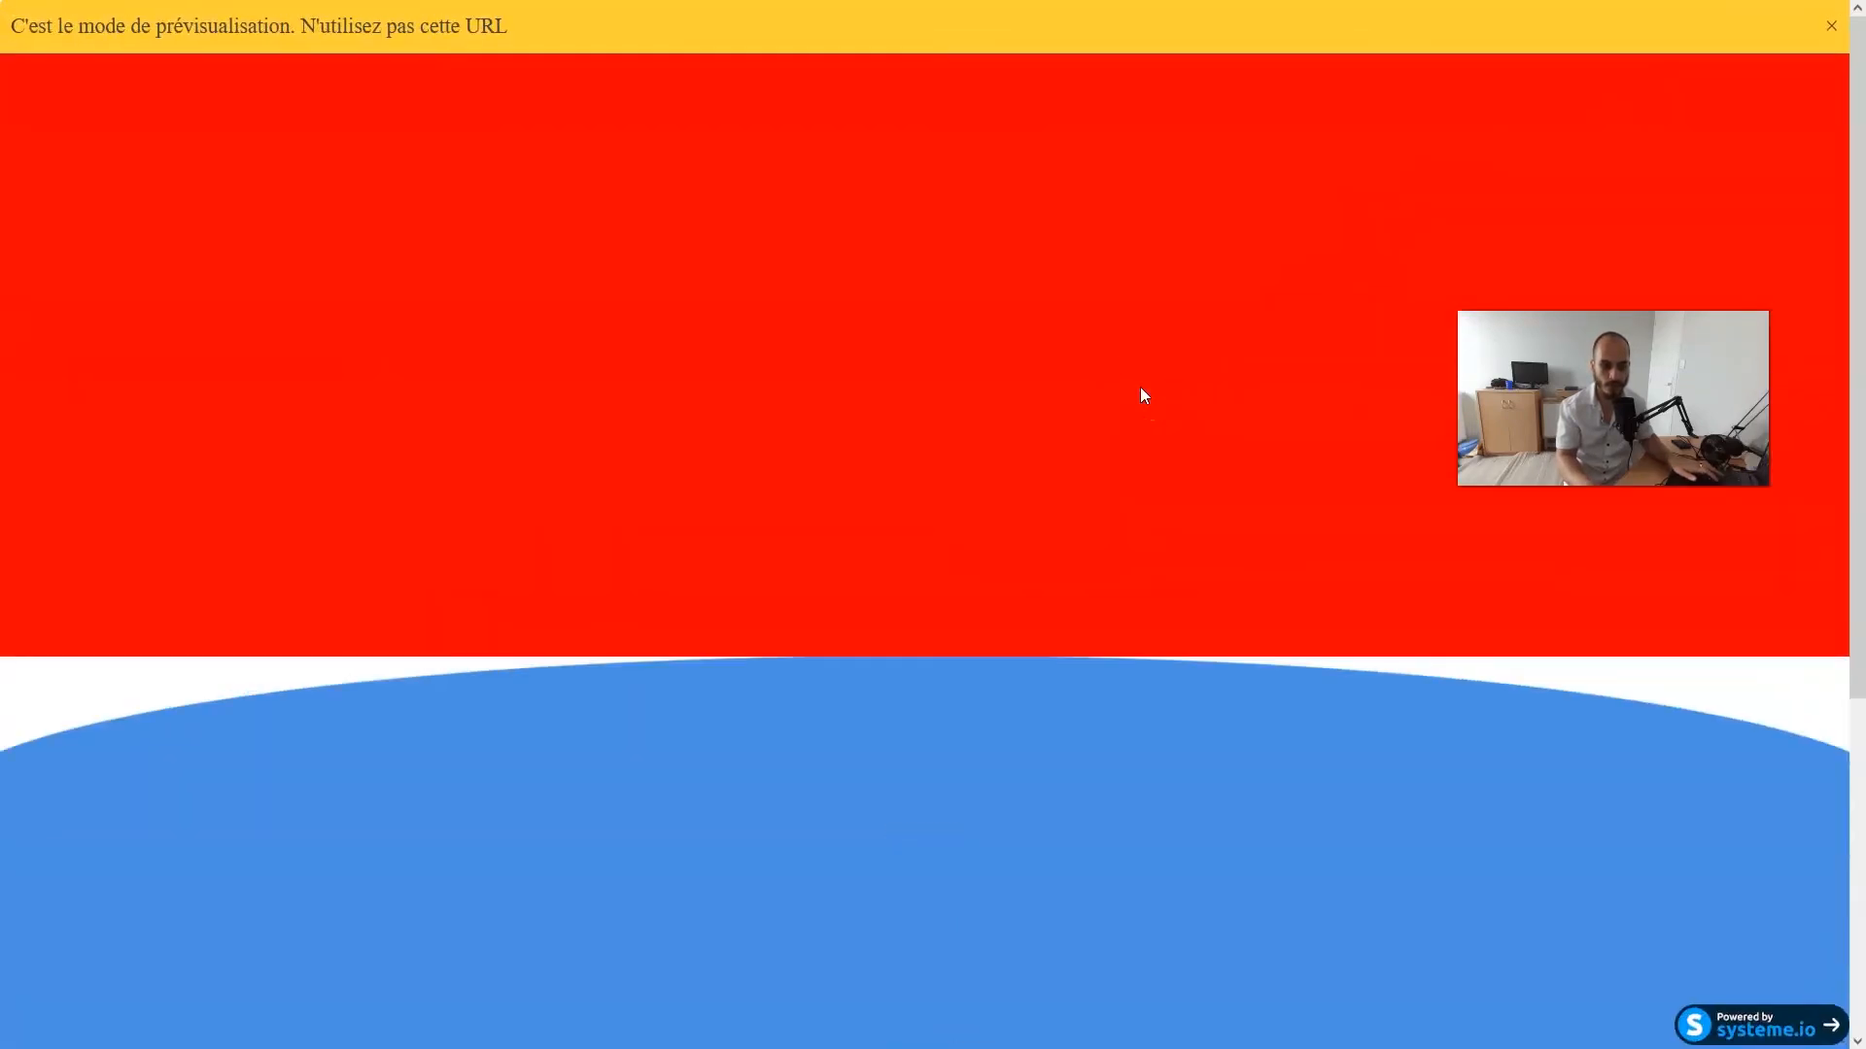
scroll(1140, 387, "down", 3)
key("F11")
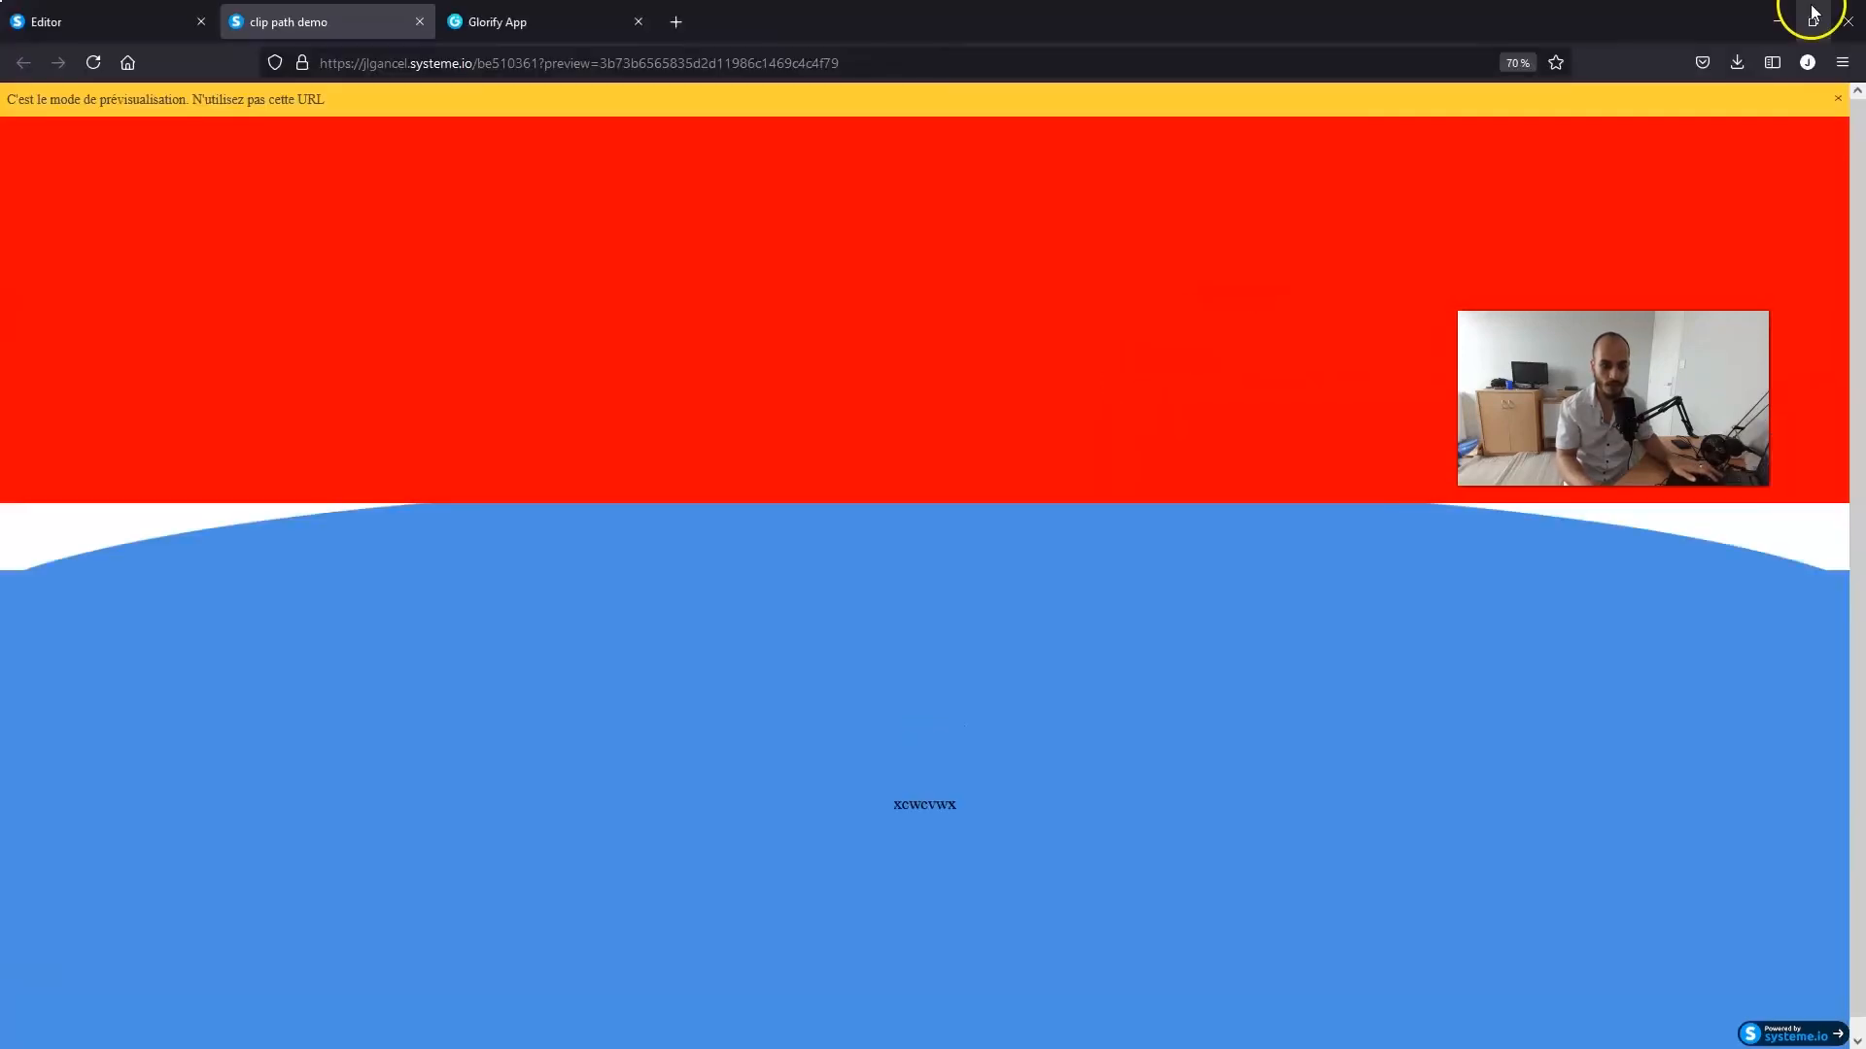
key("F11")
scroll(1178, 410, "up", 3)
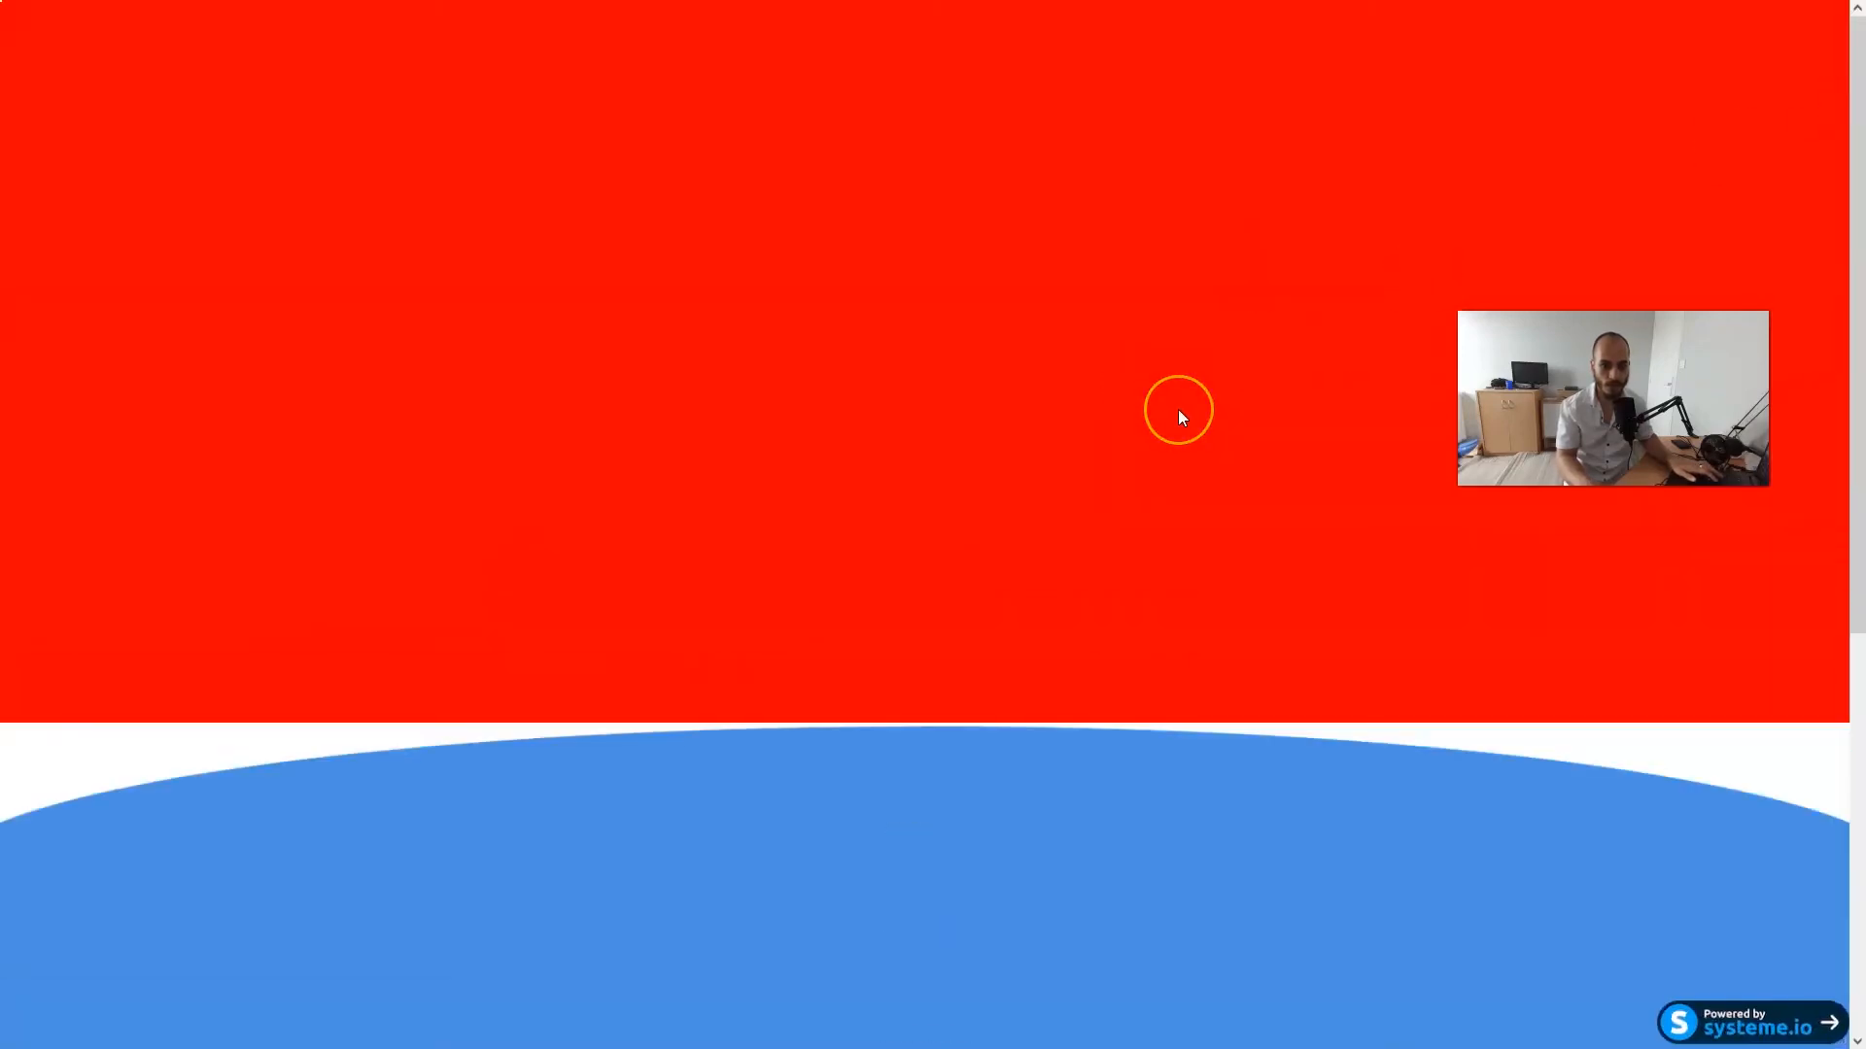
scroll(1177, 410, "down", 5)
scroll(1178, 411, "down", 3)
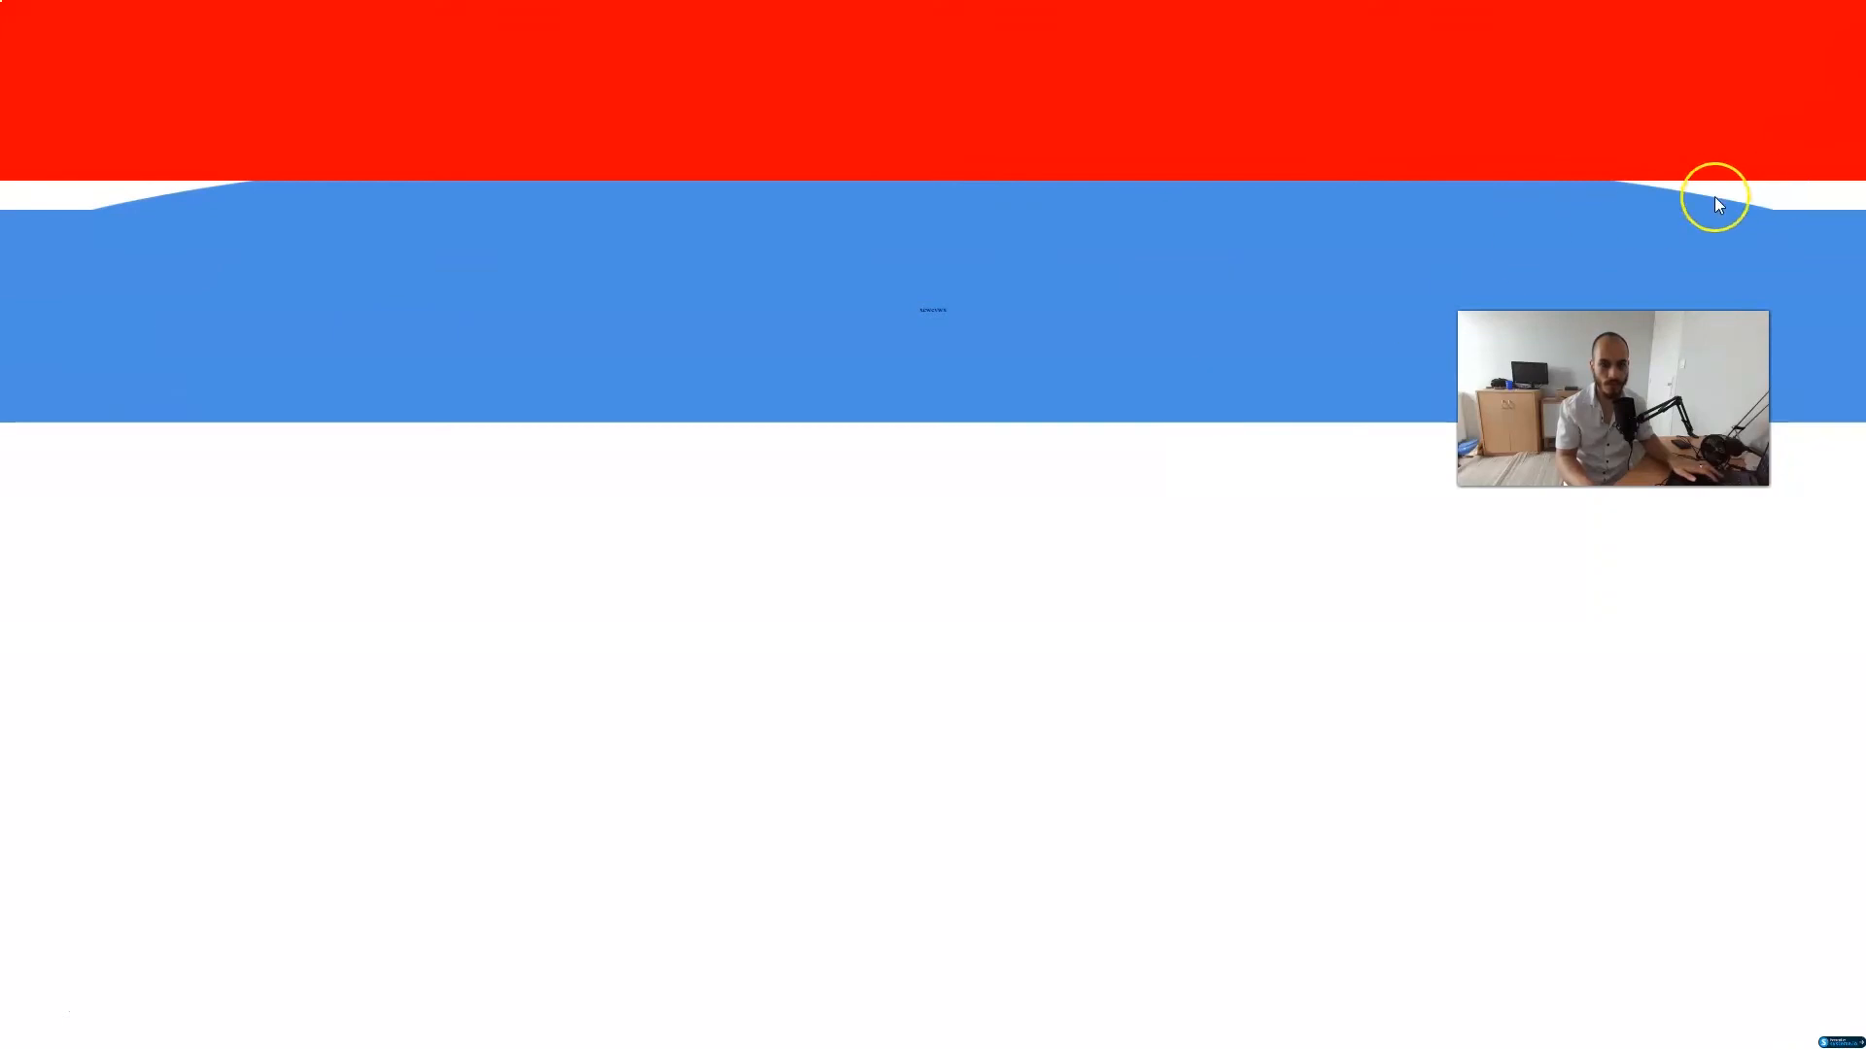
scroll(1127, 300, "up", 6)
mouse_move(826, 2)
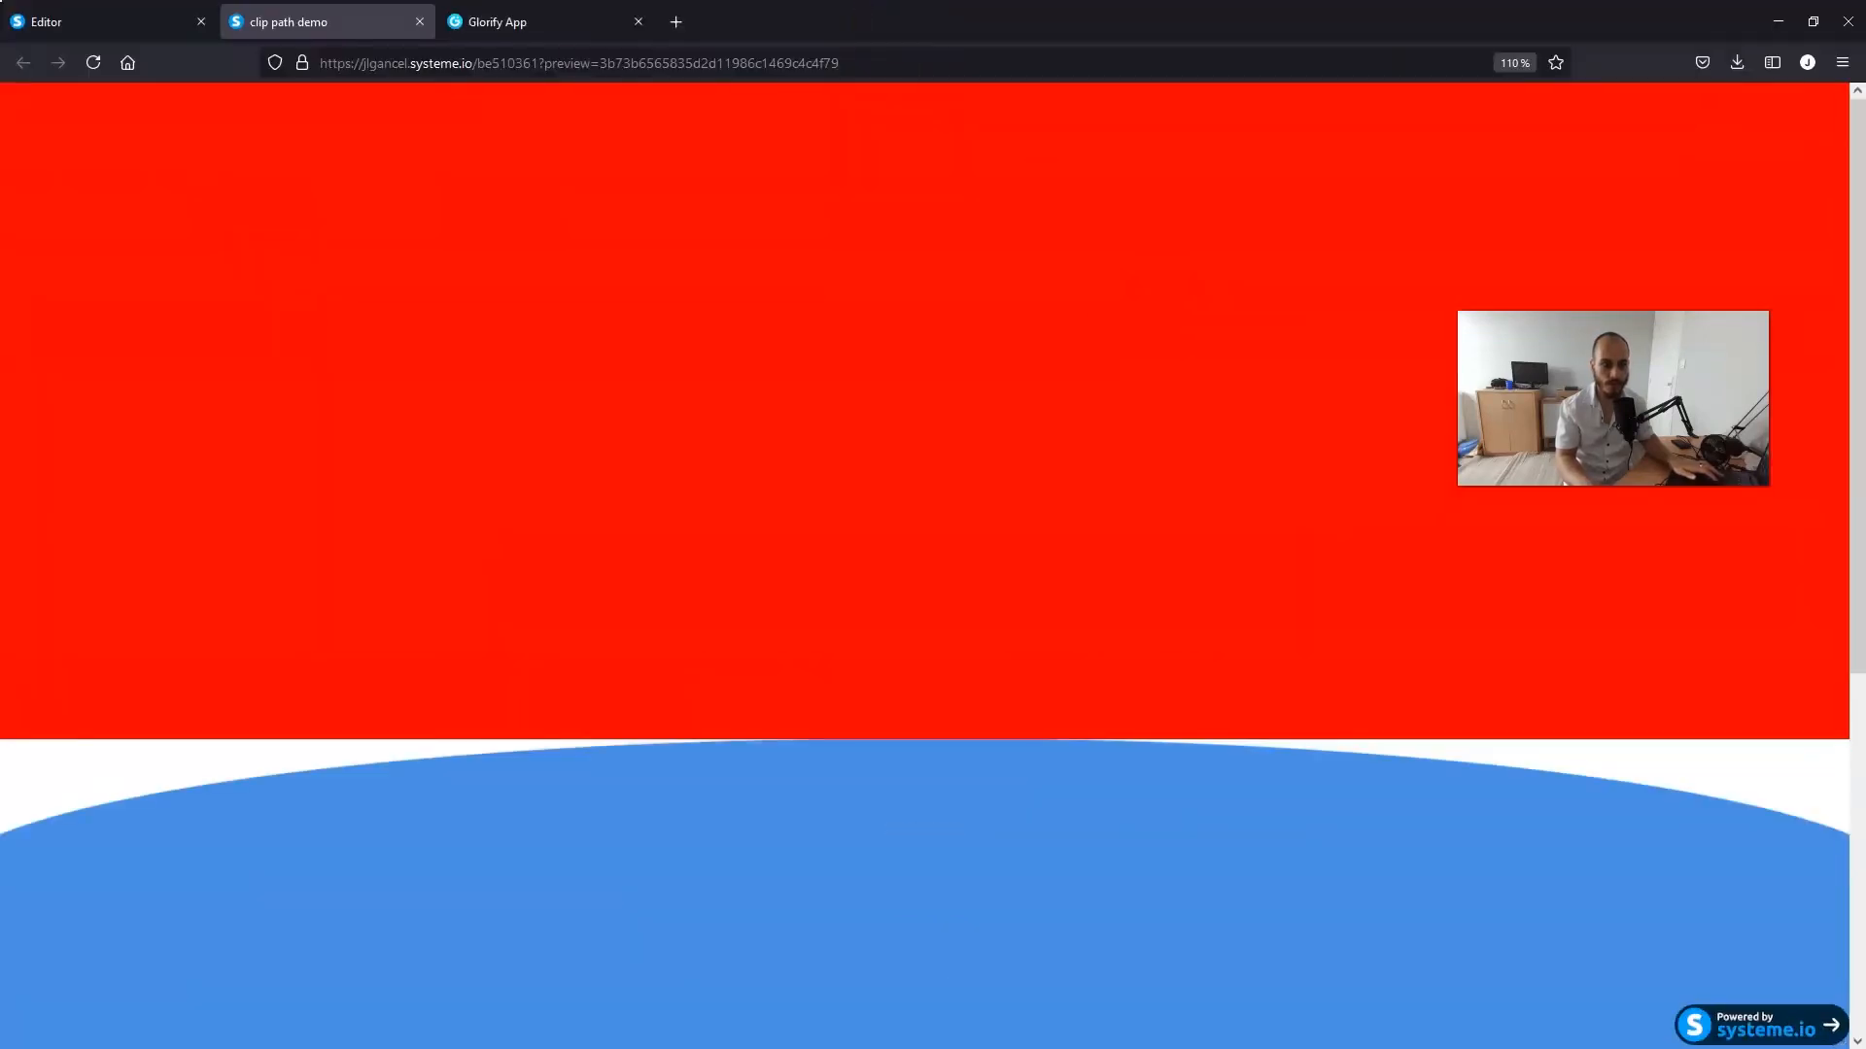
Return to the page editor and copy the HTML ID attribute of the white divider section
left_click(145, 19)
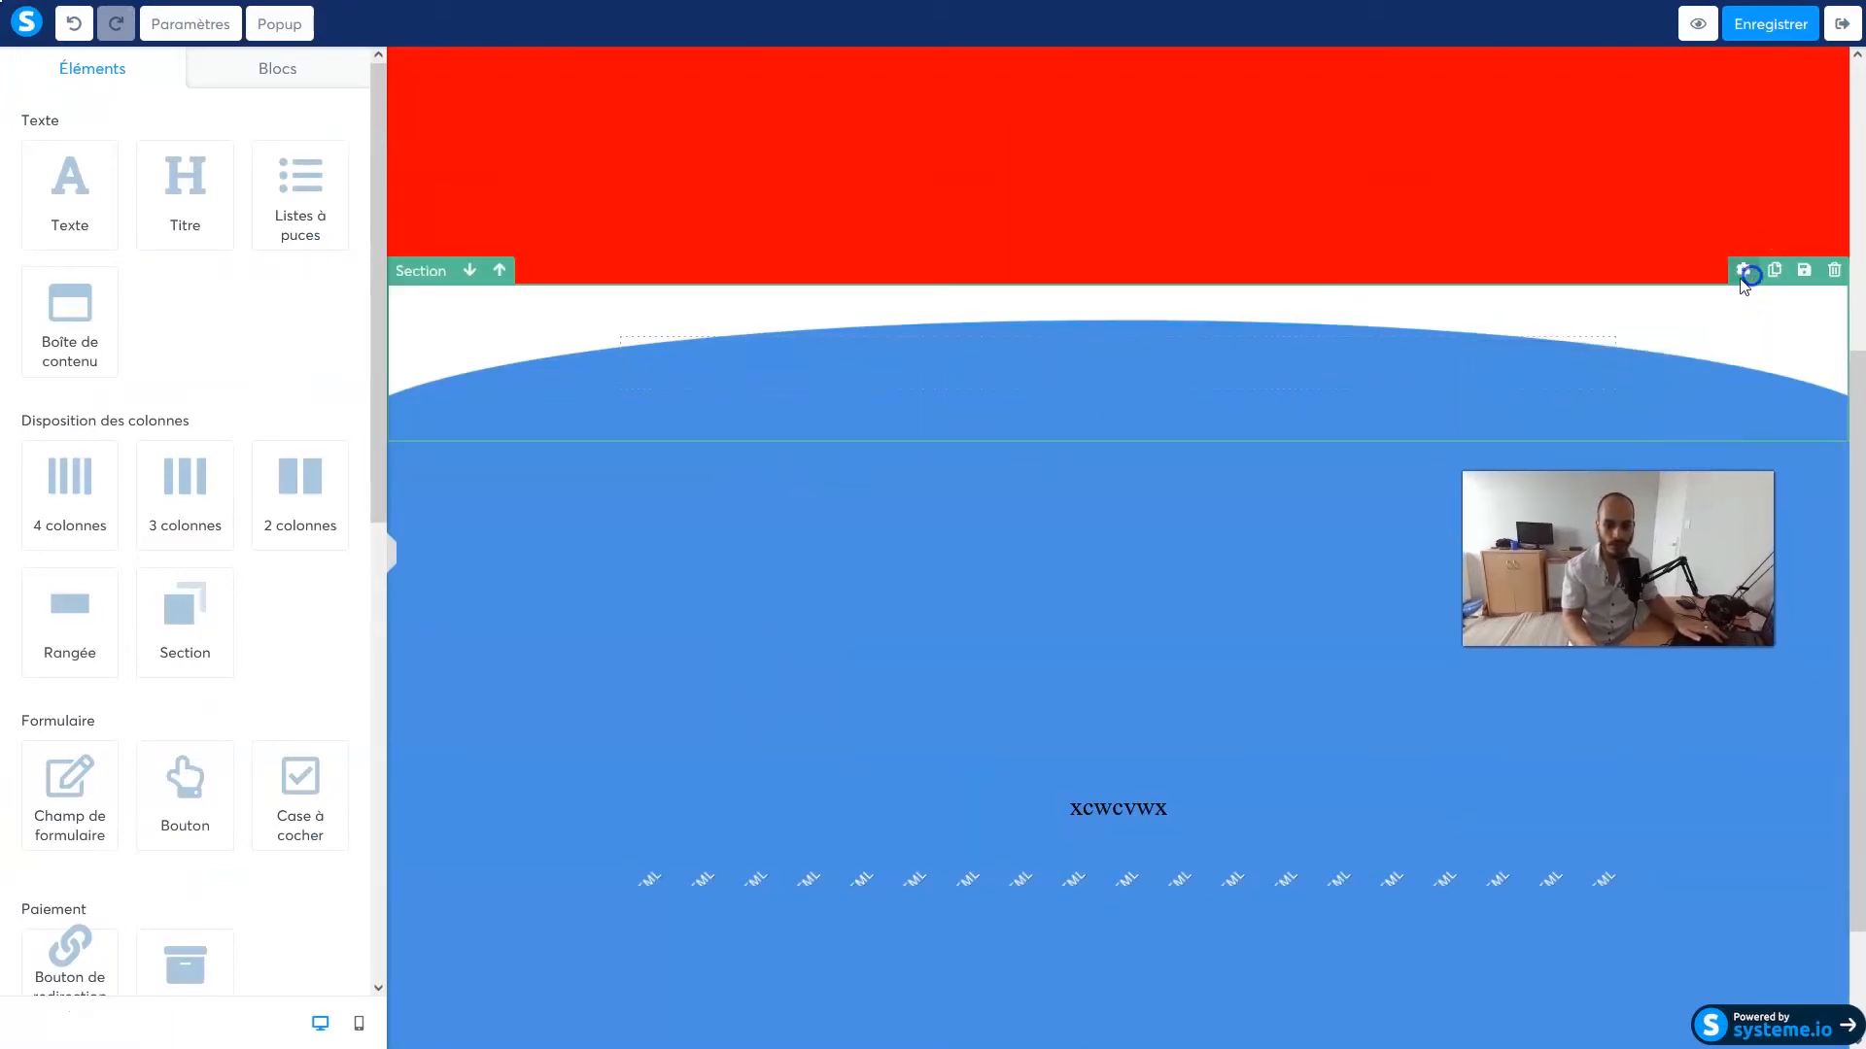
left_click(1750, 275)
scroll(208, 512, "down", 10)
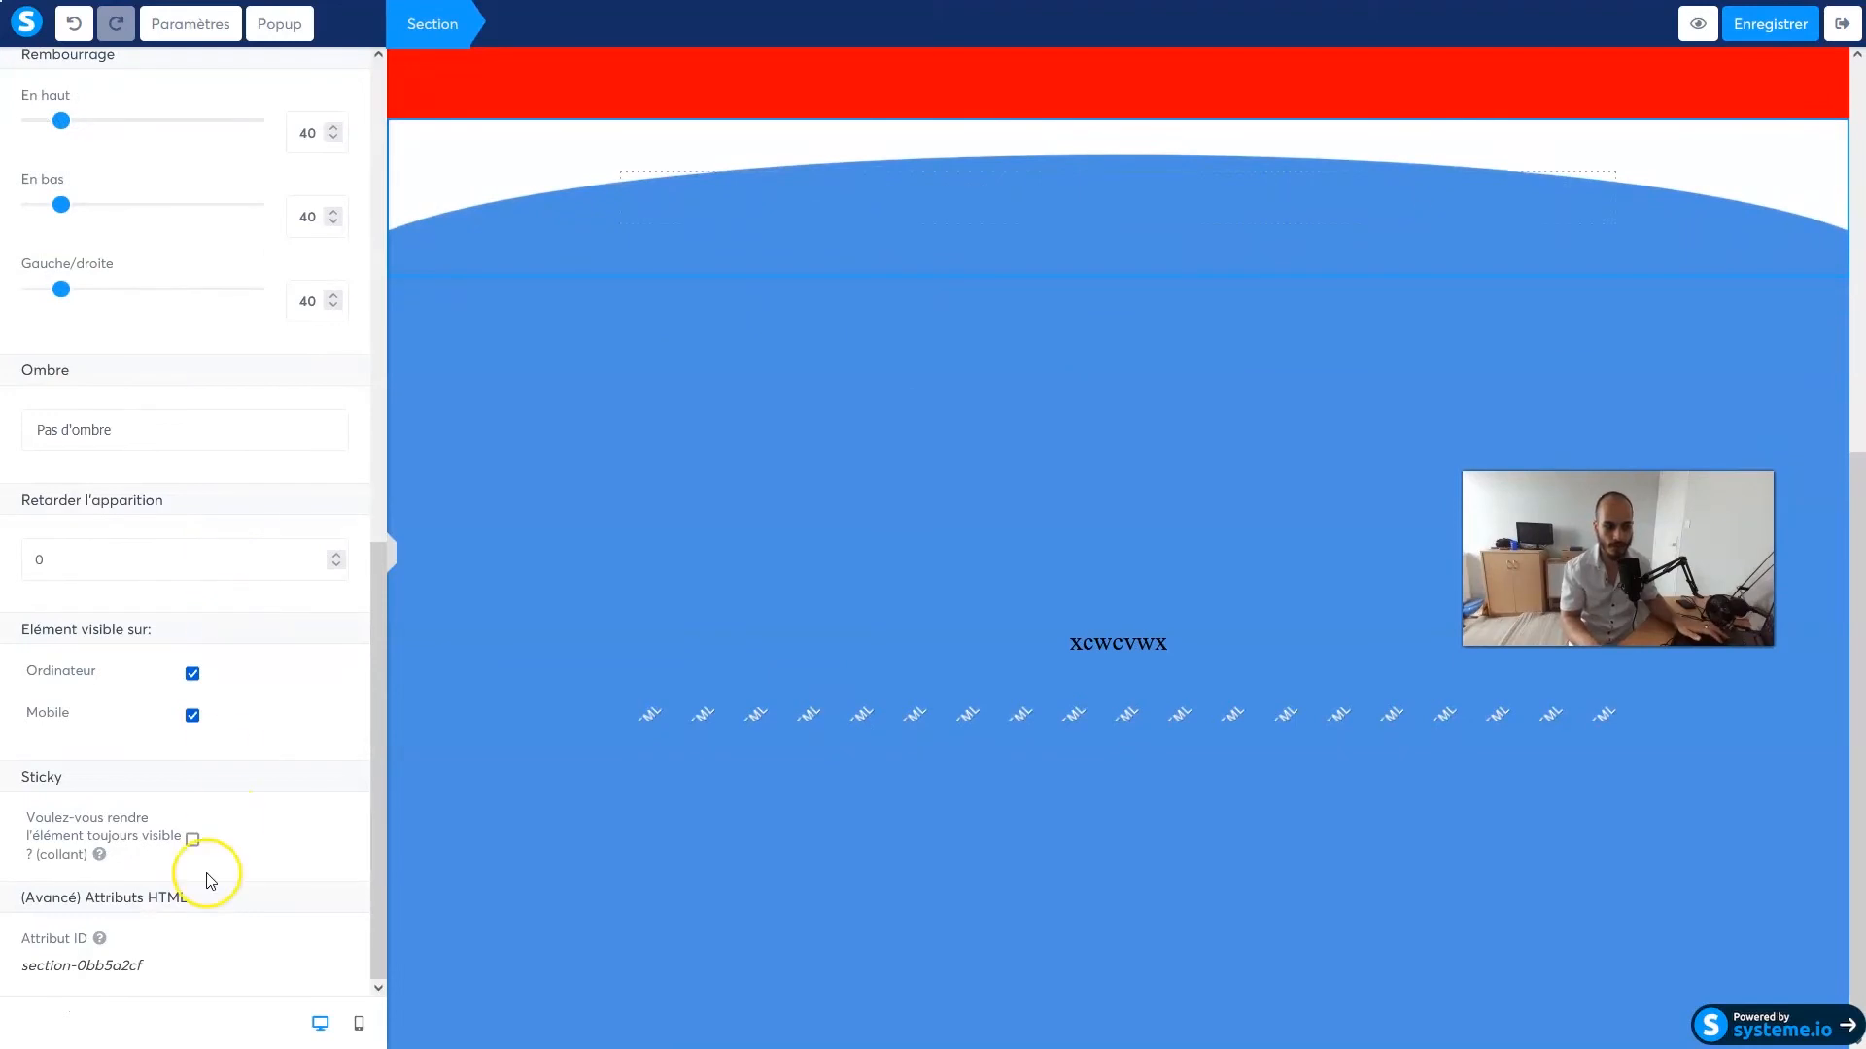
left_click_drag(143, 965, 21, 969)
key("ctrl+c")
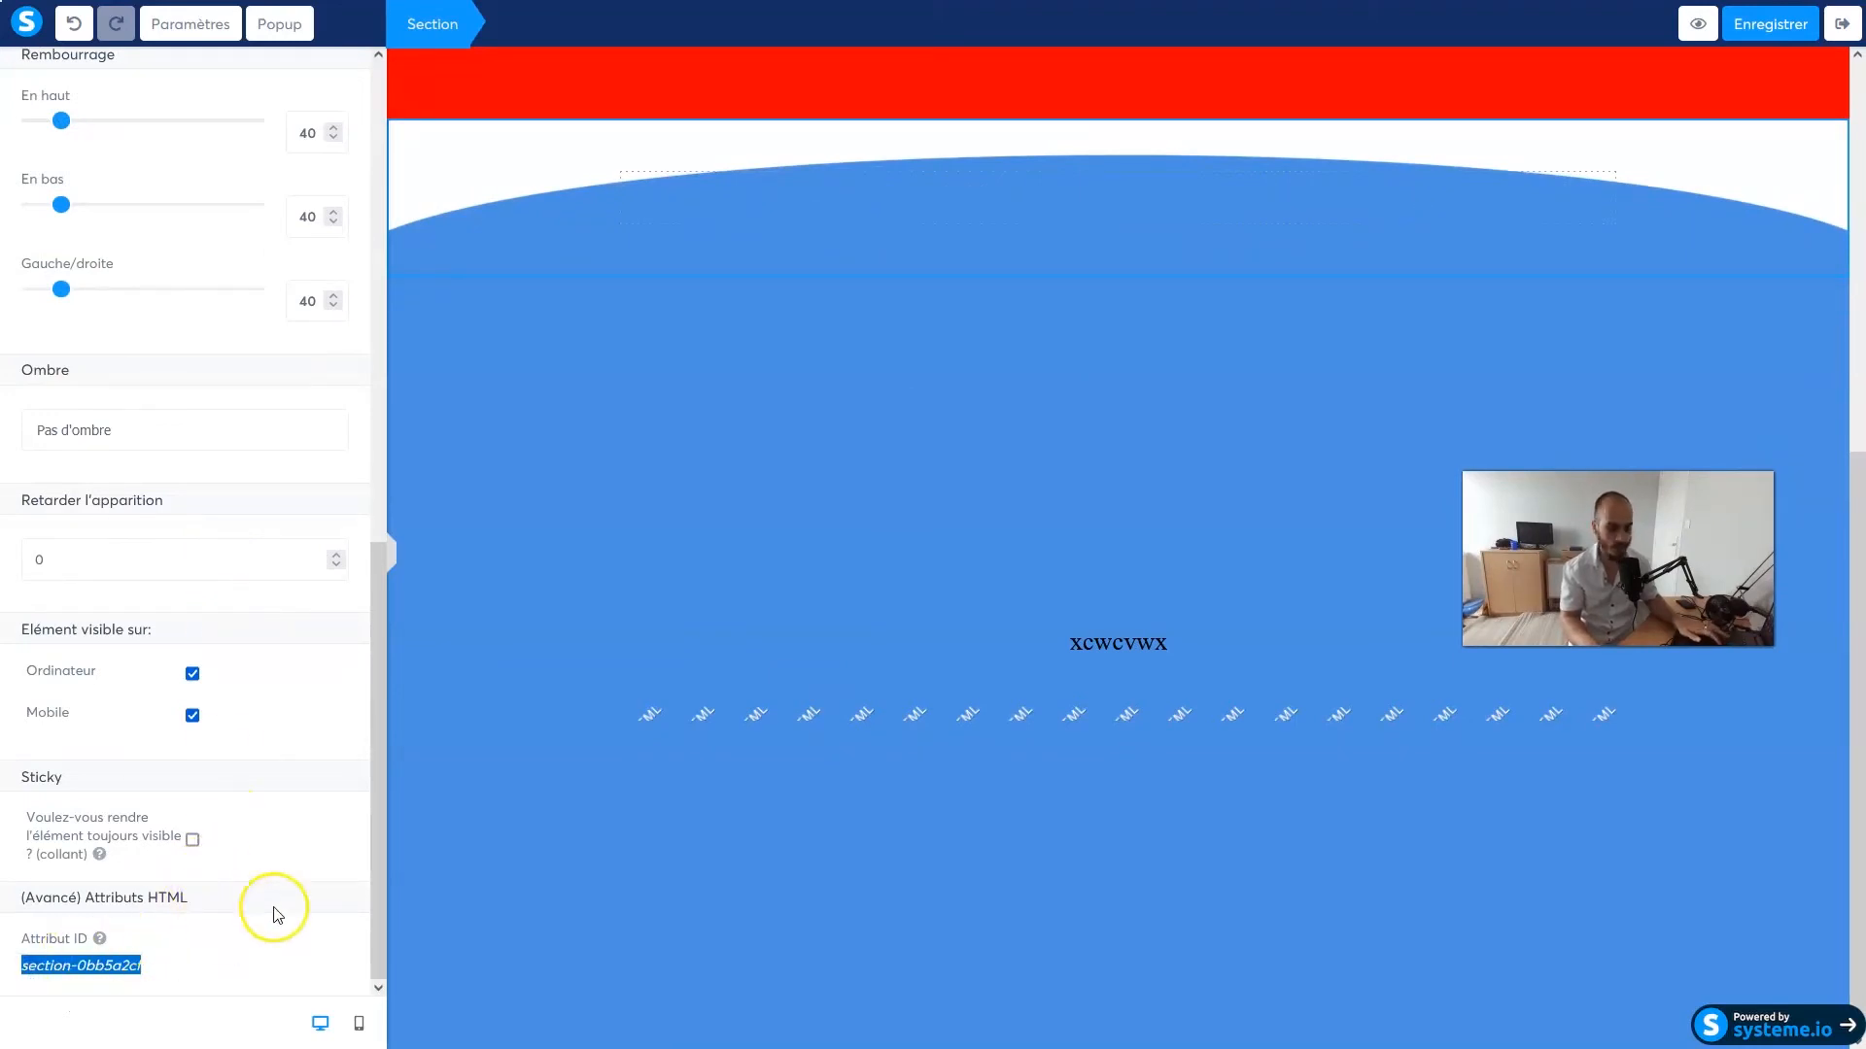
In the HTML code element, change the style selector to #section-0bb5a2cf and delete its clip-path declaration
double_click(695, 717)
left_click_drag(627, 274, 759, 275)
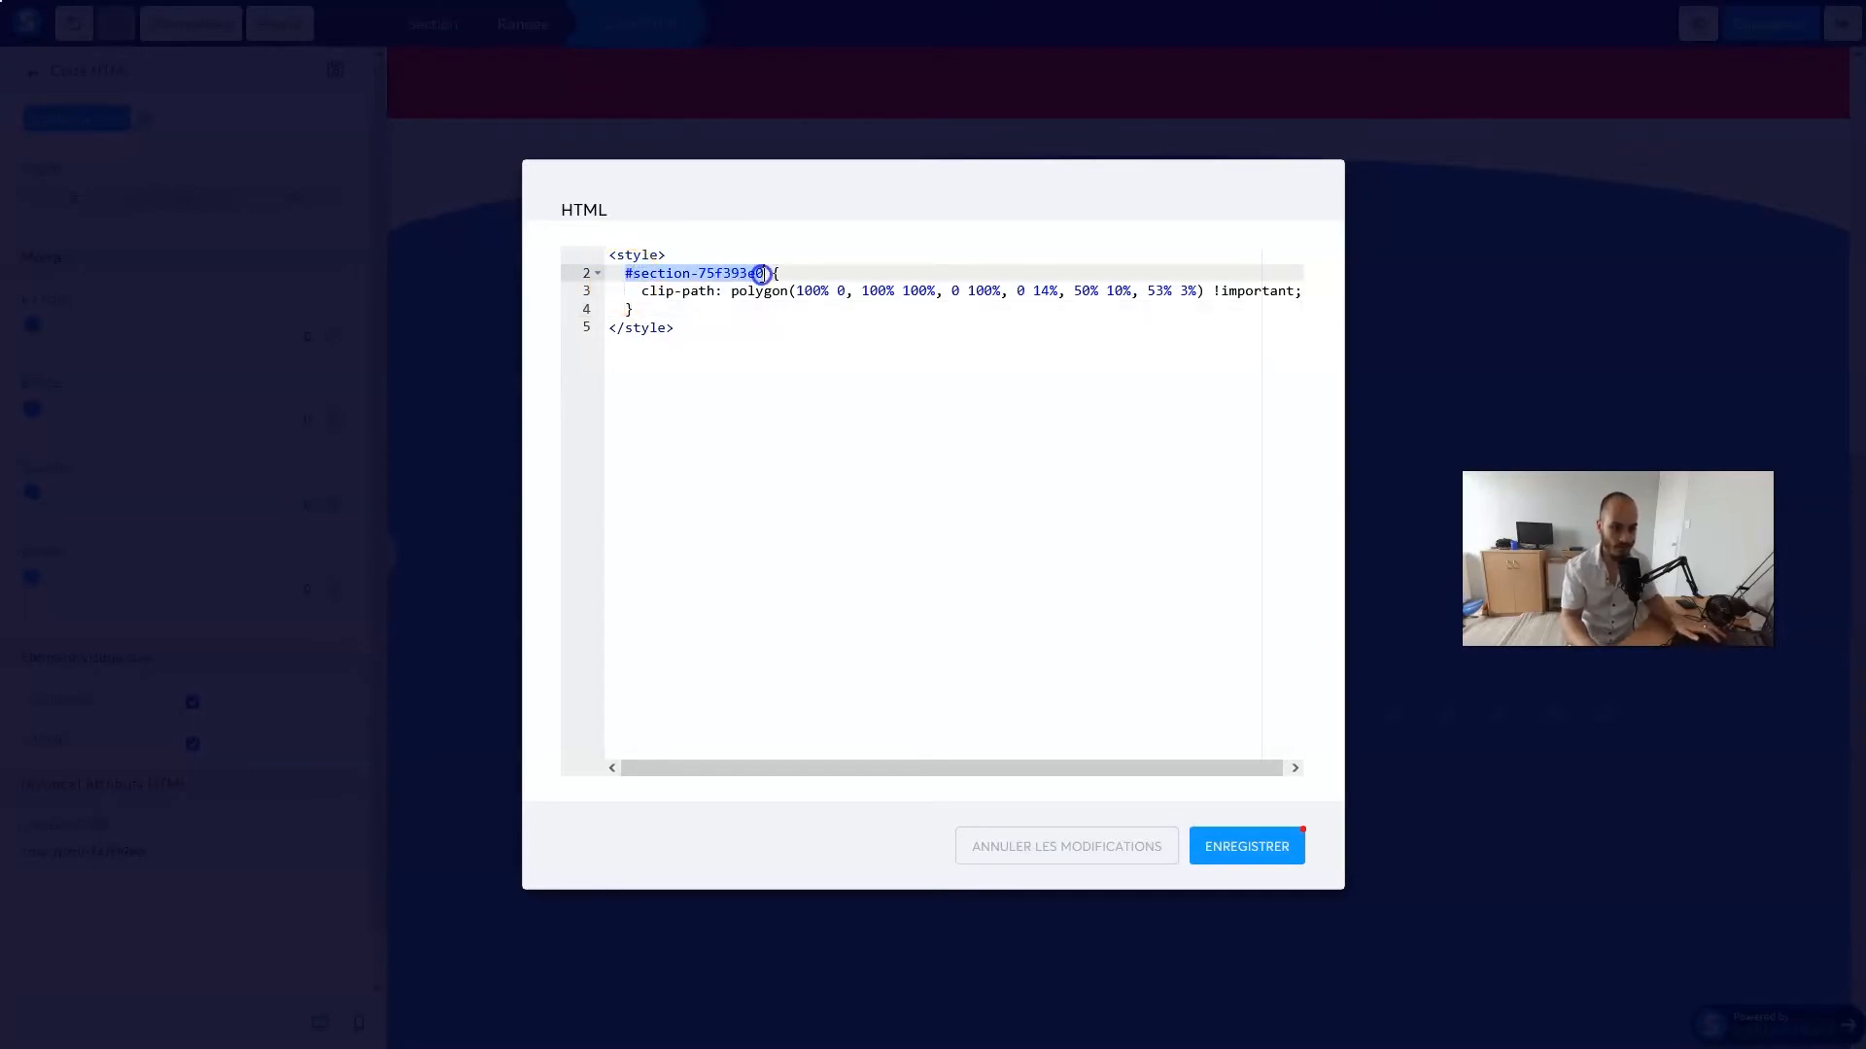
key("ctrl+v")
left_click_drag(639, 292, 1327, 288)
key("BackSpace")
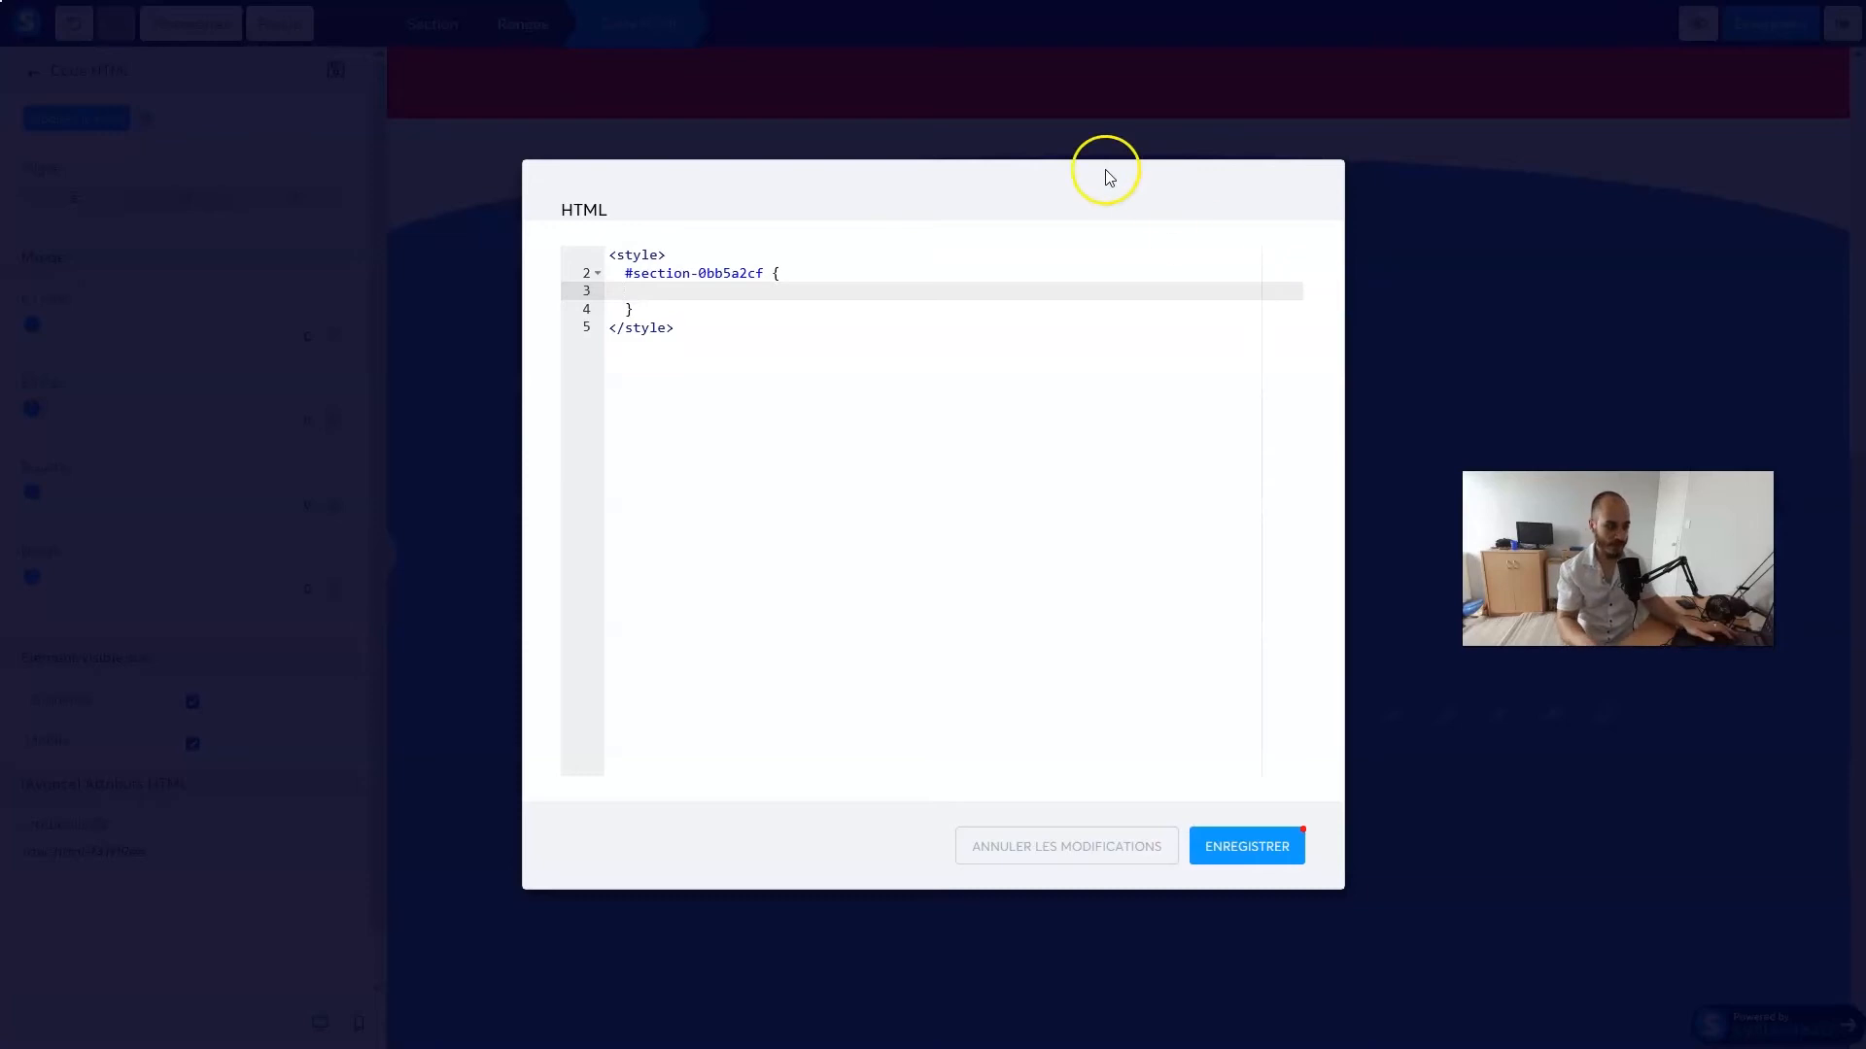
Add "background-position: bottom !important;" and "background-size: 100% 100% !important;" to the #section-0bb5a2cf rule and save the code
type("background-position: ;")
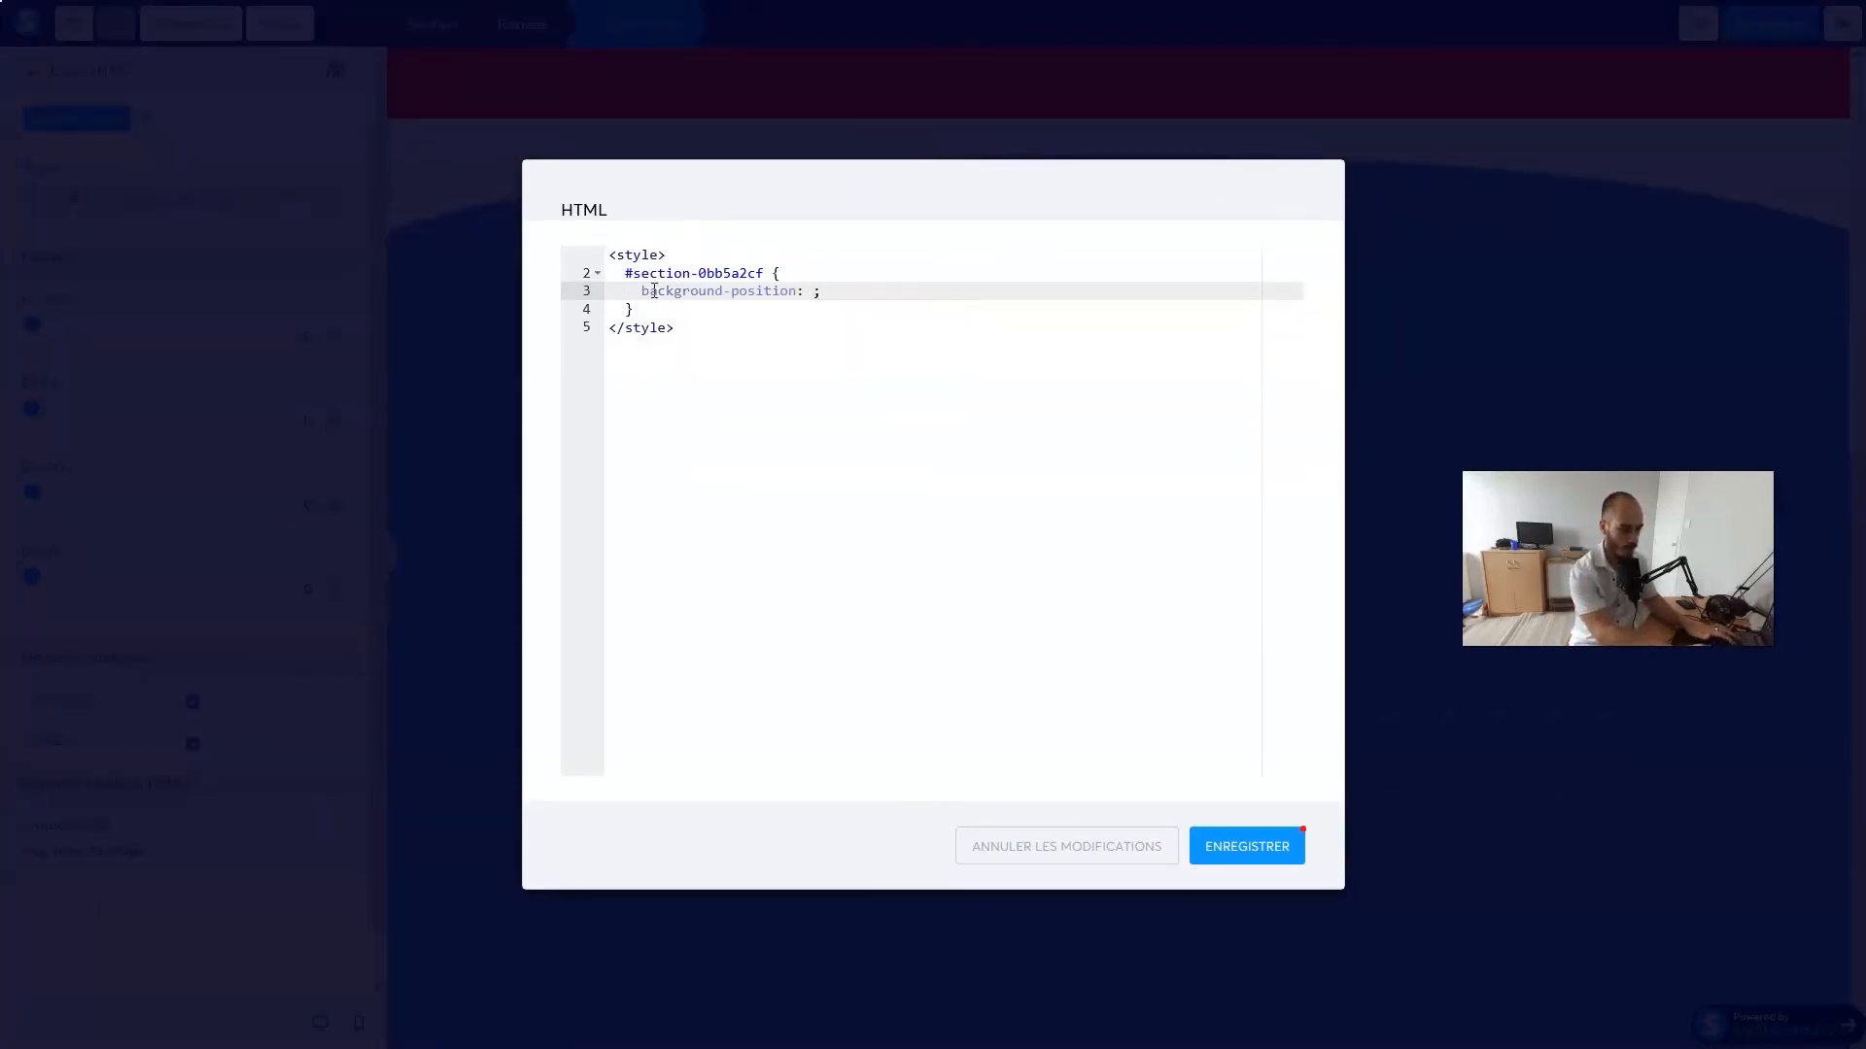
type("bottom !important")
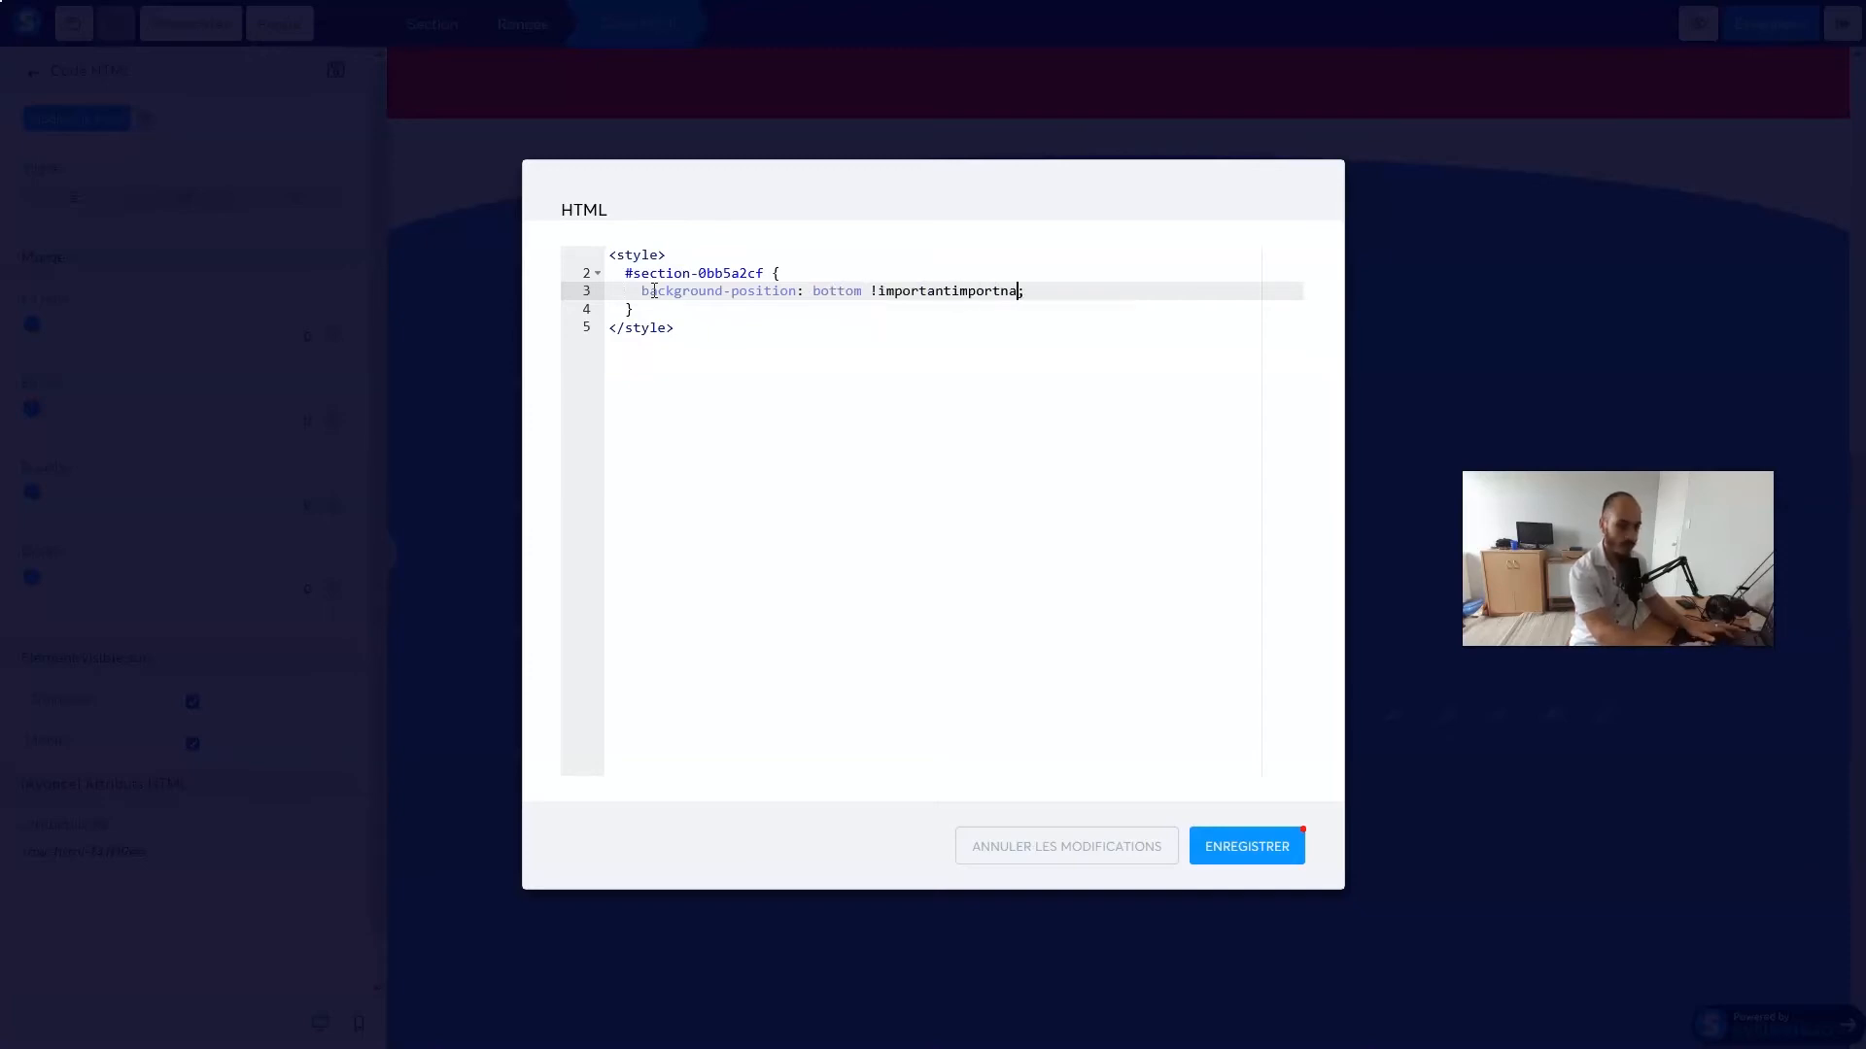
key("Return")
type("ba")
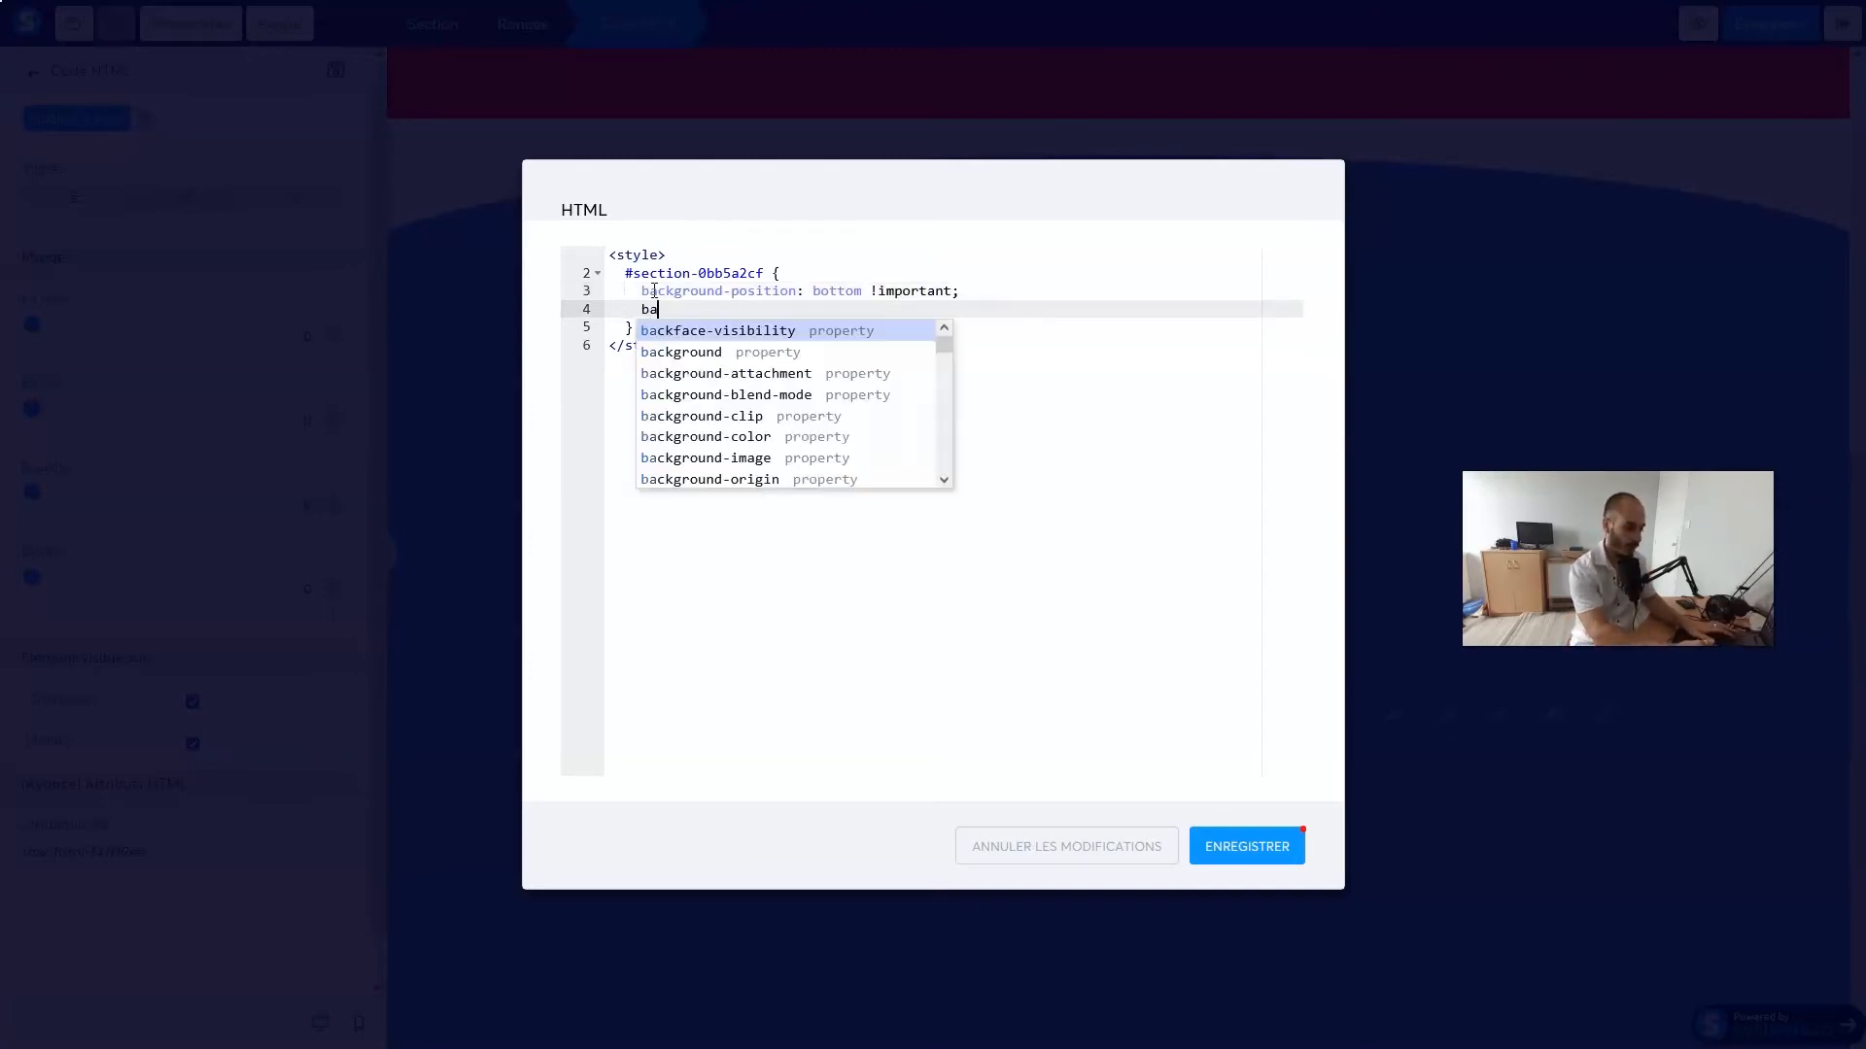
type("ckground-size")
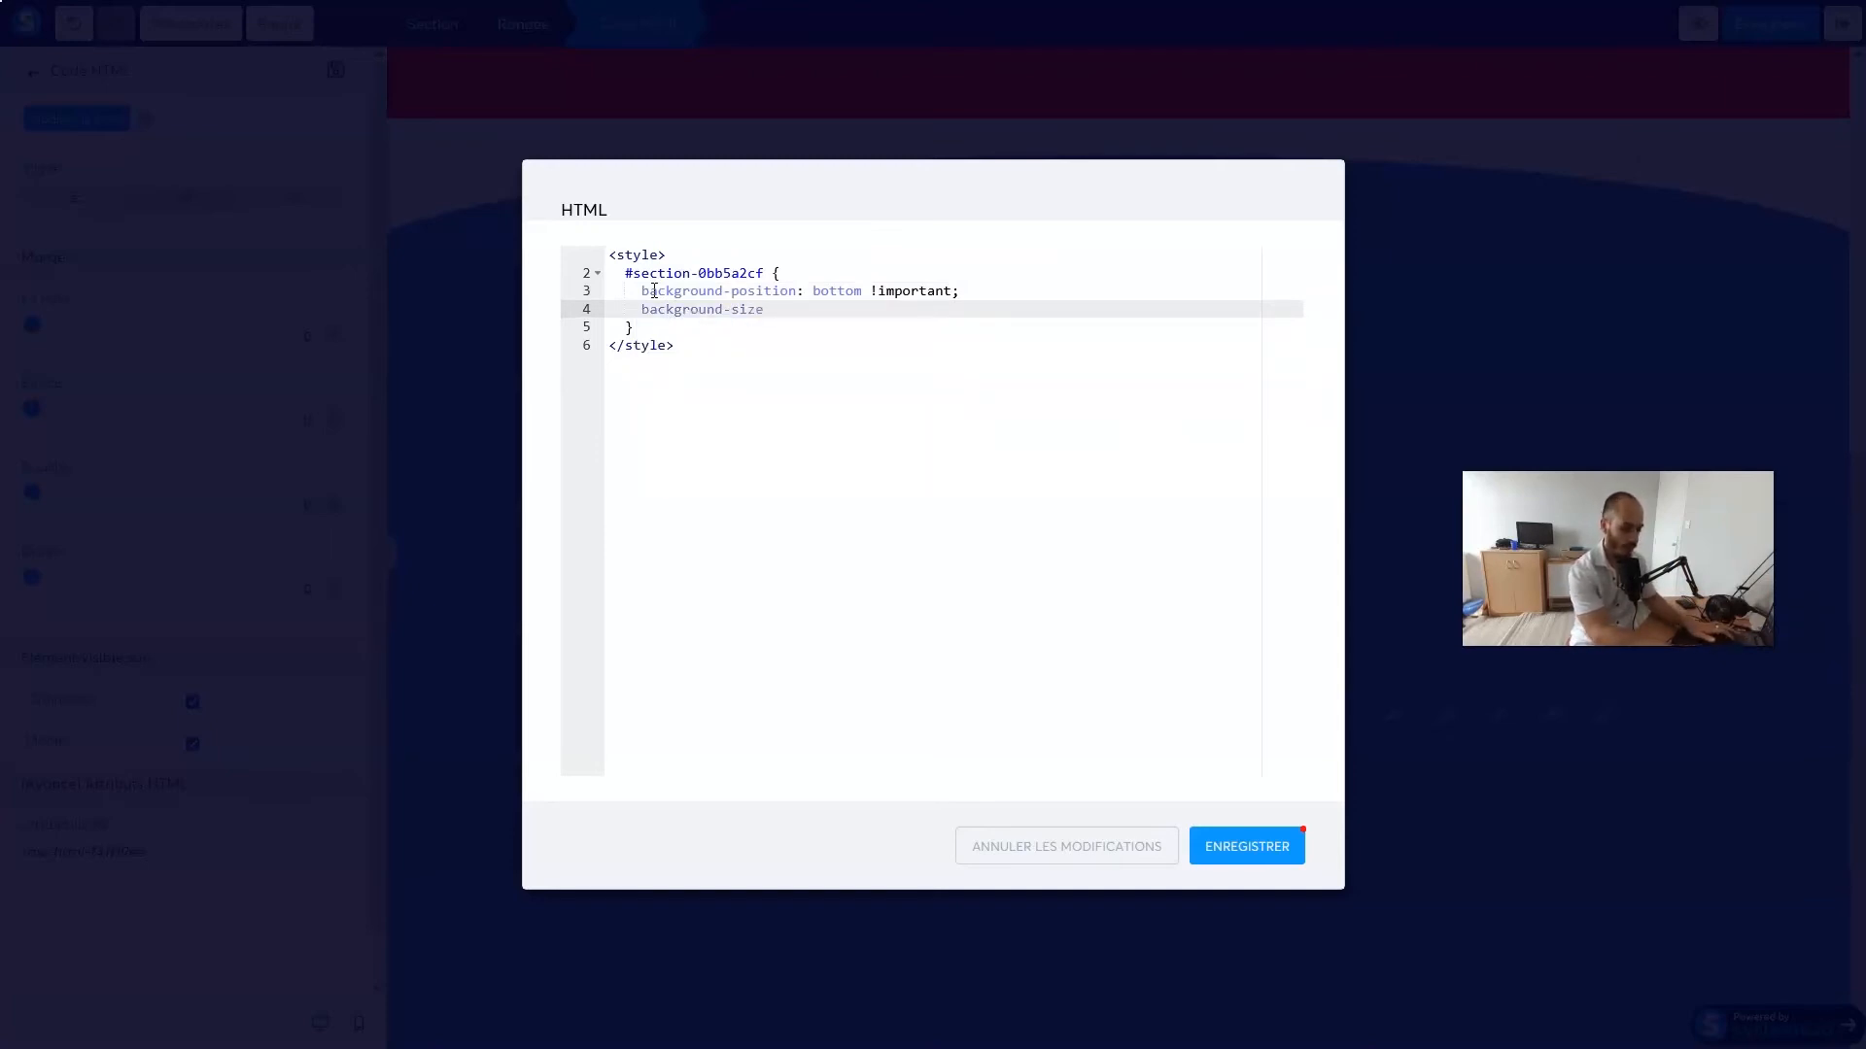
type(": 100% 10")
key("BackSpace")
type("% 100")
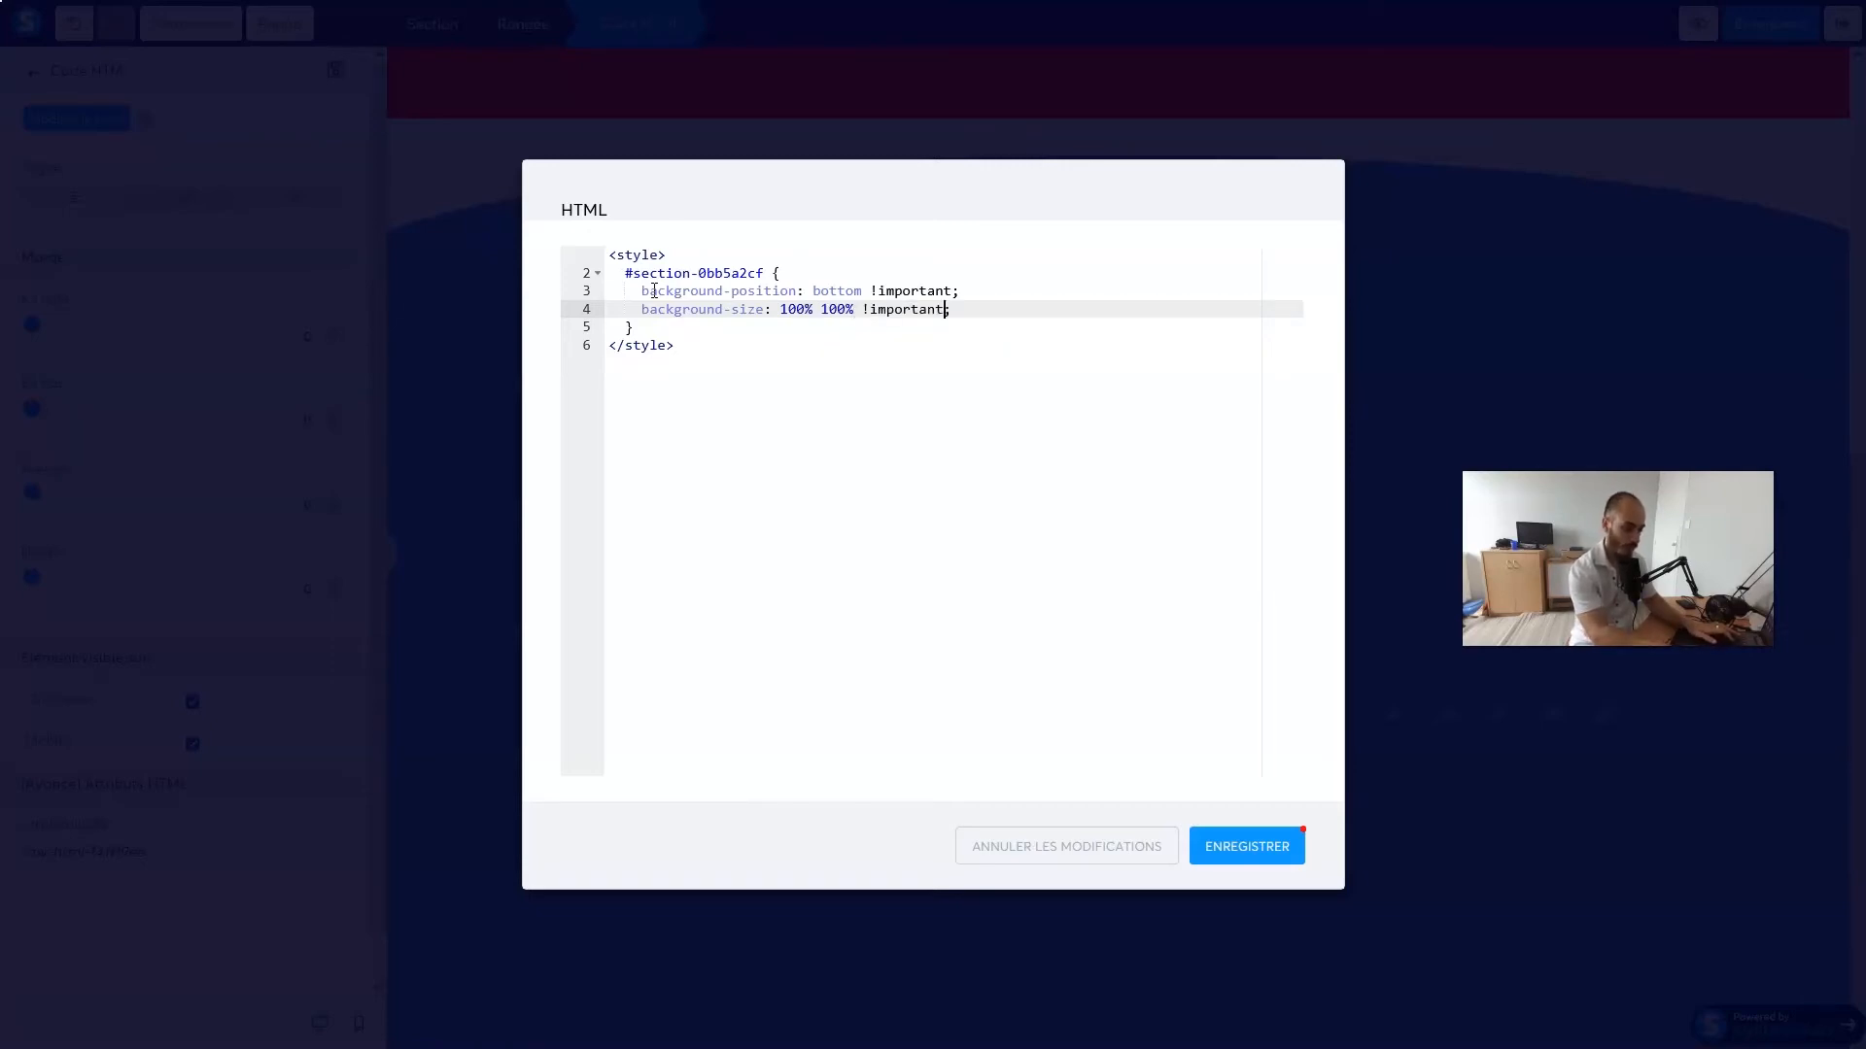
left_click(1223, 845)
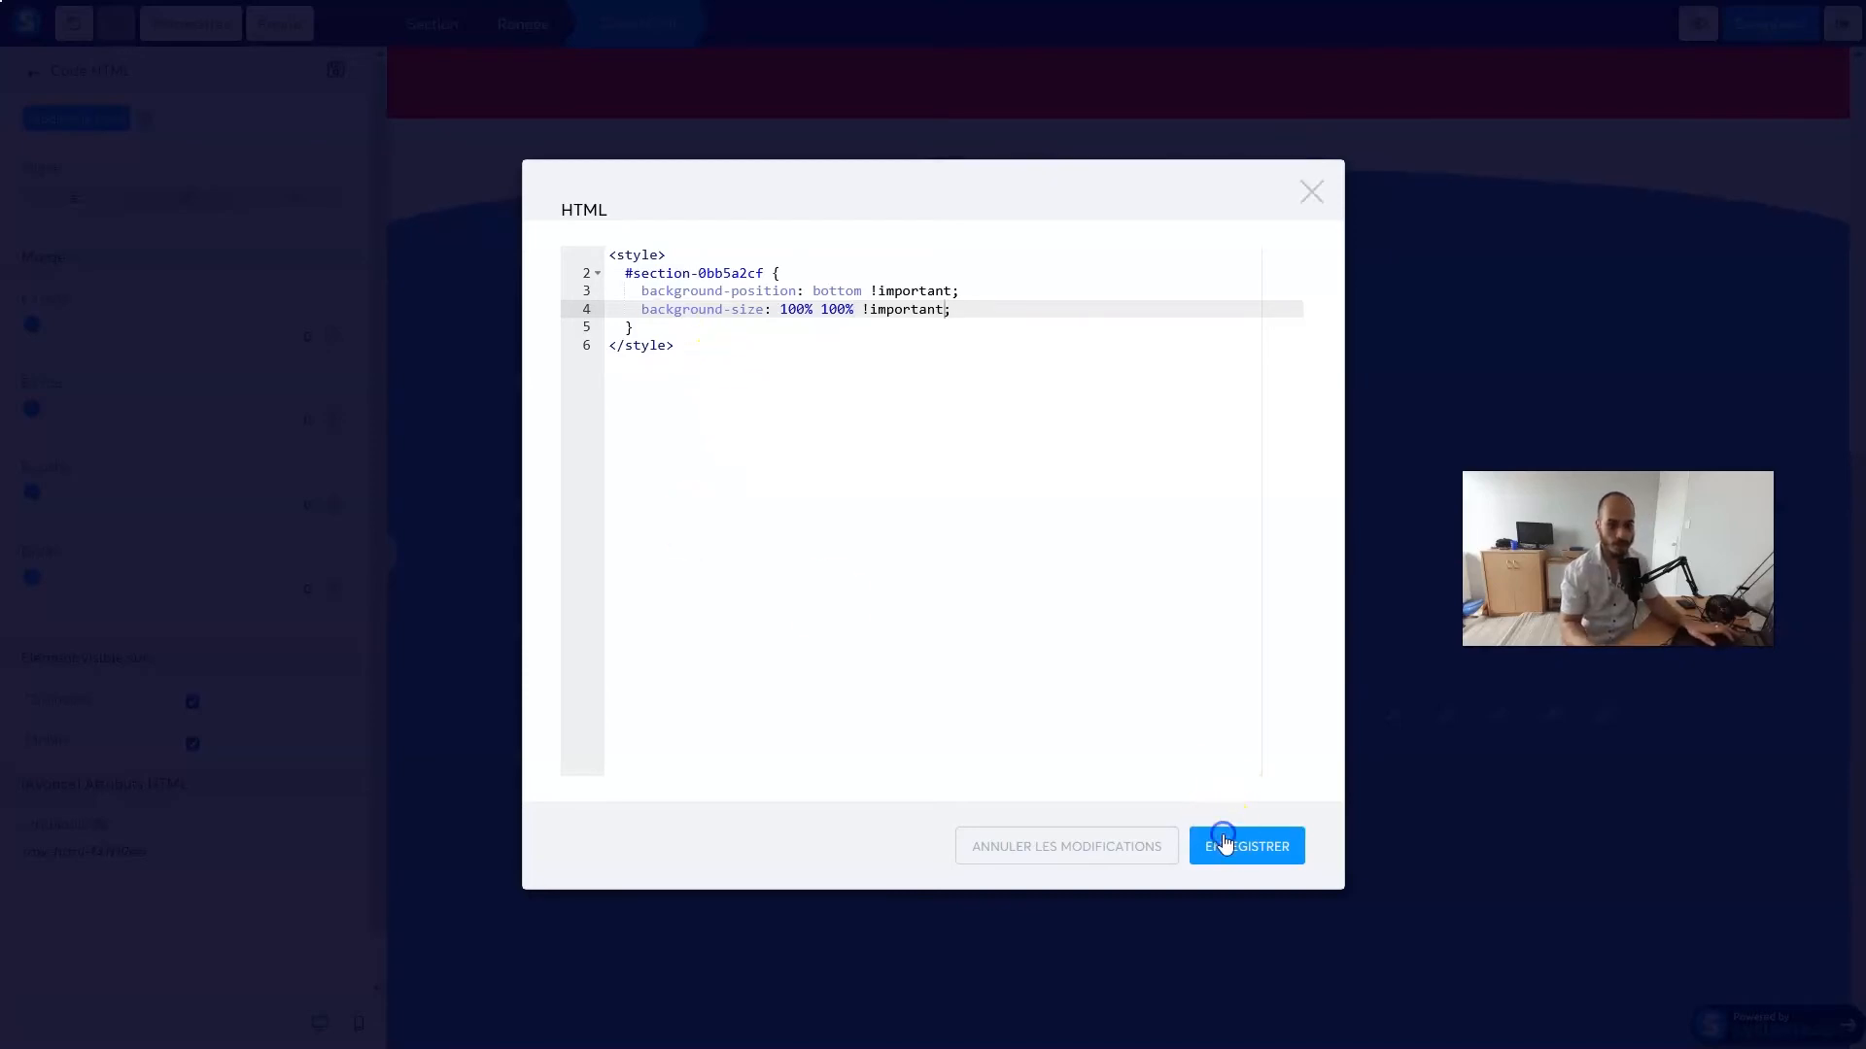
Save the page and preview it to examine the curved divider between the red and blue sections
left_click(1746, 39)
left_click(1687, 26)
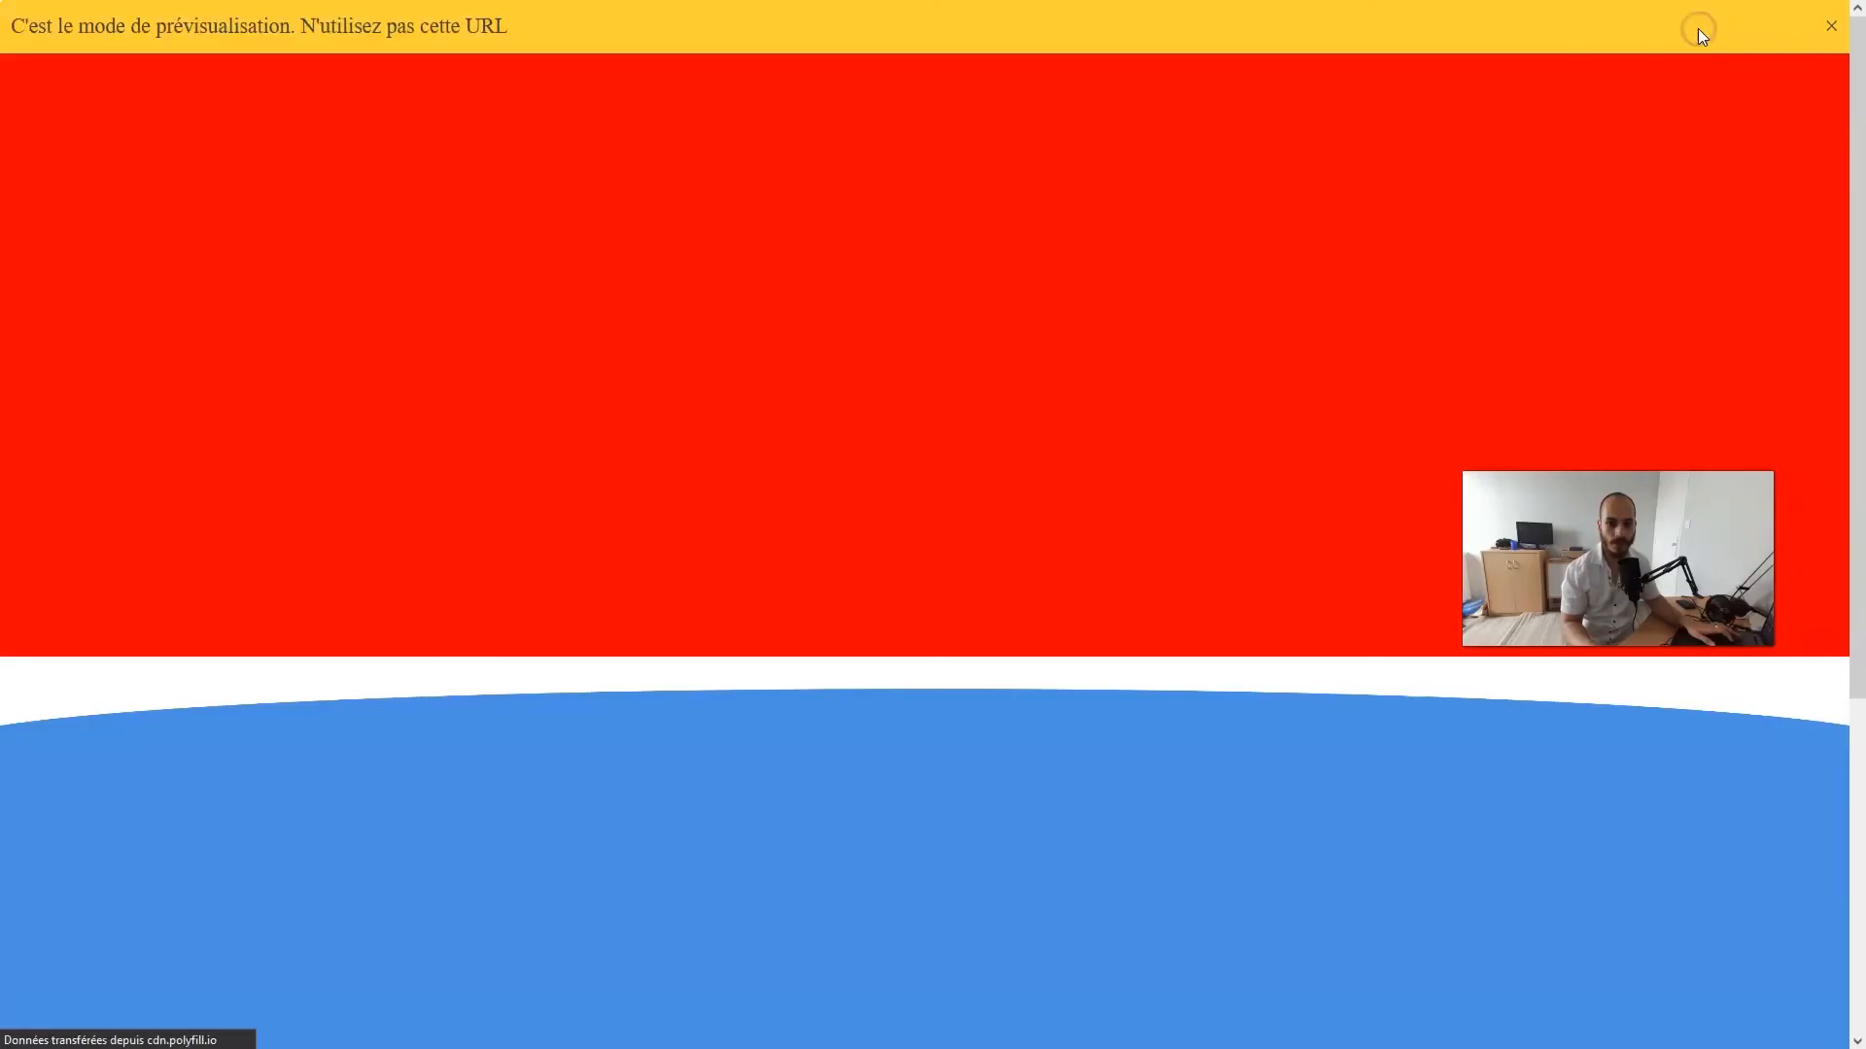
scroll(1145, 545, "down", 3)
scroll(1088, 487, "up", 2)
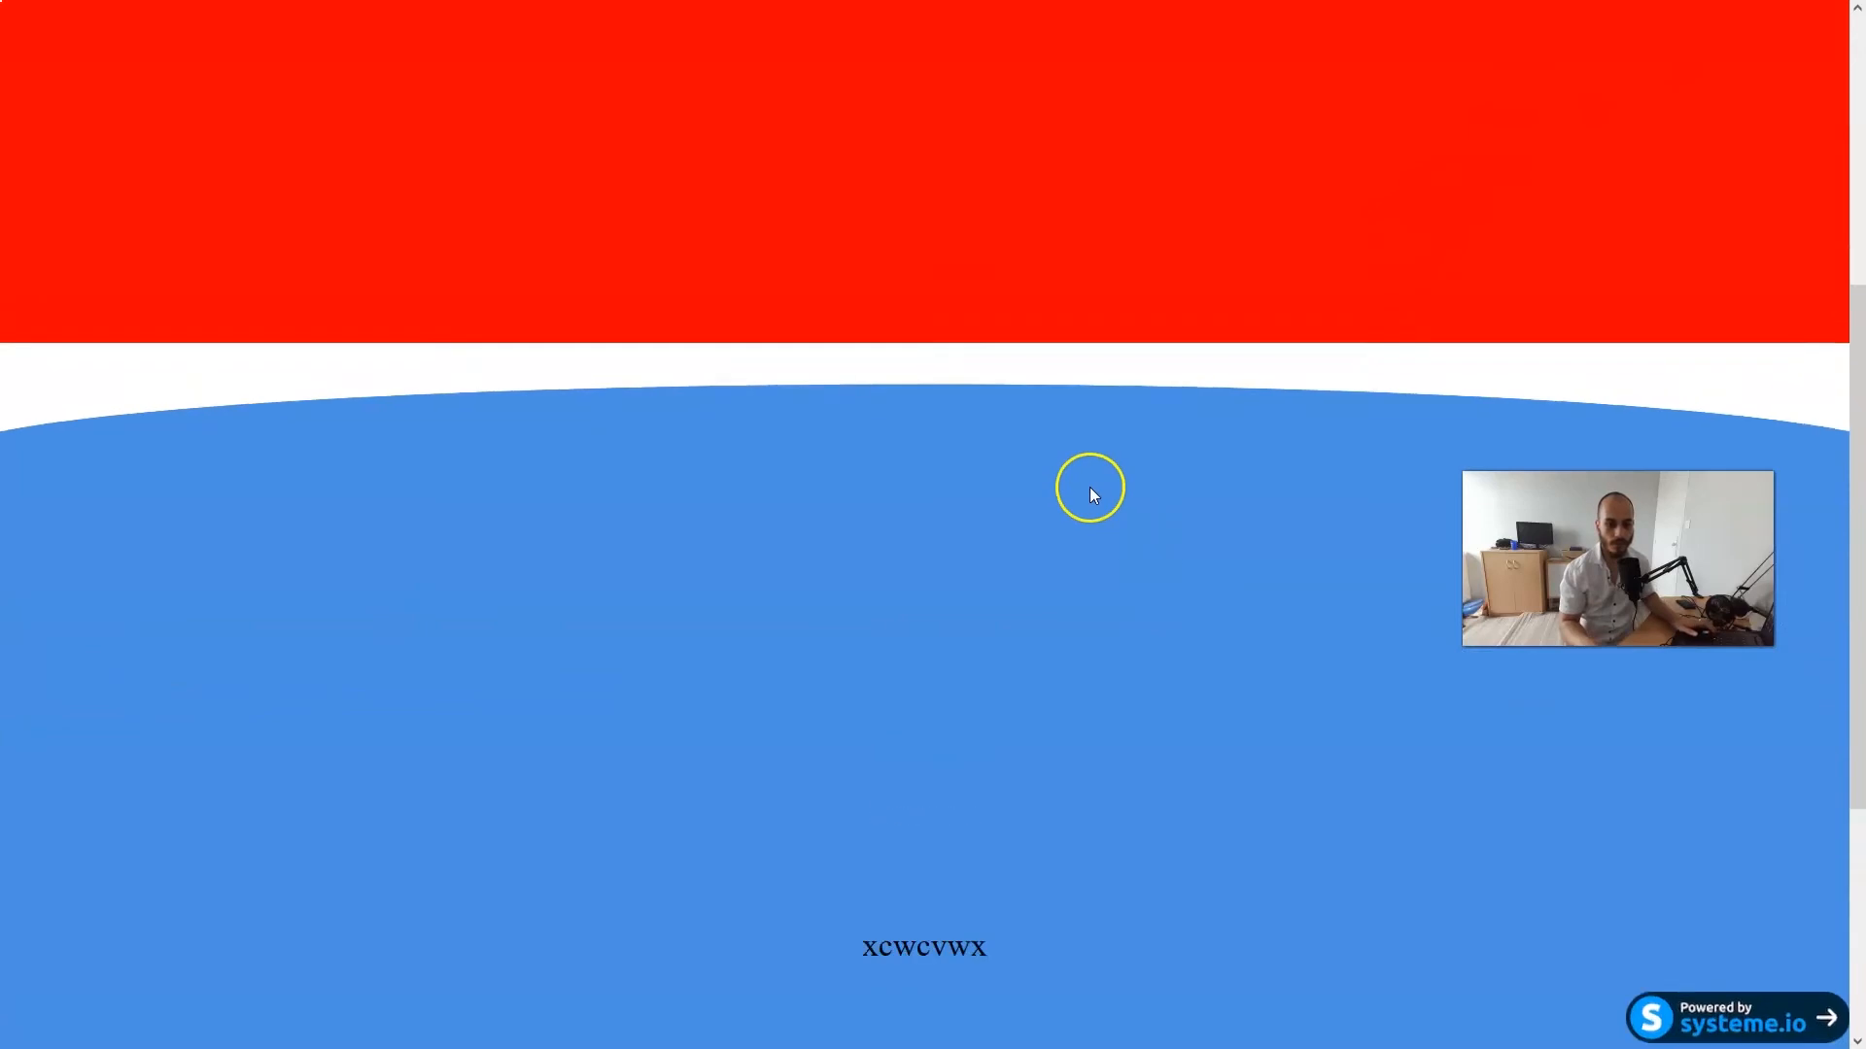
scroll(1095, 475, "down", 6)
scroll(1090, 471, "up", 4)
scroll(1054, 398, "down", 3)
scroll(1210, 243, "up", 5)
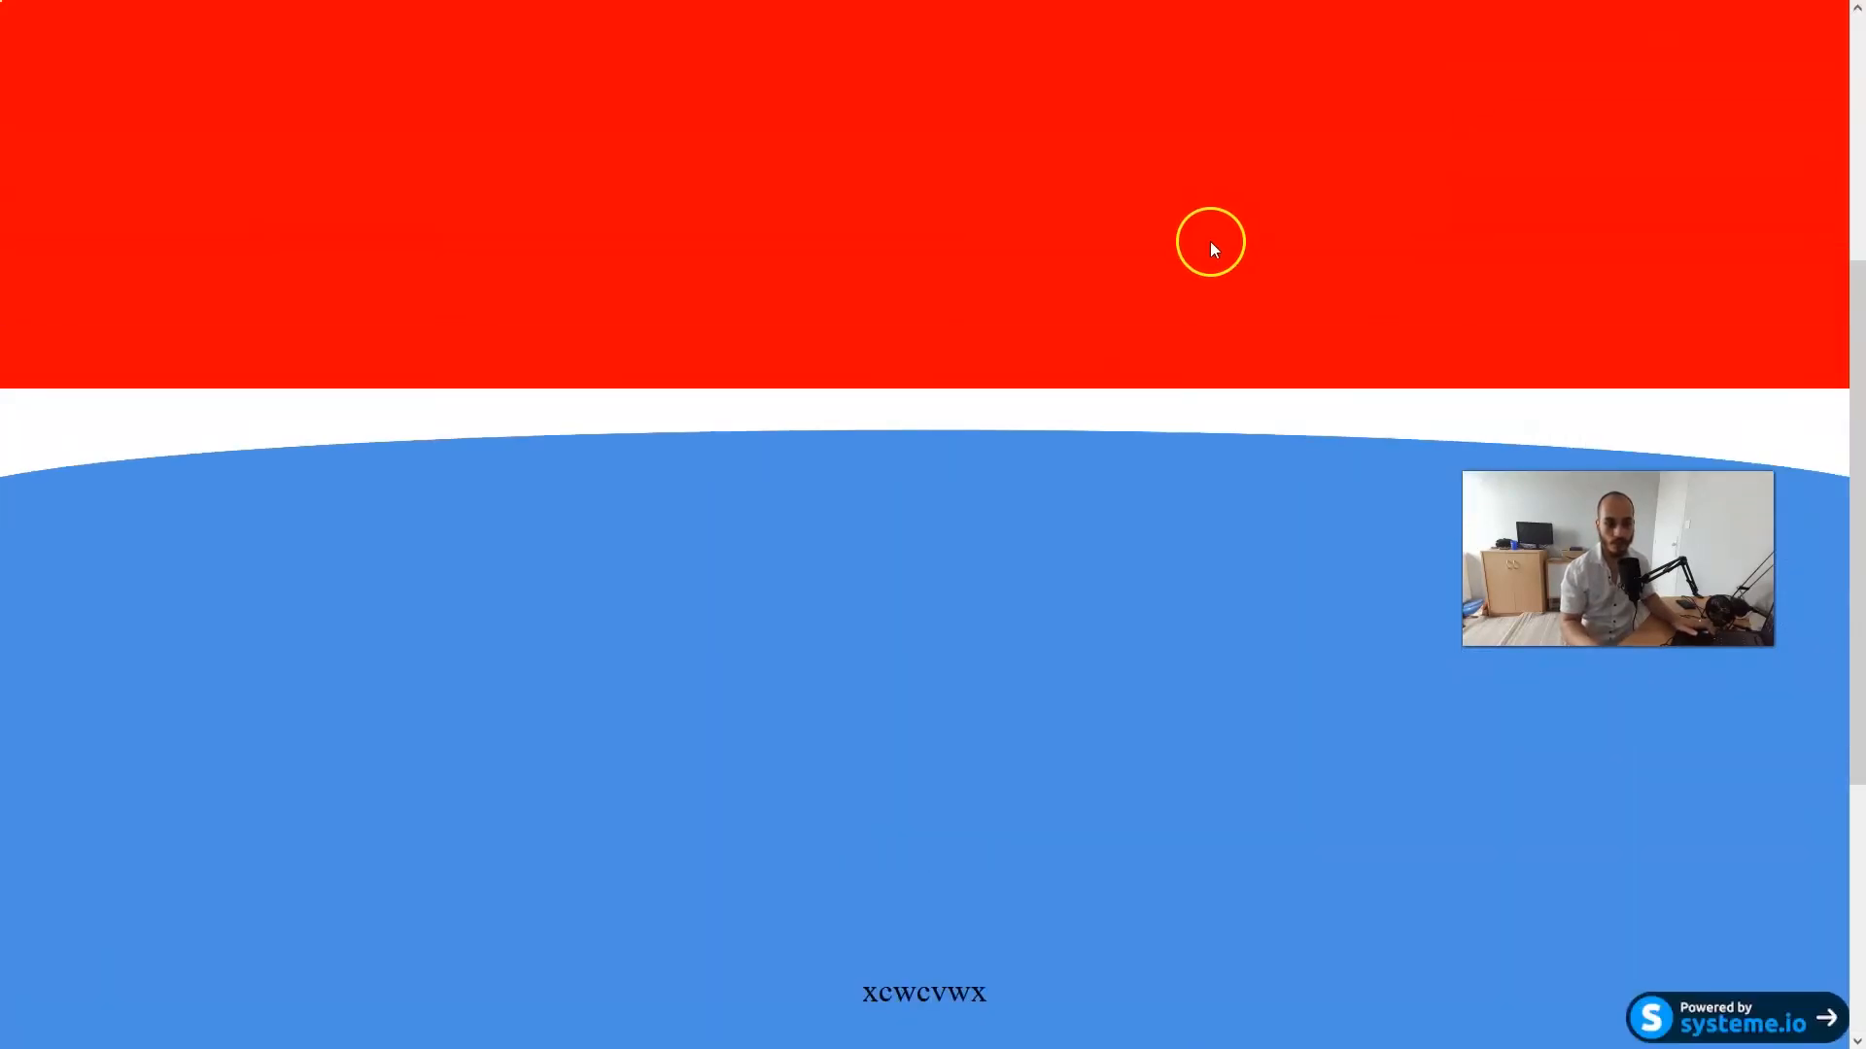
Use the divider section's top margin to move it up over the red section and preview the page
left_click(97, 21)
left_click(1468, 214)
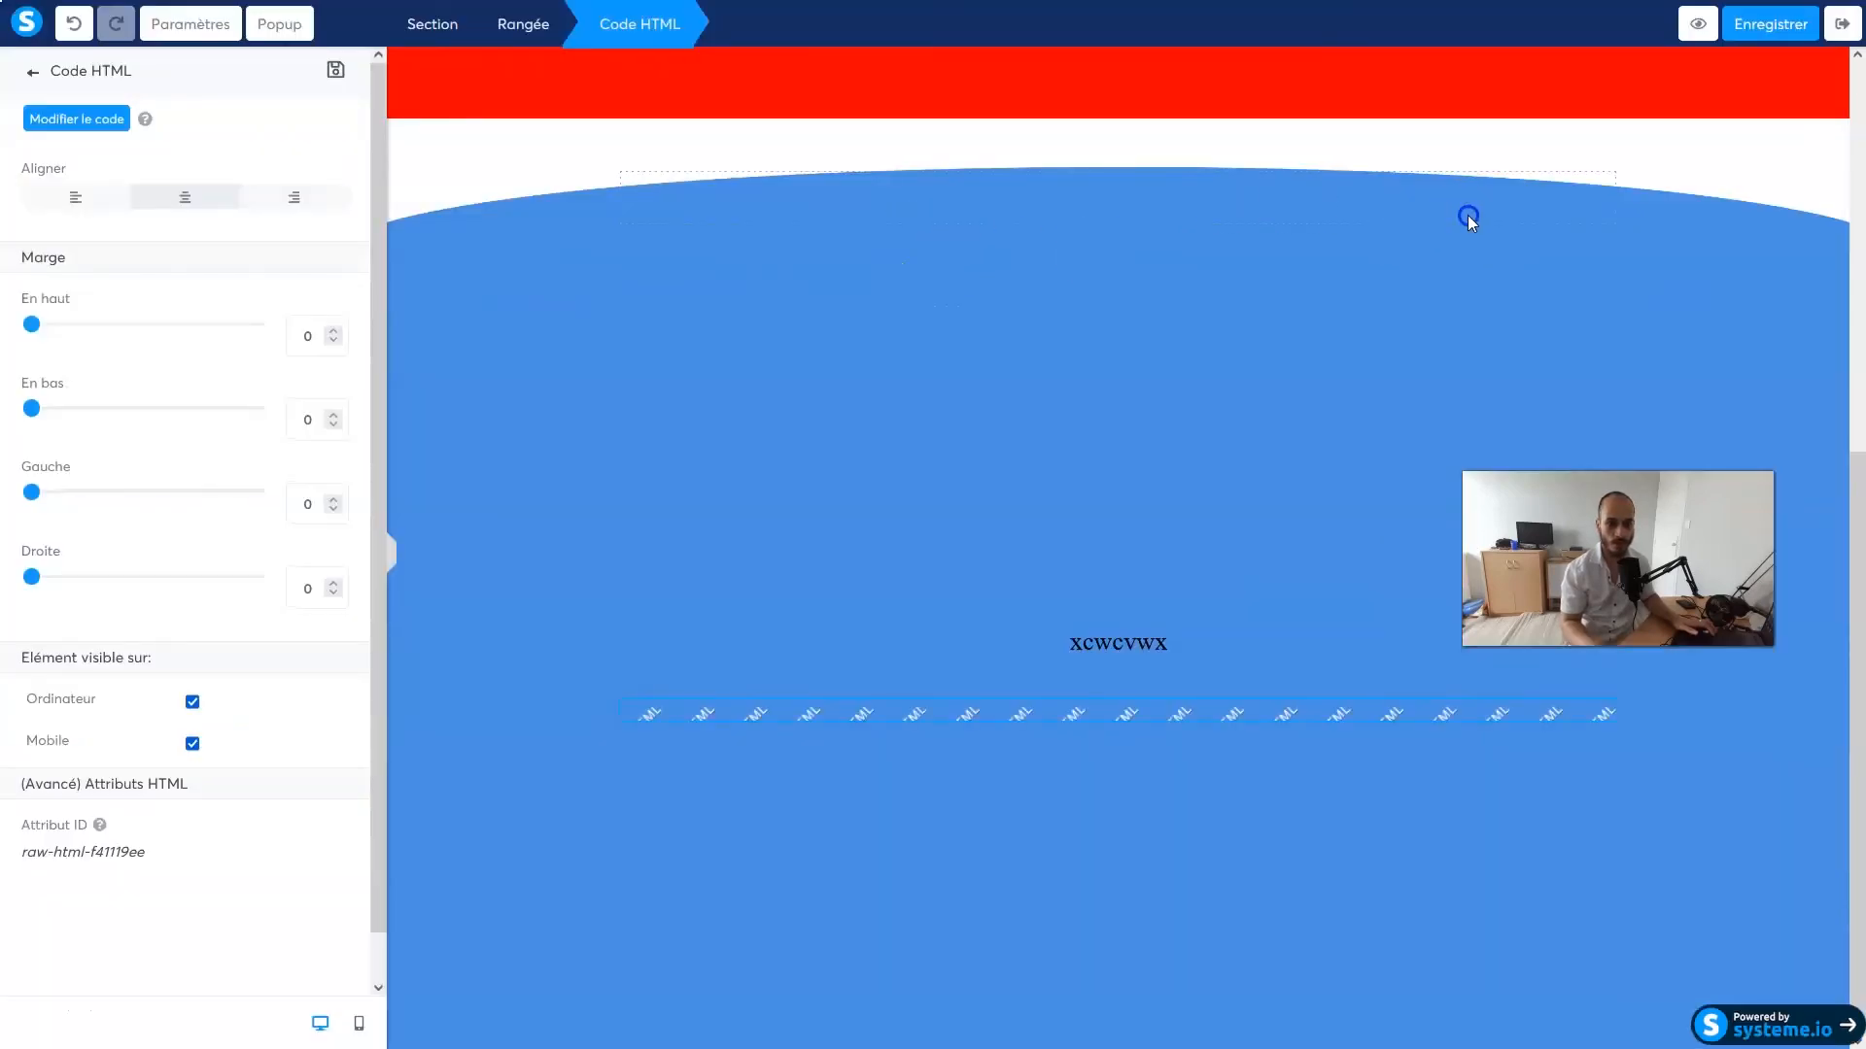
left_click(1743, 105)
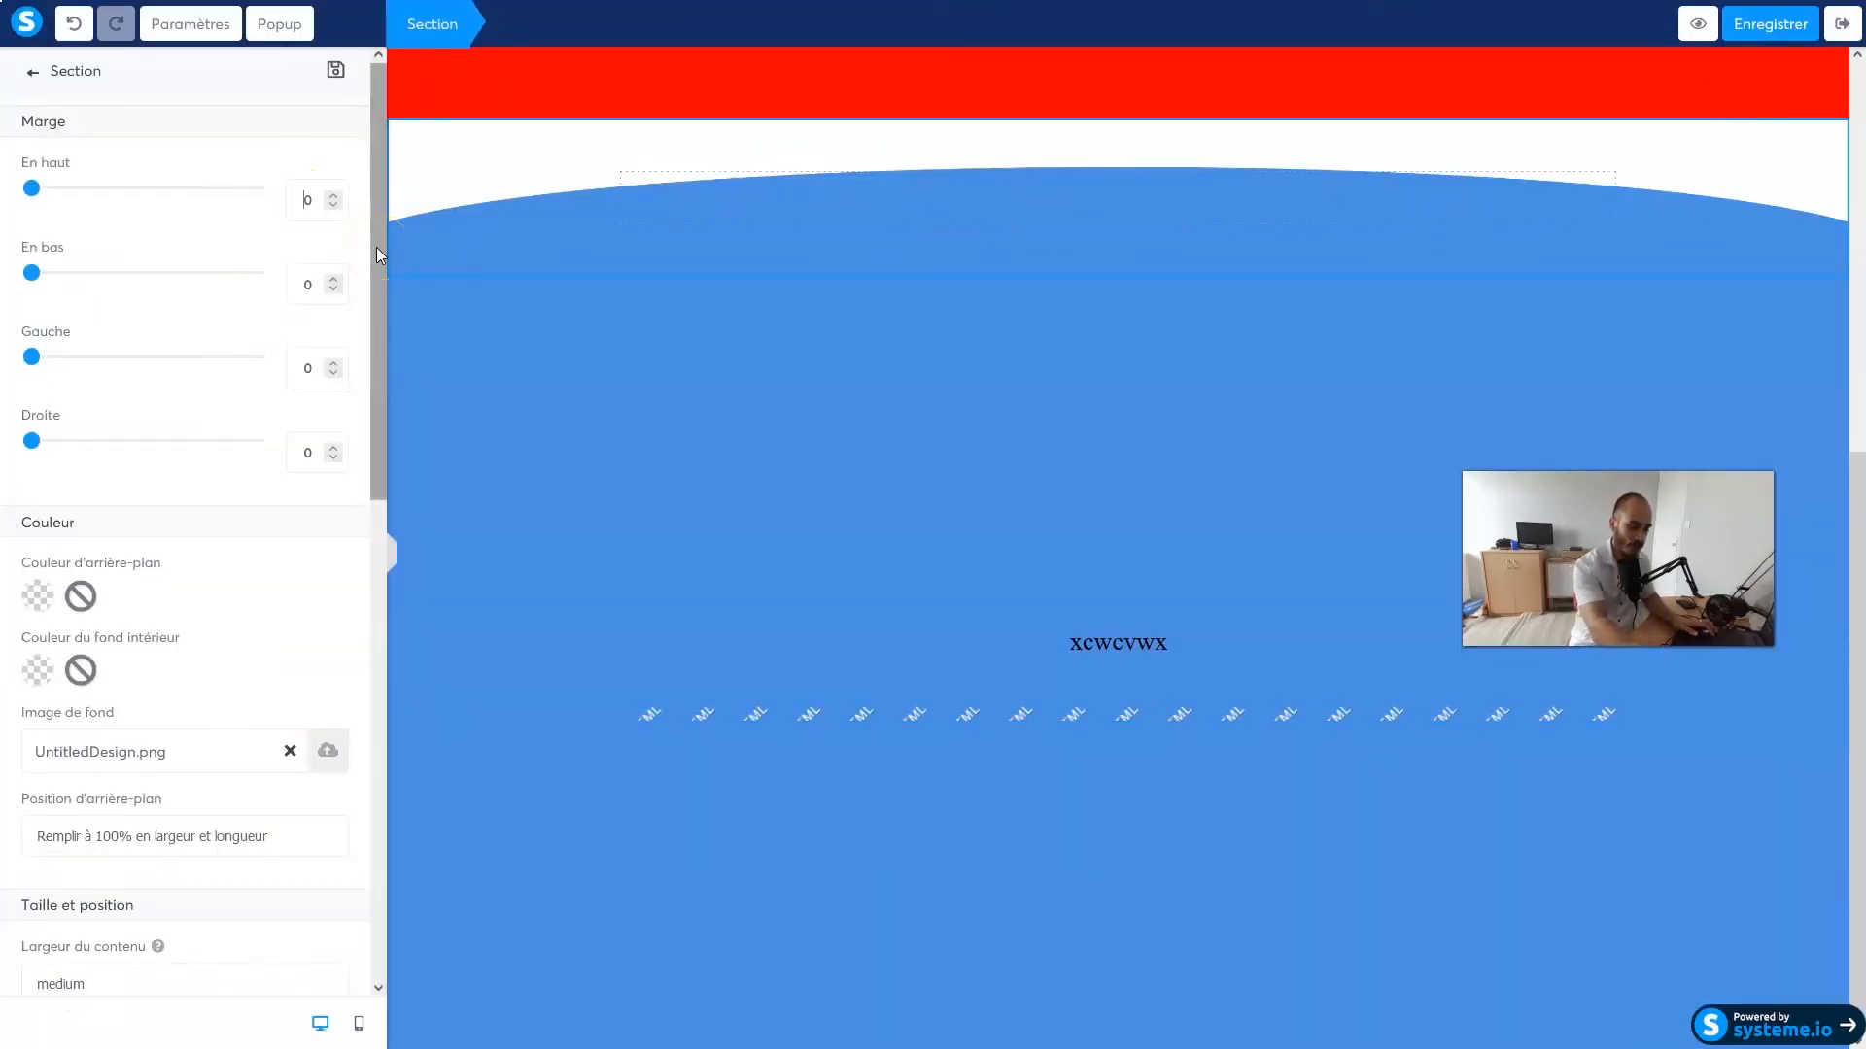
left_click(1697, 23)
scroll(1397, 253, "down", 3)
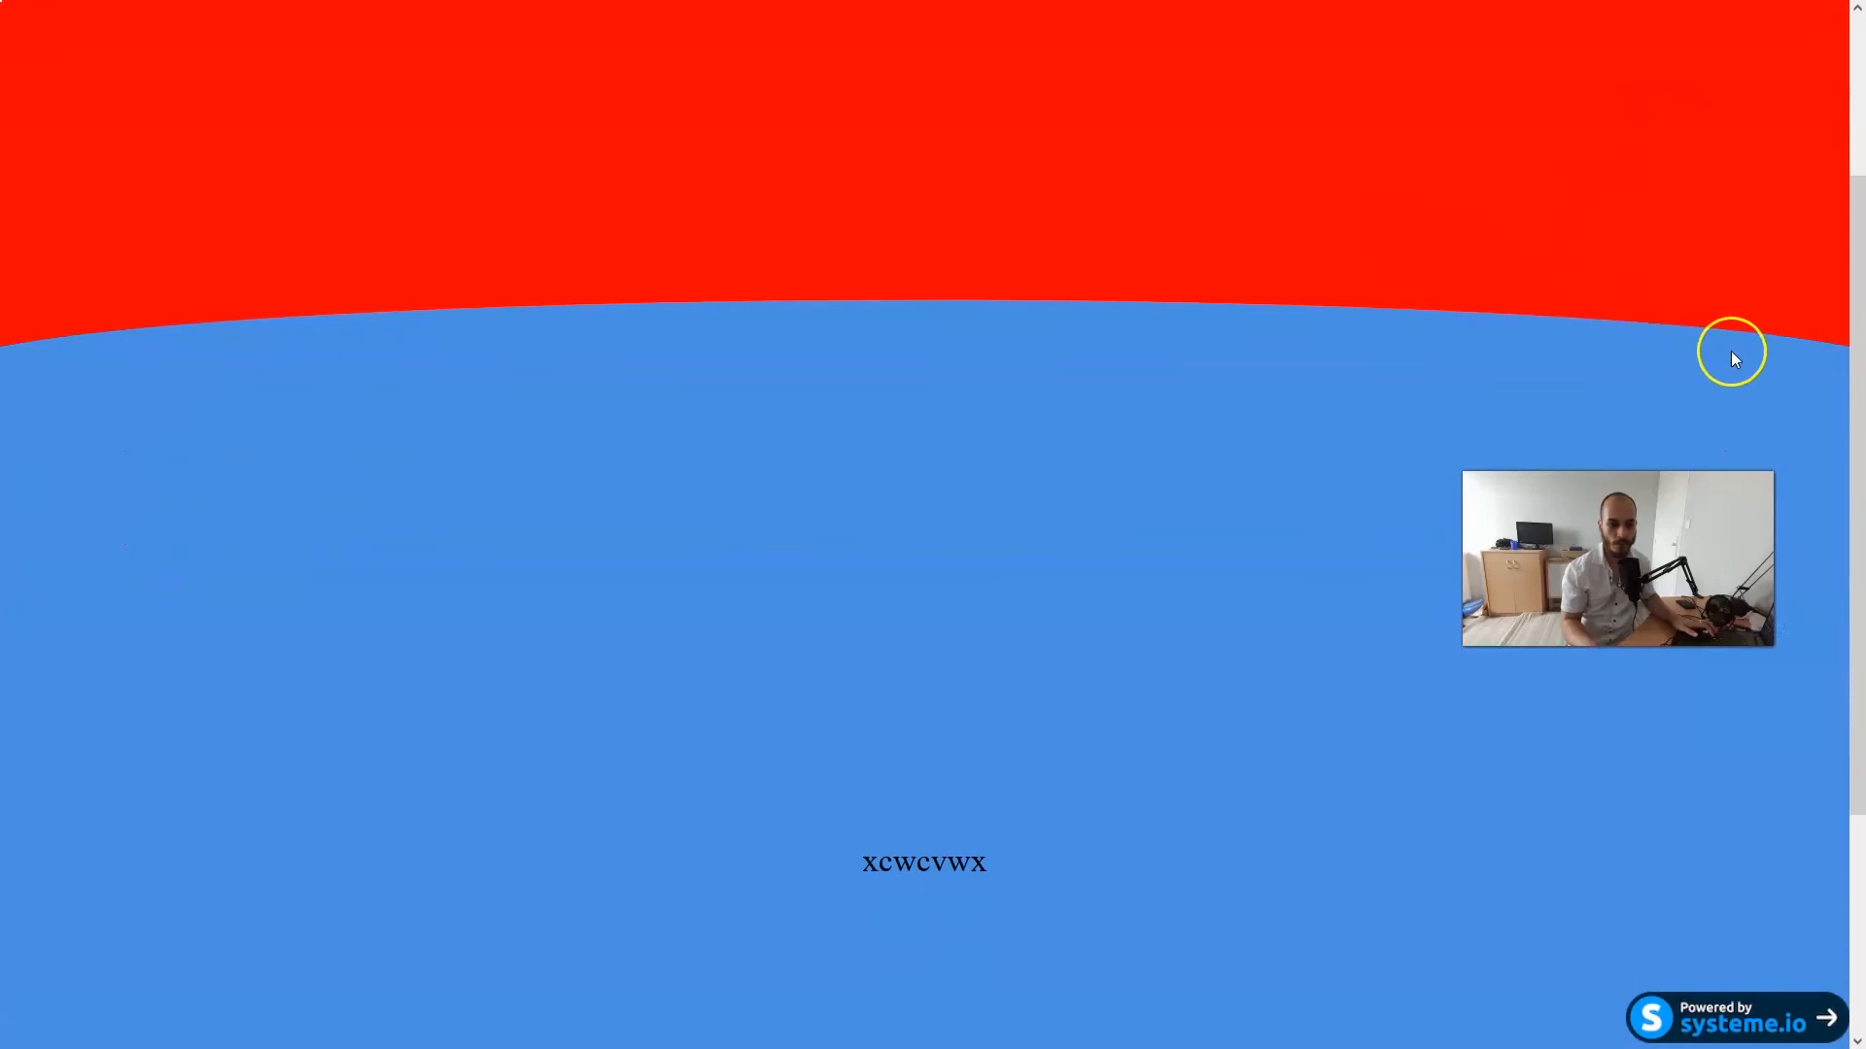
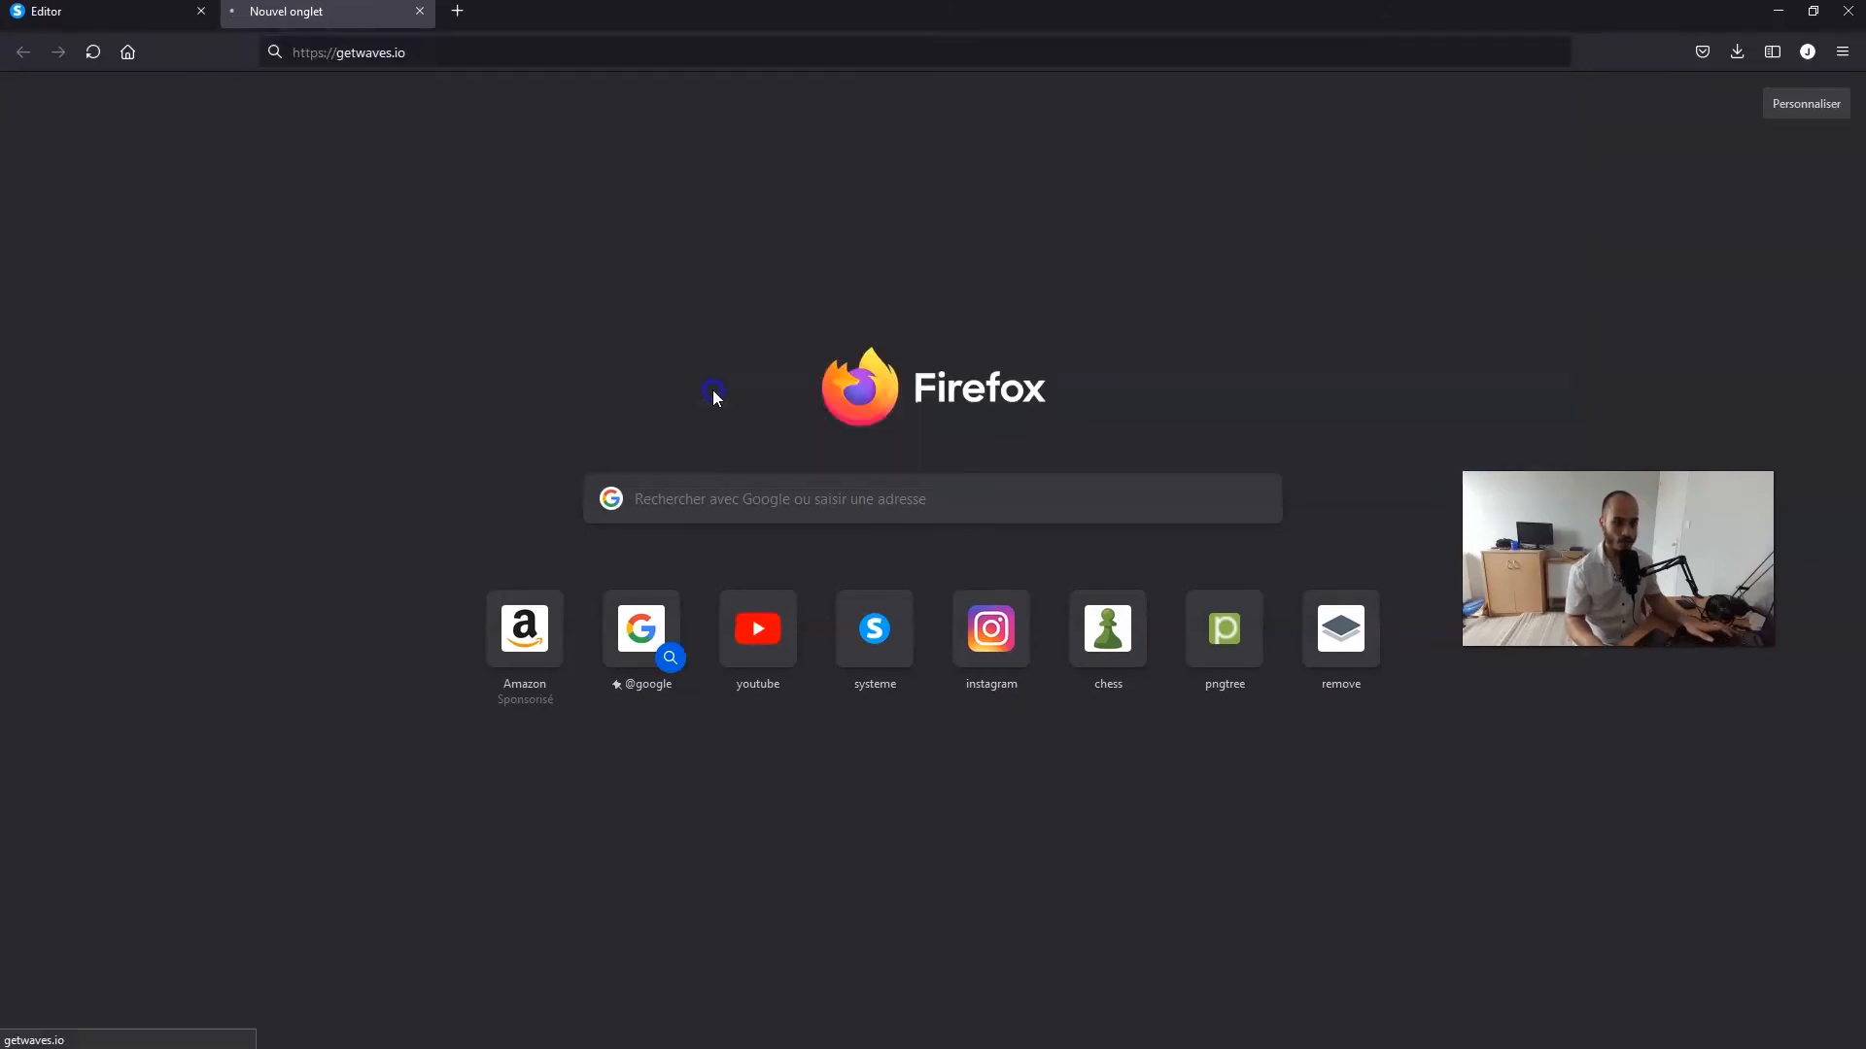
On getwaves.io, lower the wave's complexity and set its colour to the blue section's background colour, #4A90E2
scroll(725, 650, "down", 2)
scroll(725, 649, "down", 1)
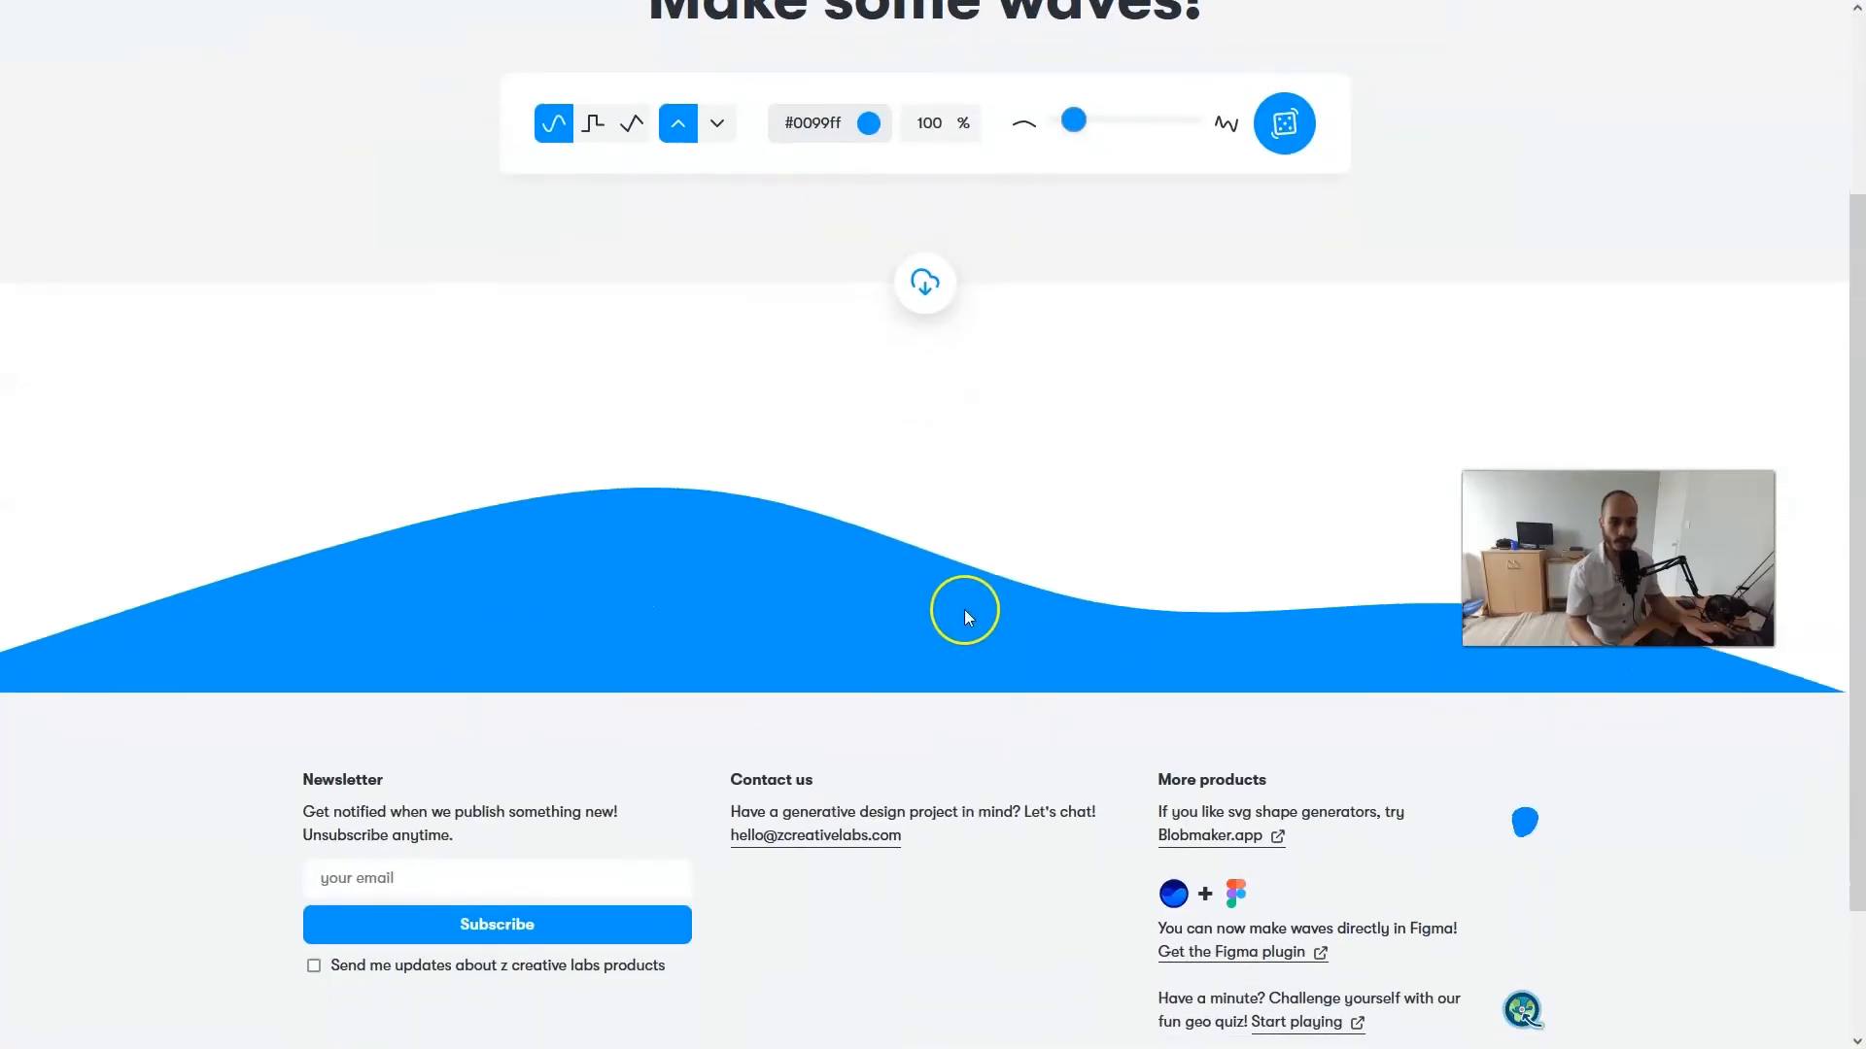
scroll(783, 434, "up", 3)
mouse_move(1074, 287)
left_mouse_down()
mouse_move(1174, 294)
mouse_move(1067, 286)
left_mouse_up()
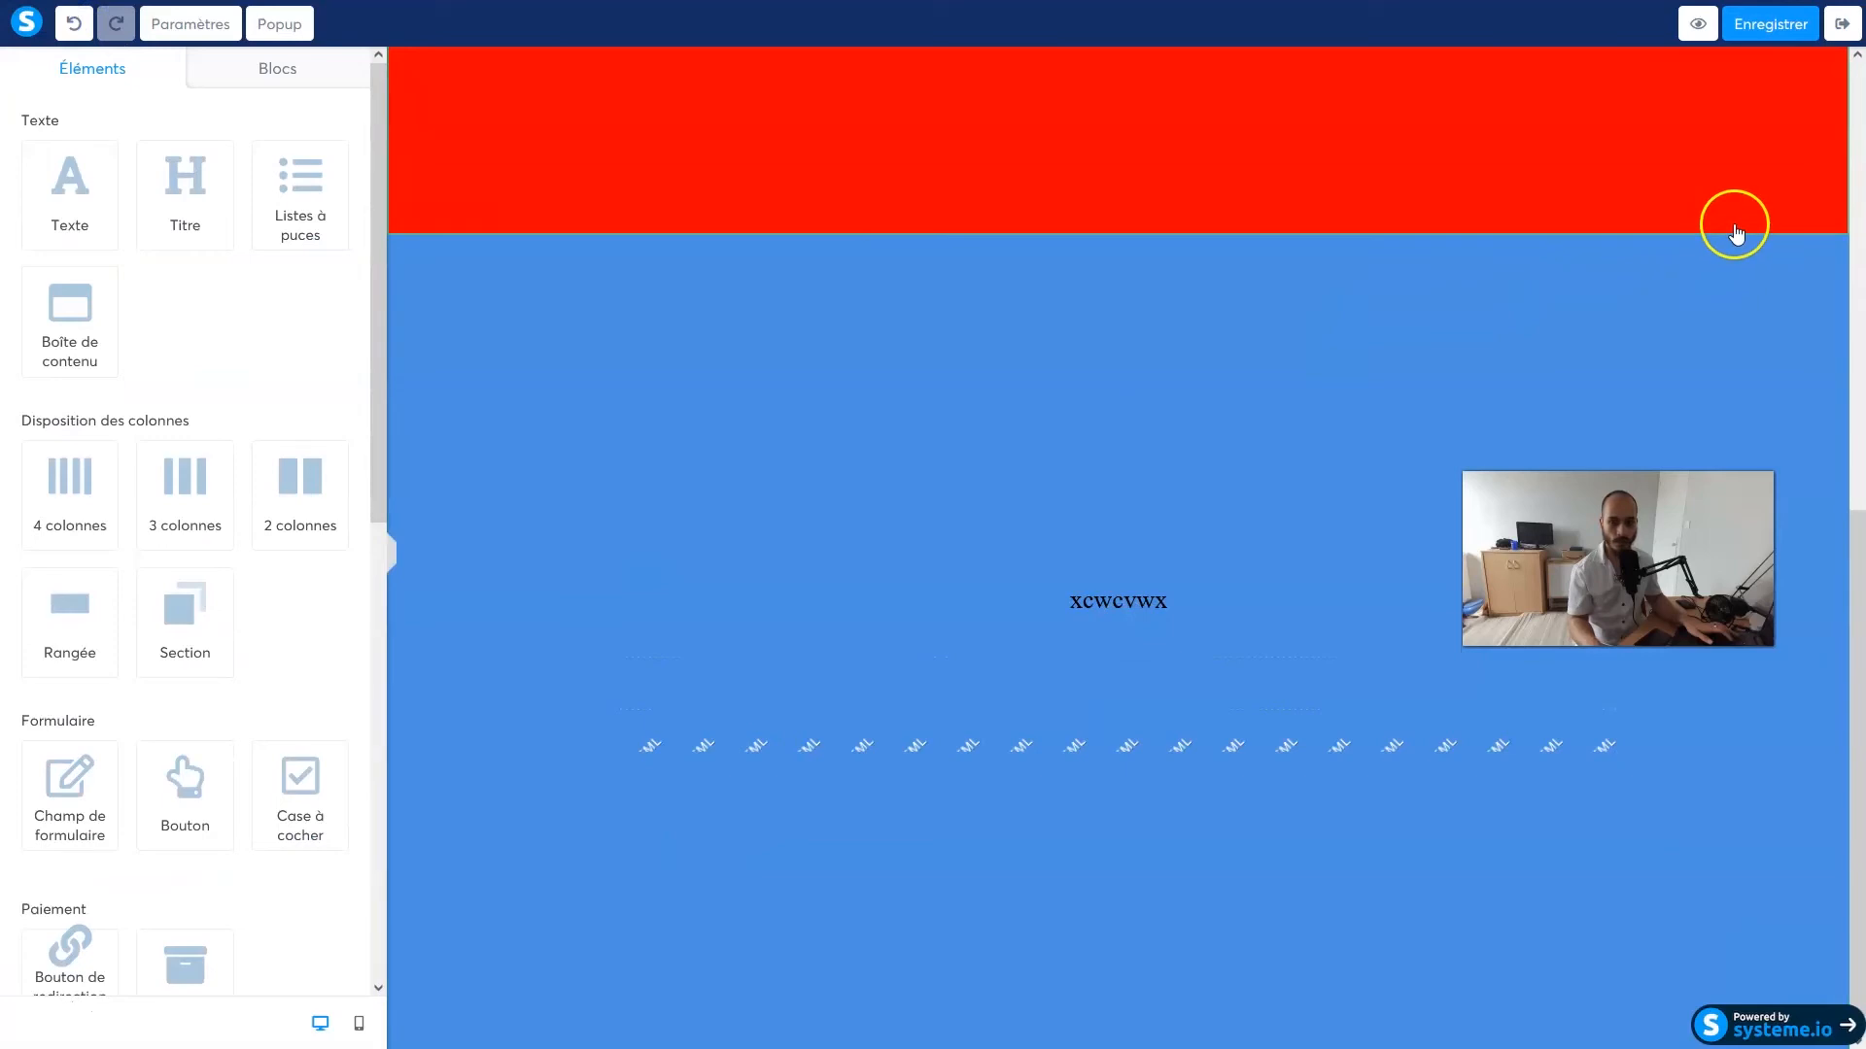
left_click(1743, 221)
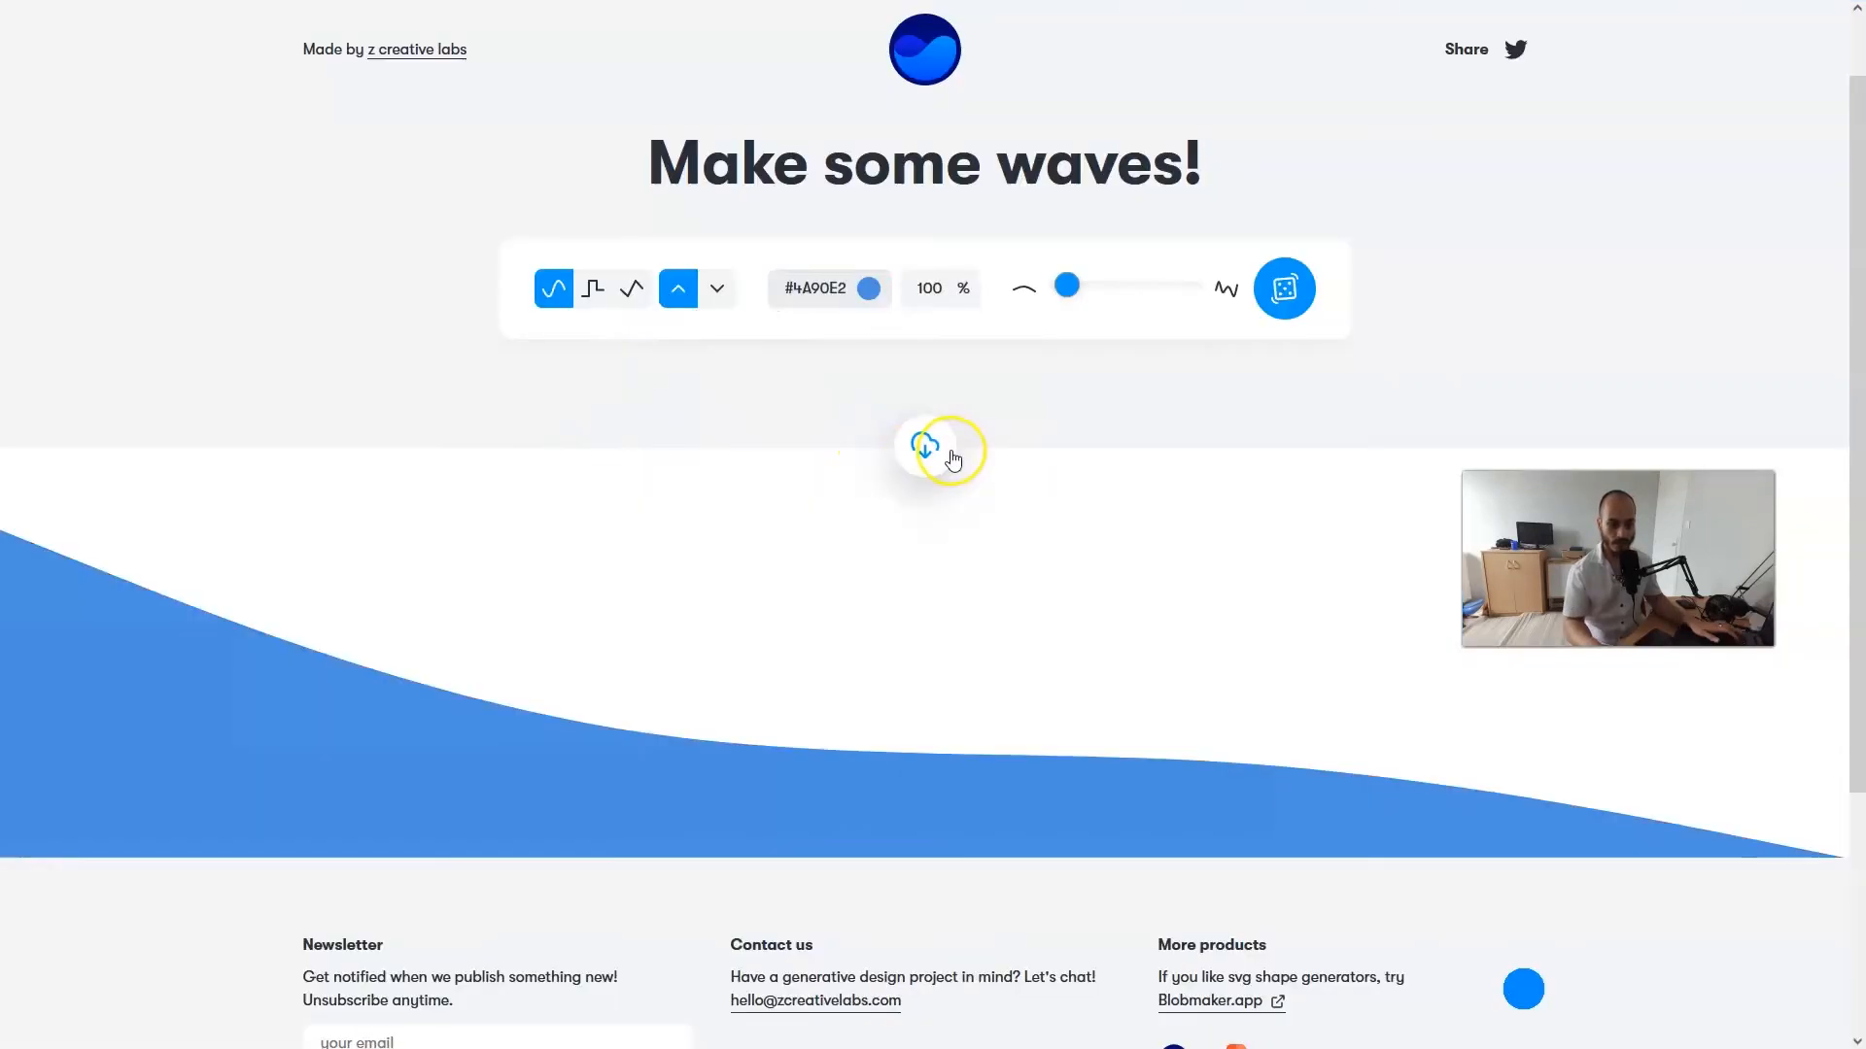
Open the wave's download options and copy its SVG code
left_click(952, 458)
left_click(1011, 643)
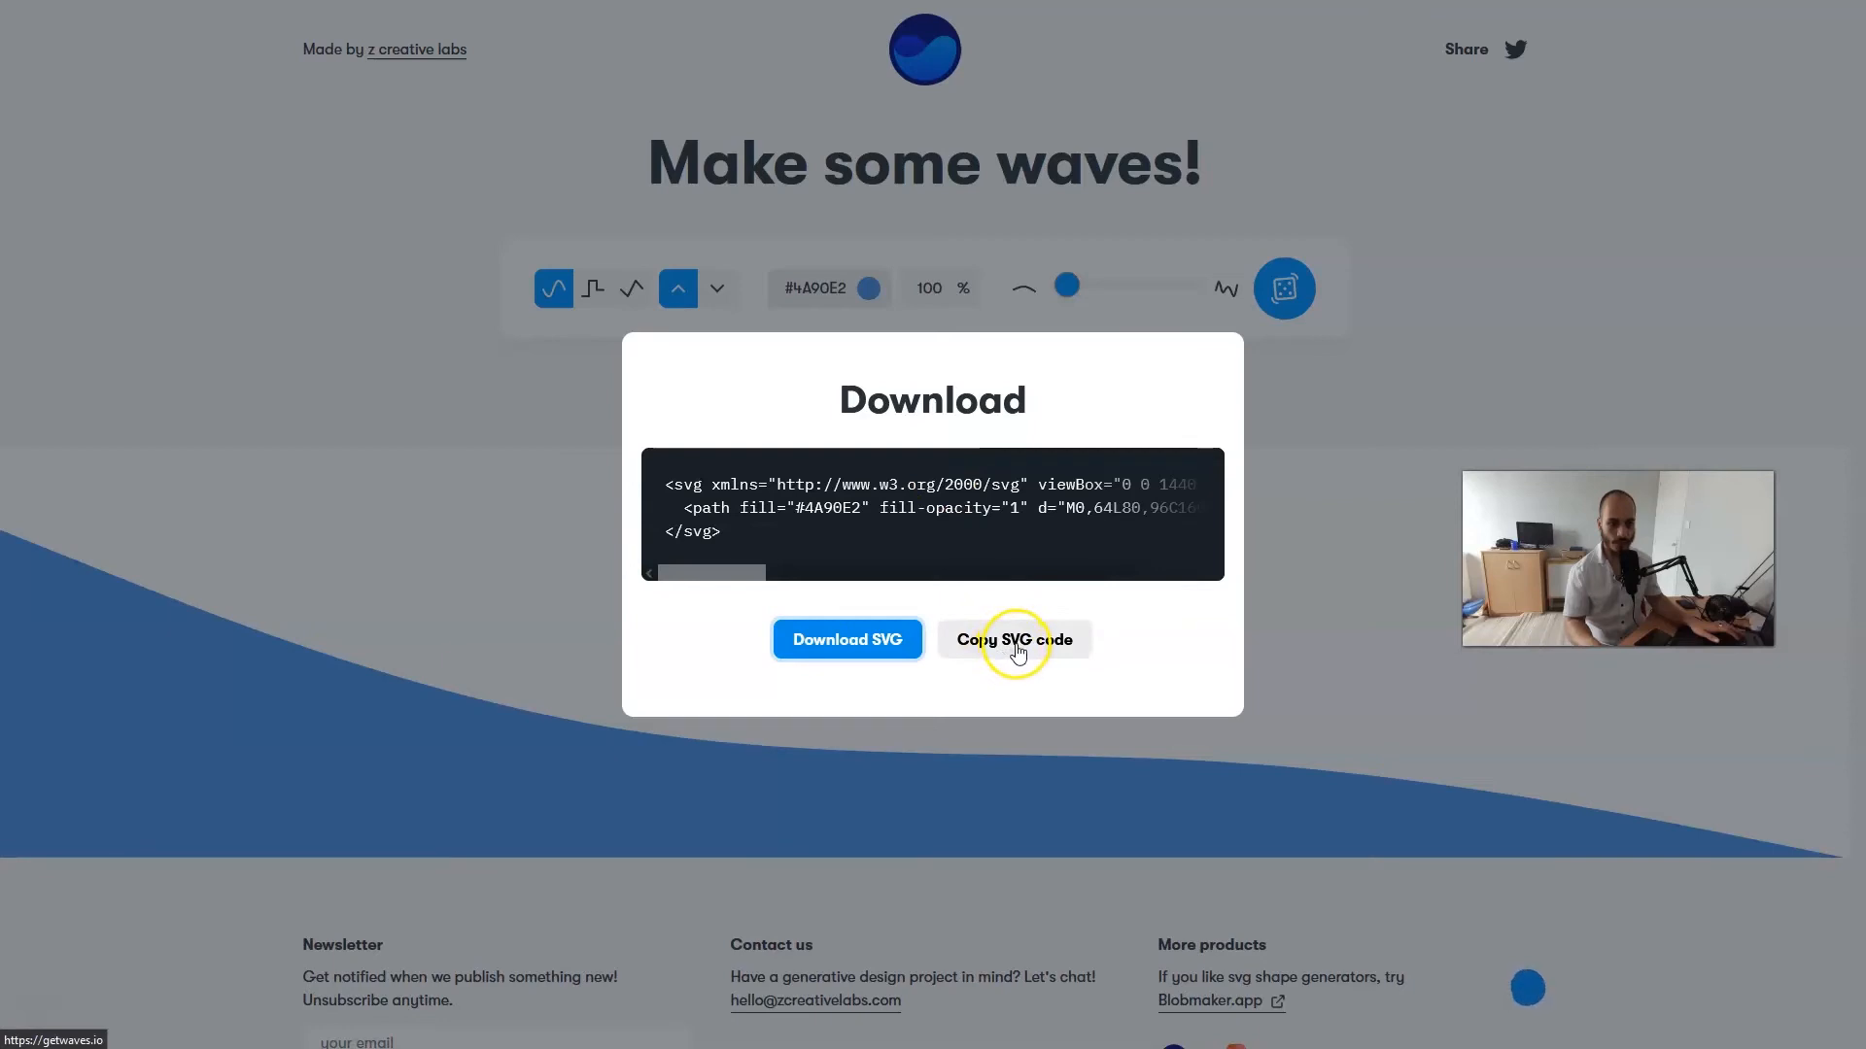
left_click(1017, 645)
mouse_move(730, 575)
left_mouse_down()
mouse_move(1187, 574)
mouse_move(708, 574)
left_mouse_up()
mouse_move(558, 44)
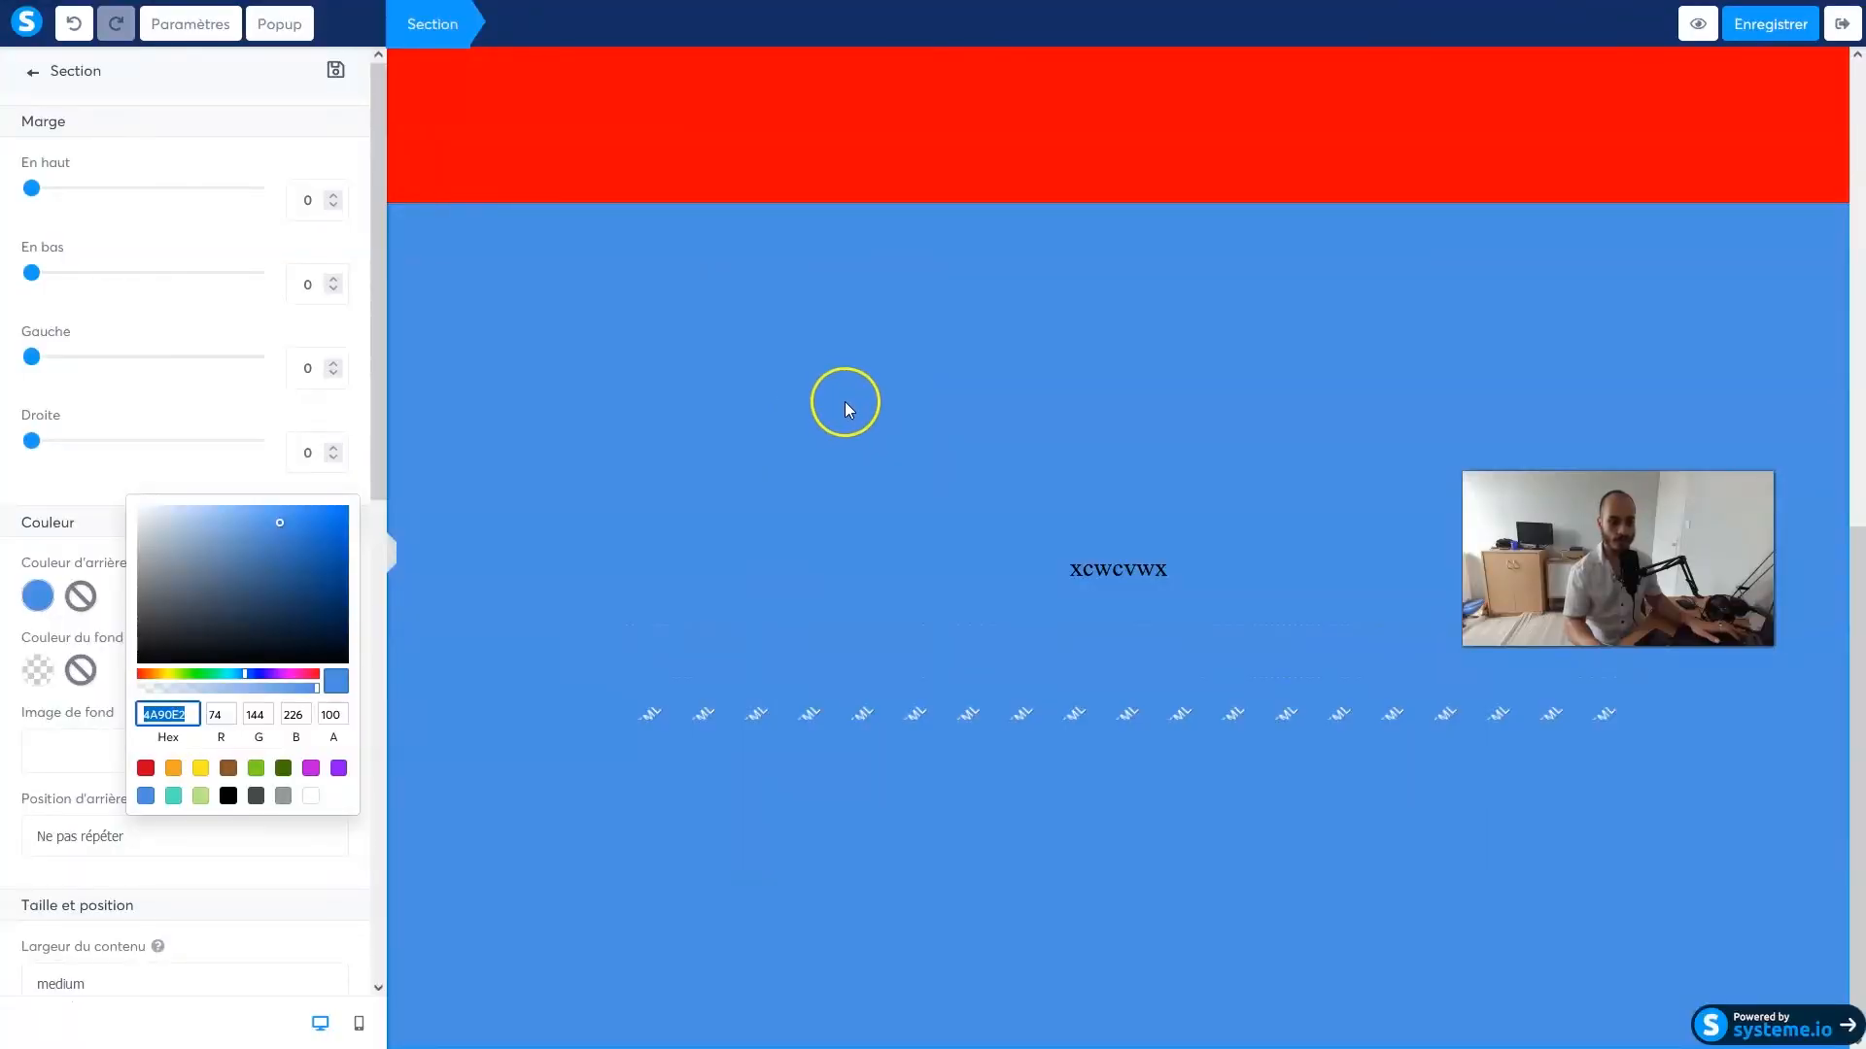
In the systeme.io editor, add an HTML code element below the title in the red section and select it
left_click(789, 435)
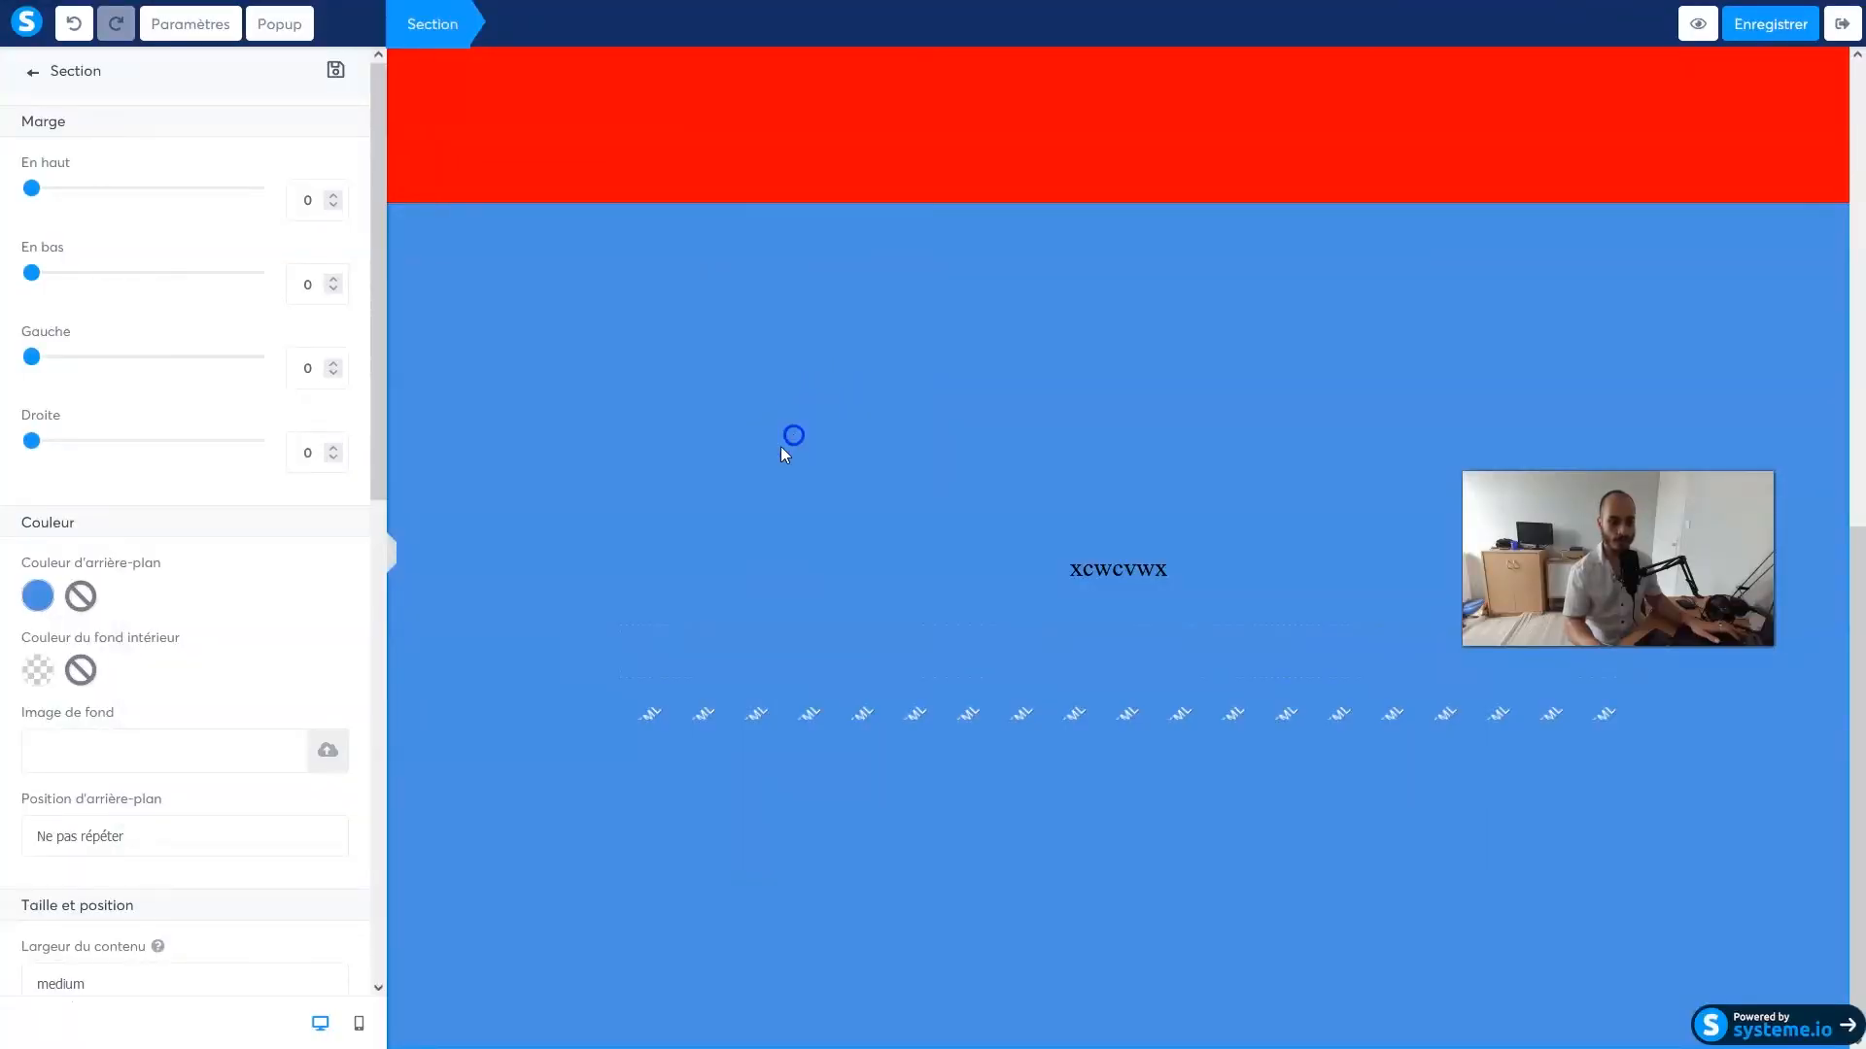
scroll(933, 369, "up", 7)
scroll(1008, 338, "down", 2)
scroll(1069, 282, "up", 2)
scroll(183, 583, "down", 9)
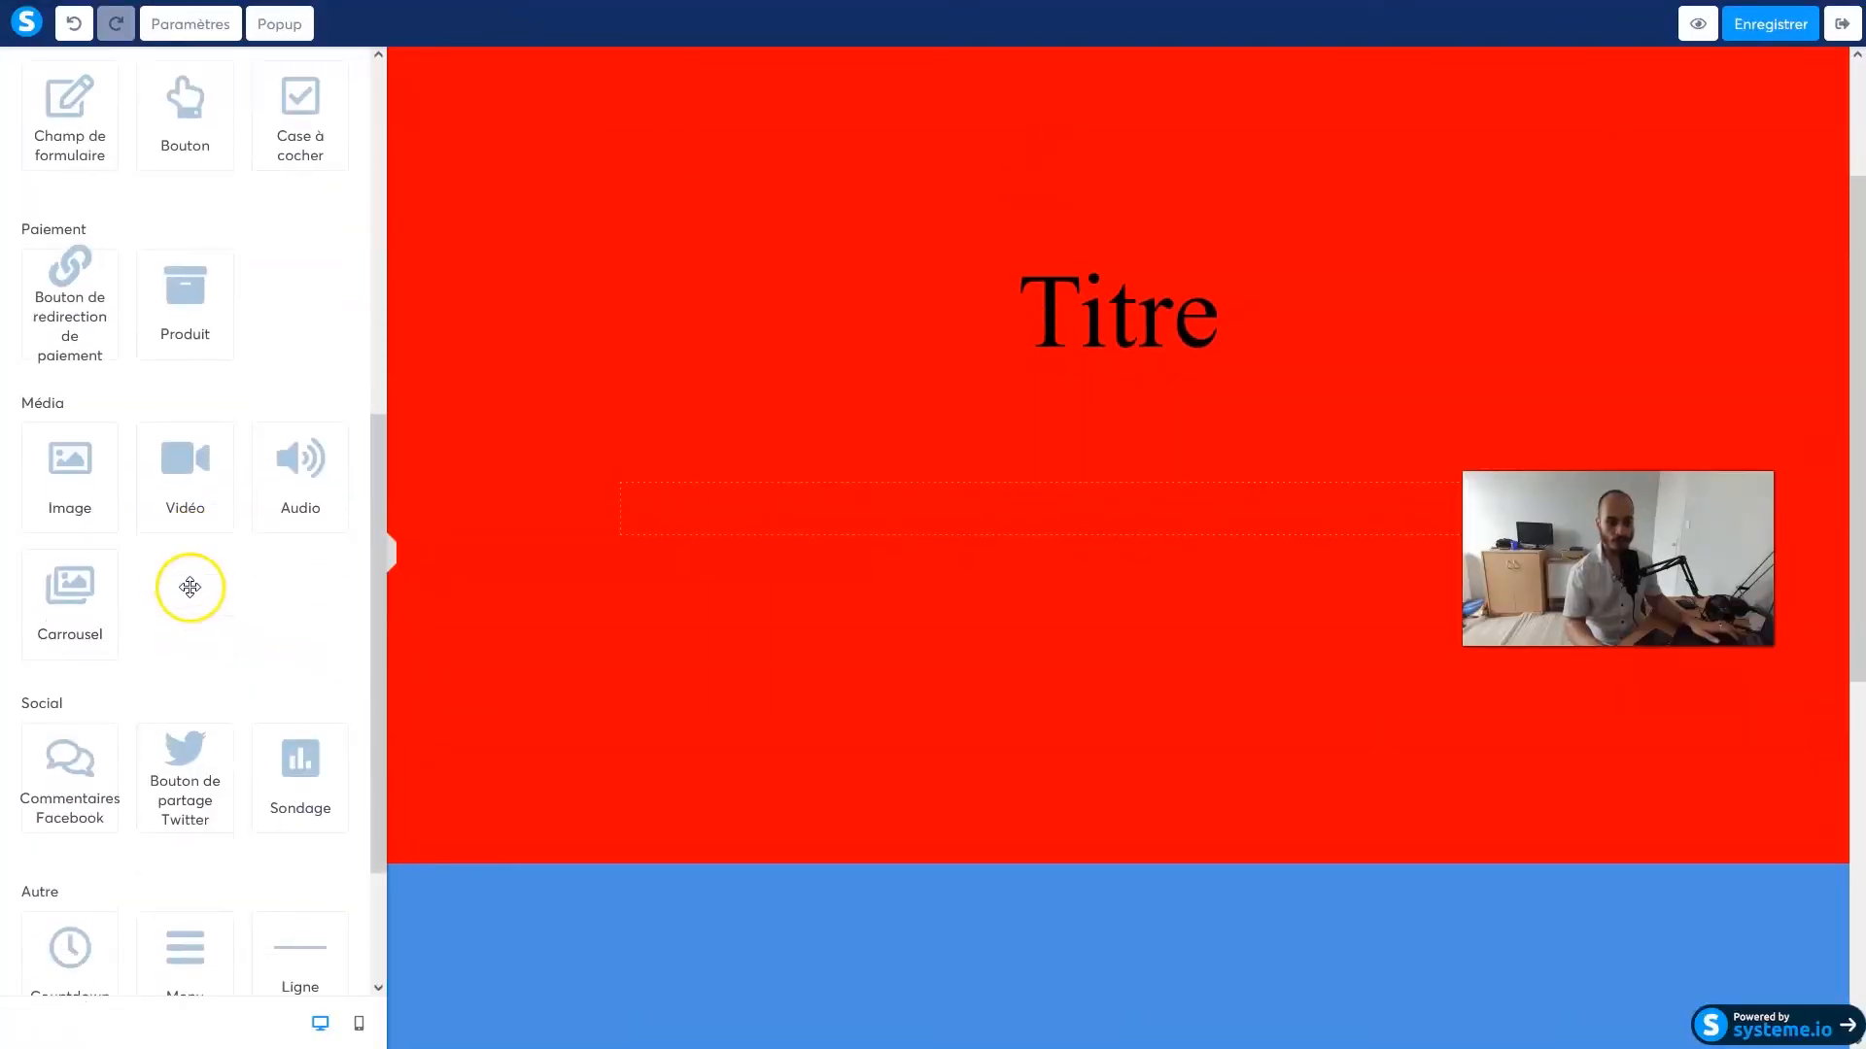
left_click_drag(49, 874, 803, 521)
left_click(904, 500)
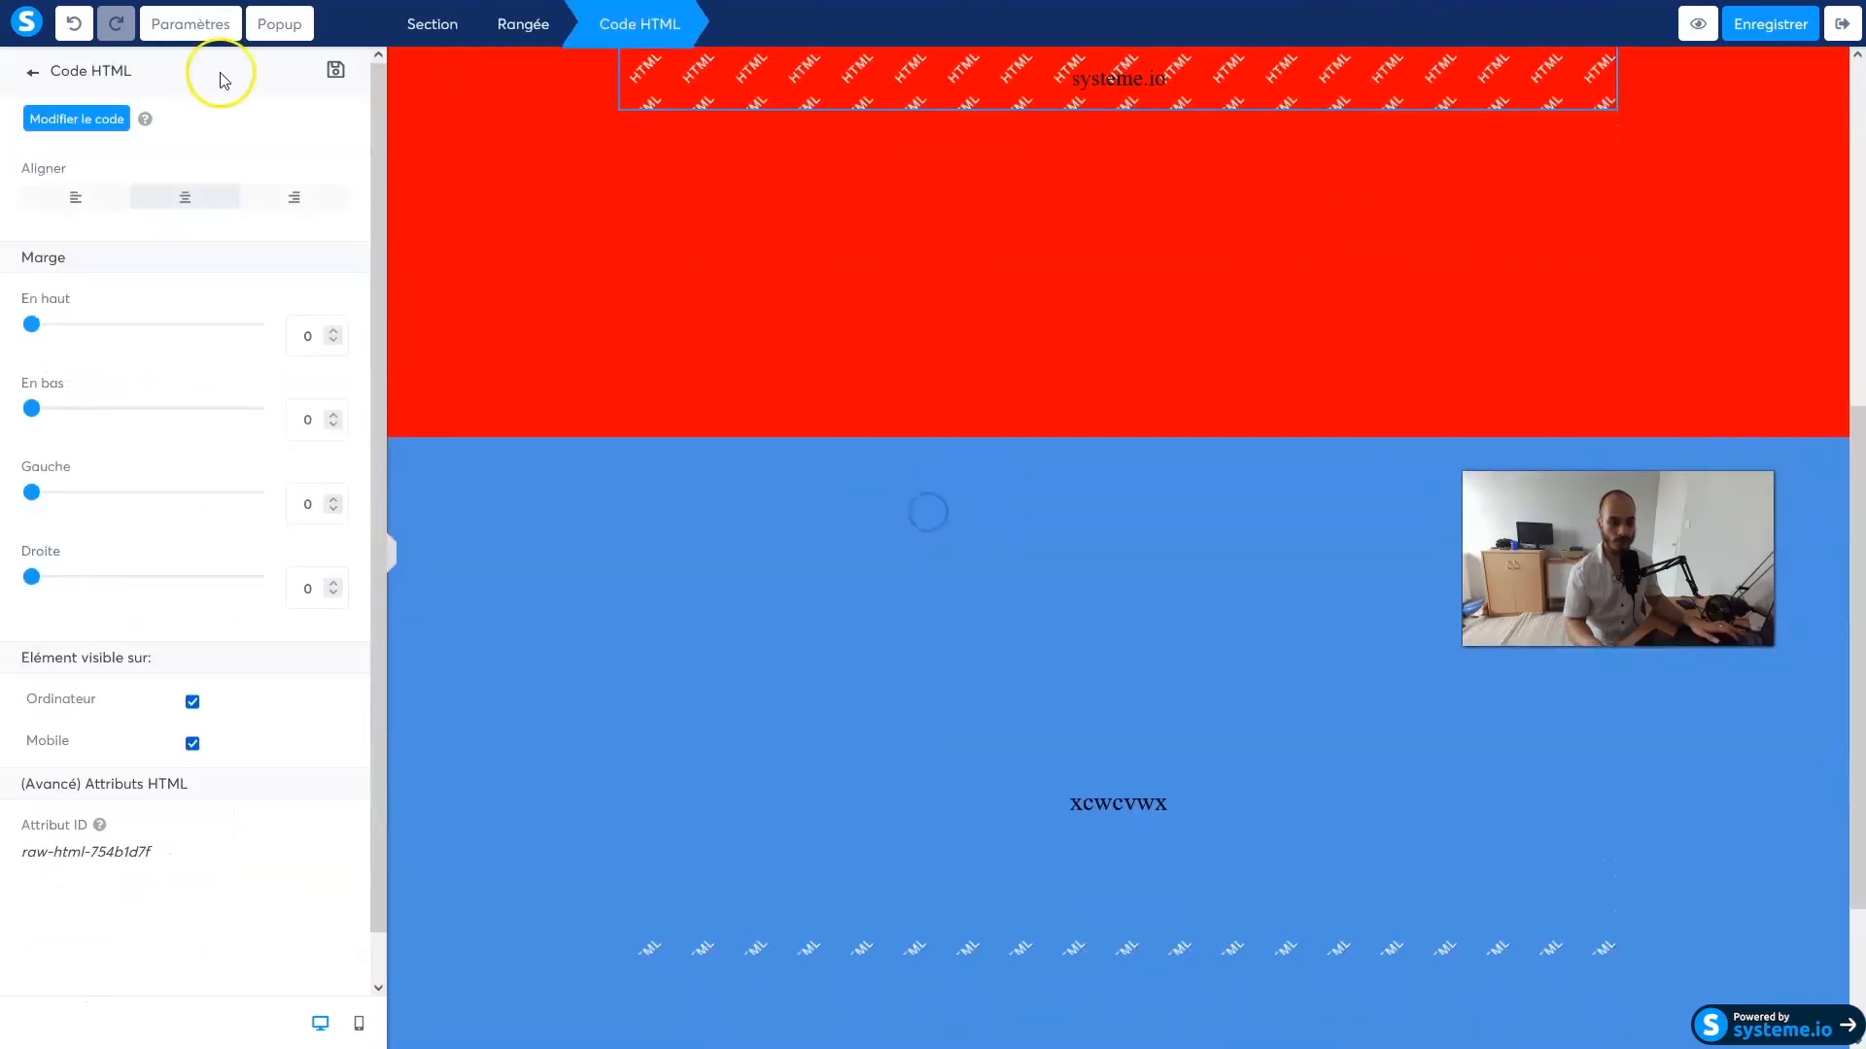
Replace the HTML element's default h2 code with the copied SVG code and return to the start of the line
left_click(77, 118)
left_click_drag(783, 254, 596, 255)
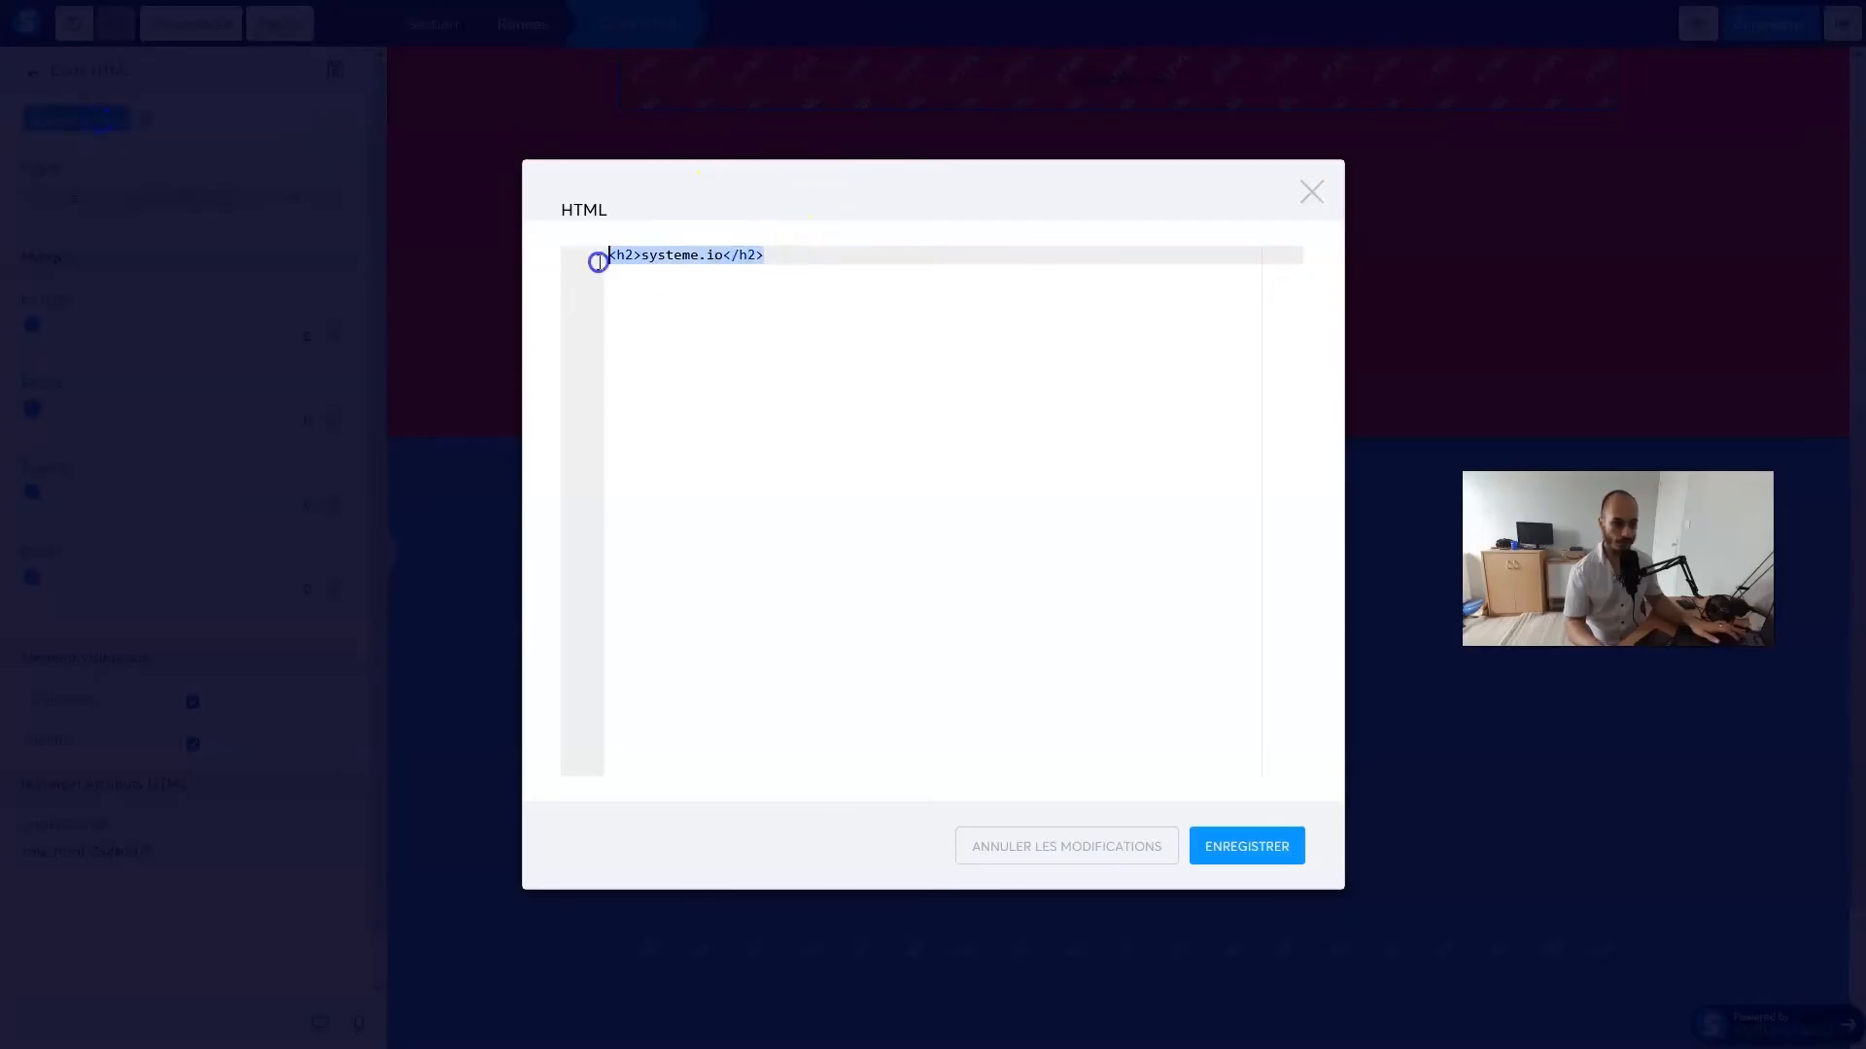
key("BackSpace")
key("ctrl+v")
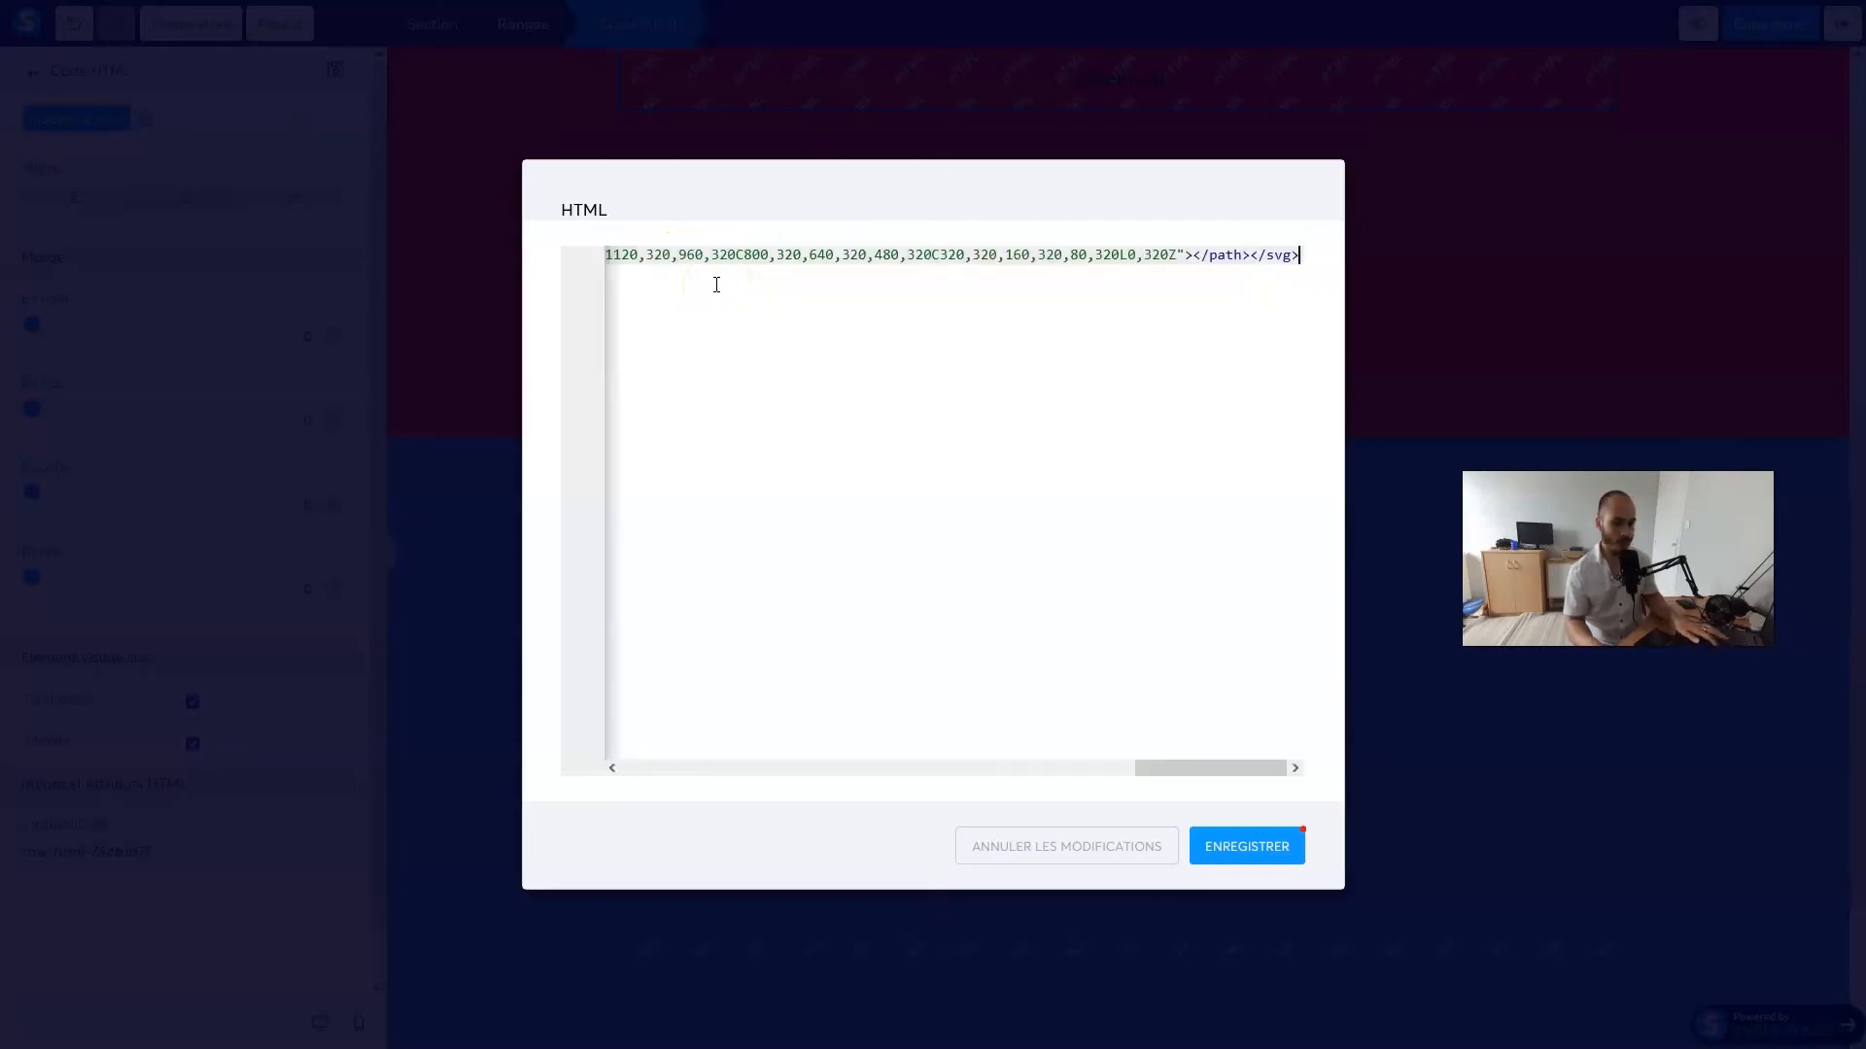
left_click_drag(1208, 768, 554, 654)
left_click(700, 259)
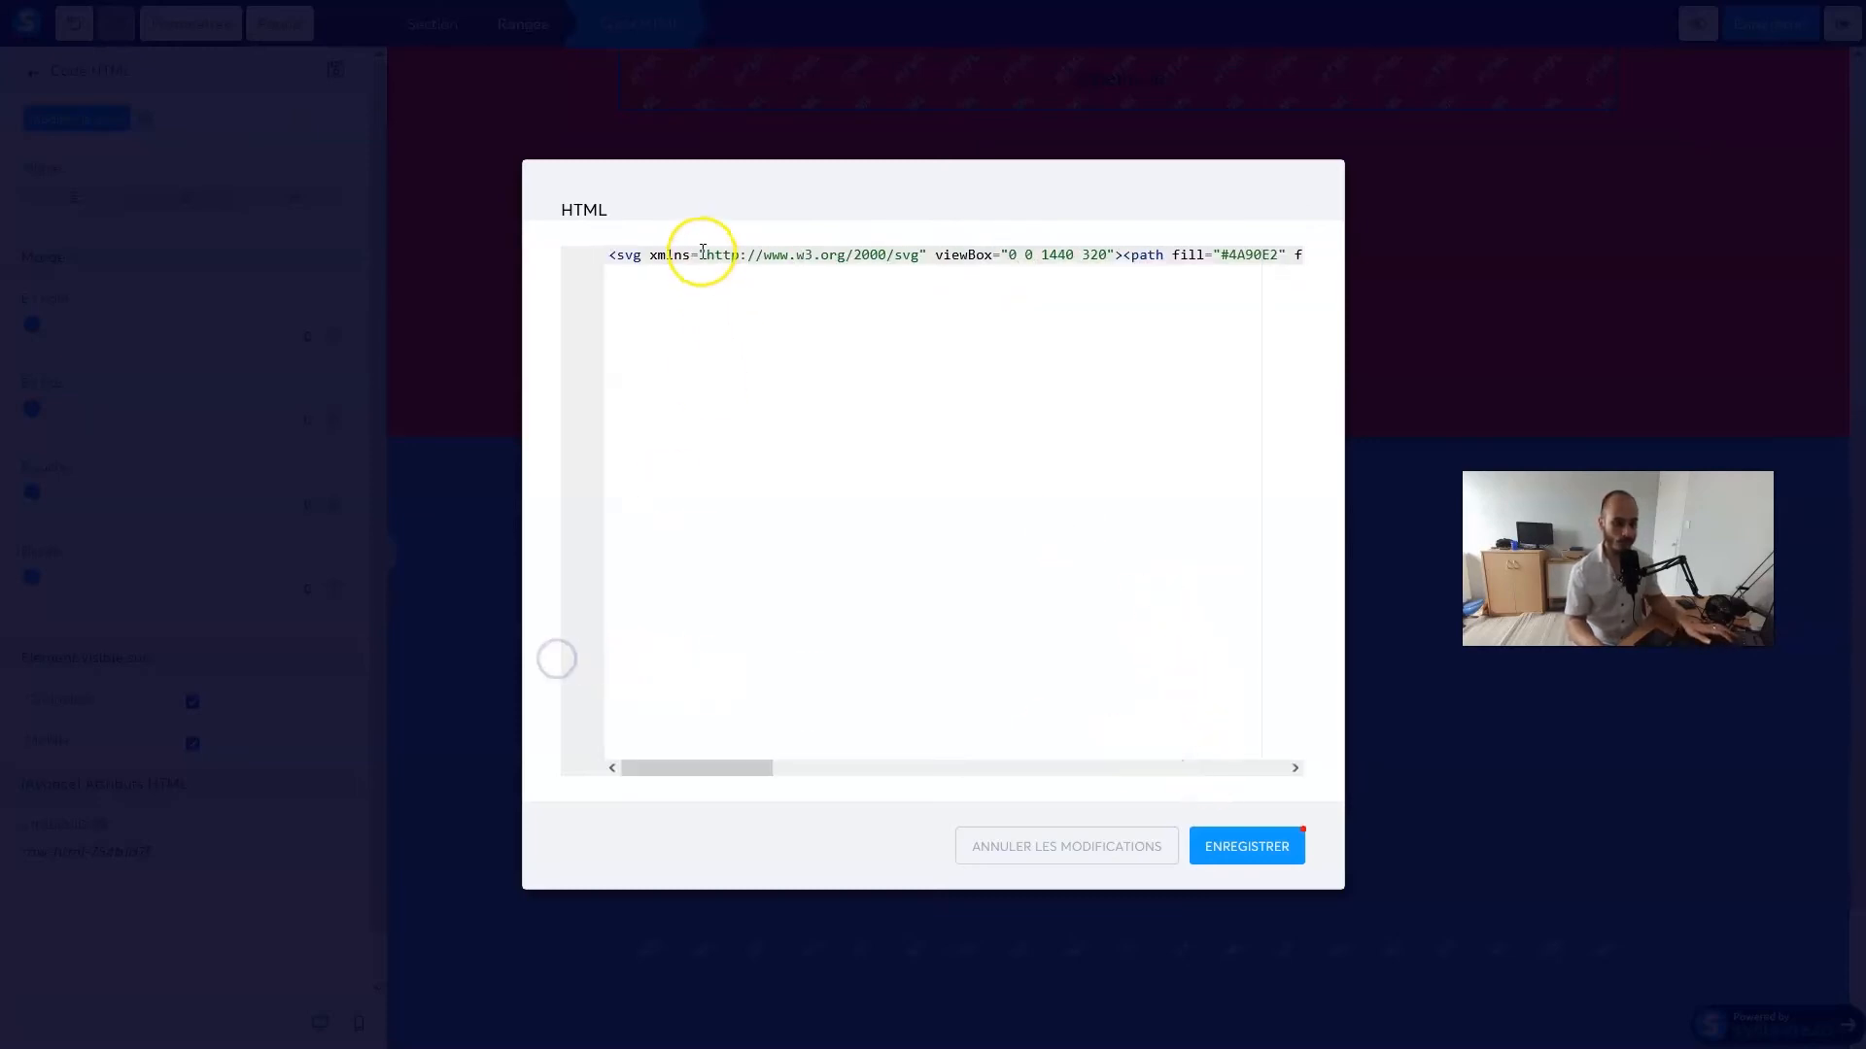
Break the SVG code so the path element, the closing path tag and the closing svg tag start on separate lines
left_click(1125, 255)
key("Return")
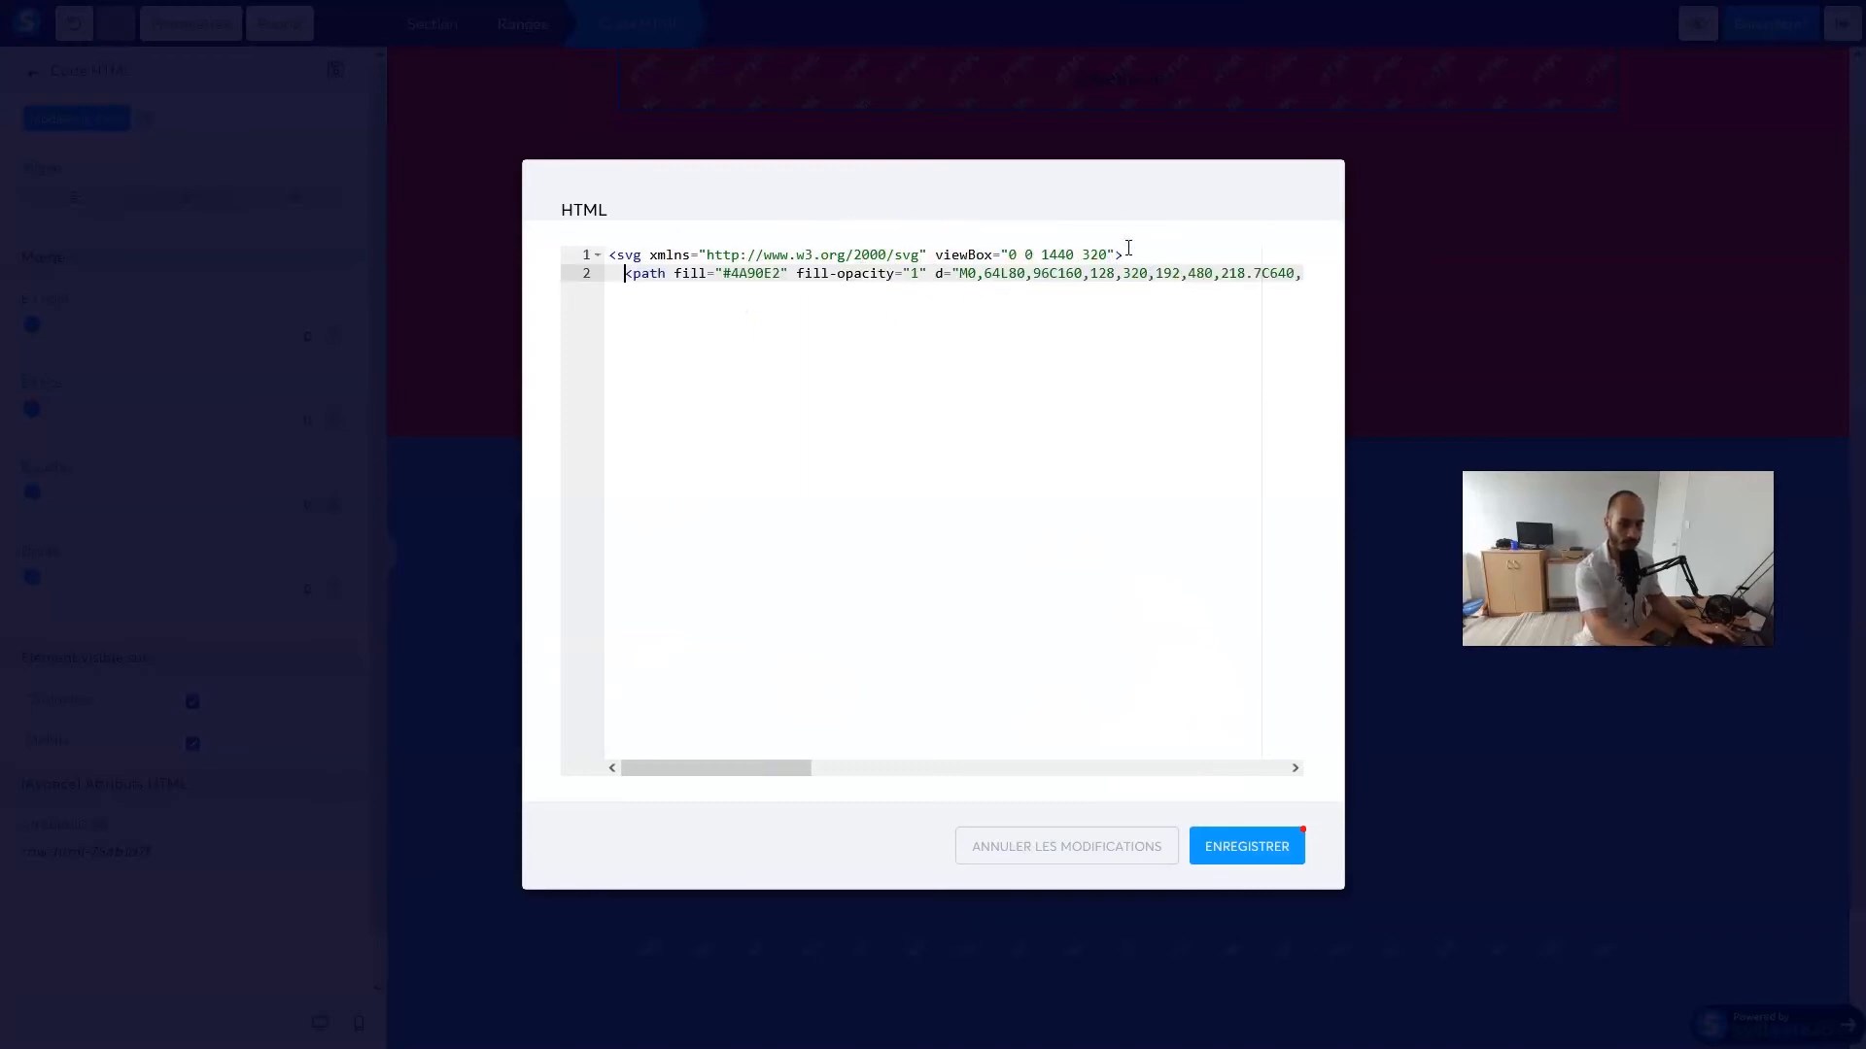
key("End")
left_click(1194, 274)
key("Return")
left_click(660, 309)
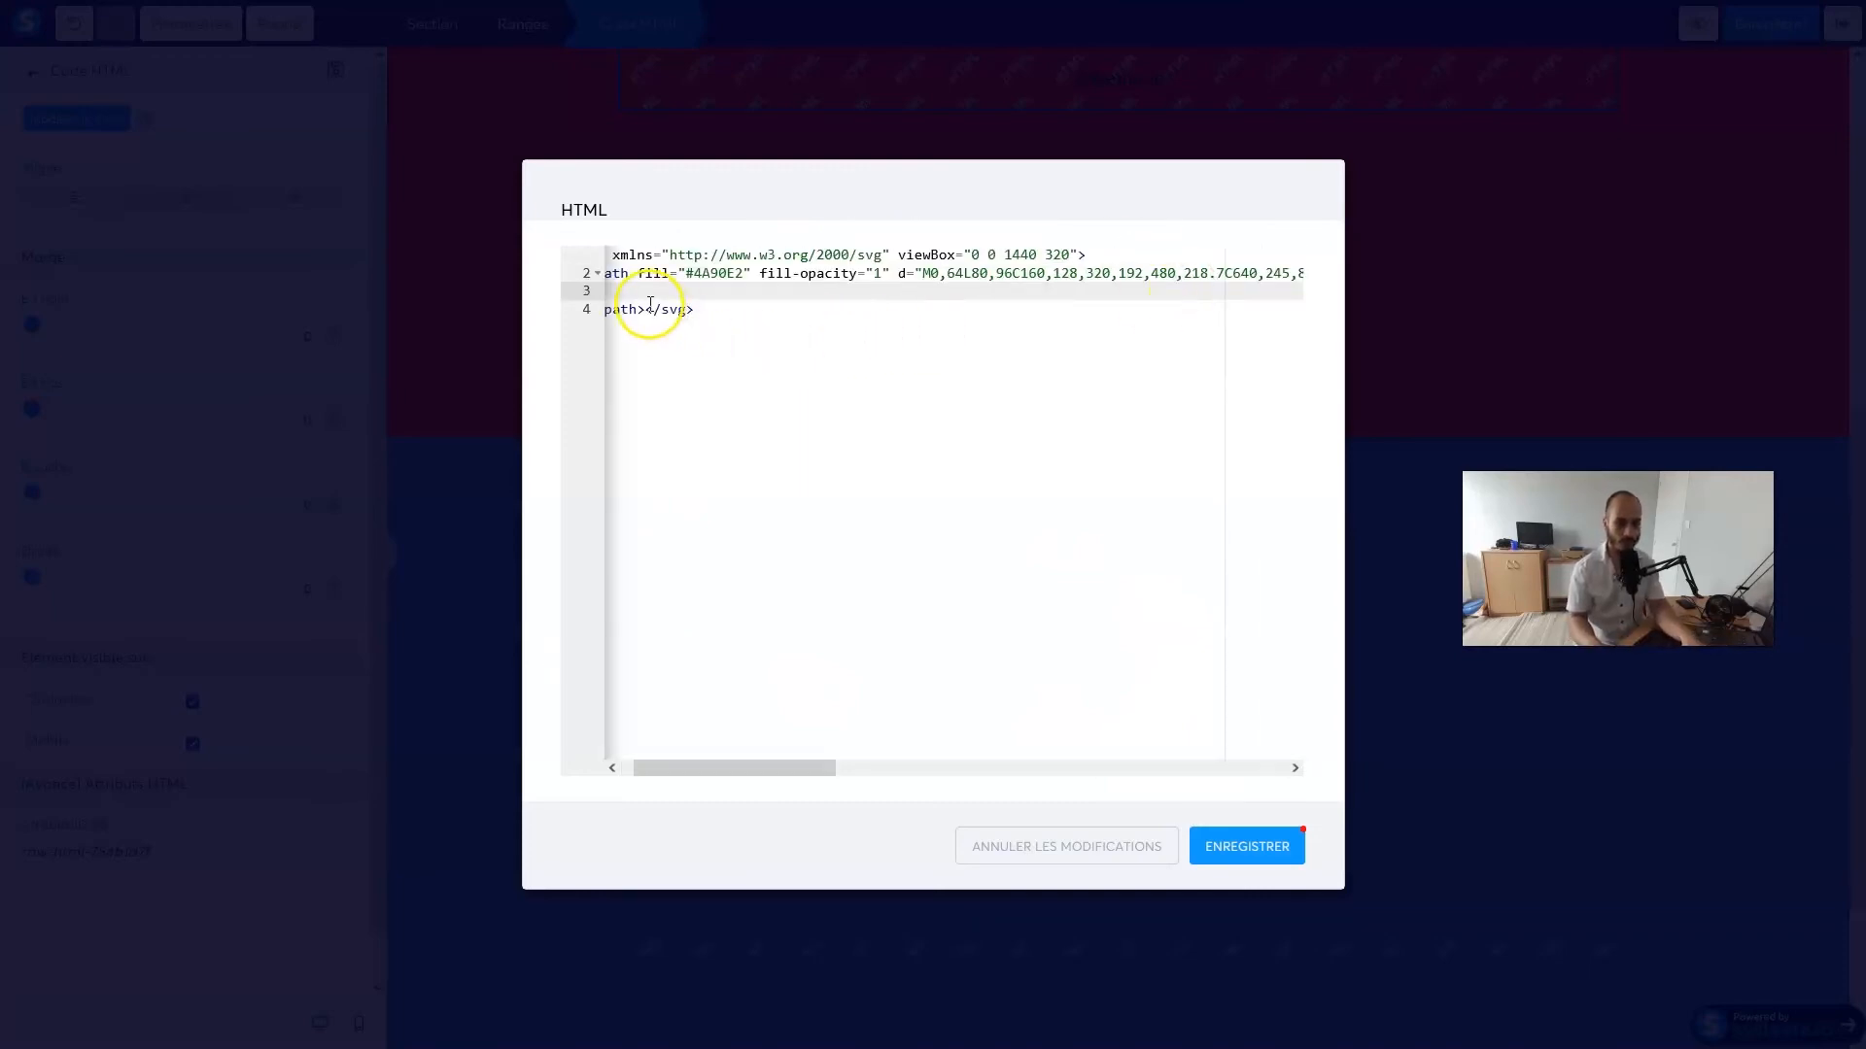
key("Return")
Remove the blank line above the closing path tag and save the HTML code
left_click_drag(803, 763, 590, 733)
left_click(612, 333)
left_click(640, 288)
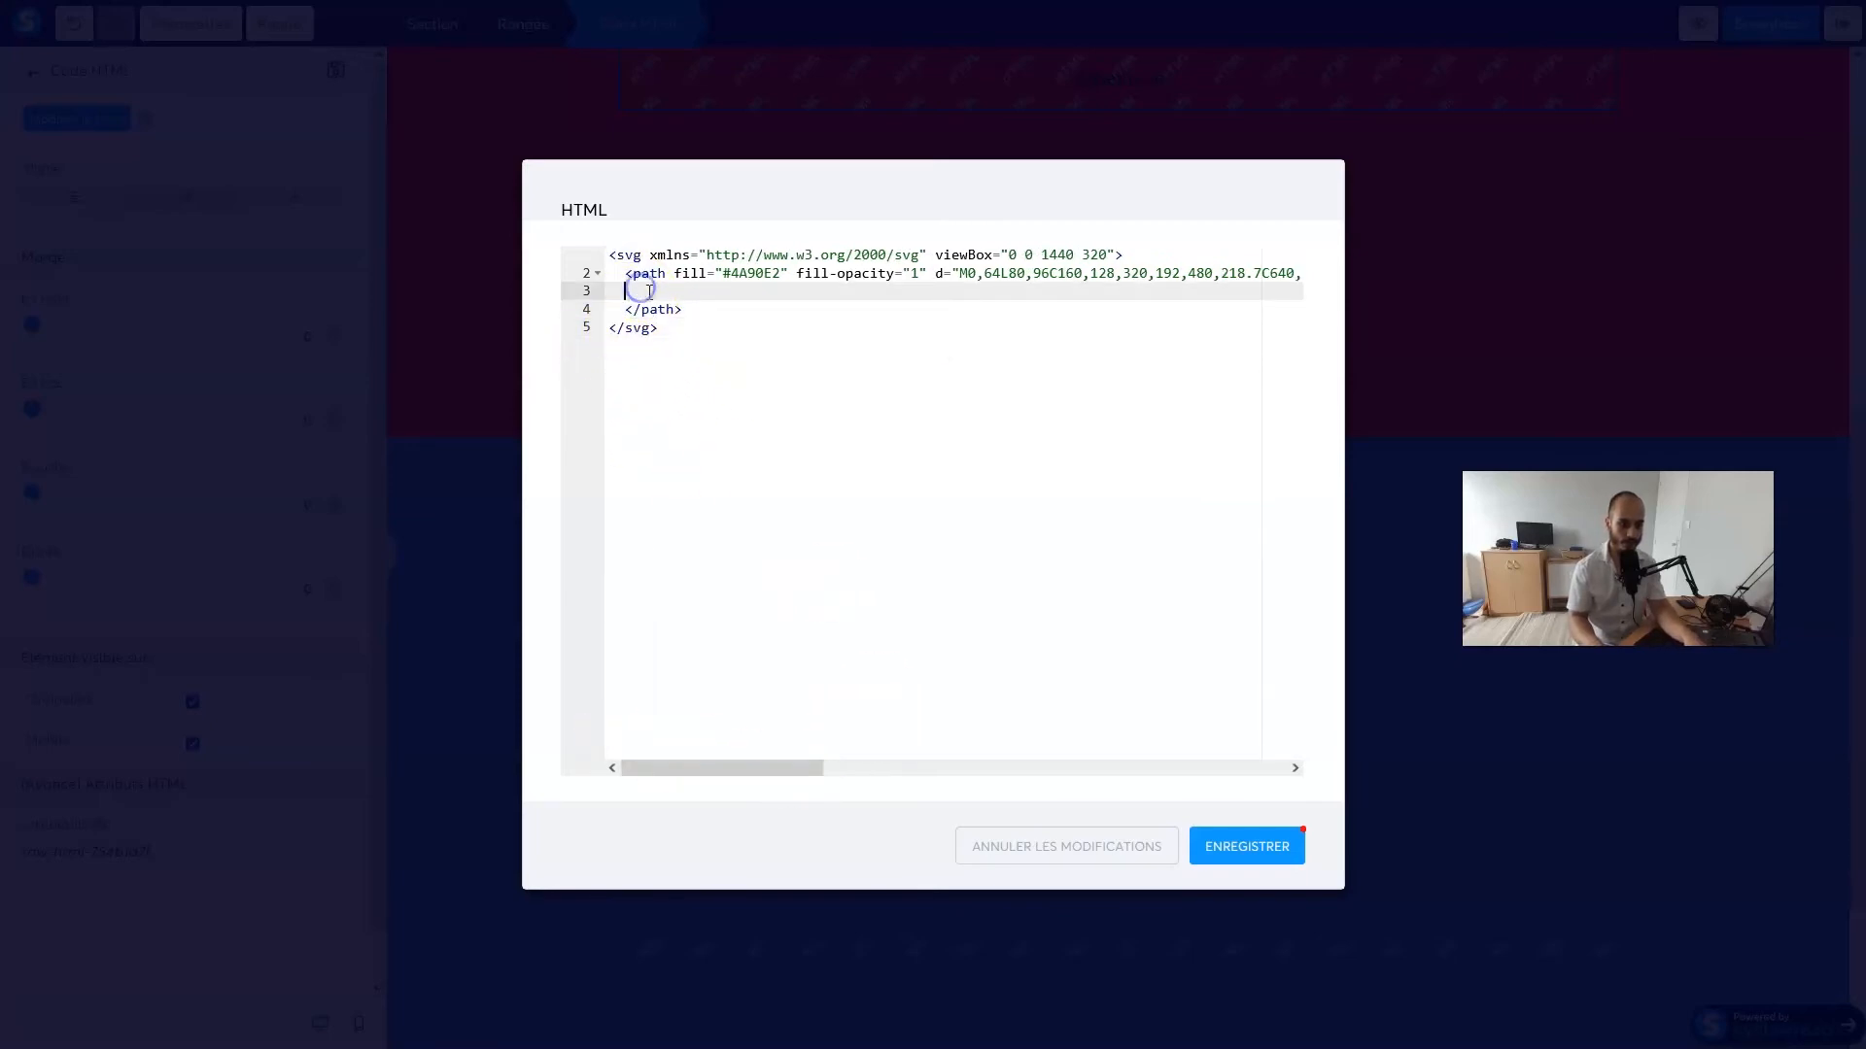
key("BackSpace")
left_click_drag(1154, 767, 466, 766)
left_click(708, 384)
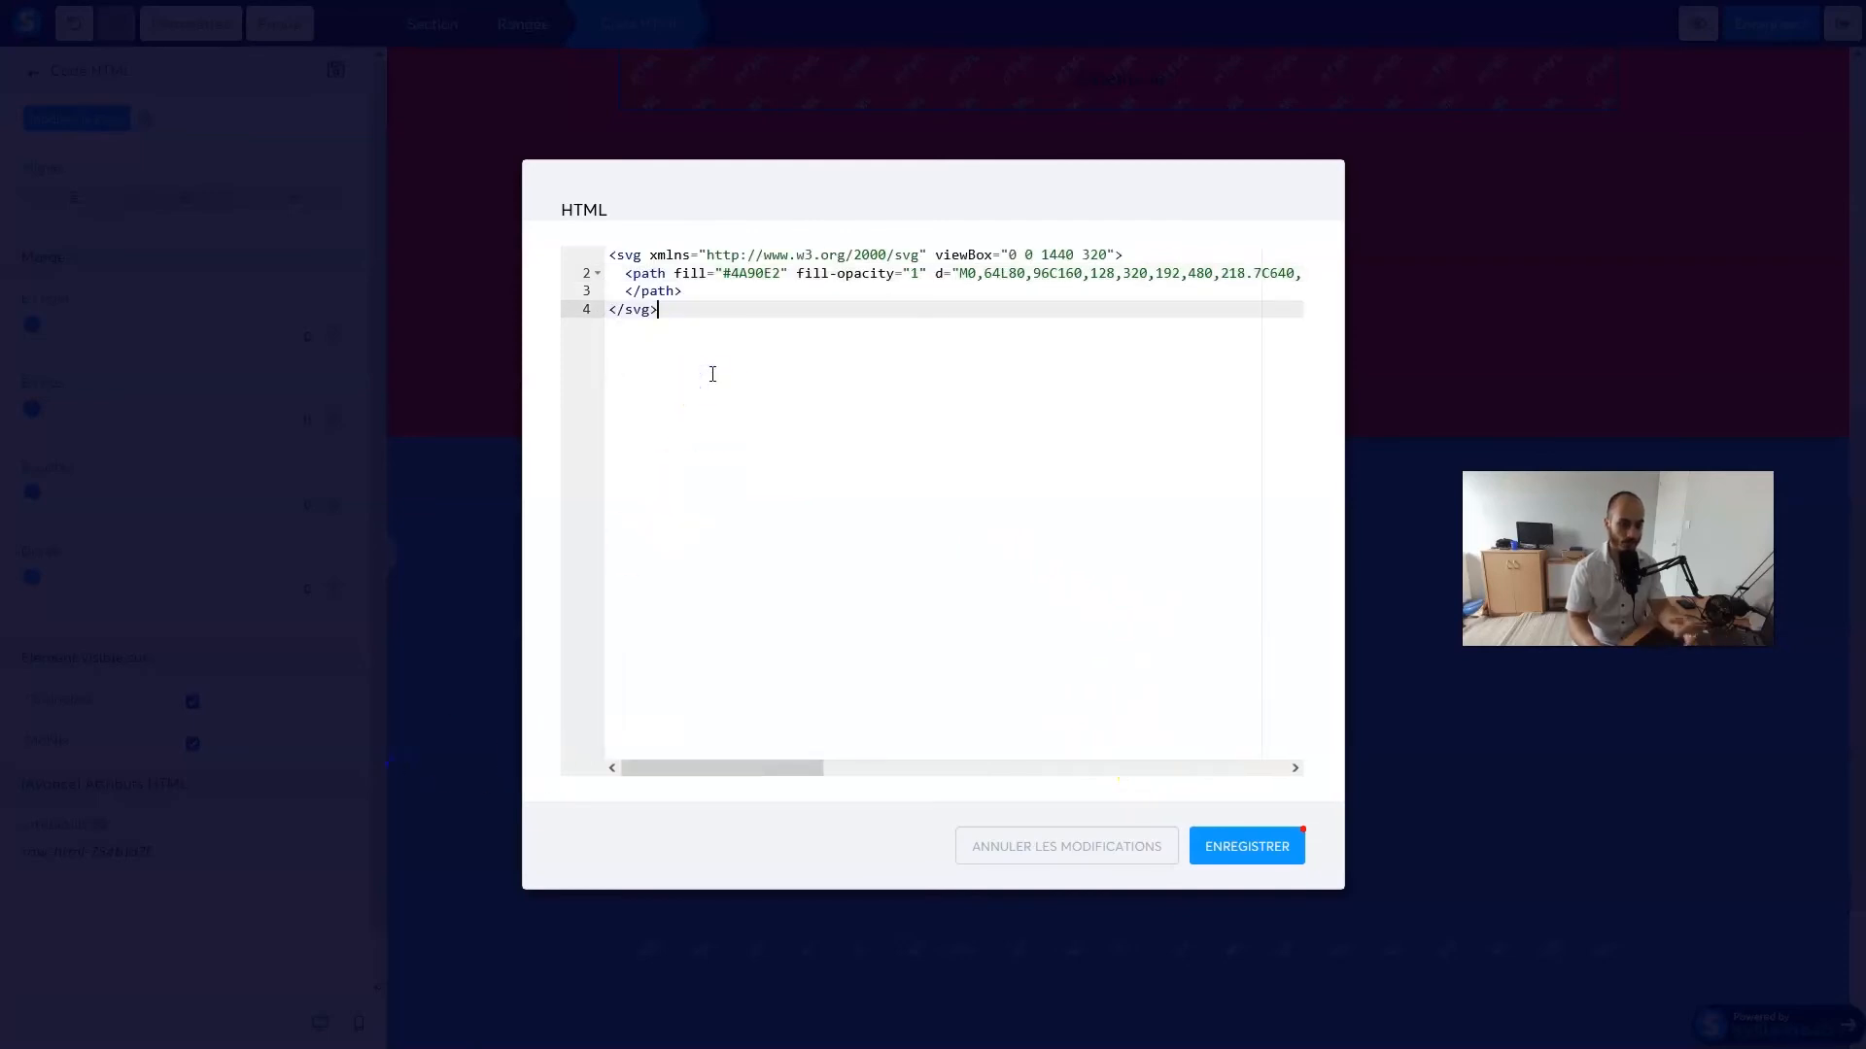
left_click(1246, 847)
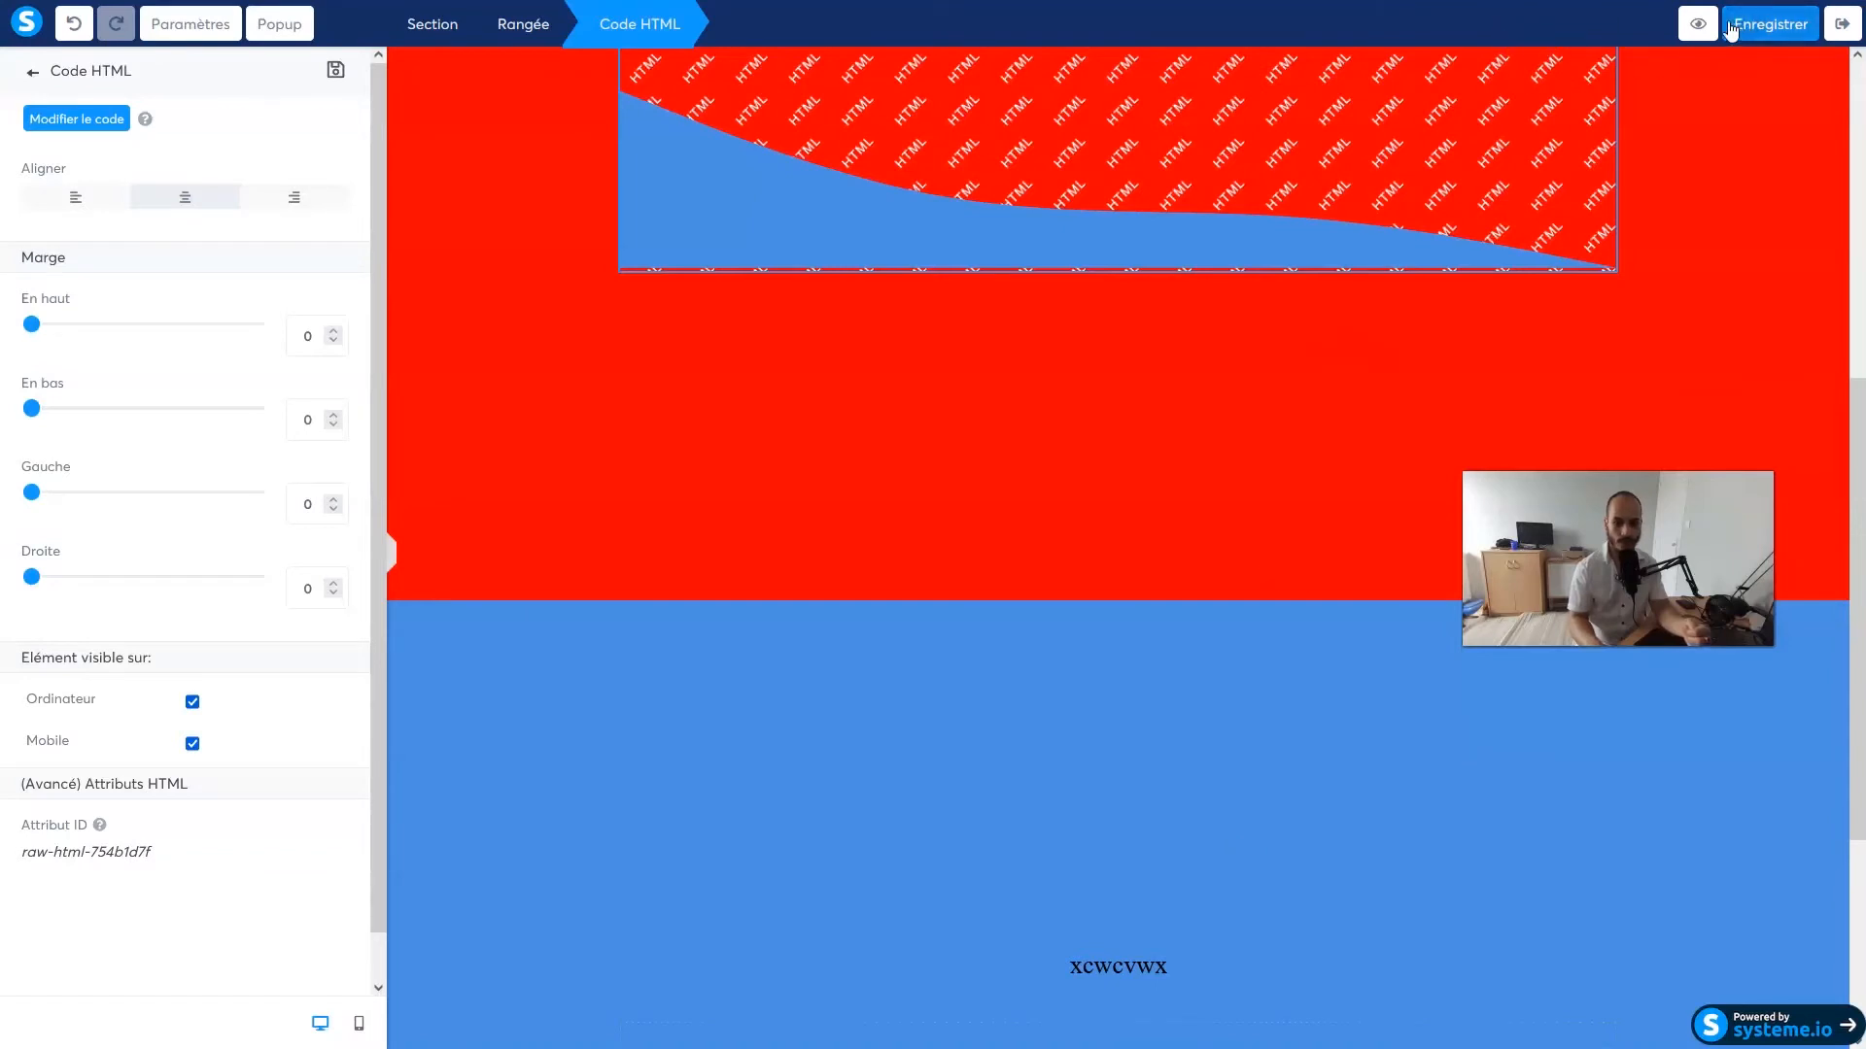
Preview the page to examine the wave in the red section, and return to the editor
left_click(1697, 23)
scroll(1011, 259, "down", 5)
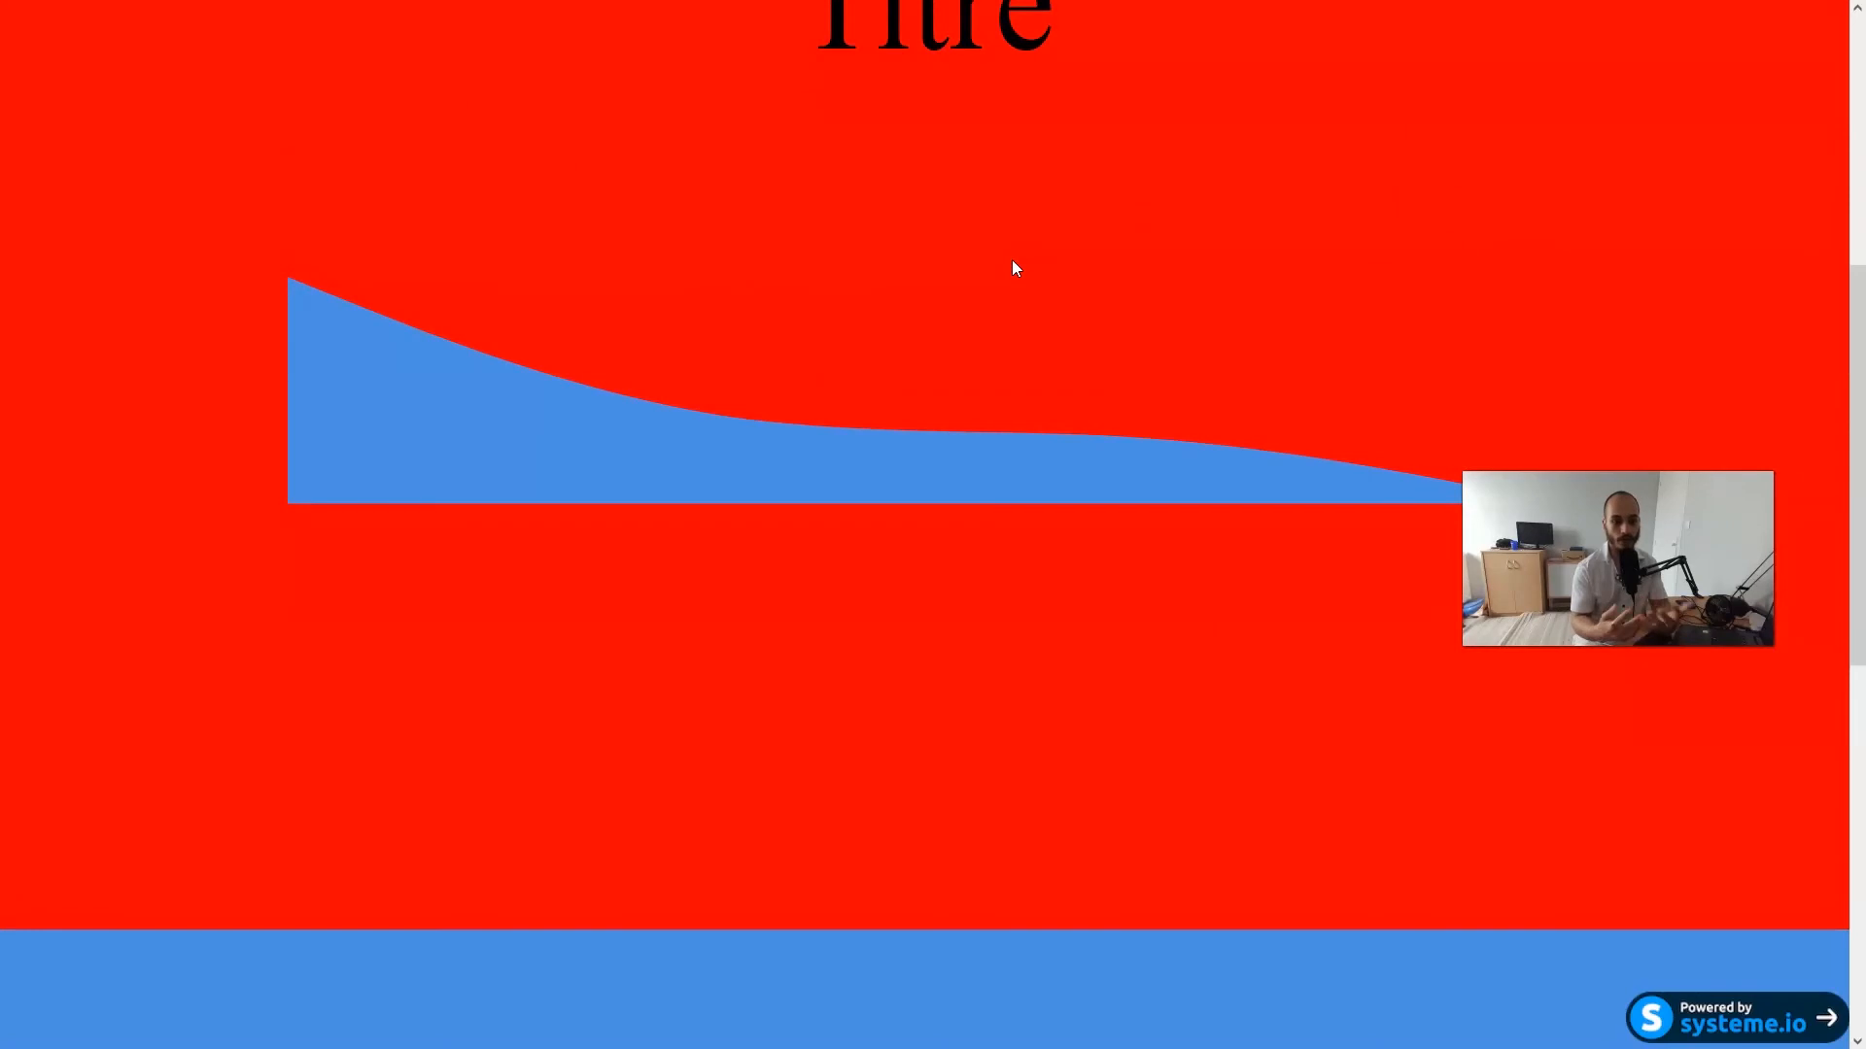
left_click(583, 326)
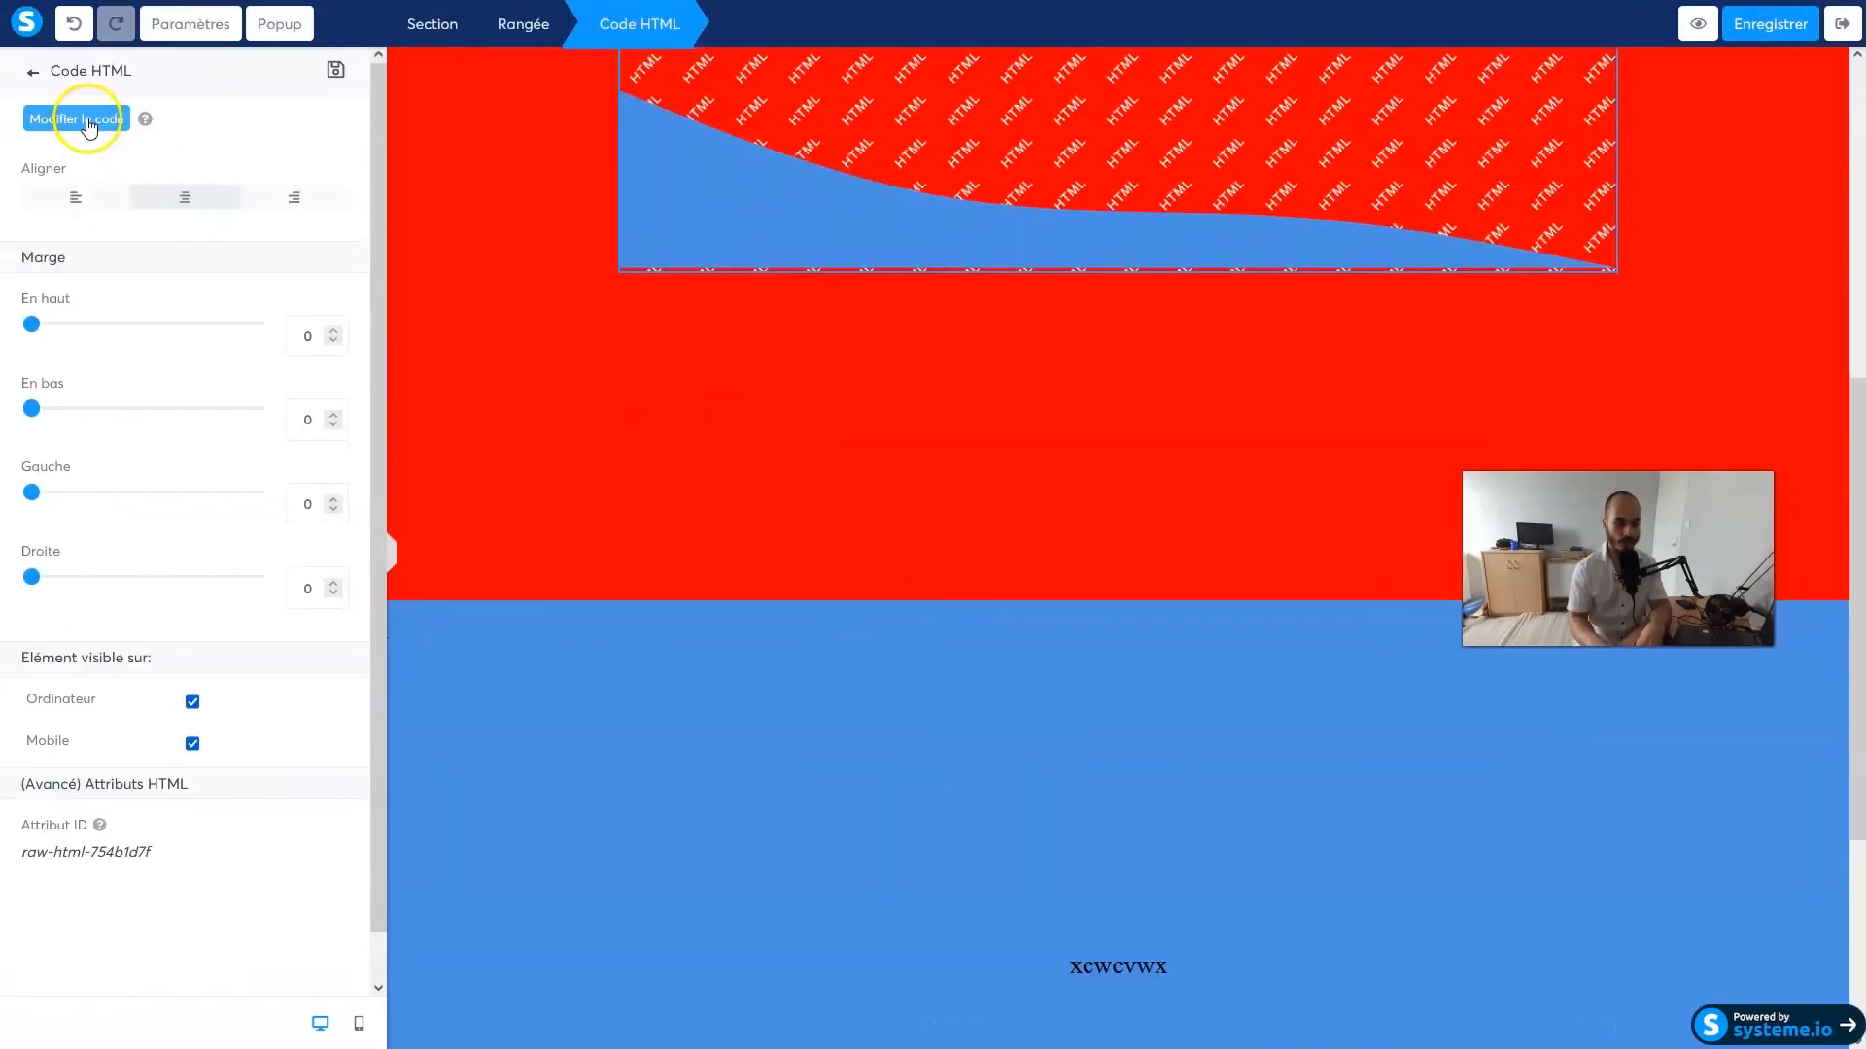
Reopen the wave element's HTML code and add an empty <style> block after the closing svg tag
left_click(95, 121)
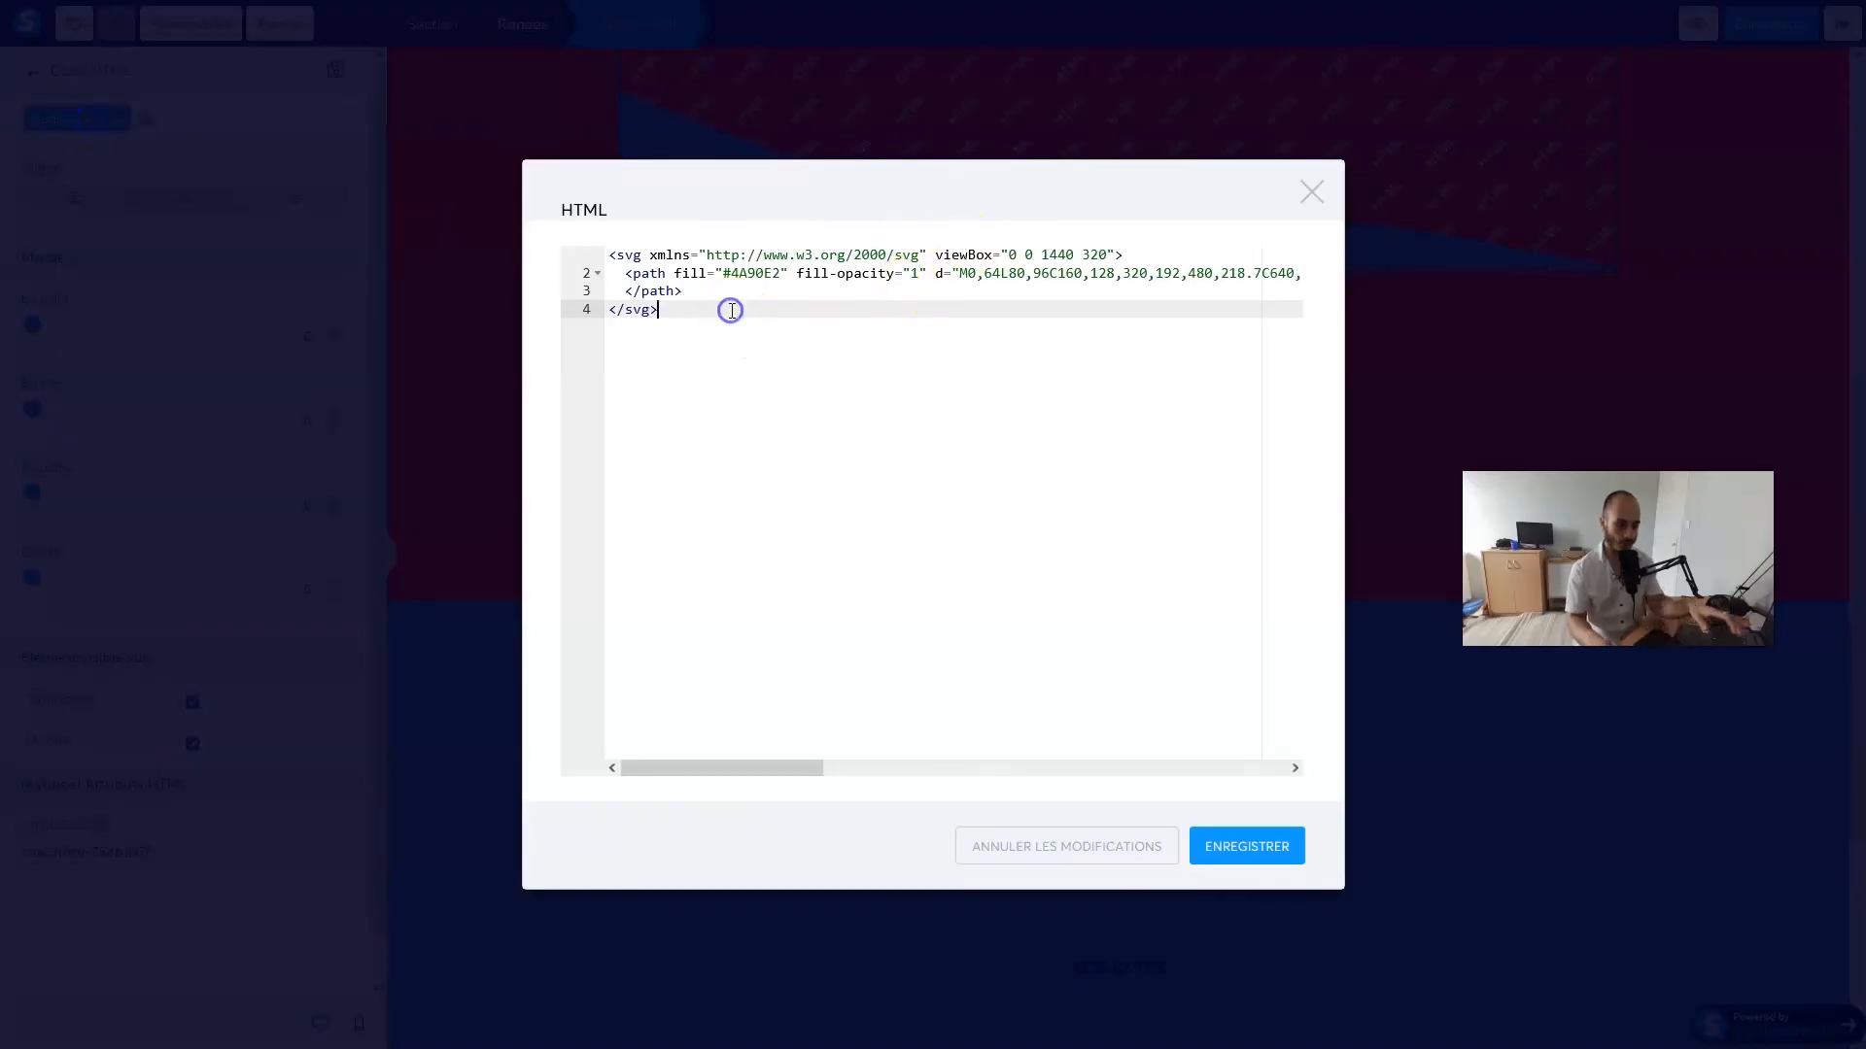
key("Return")
type("<style>")
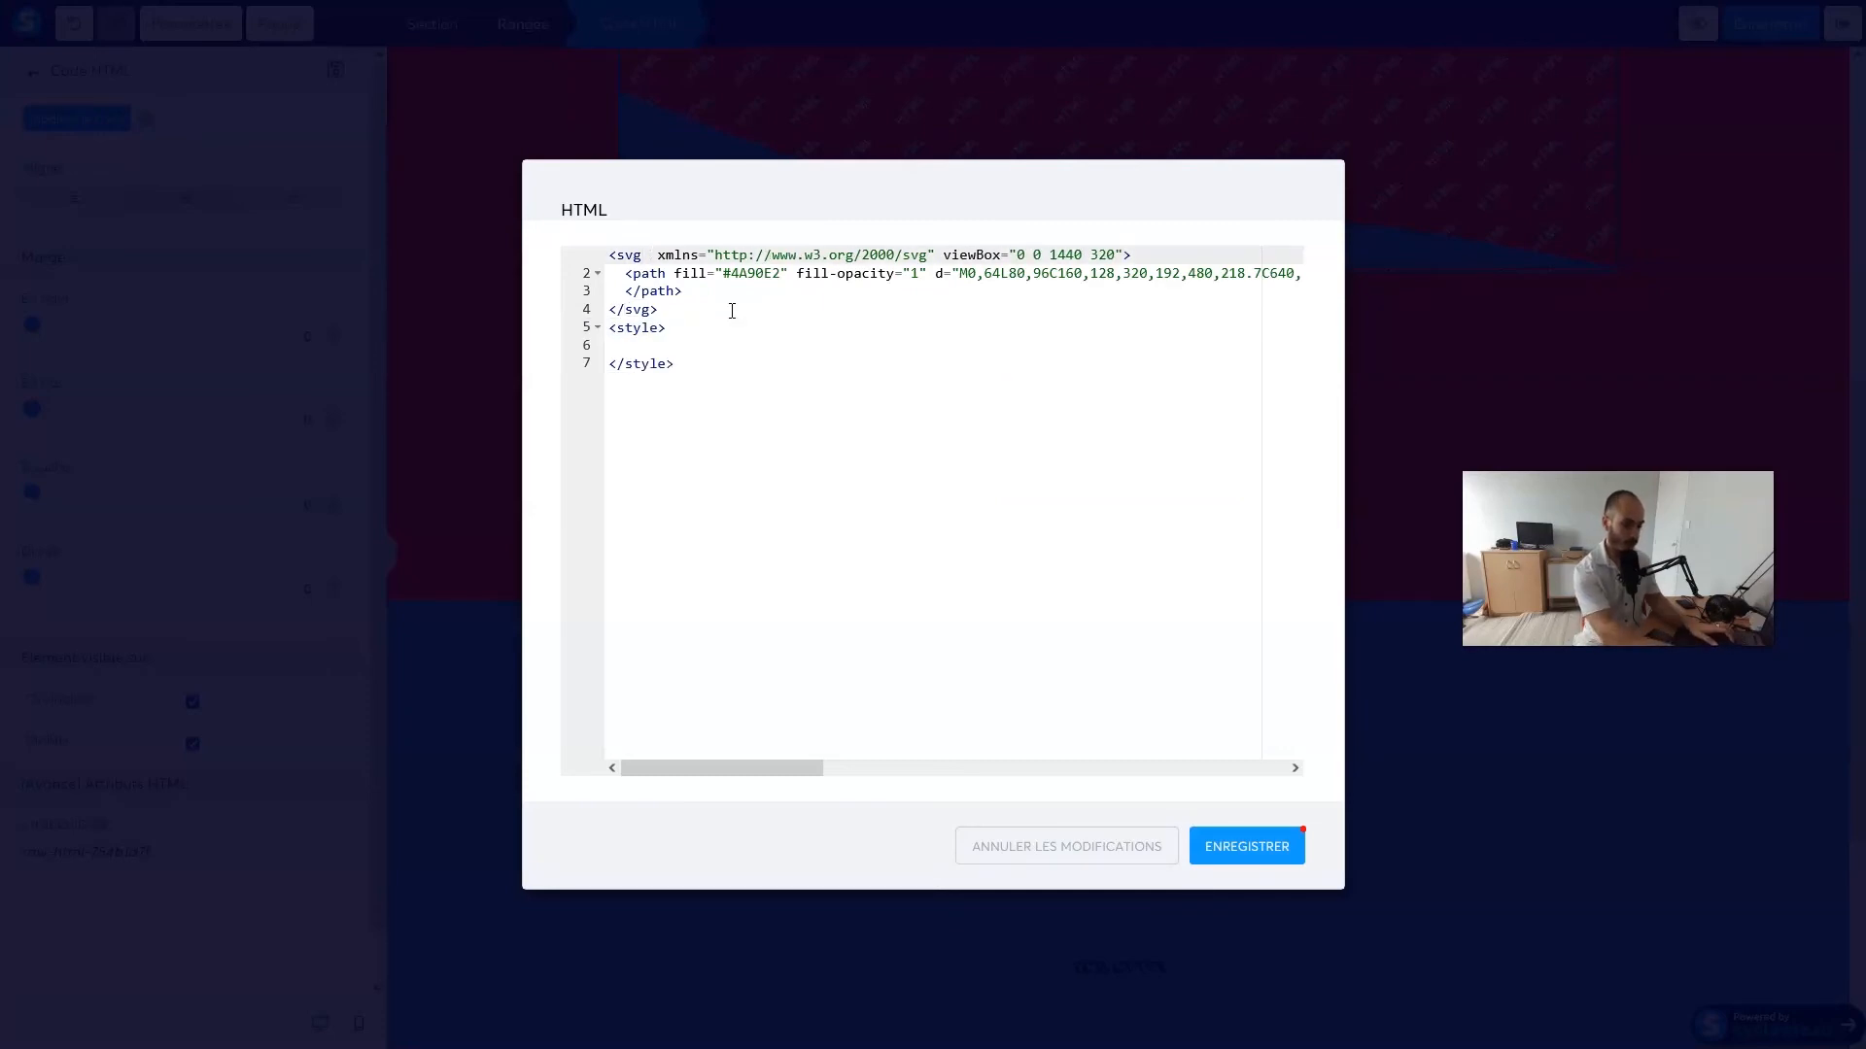
Add the attribute id="wave" to the opening svg tag
key("BackSpace")
type("id=")
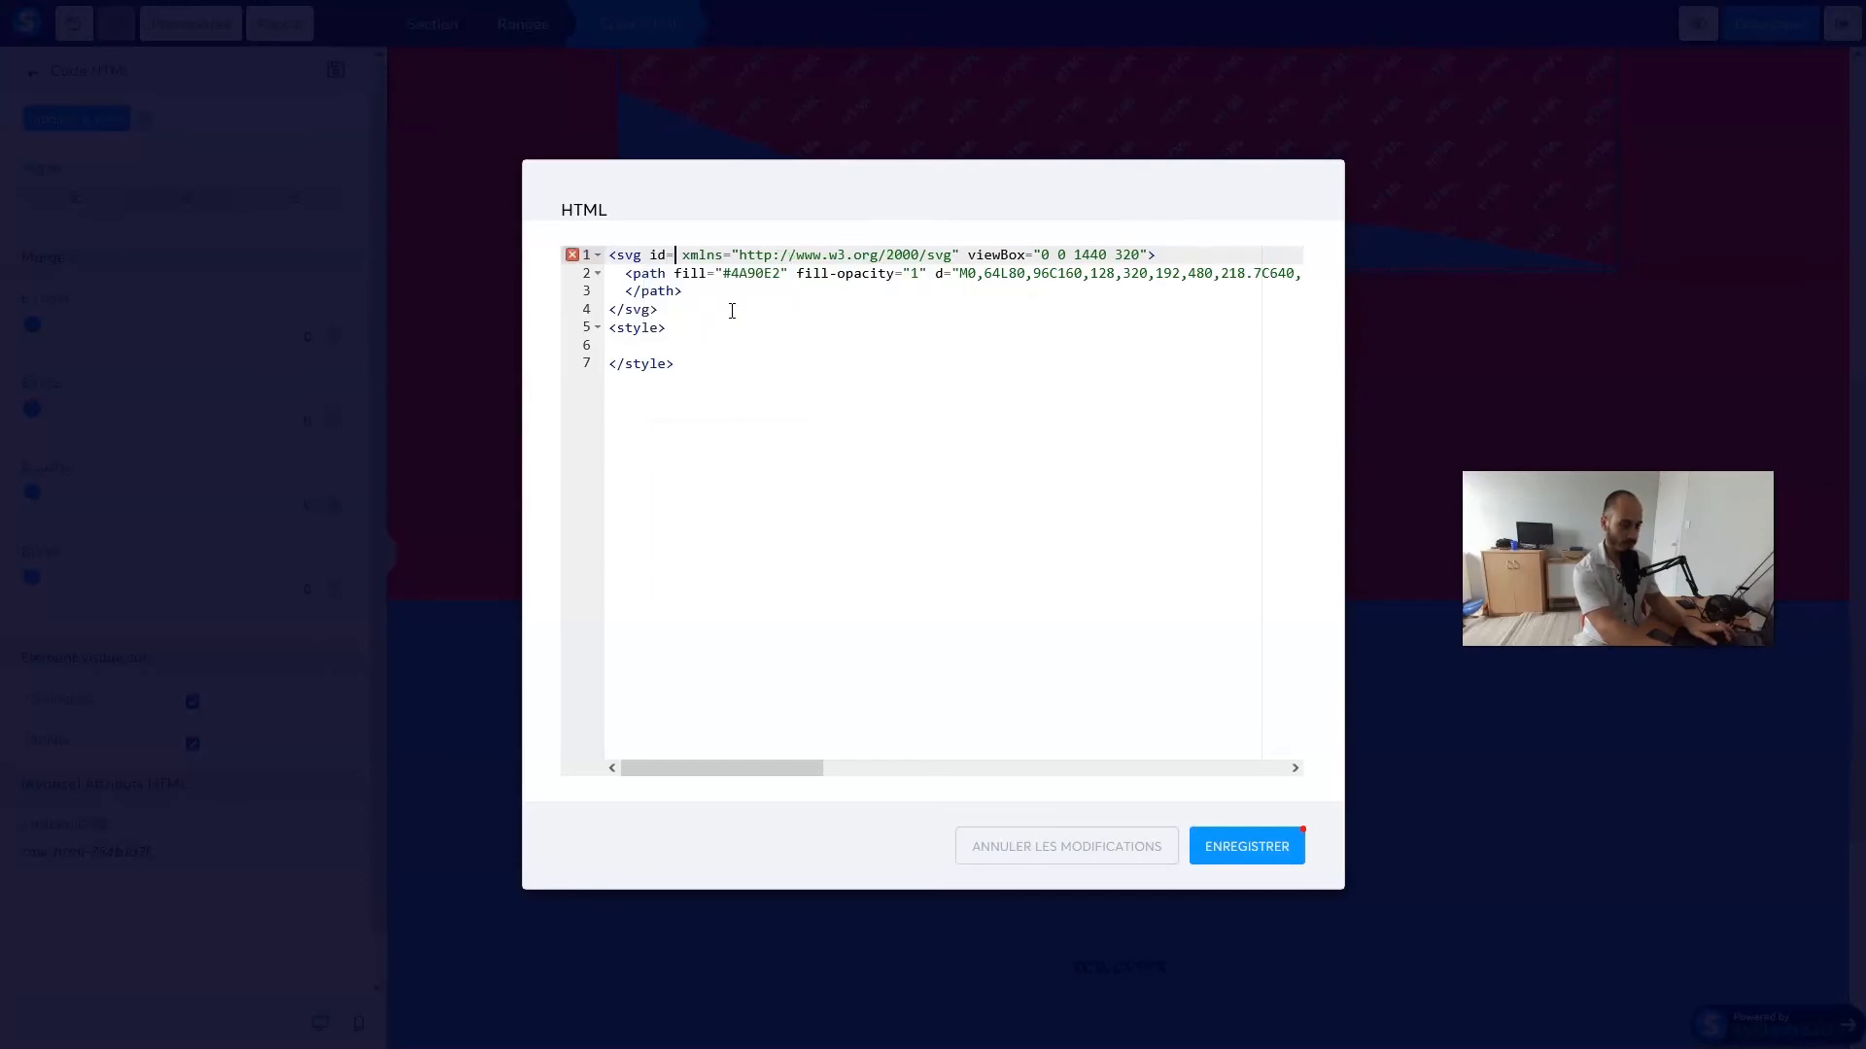
type("\"wave")
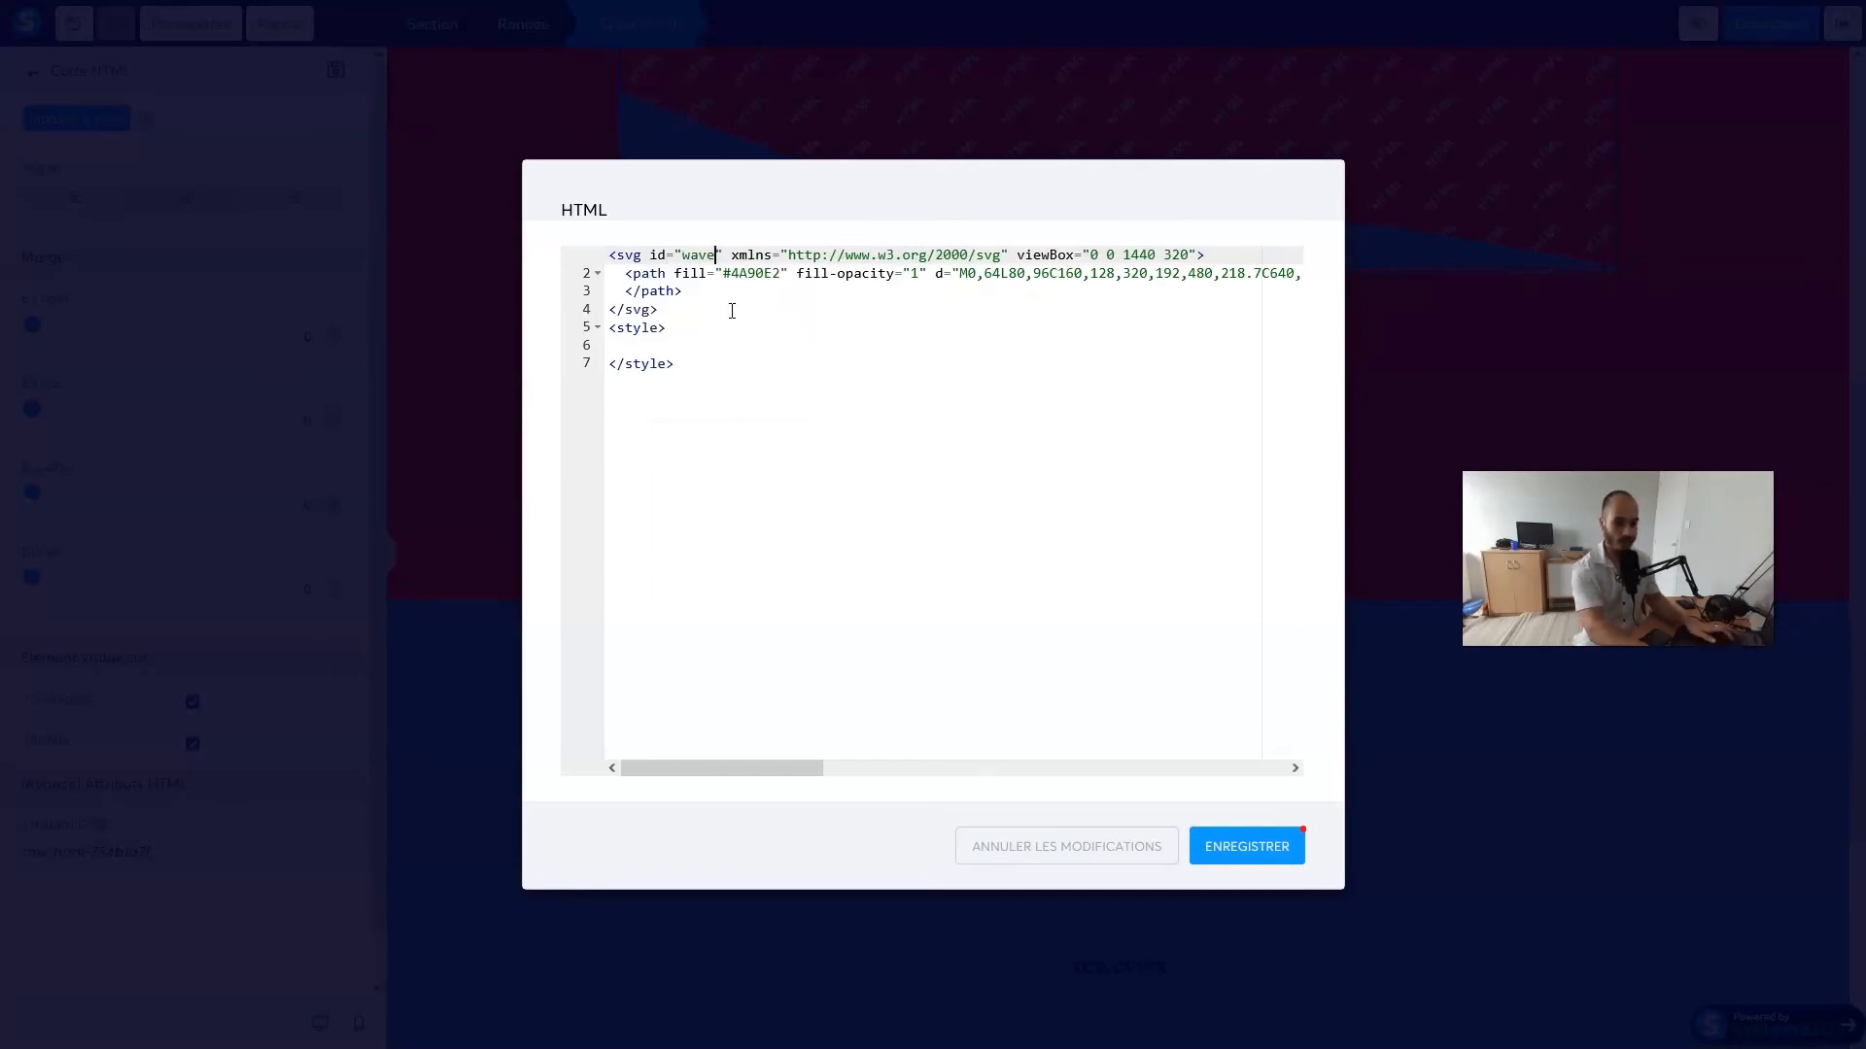
left_click_drag(676, 254, 717, 259)
left_click(700, 258)
double_click(700, 258)
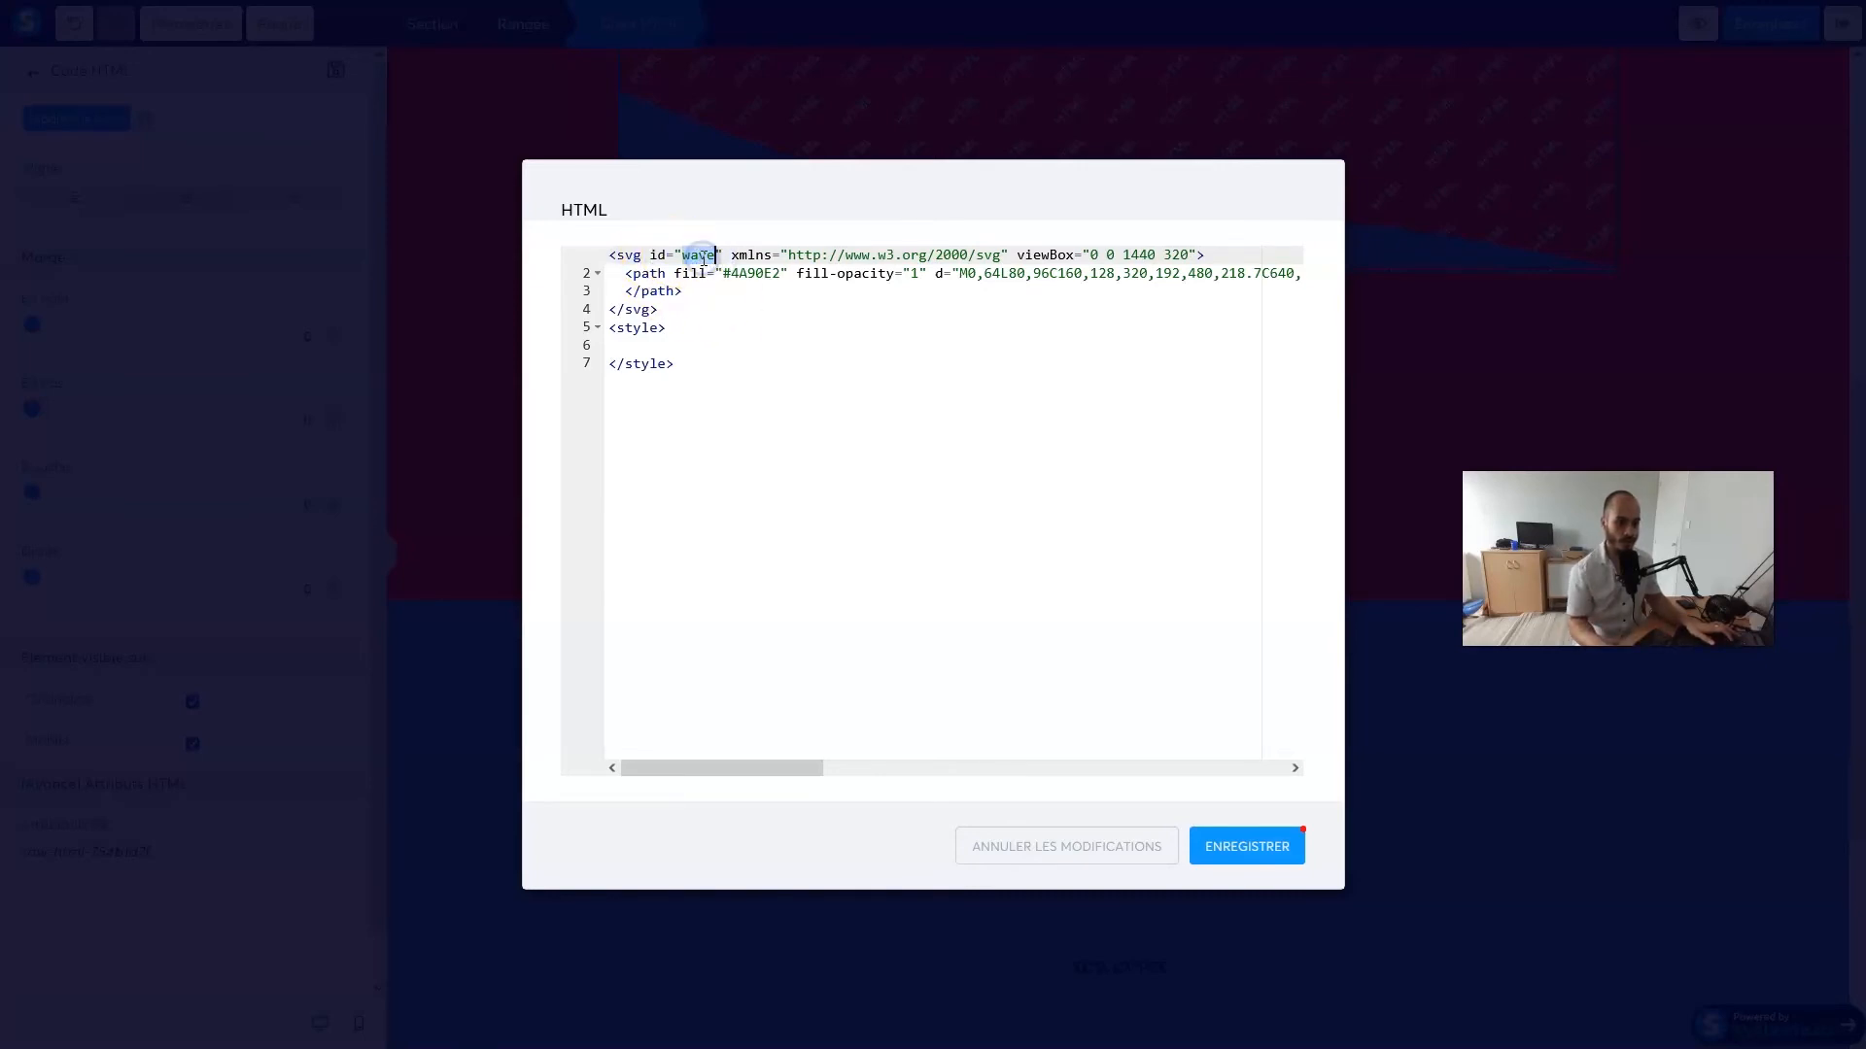
Create an empty #wave rule inside the style block, with its braces on separate lines
left_click(680, 326)
key("Return")
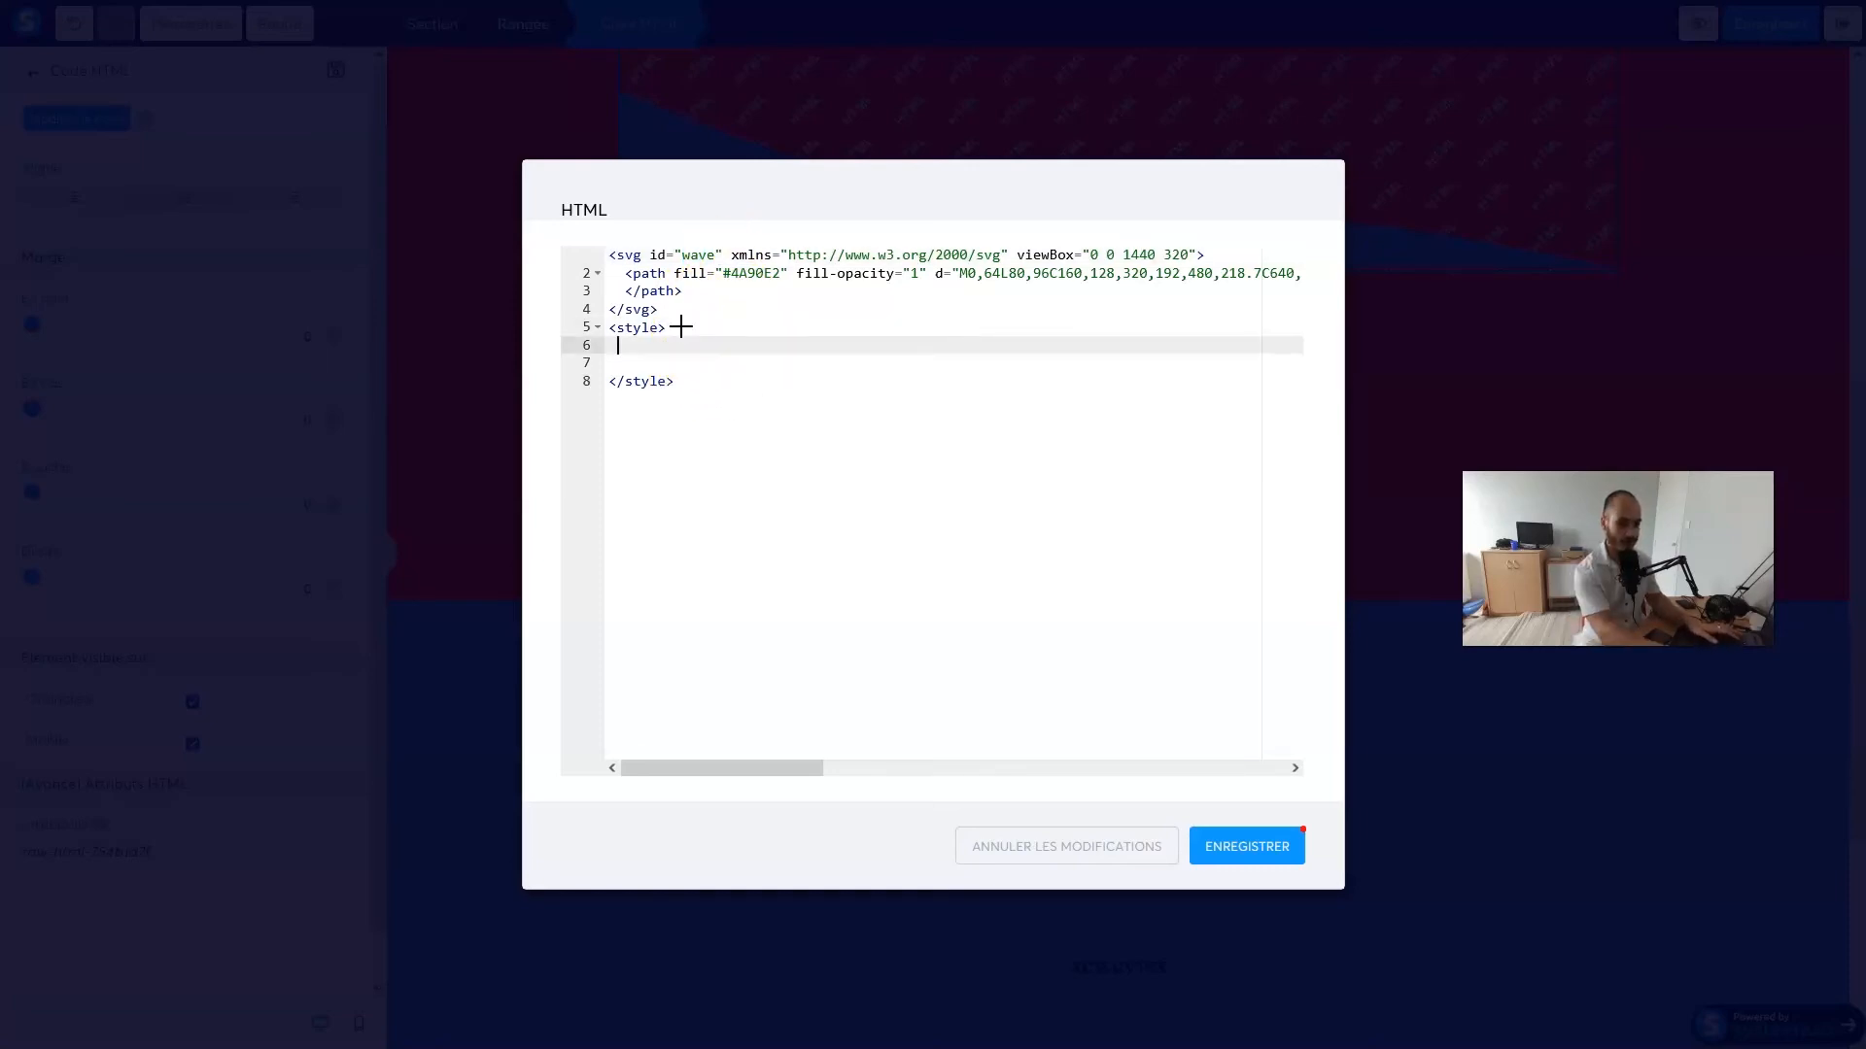
type("#wave{")
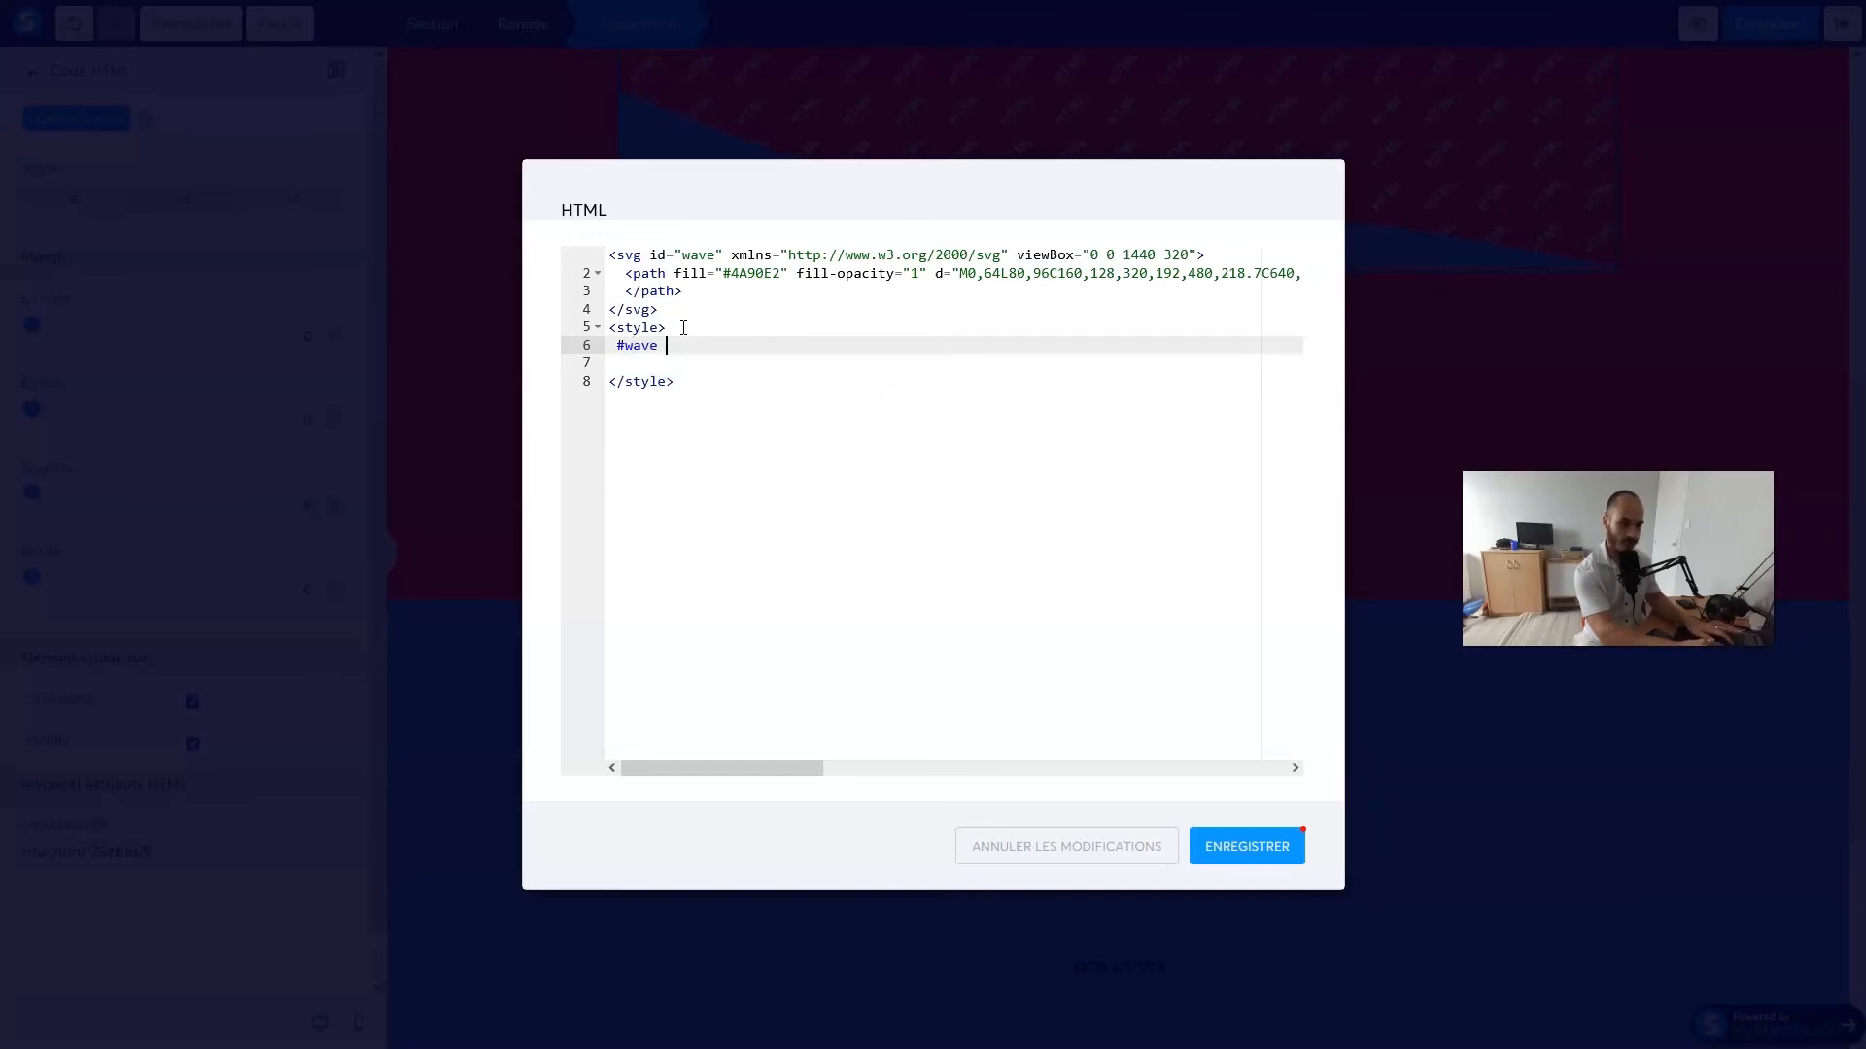
key("Return")
key("Up")
key("End")
key("Left")
key("Down")
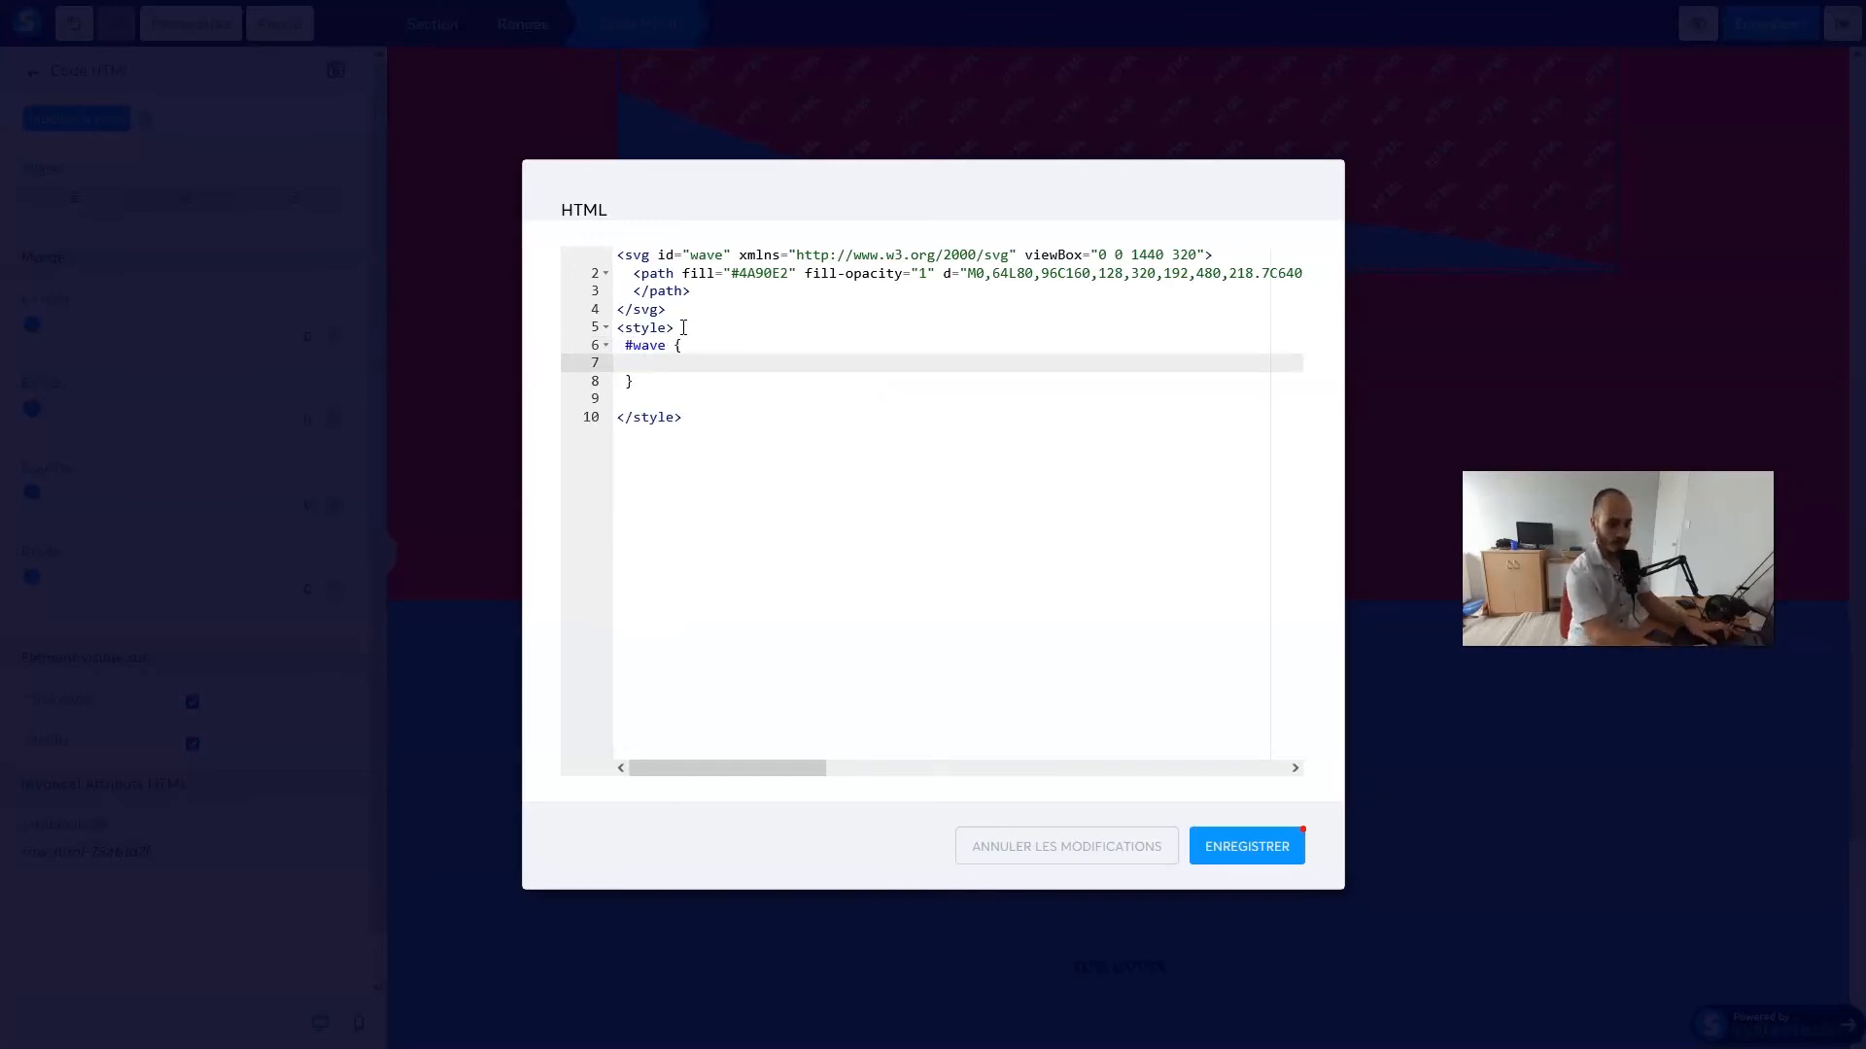
Add the declaration position: absolute !important; to the #wave rule
type("pos")
key("Return")
type("ab")
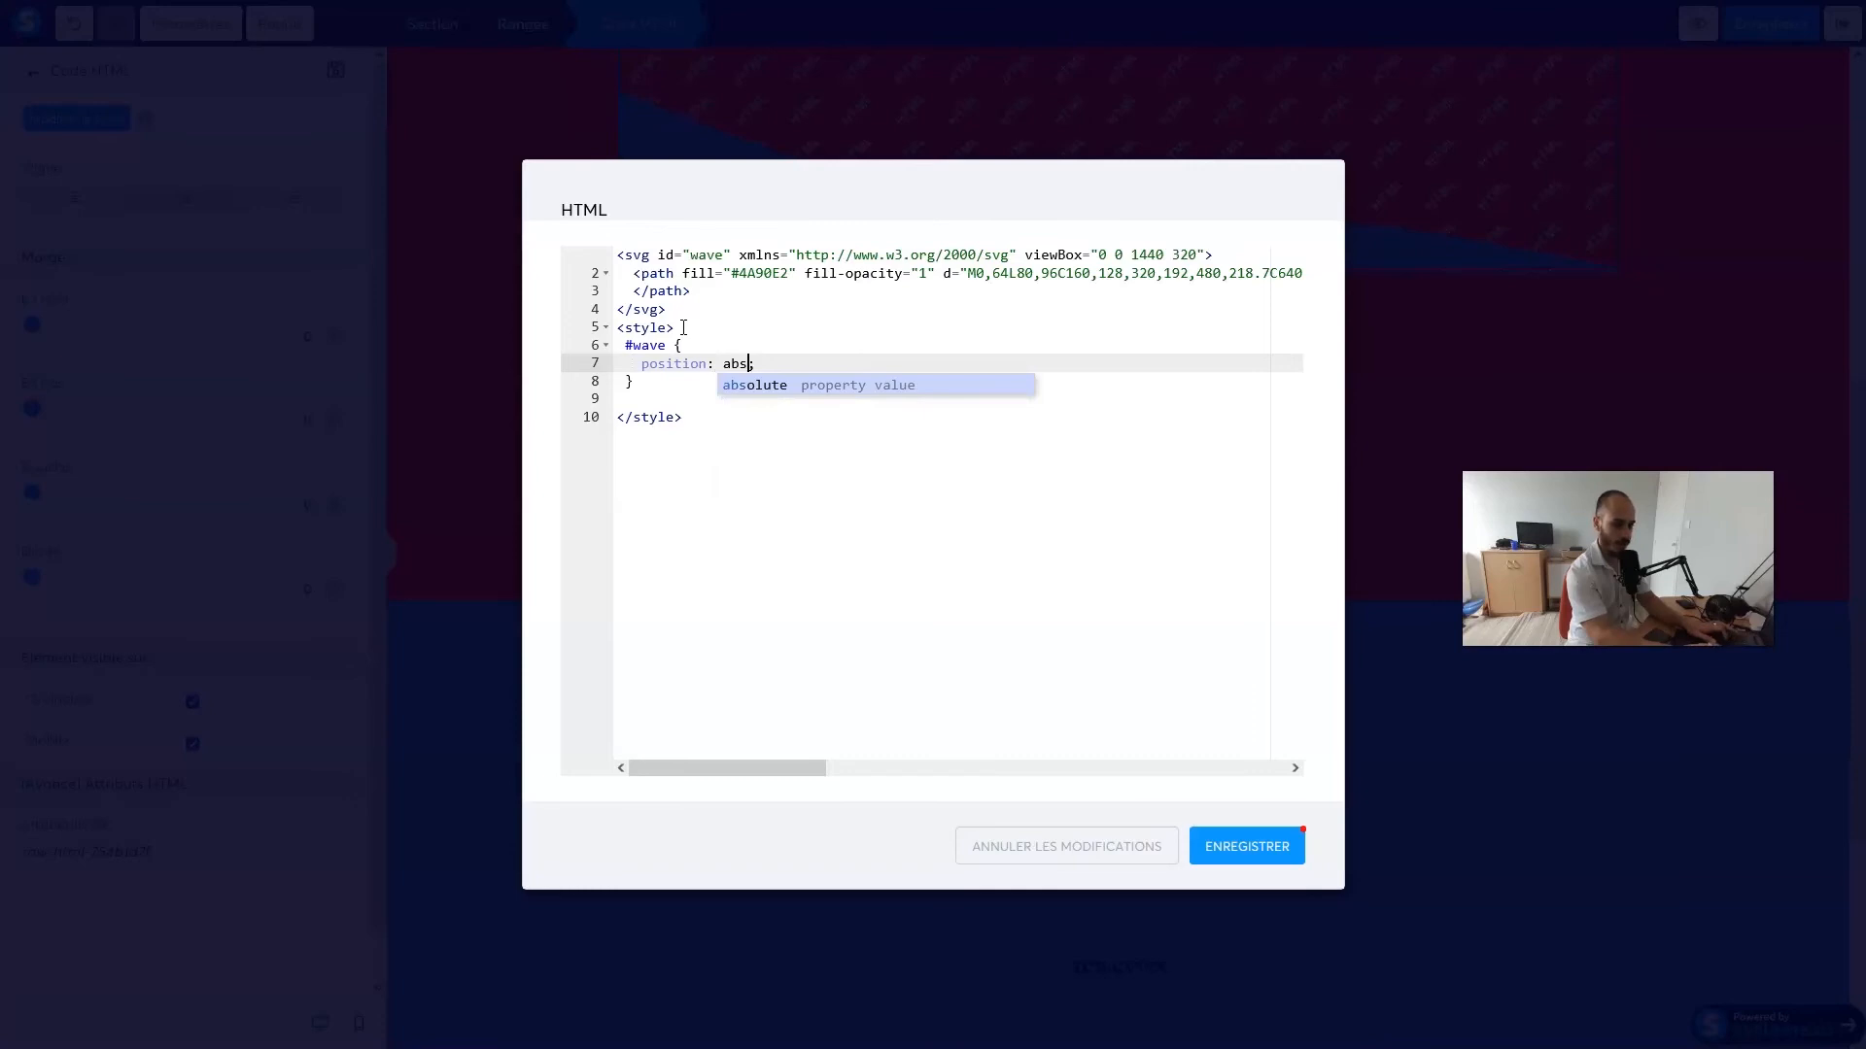
type("s")
key("Return")
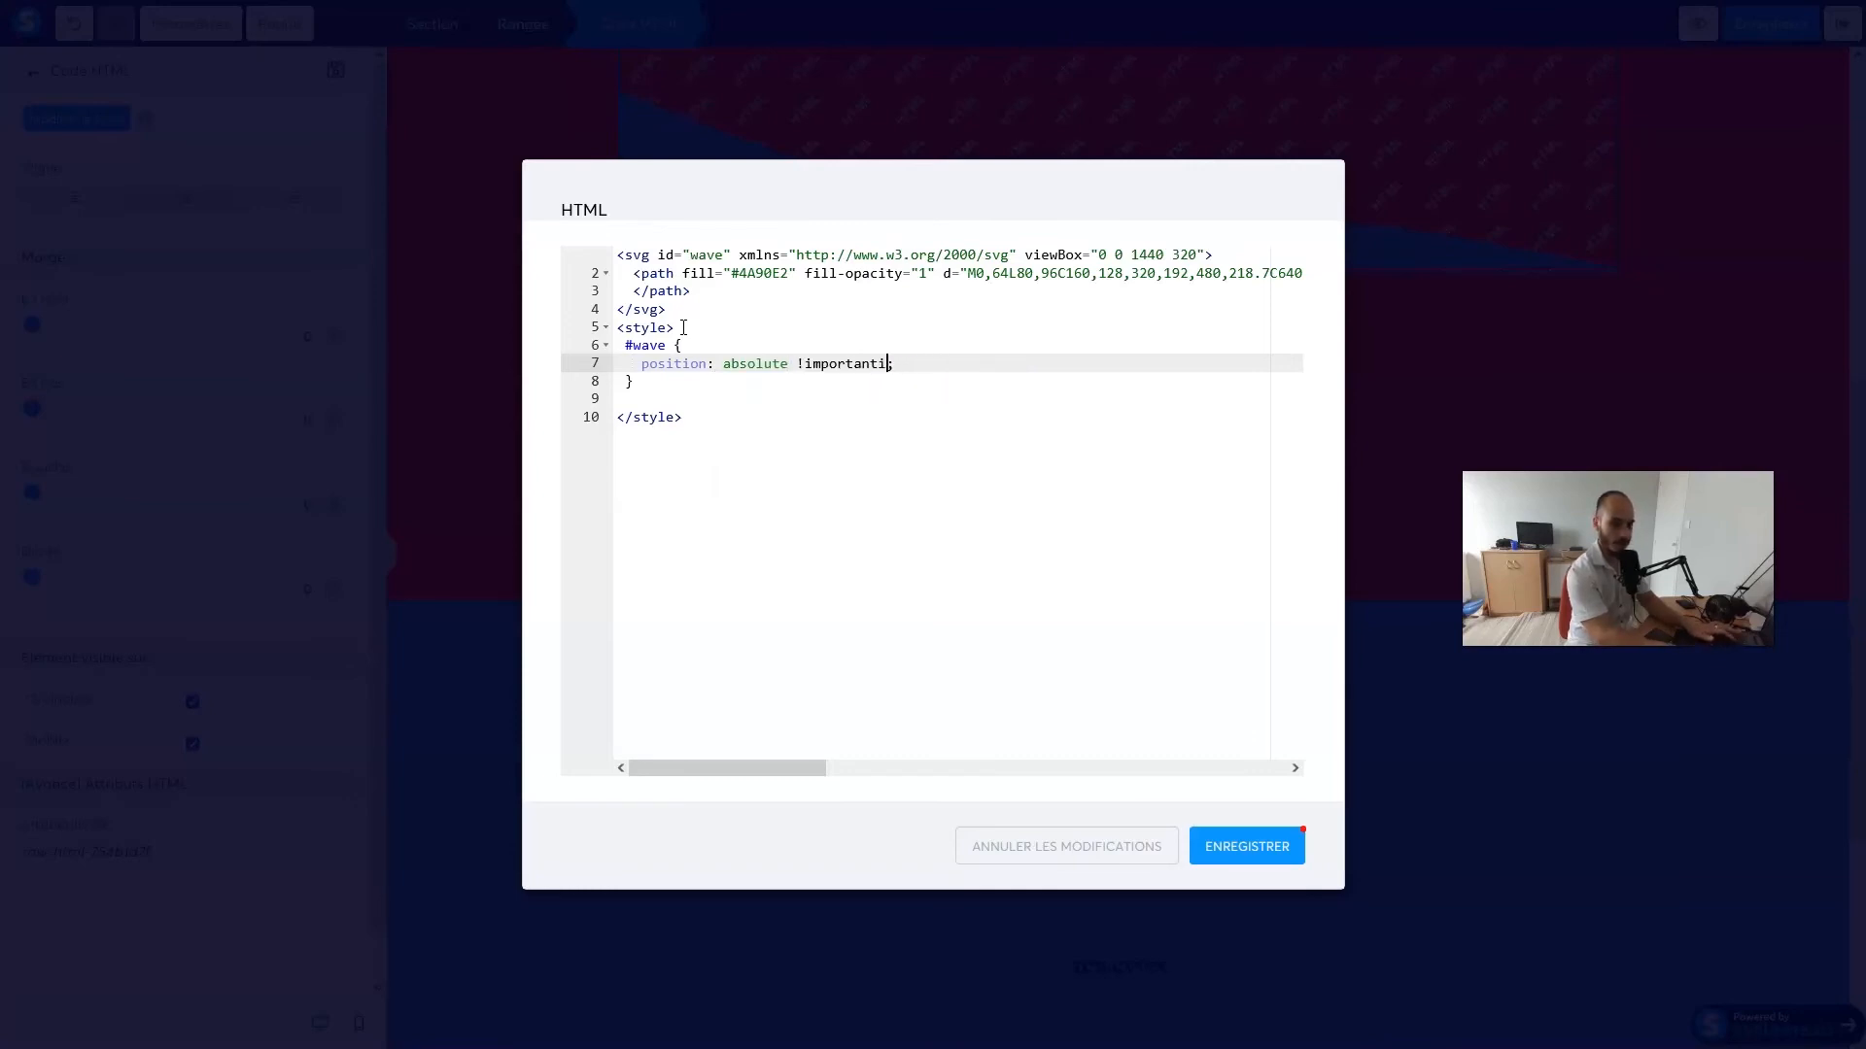
Add the declaration bottom: 0 !important; on a new line of the #wave rule
key("Return")
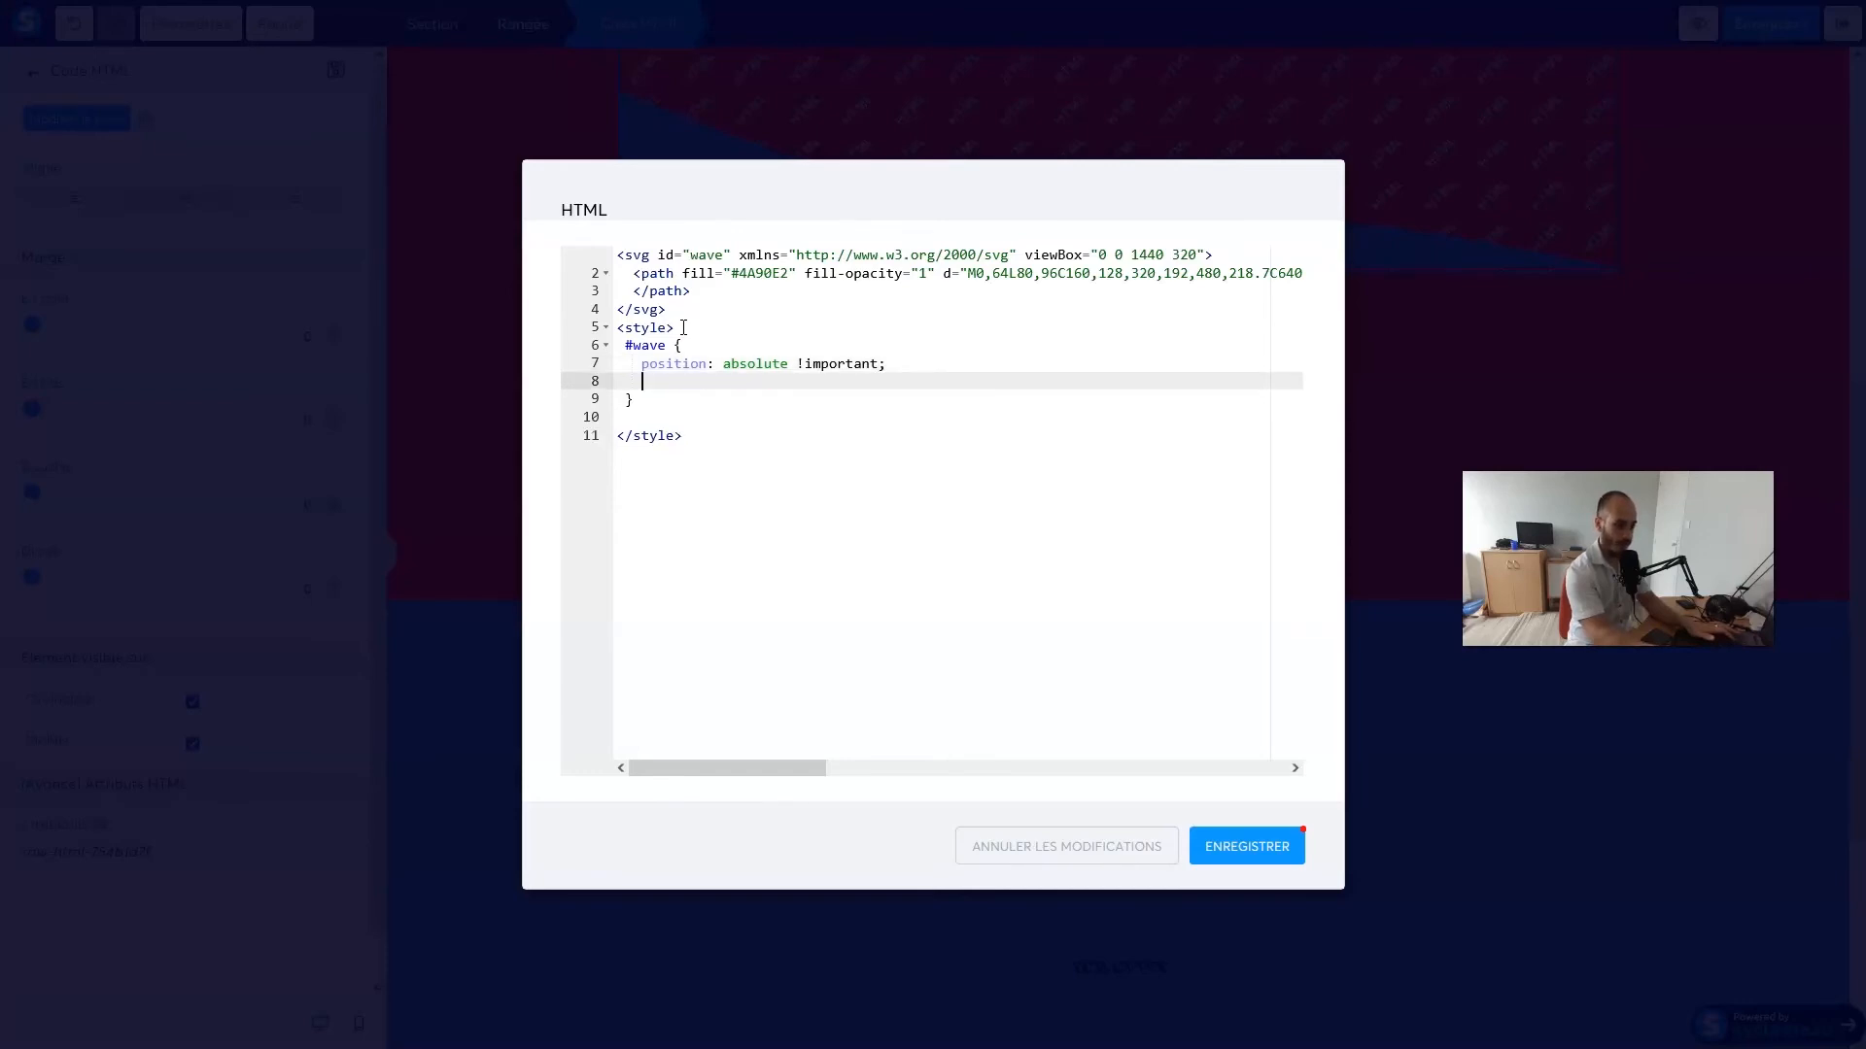
type("bottom")
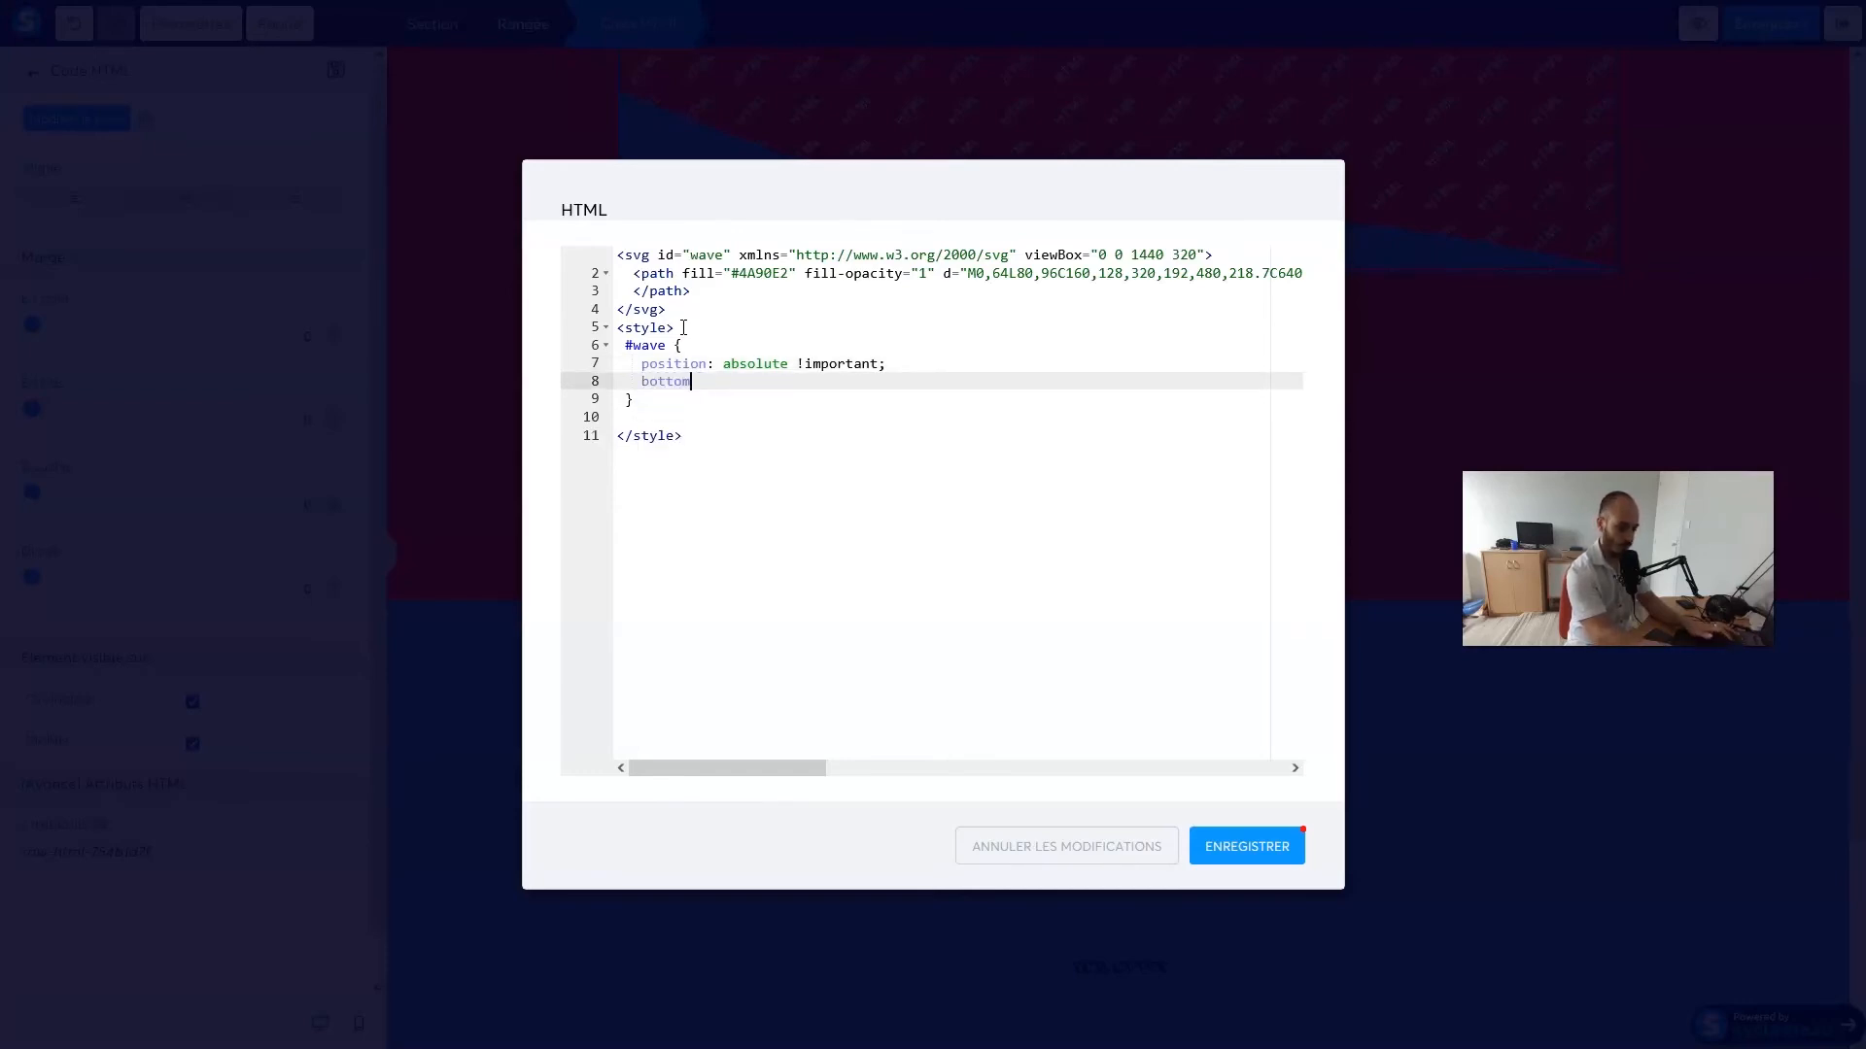
type(": 0")
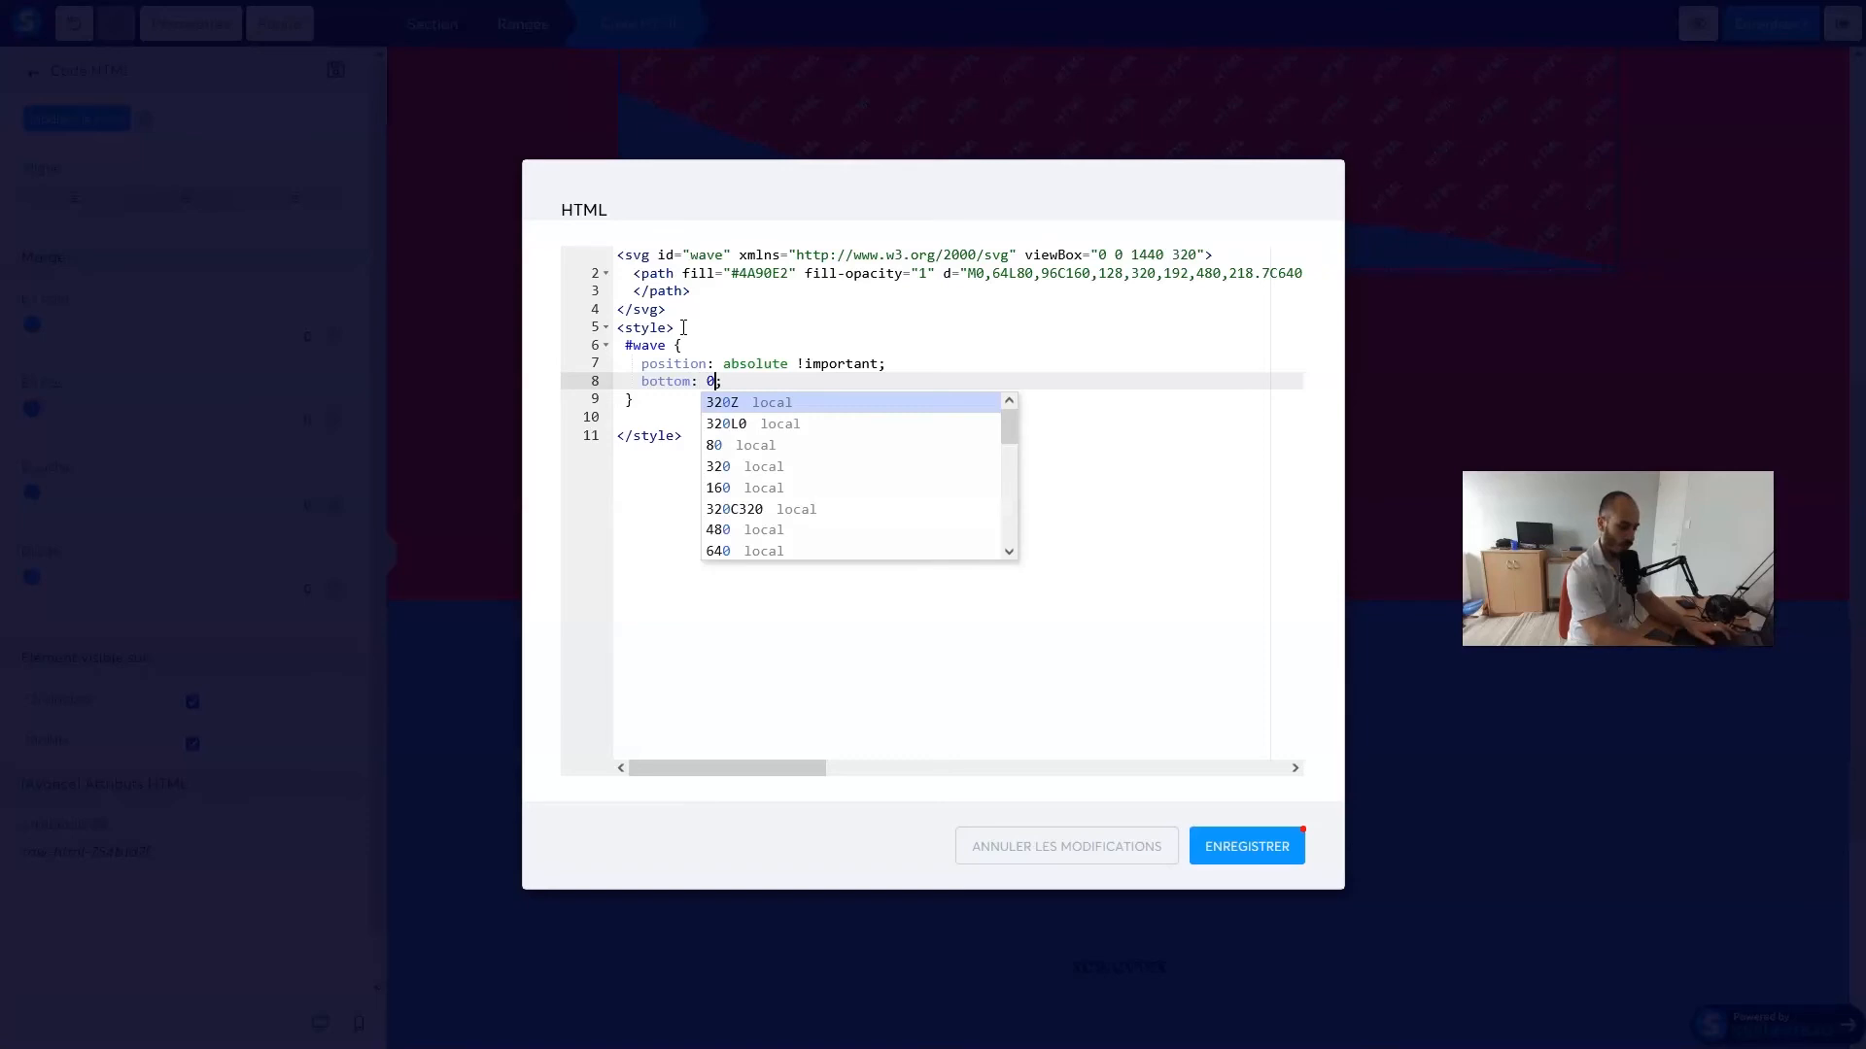
type(" !important")
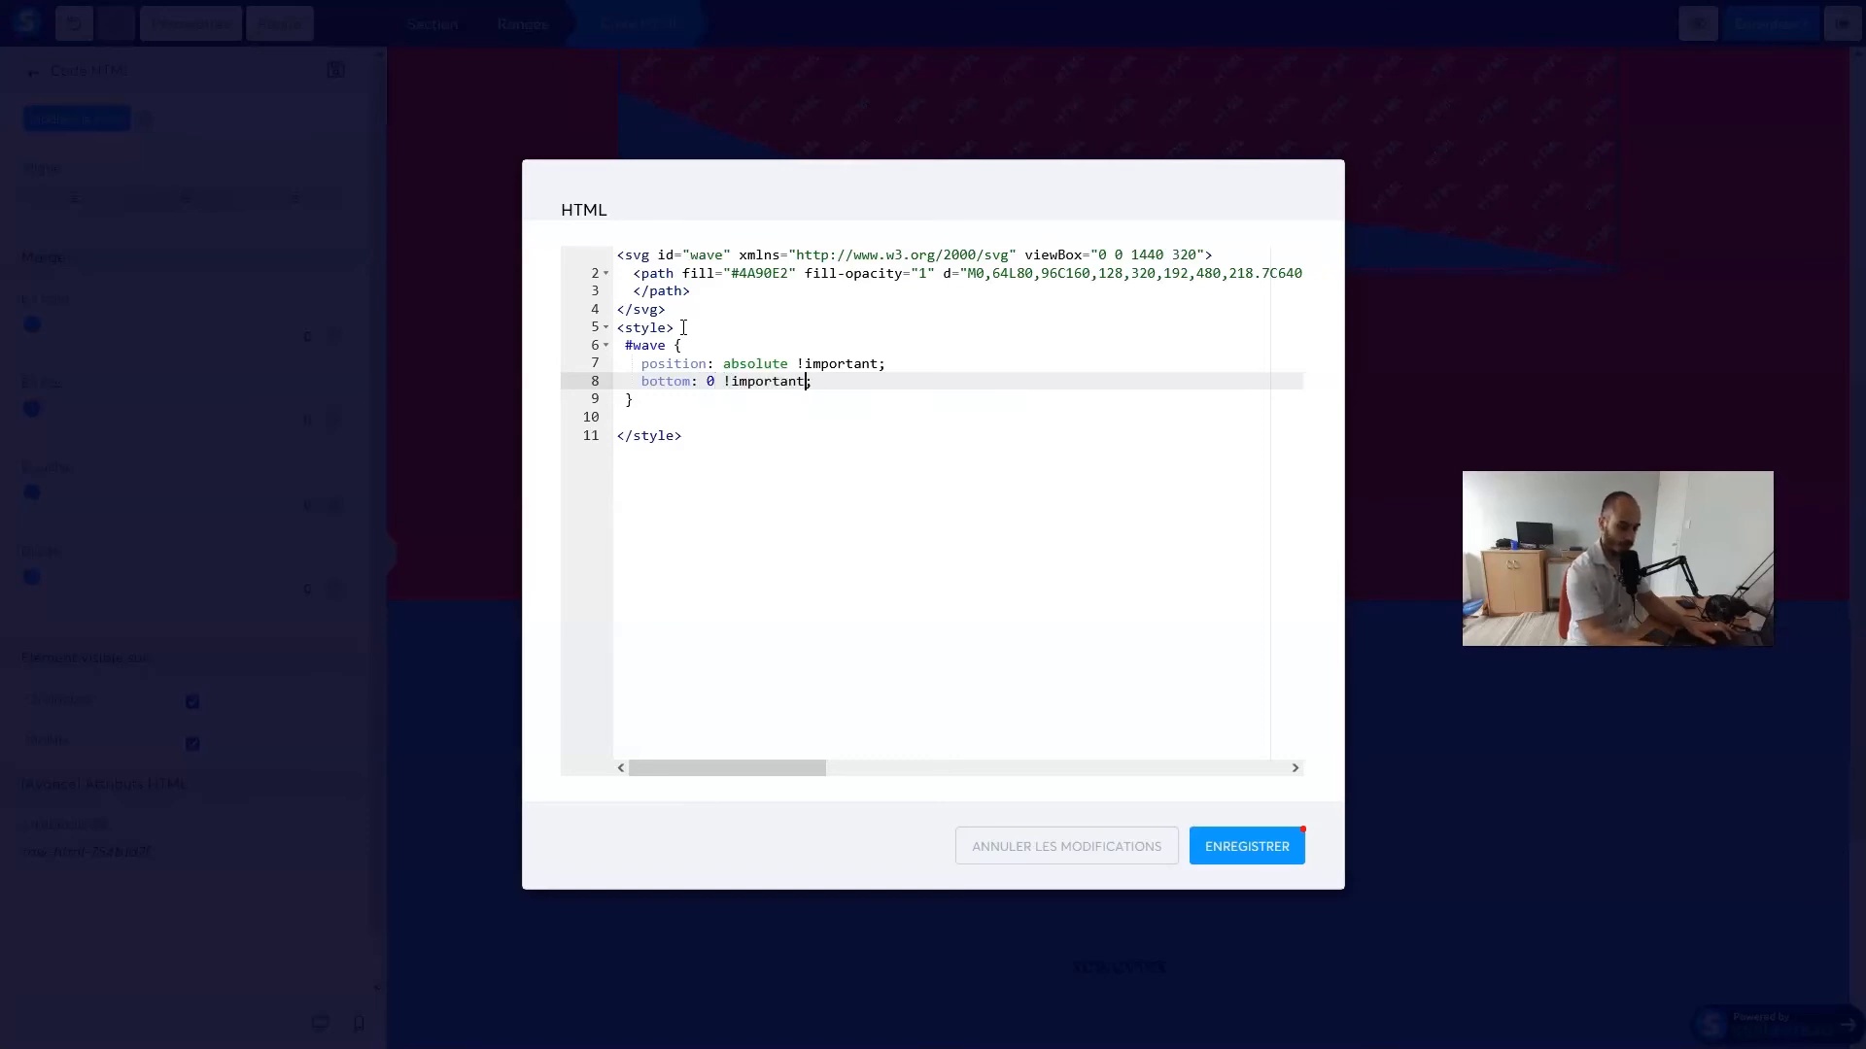
Add left: 0 !important; below the bottom declaration, with a space between the value and !important
key("Return")
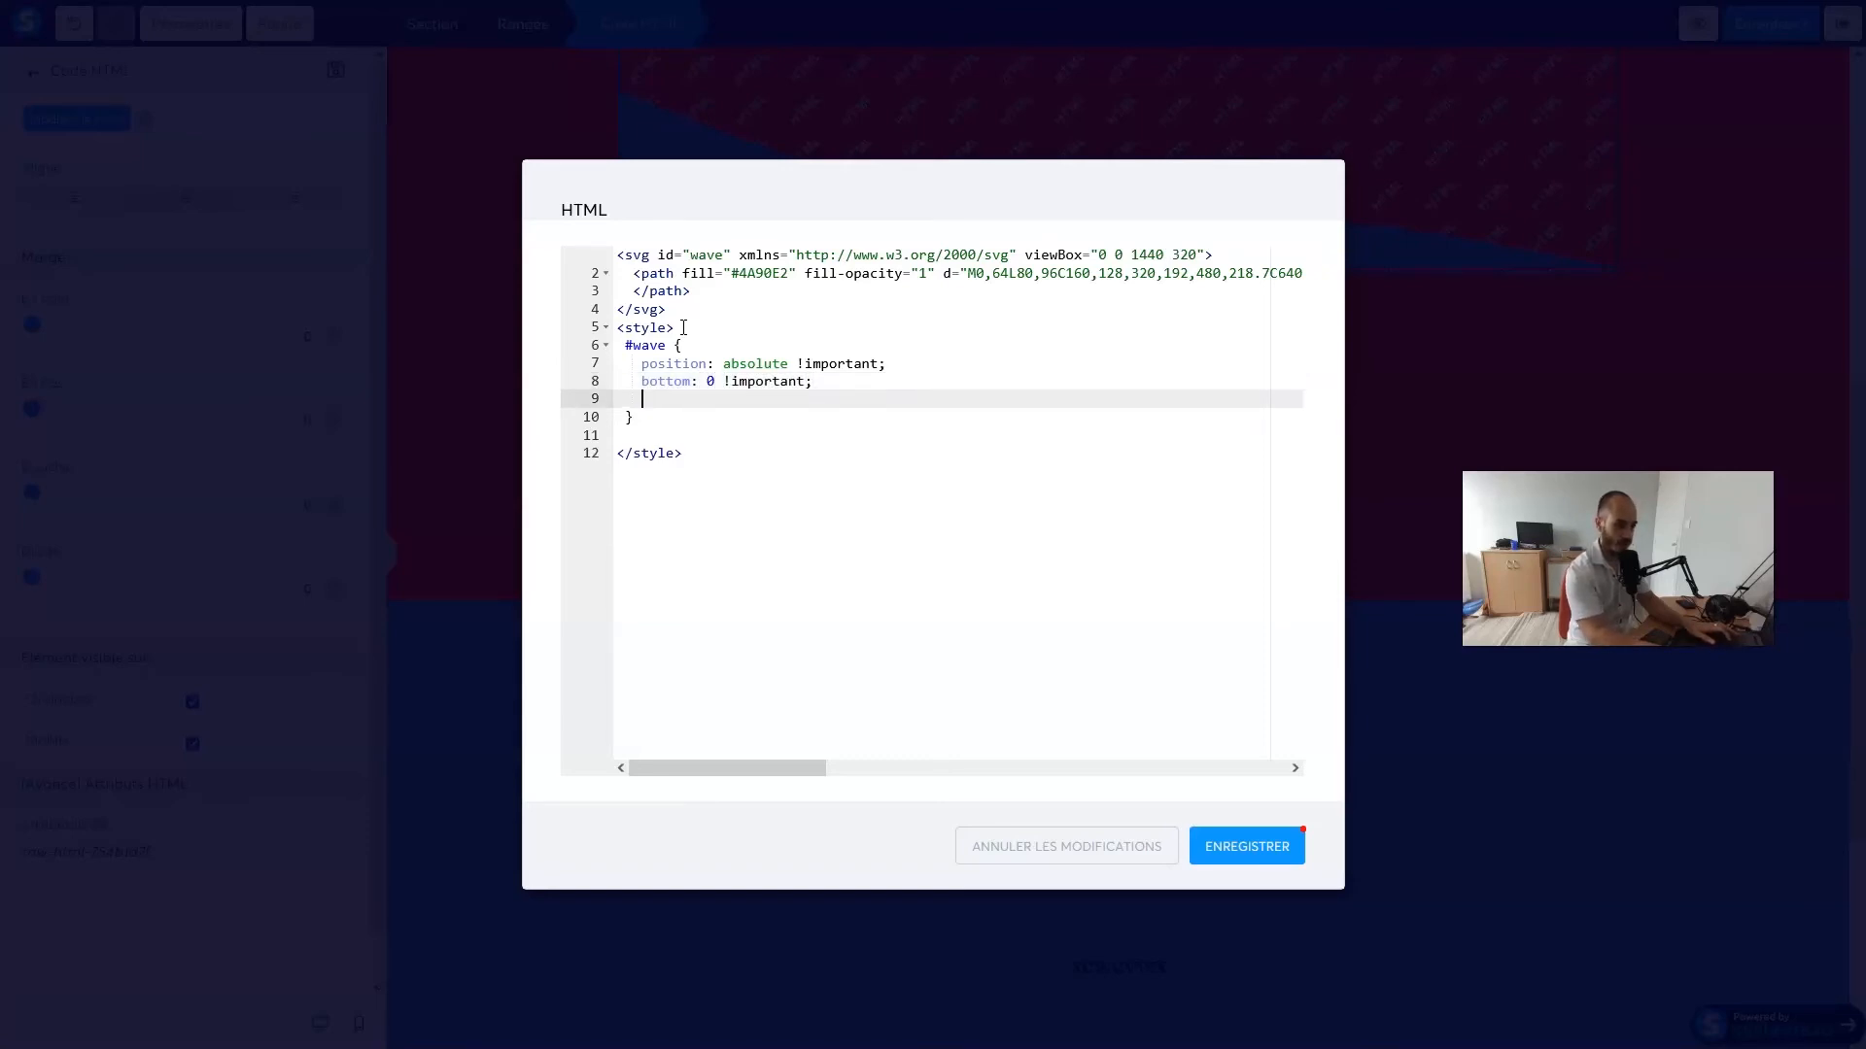
type("left")
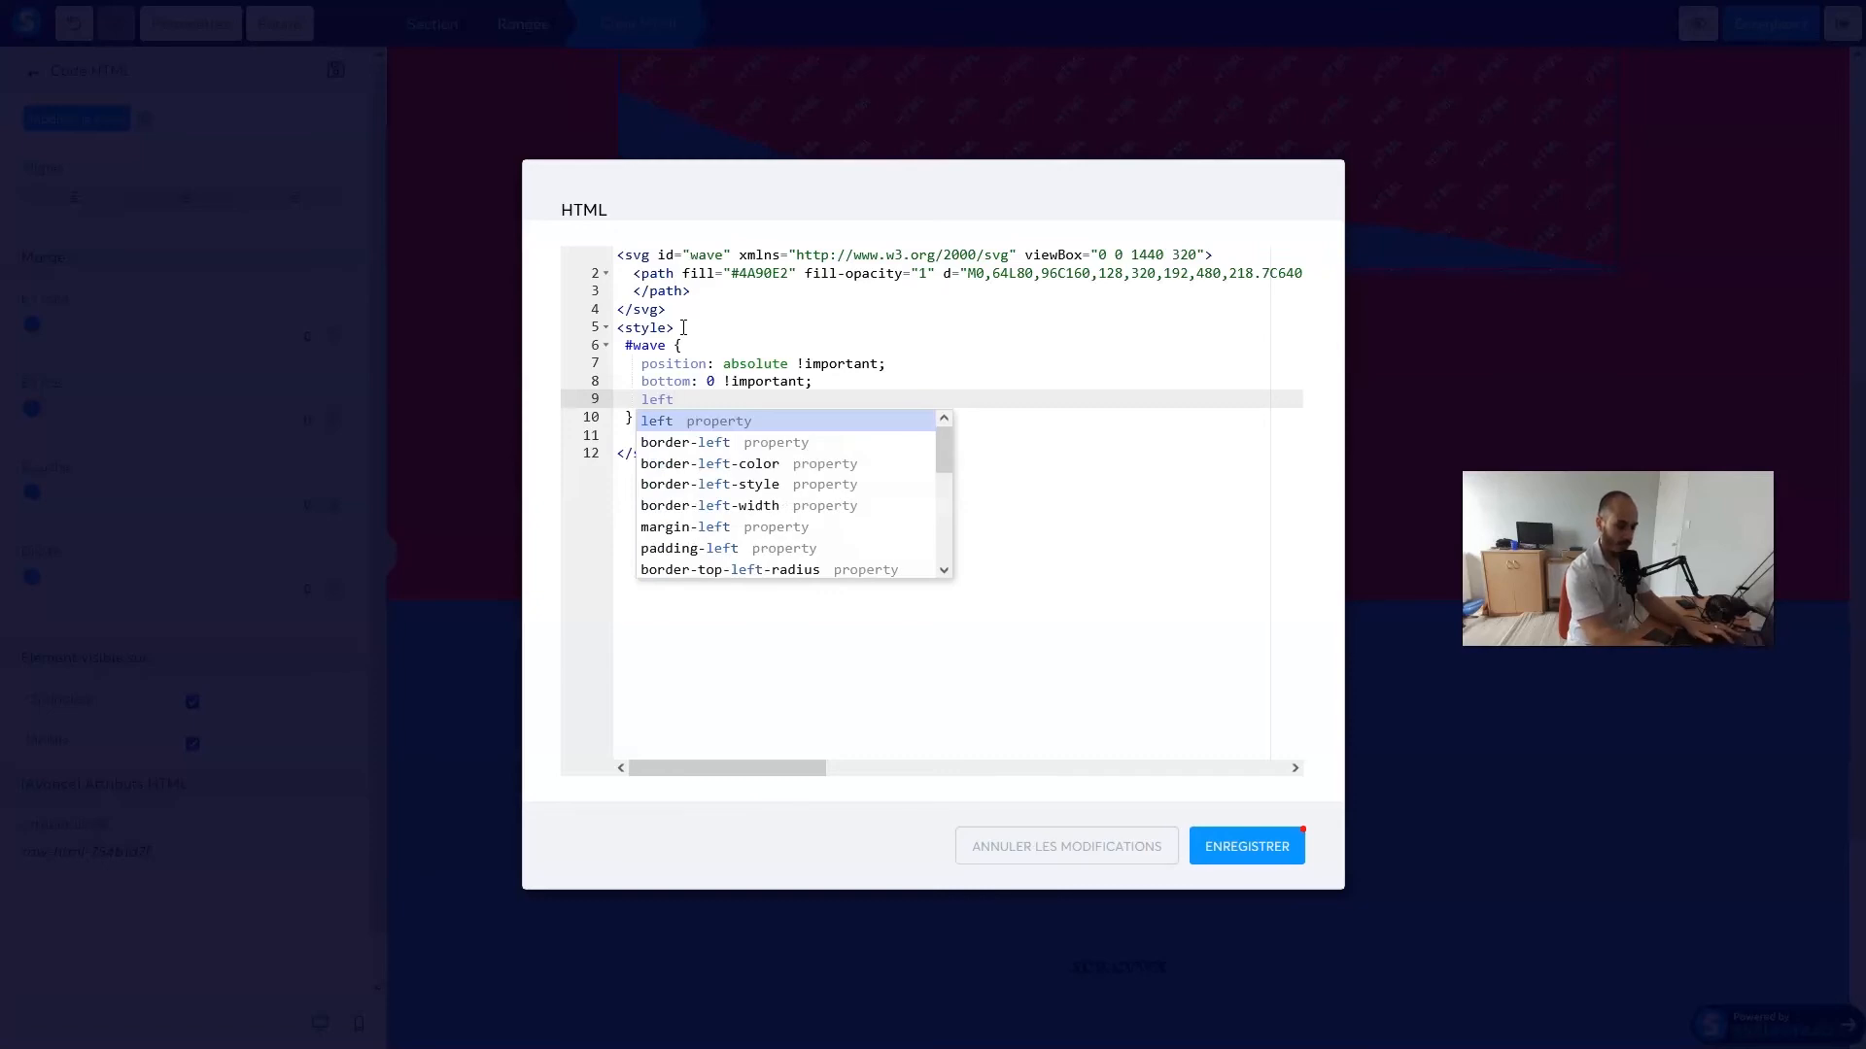
key("Escape")
type(":;")
key("Escape")
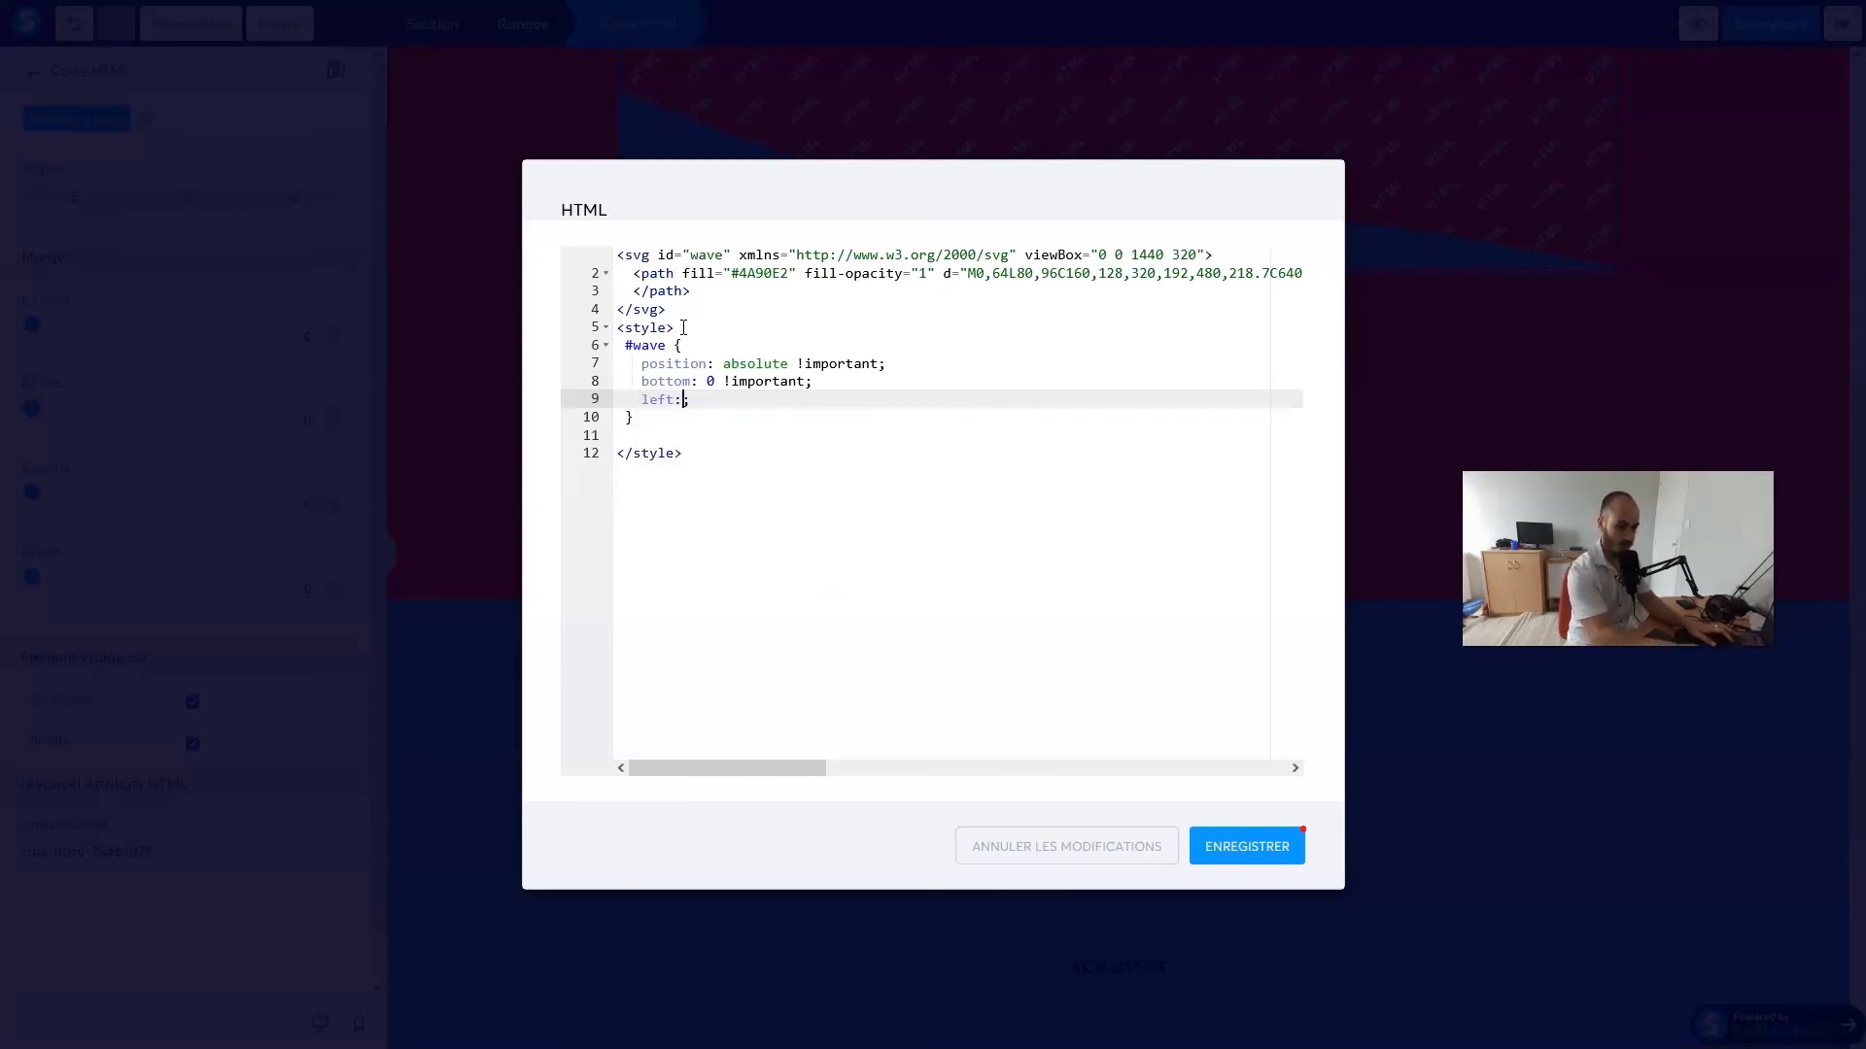
type("0!important")
type("important")
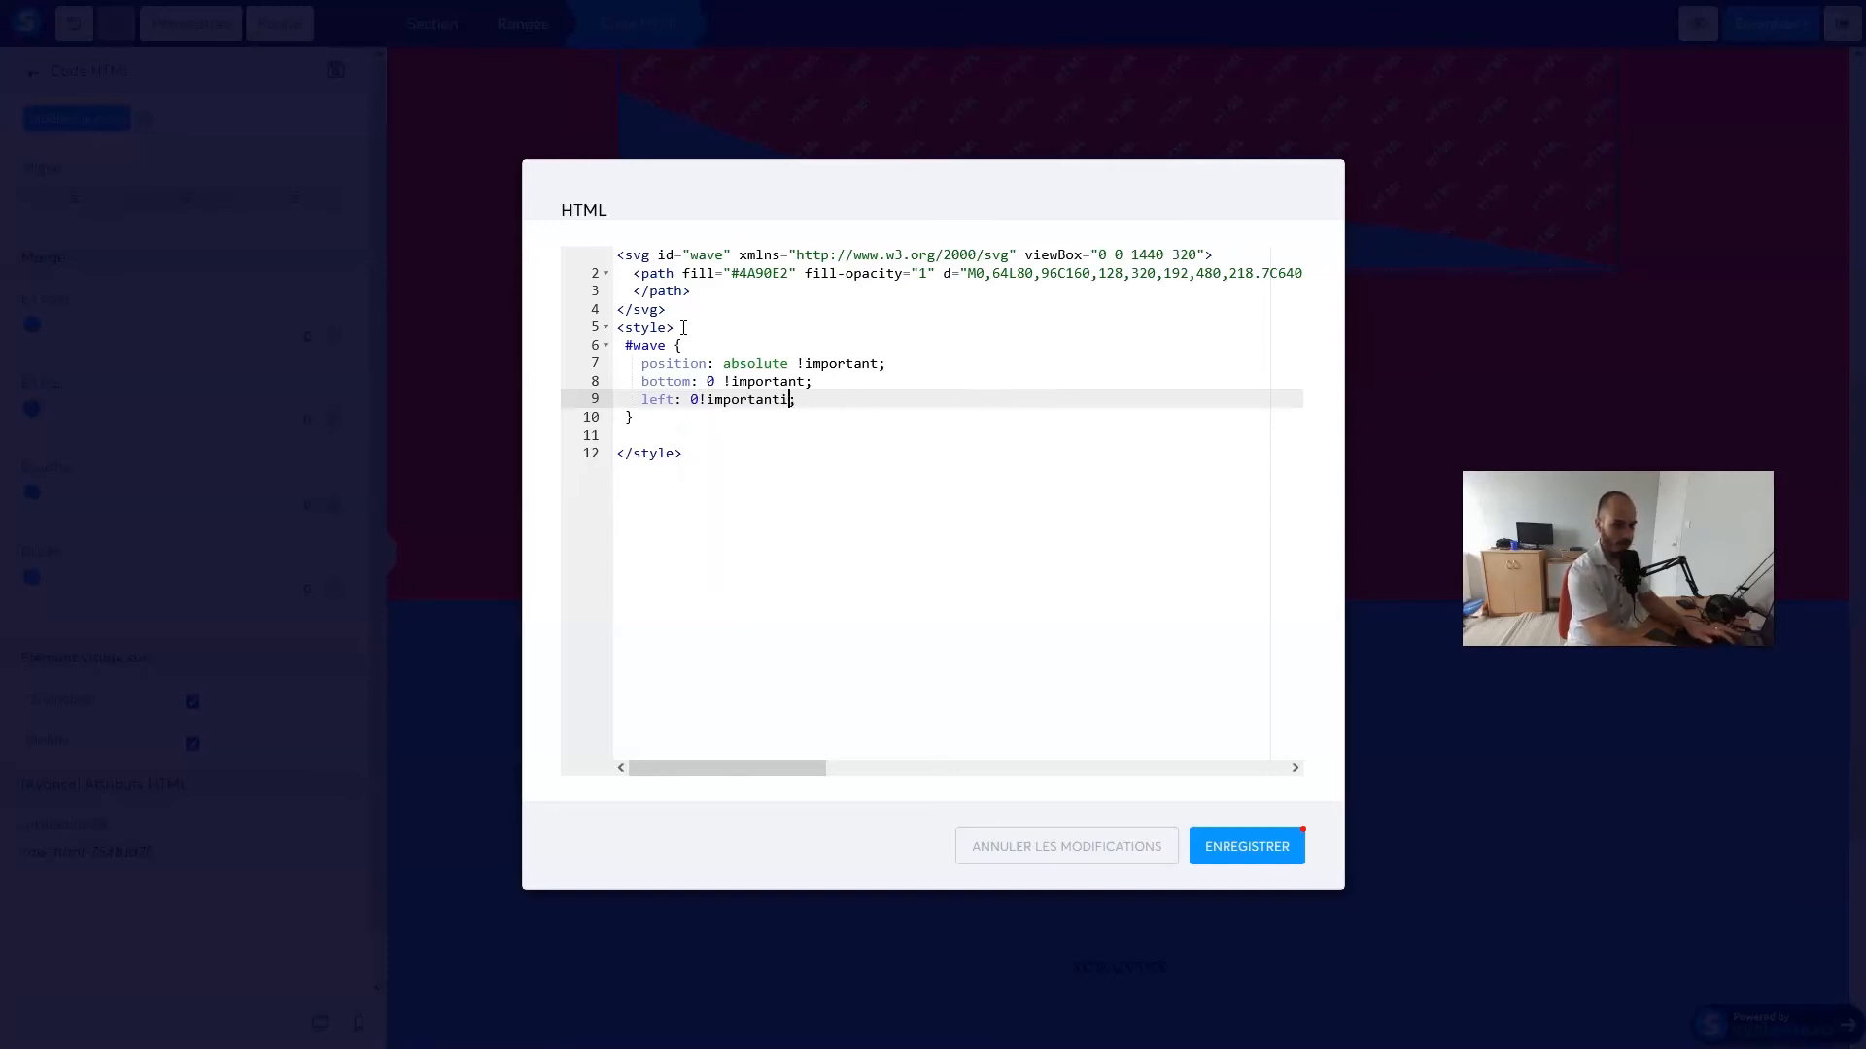
key("Left")
key("Left")
key("Left")
key("Left")
key("Left")
key("Left")
key("Left")
key("Left")
key("Left")
key("Left")
key("End")
Add the declaration width: 100% !important; as the last line of the #wave rule
key("Return")
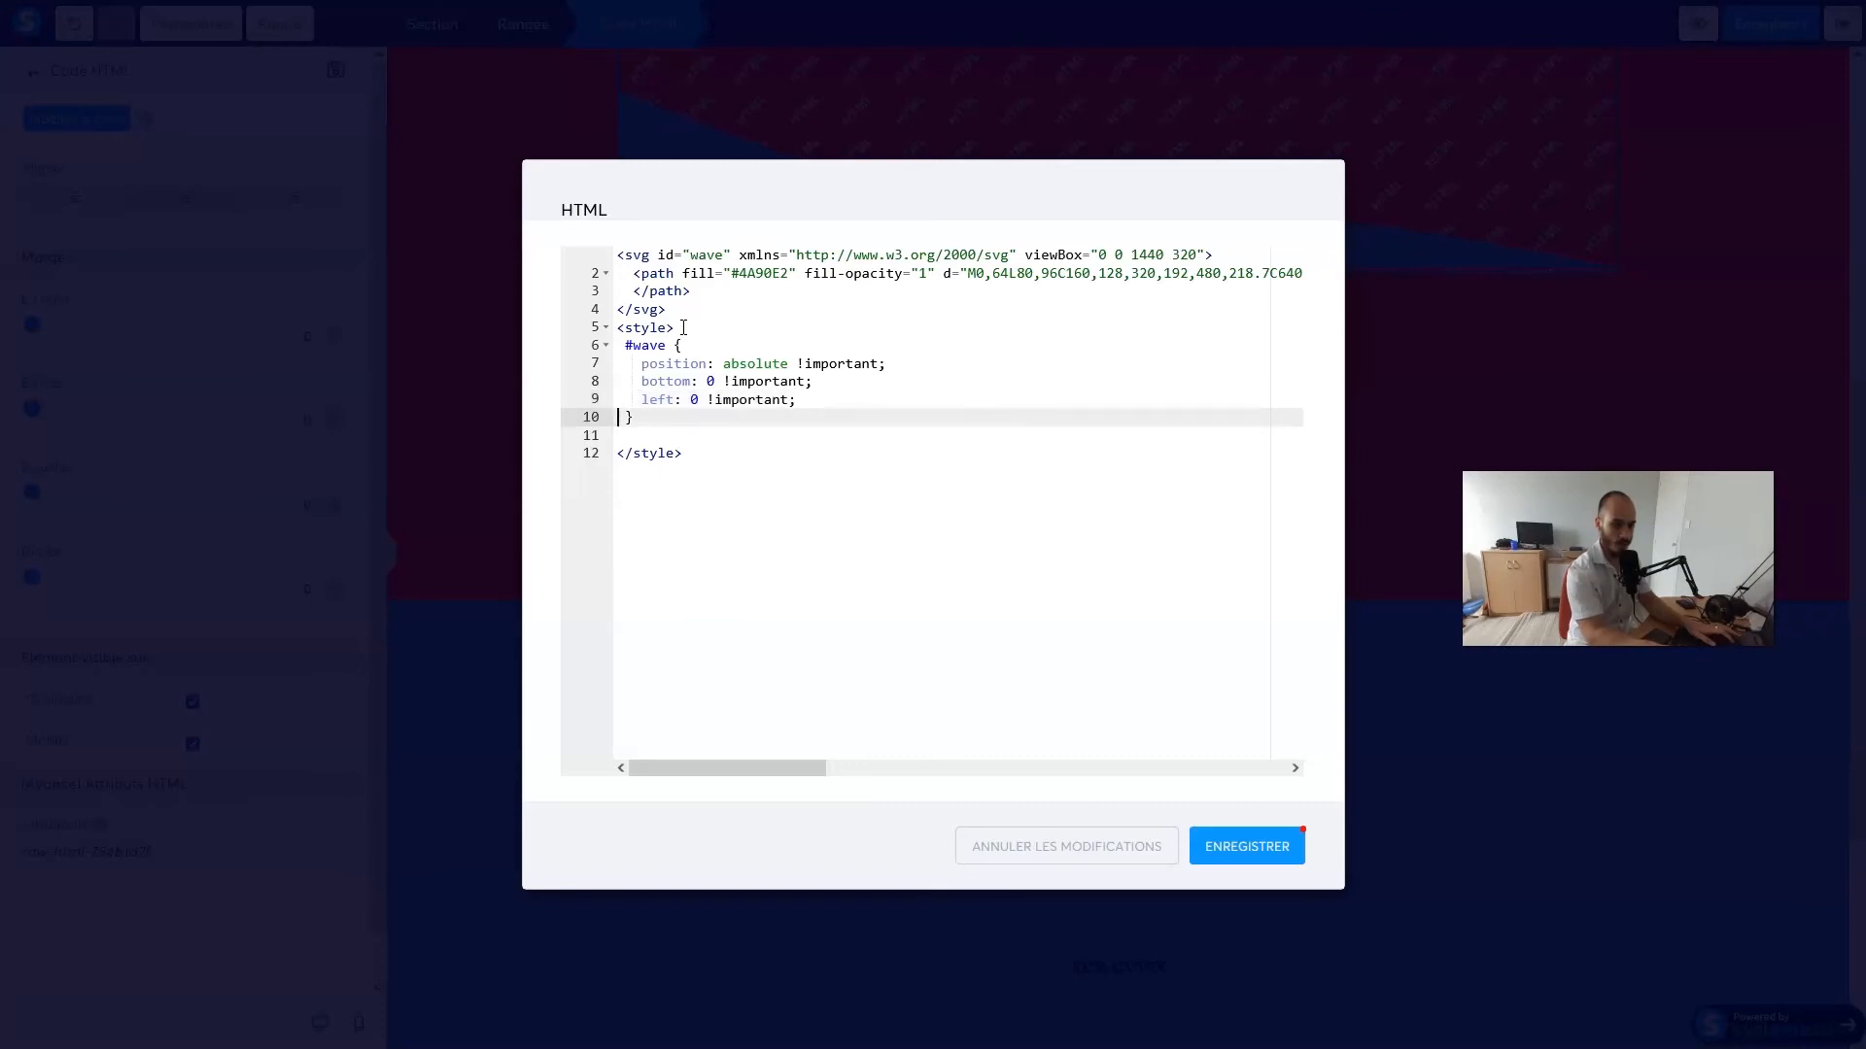
type("wi")
key("Return")
type("0;")
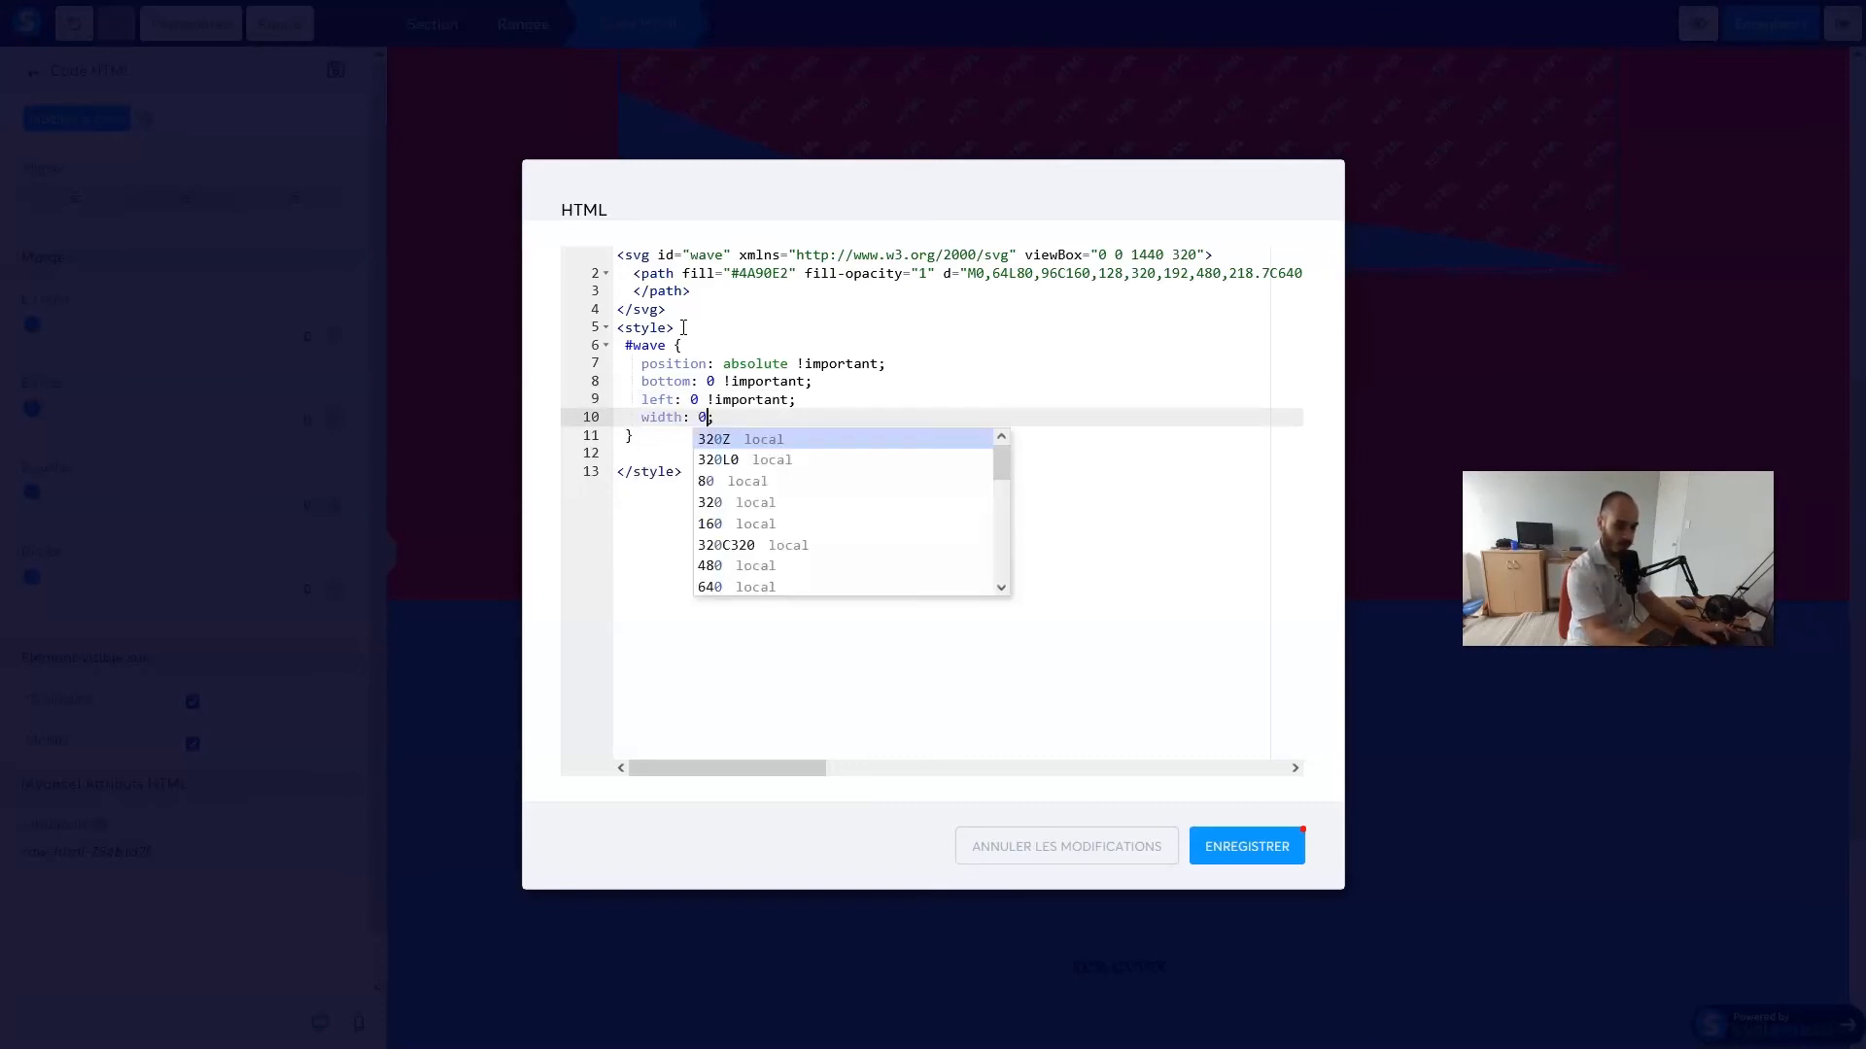
key("BackSpace")
type("100")
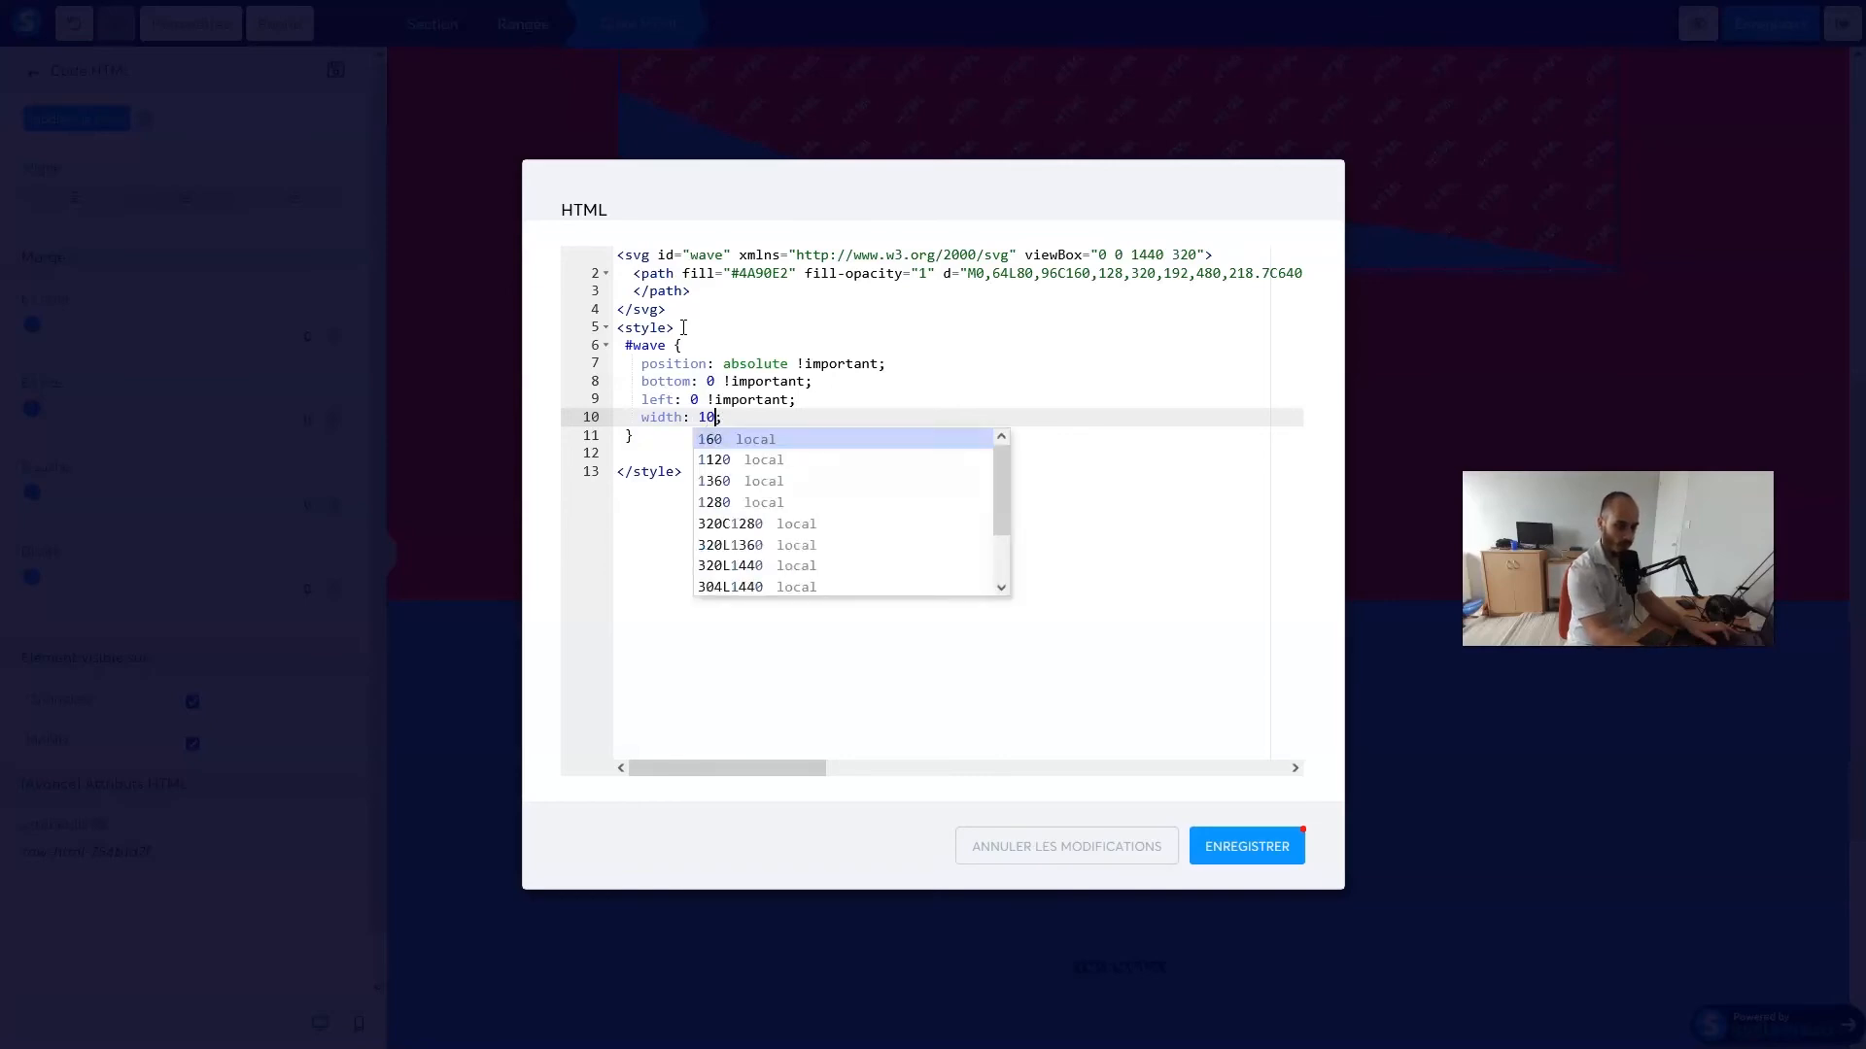
type("% !important")
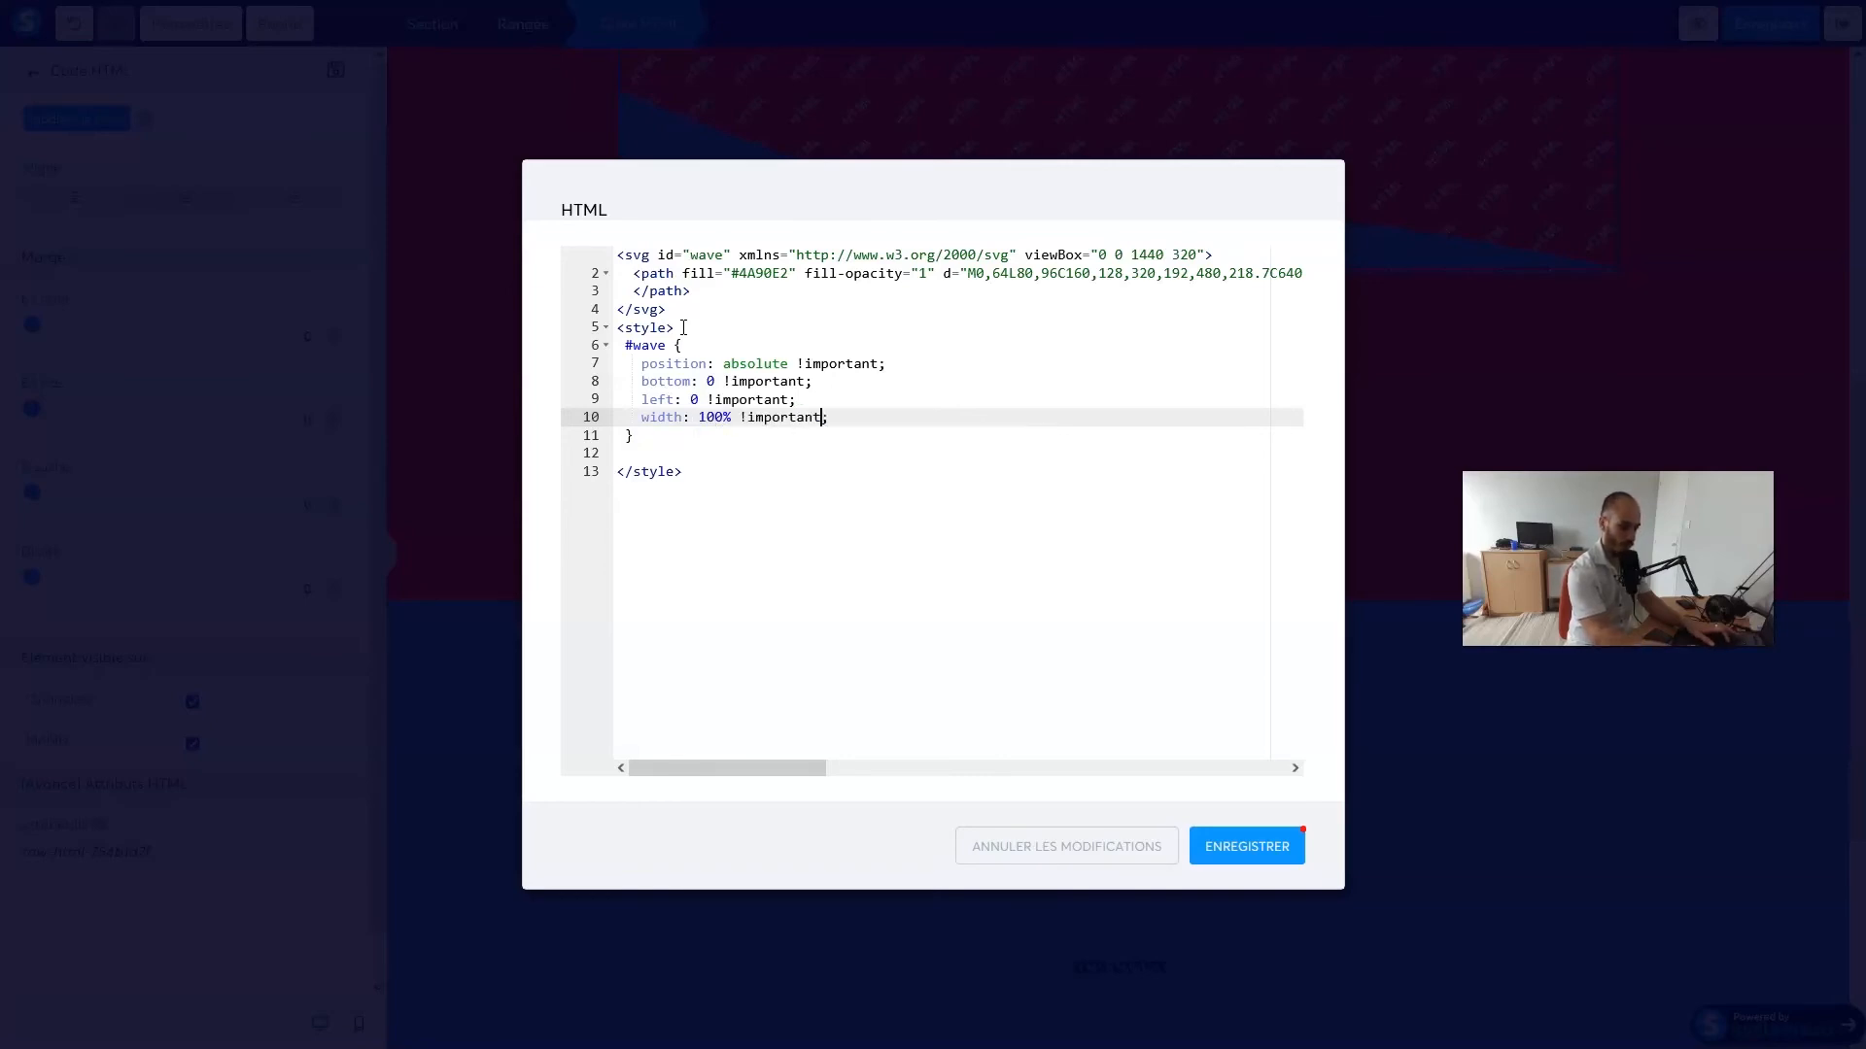
Review the position, bottom, left and width declarations of the #wave rule line by line
key("Up")
key("Up")
key("Left")
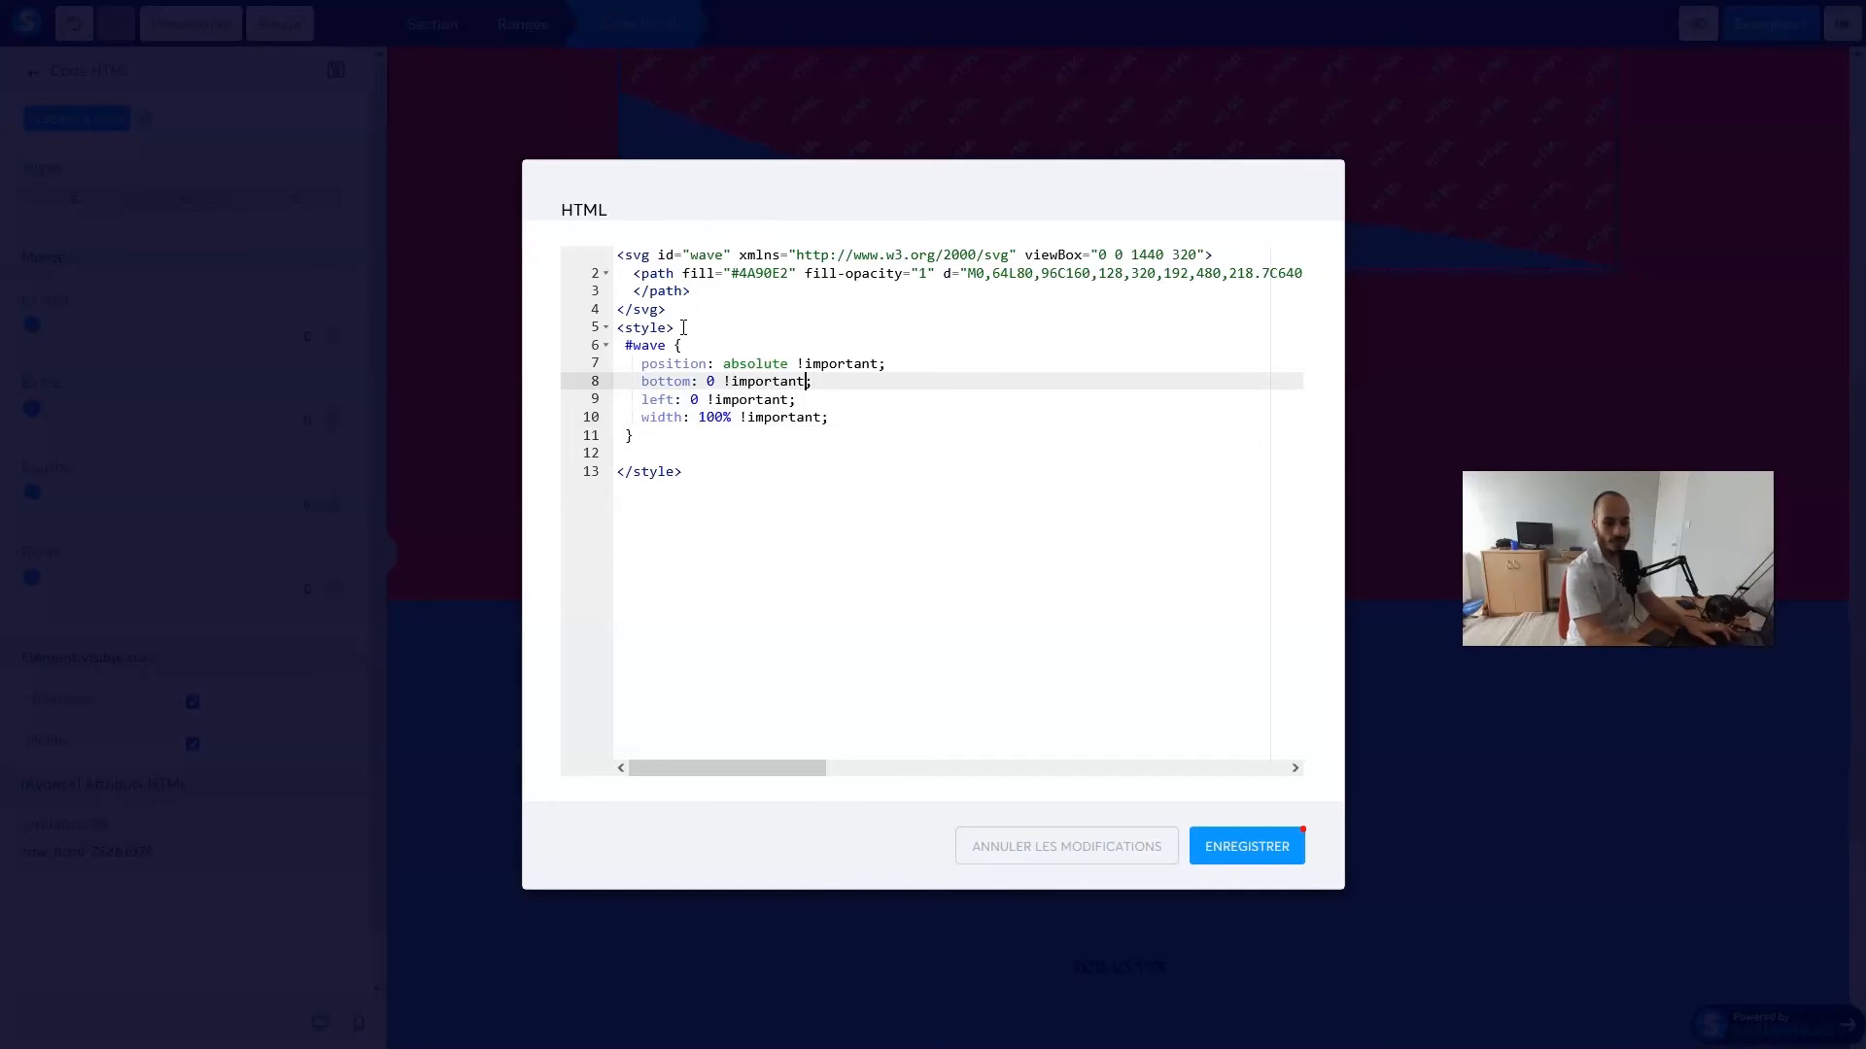
key("Up")
key("Left")
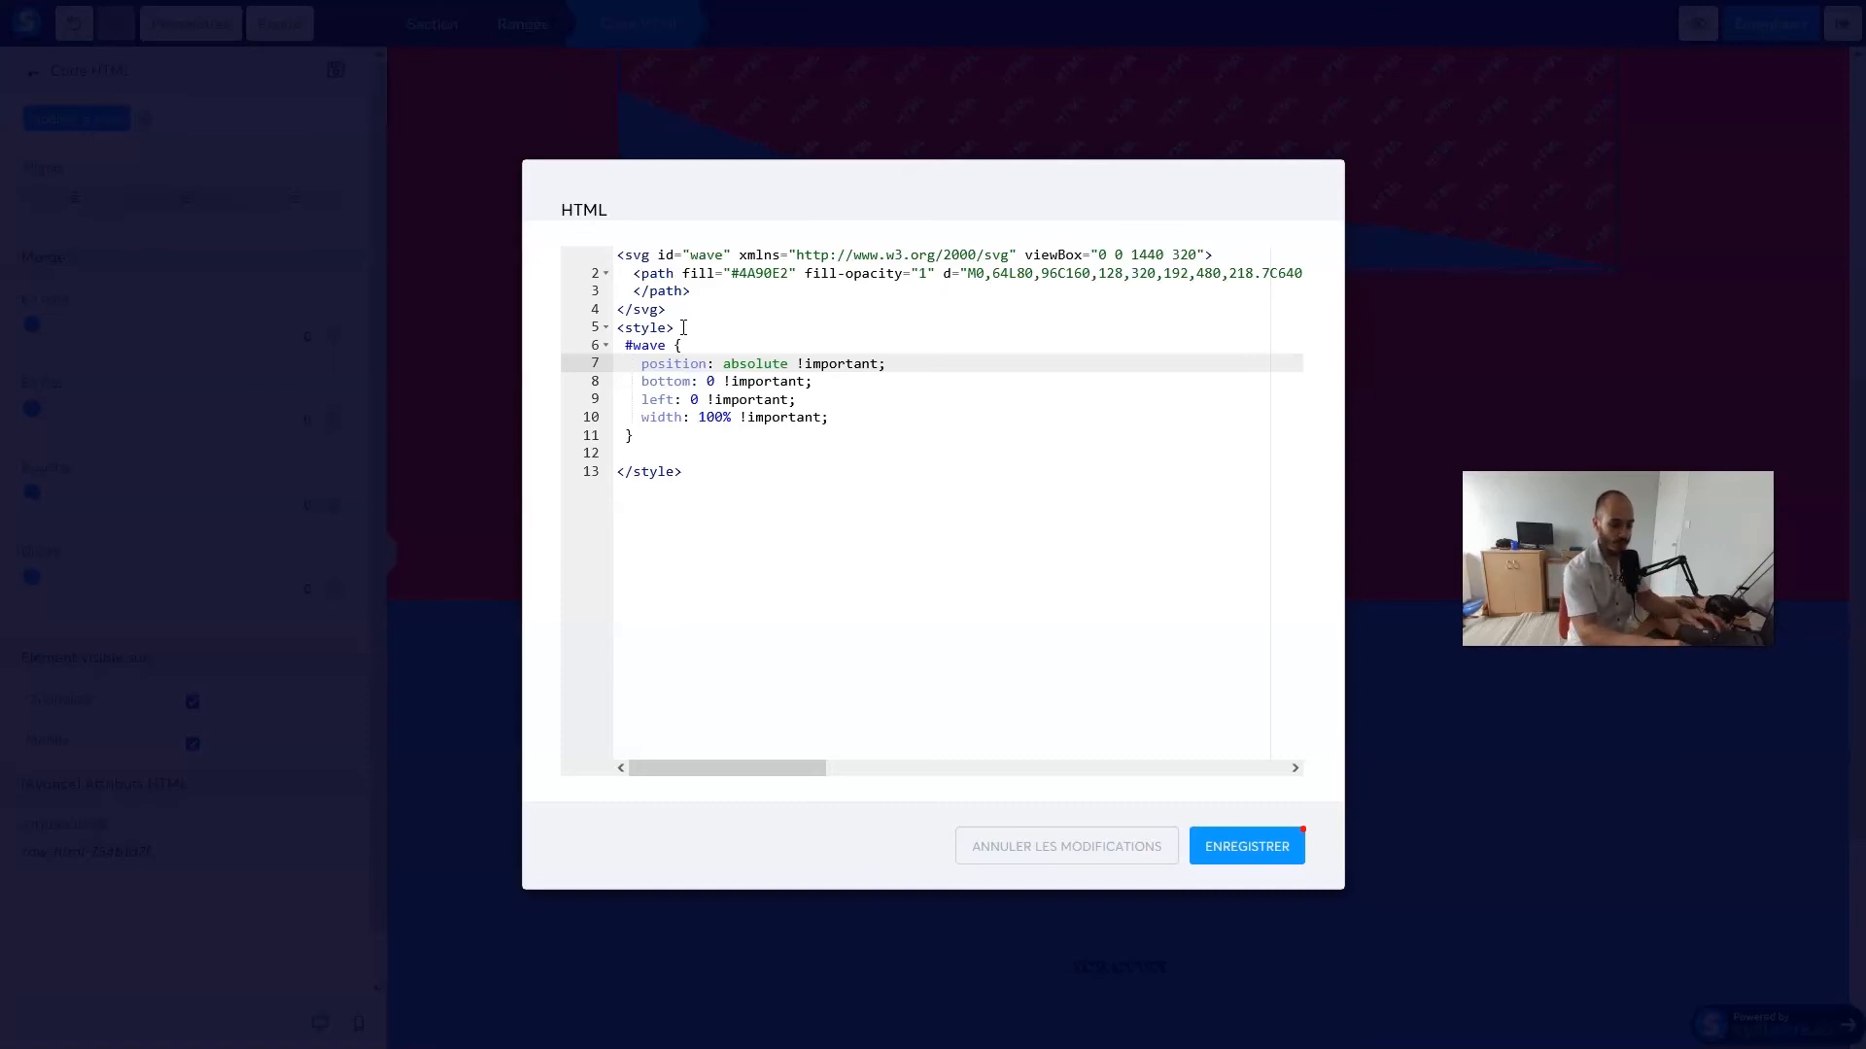
key("Down")
key("Right")
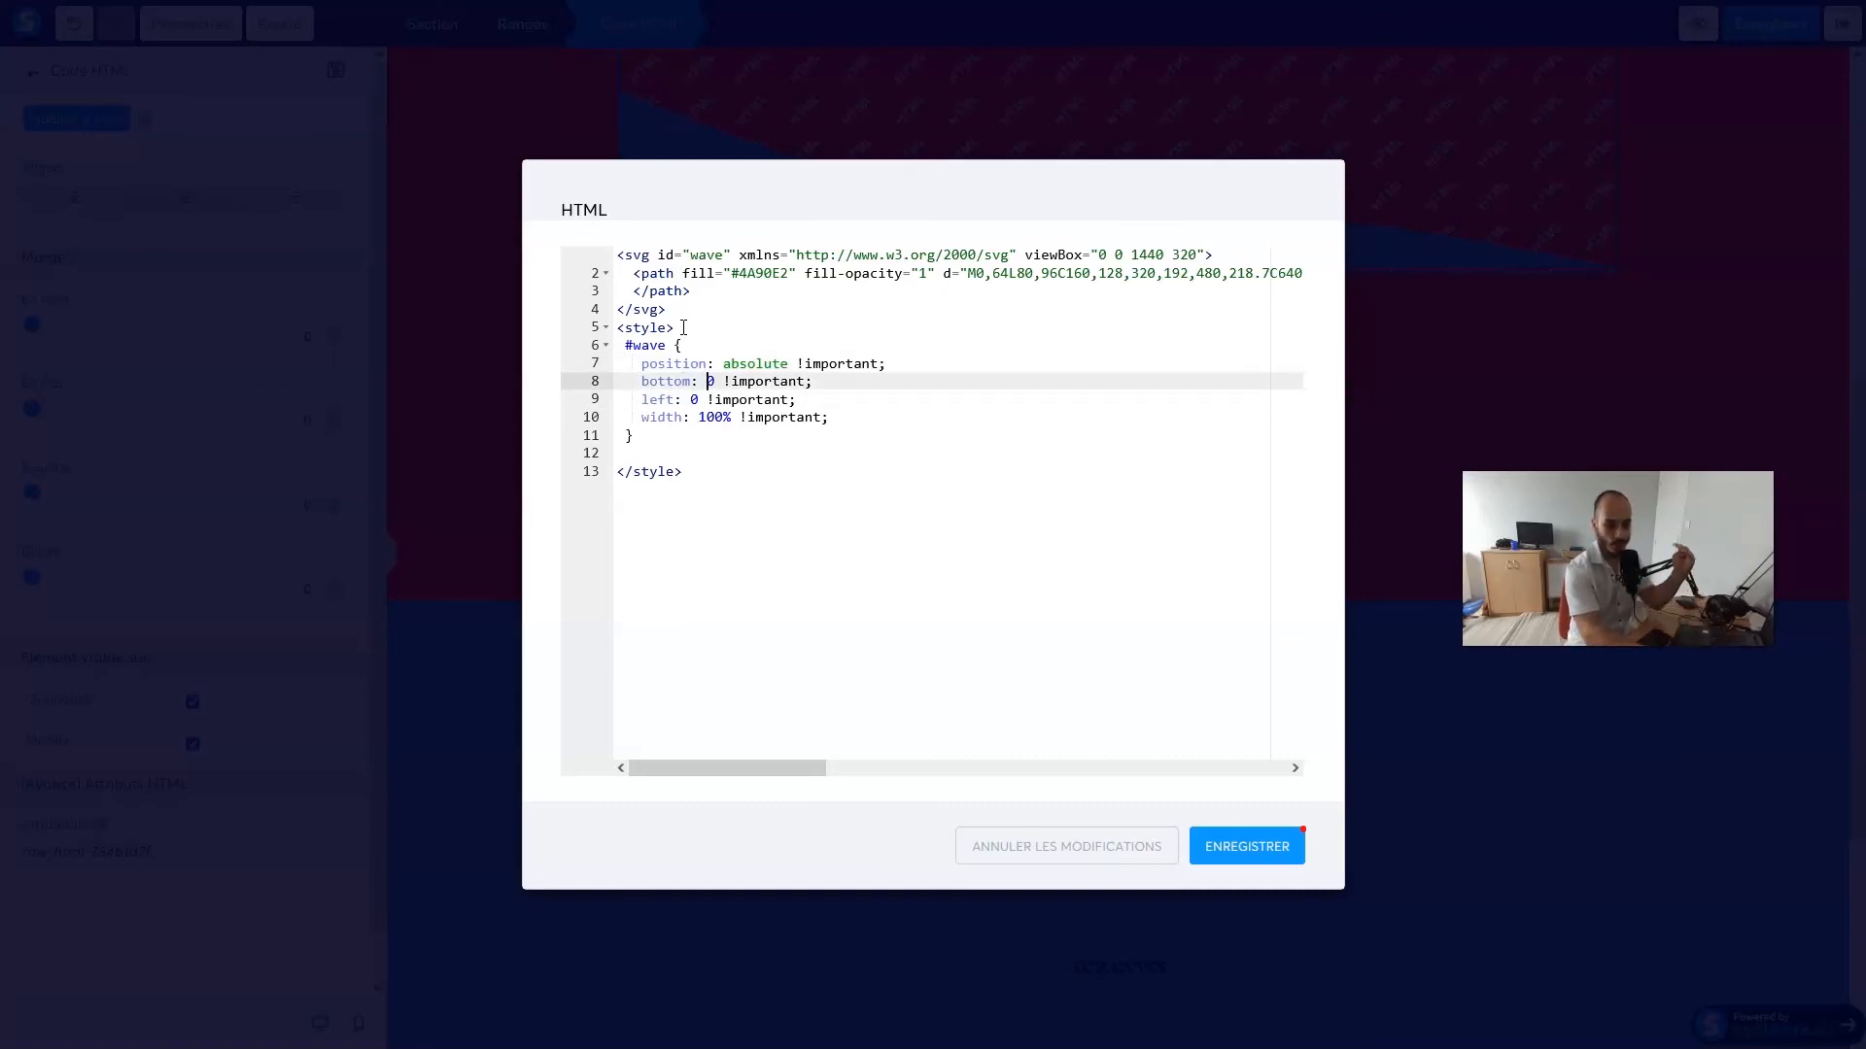
key("Down")
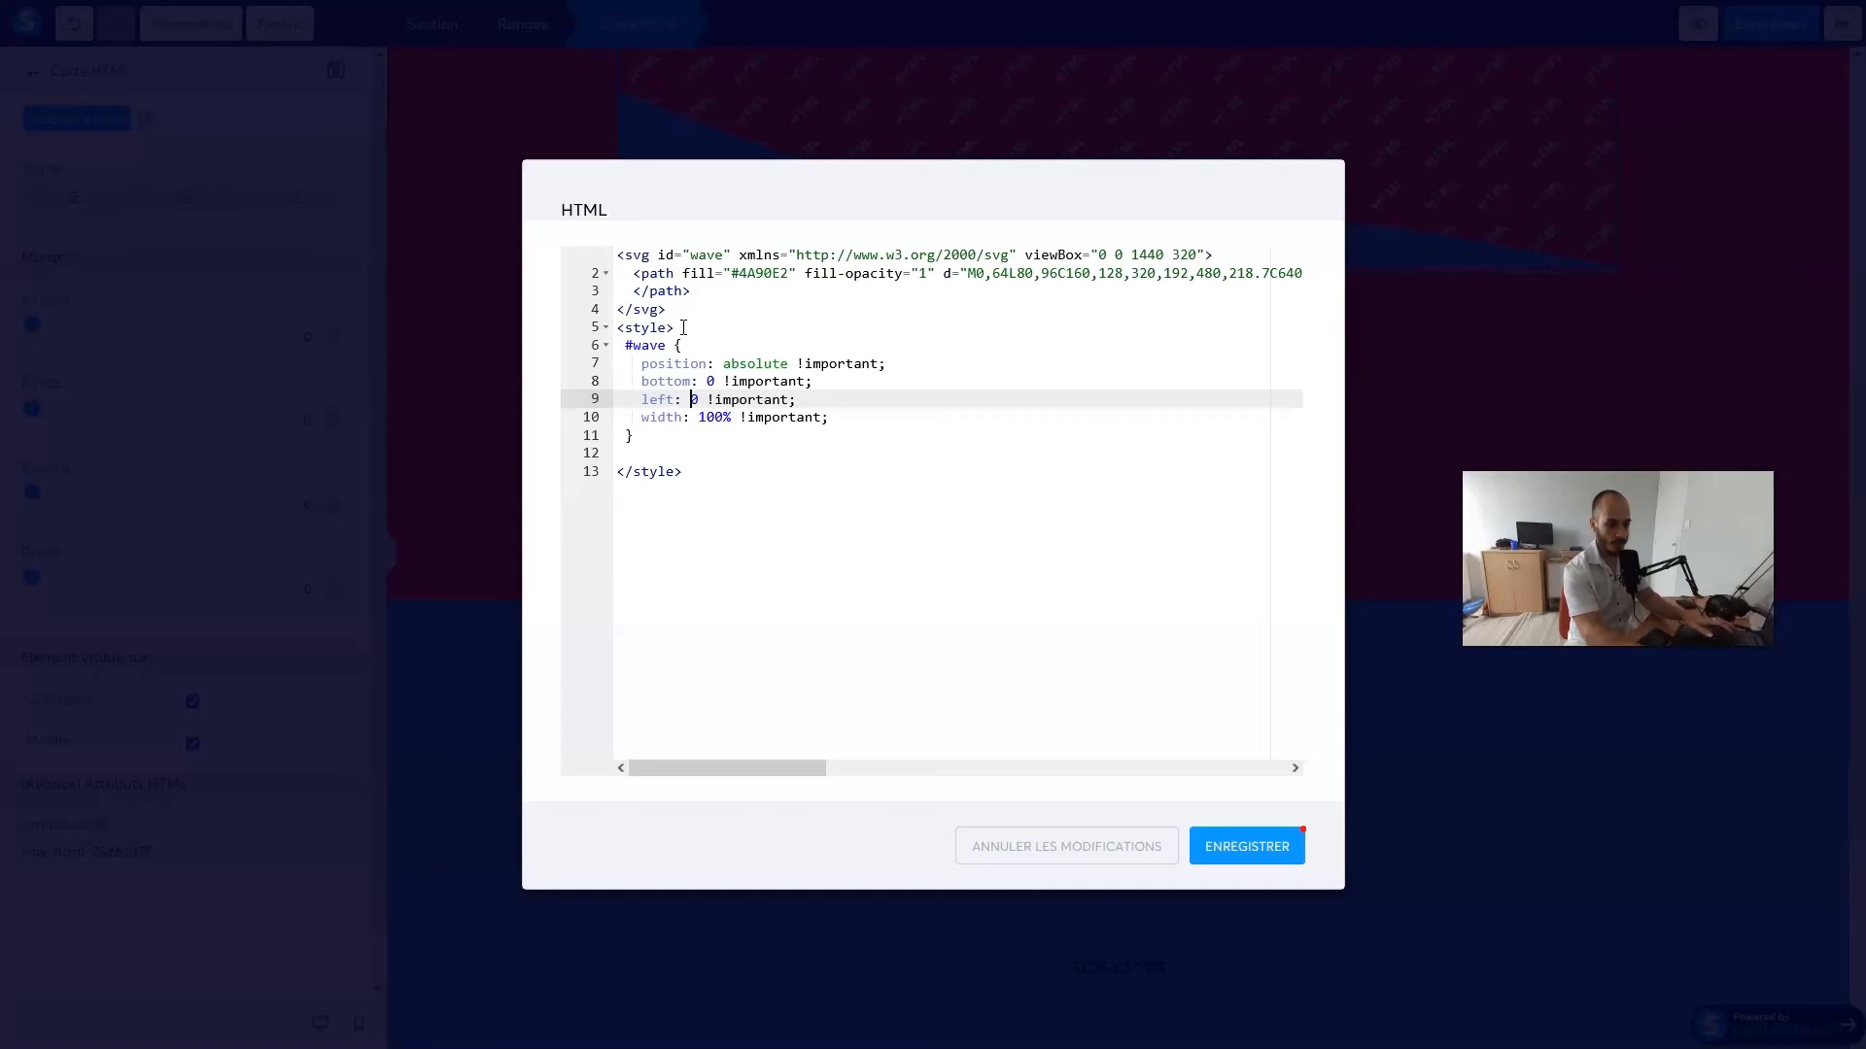
key("Down")
key("Right")
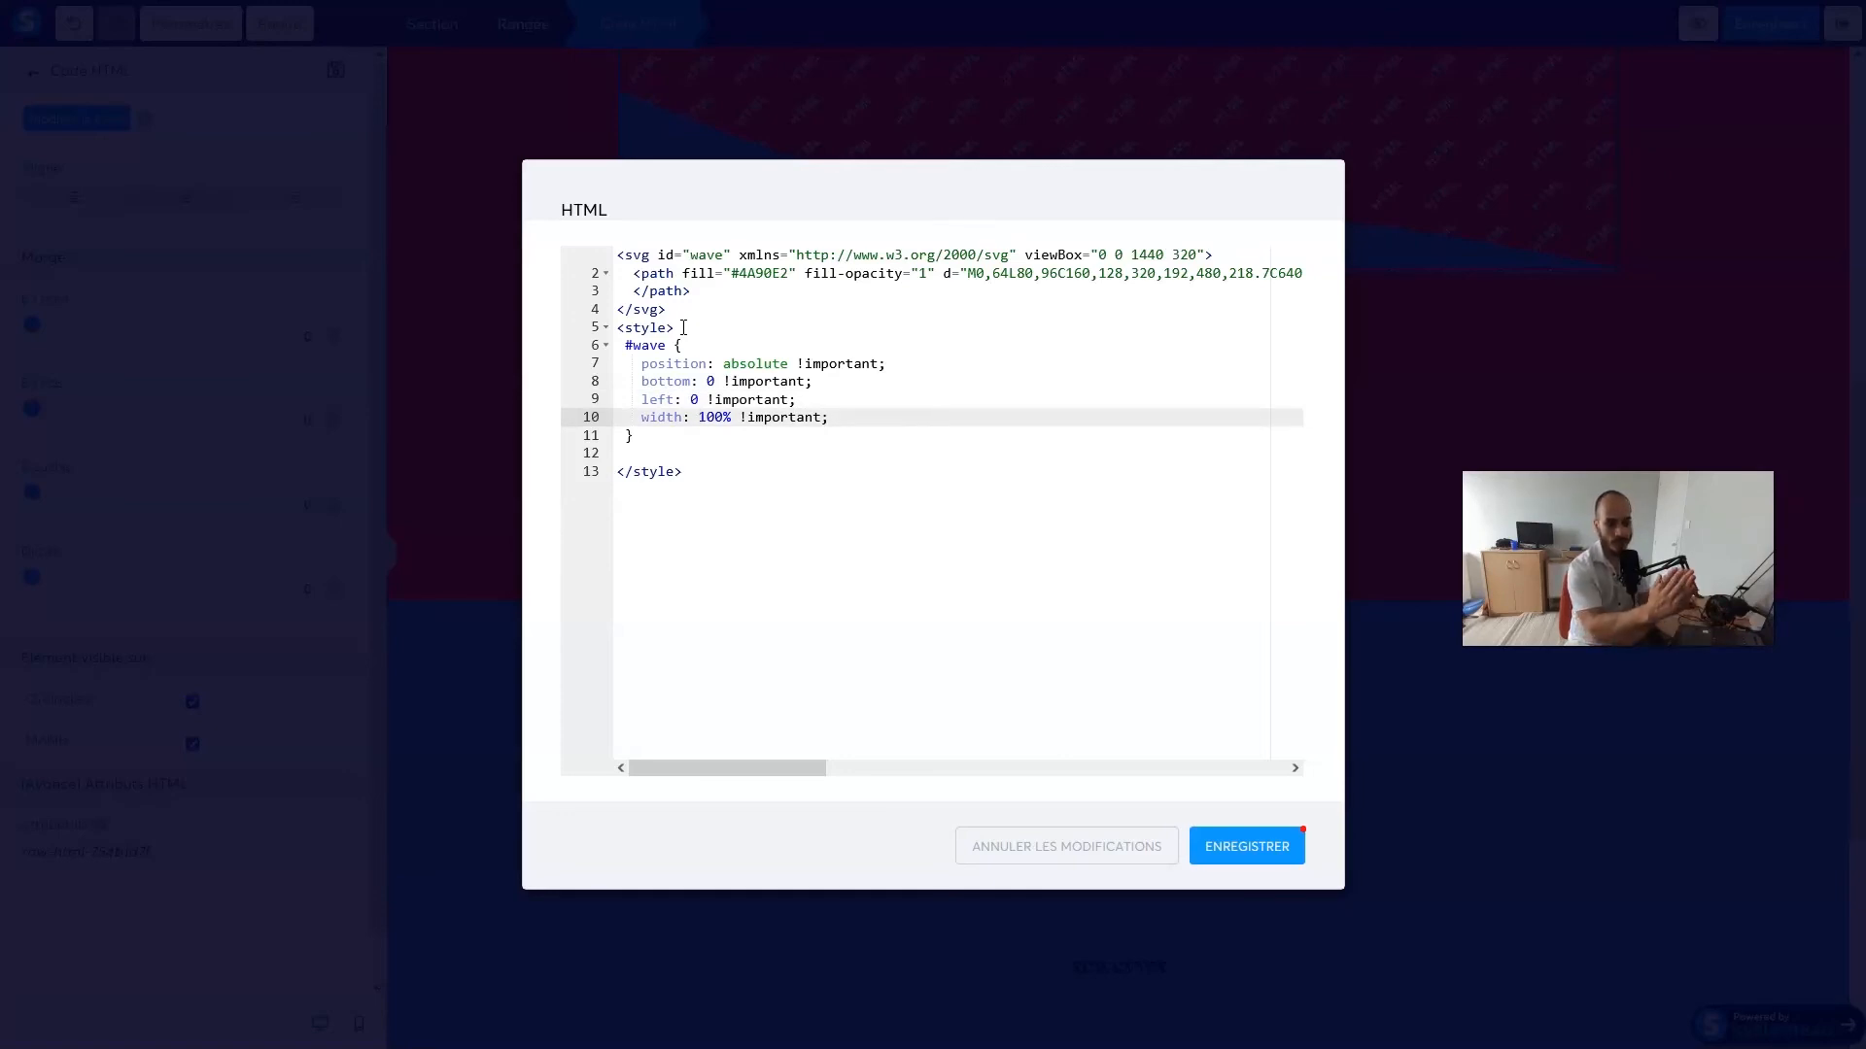
key("Down")
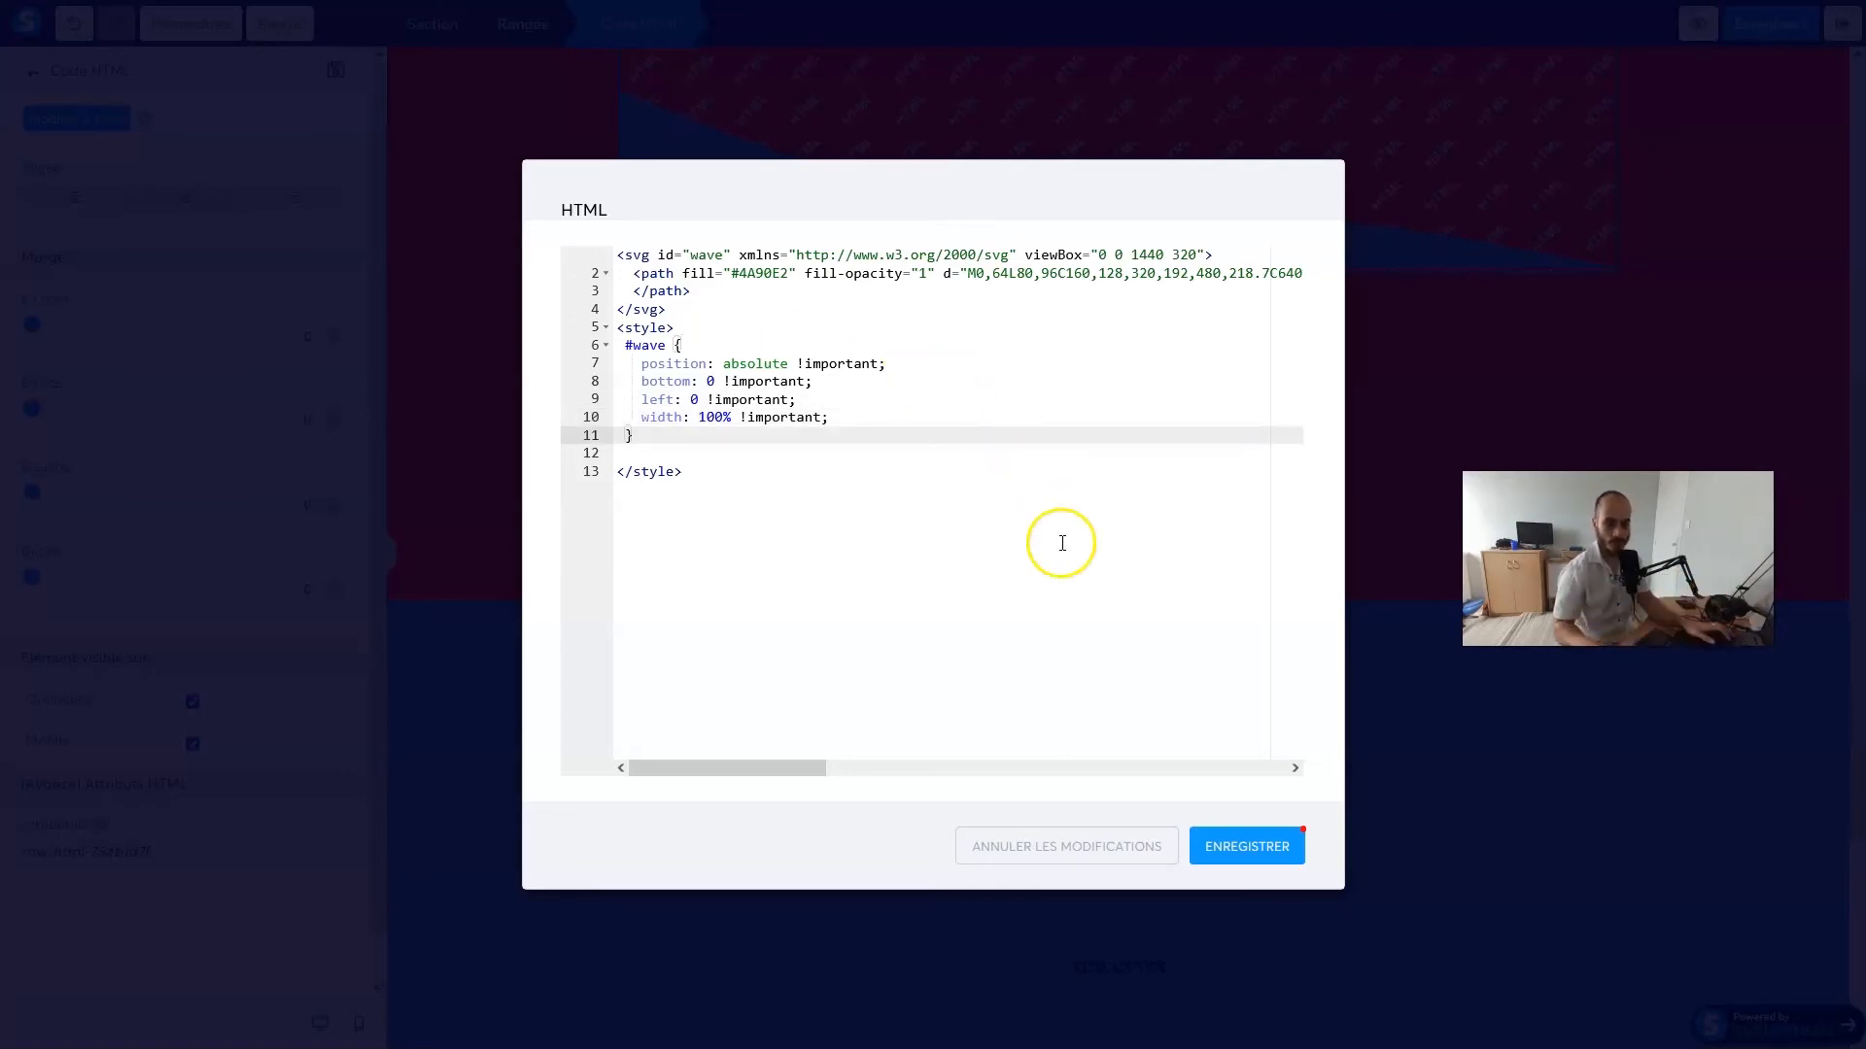
Save the wave's HTML code and preview the page to check where the wave sits between the red and blue sections
left_click(1266, 861)
left_click(1699, 21)
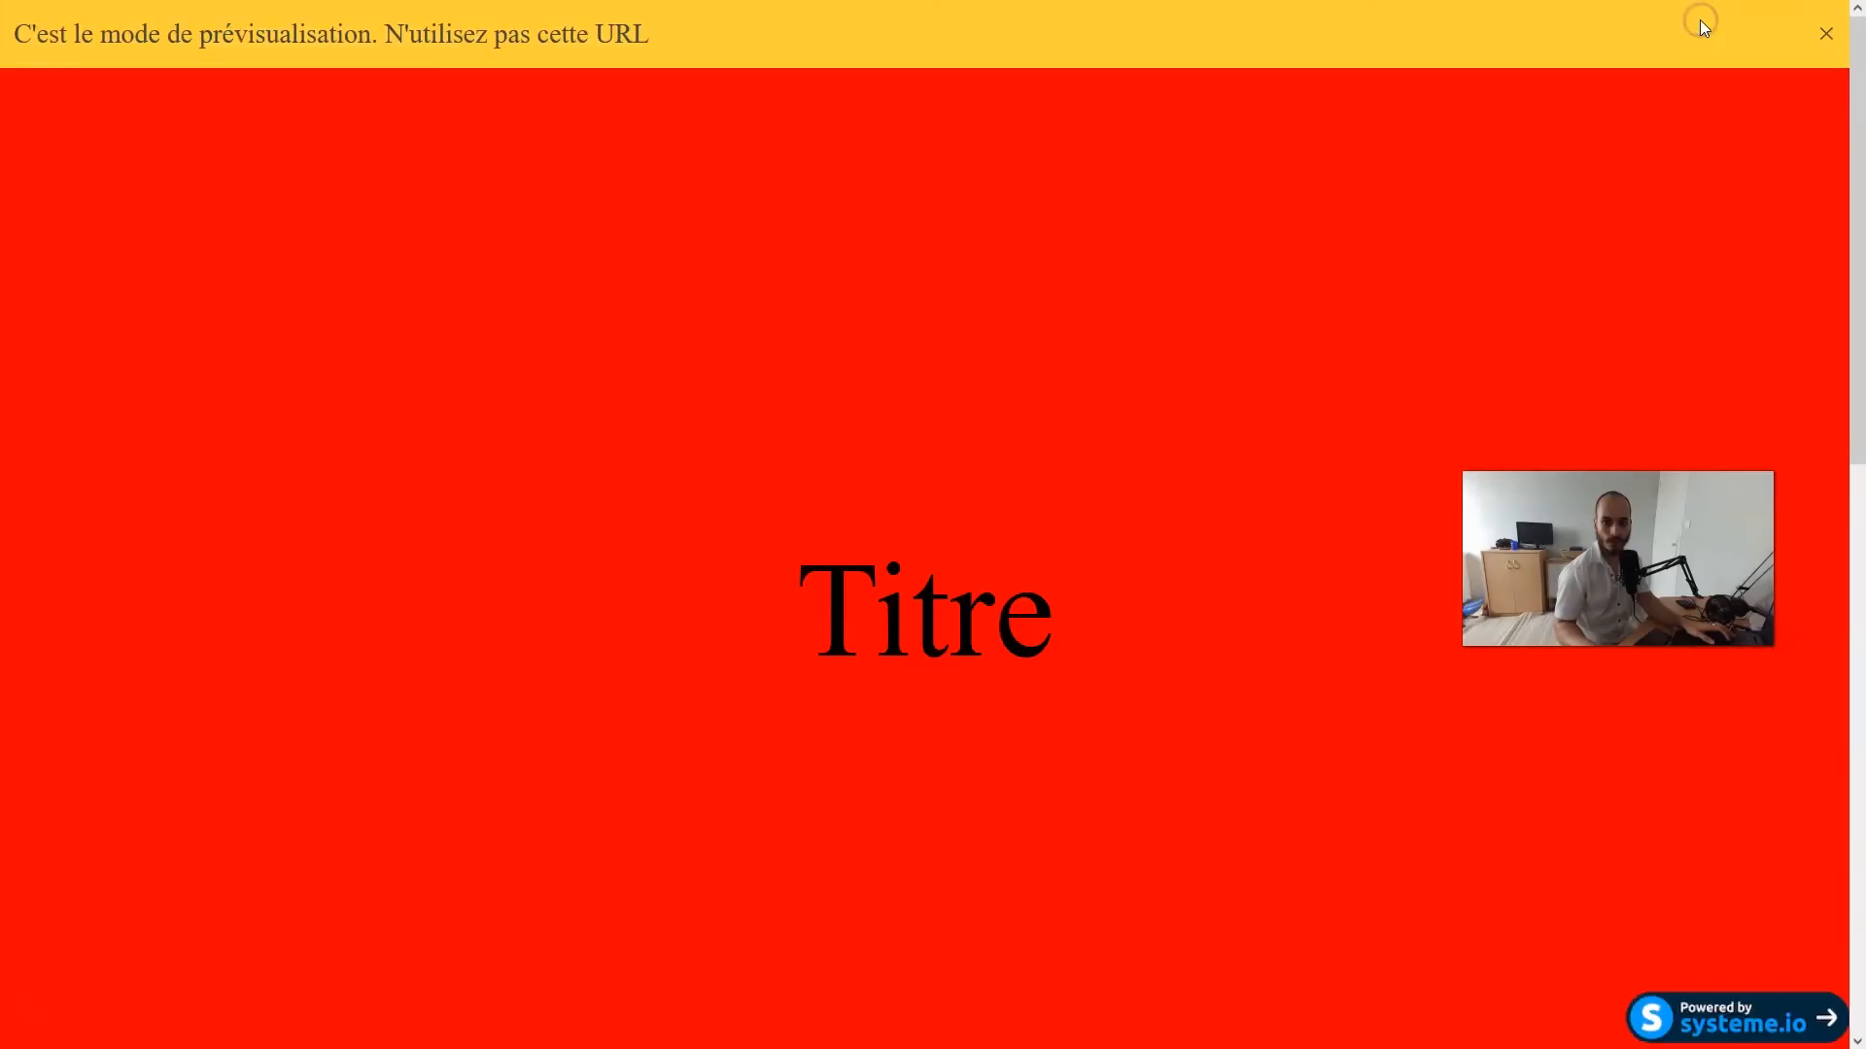
left_click(1823, 35)
scroll(1170, 389, "down", 5)
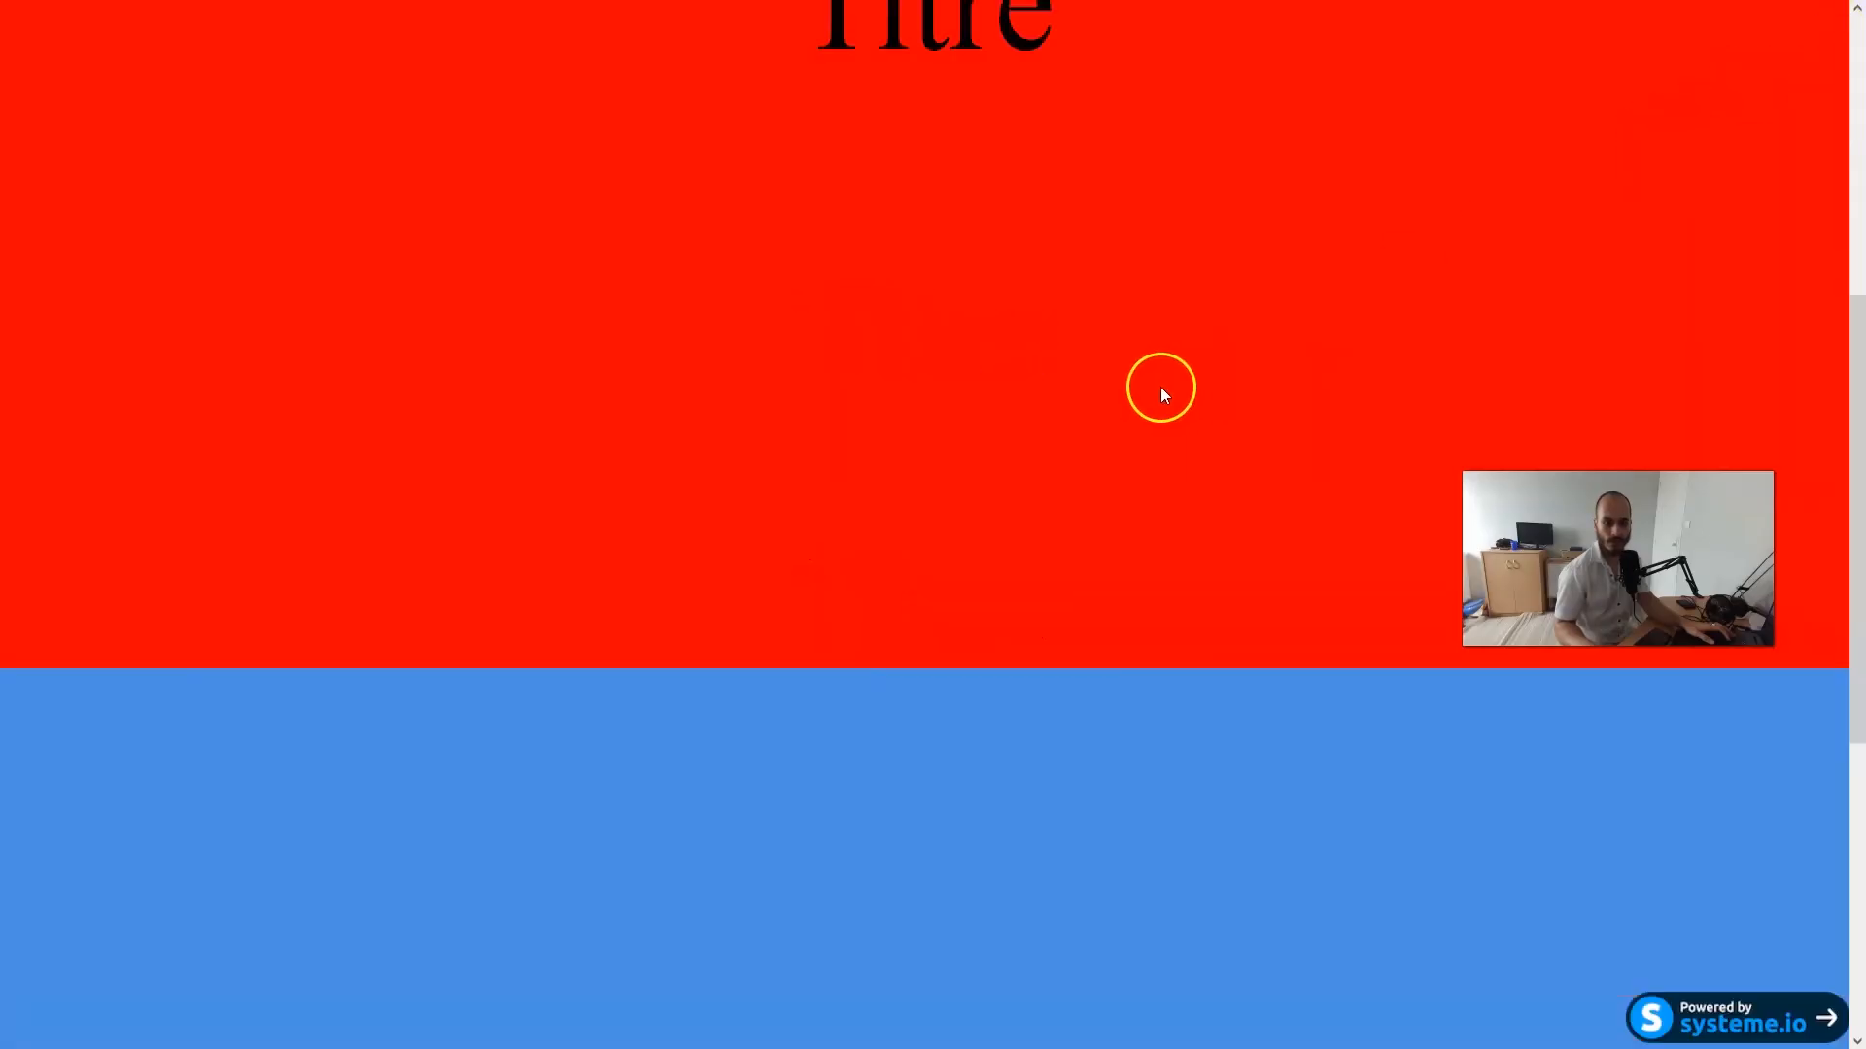
scroll(1170, 387, "up", 3)
scroll(1170, 385, "up", 1)
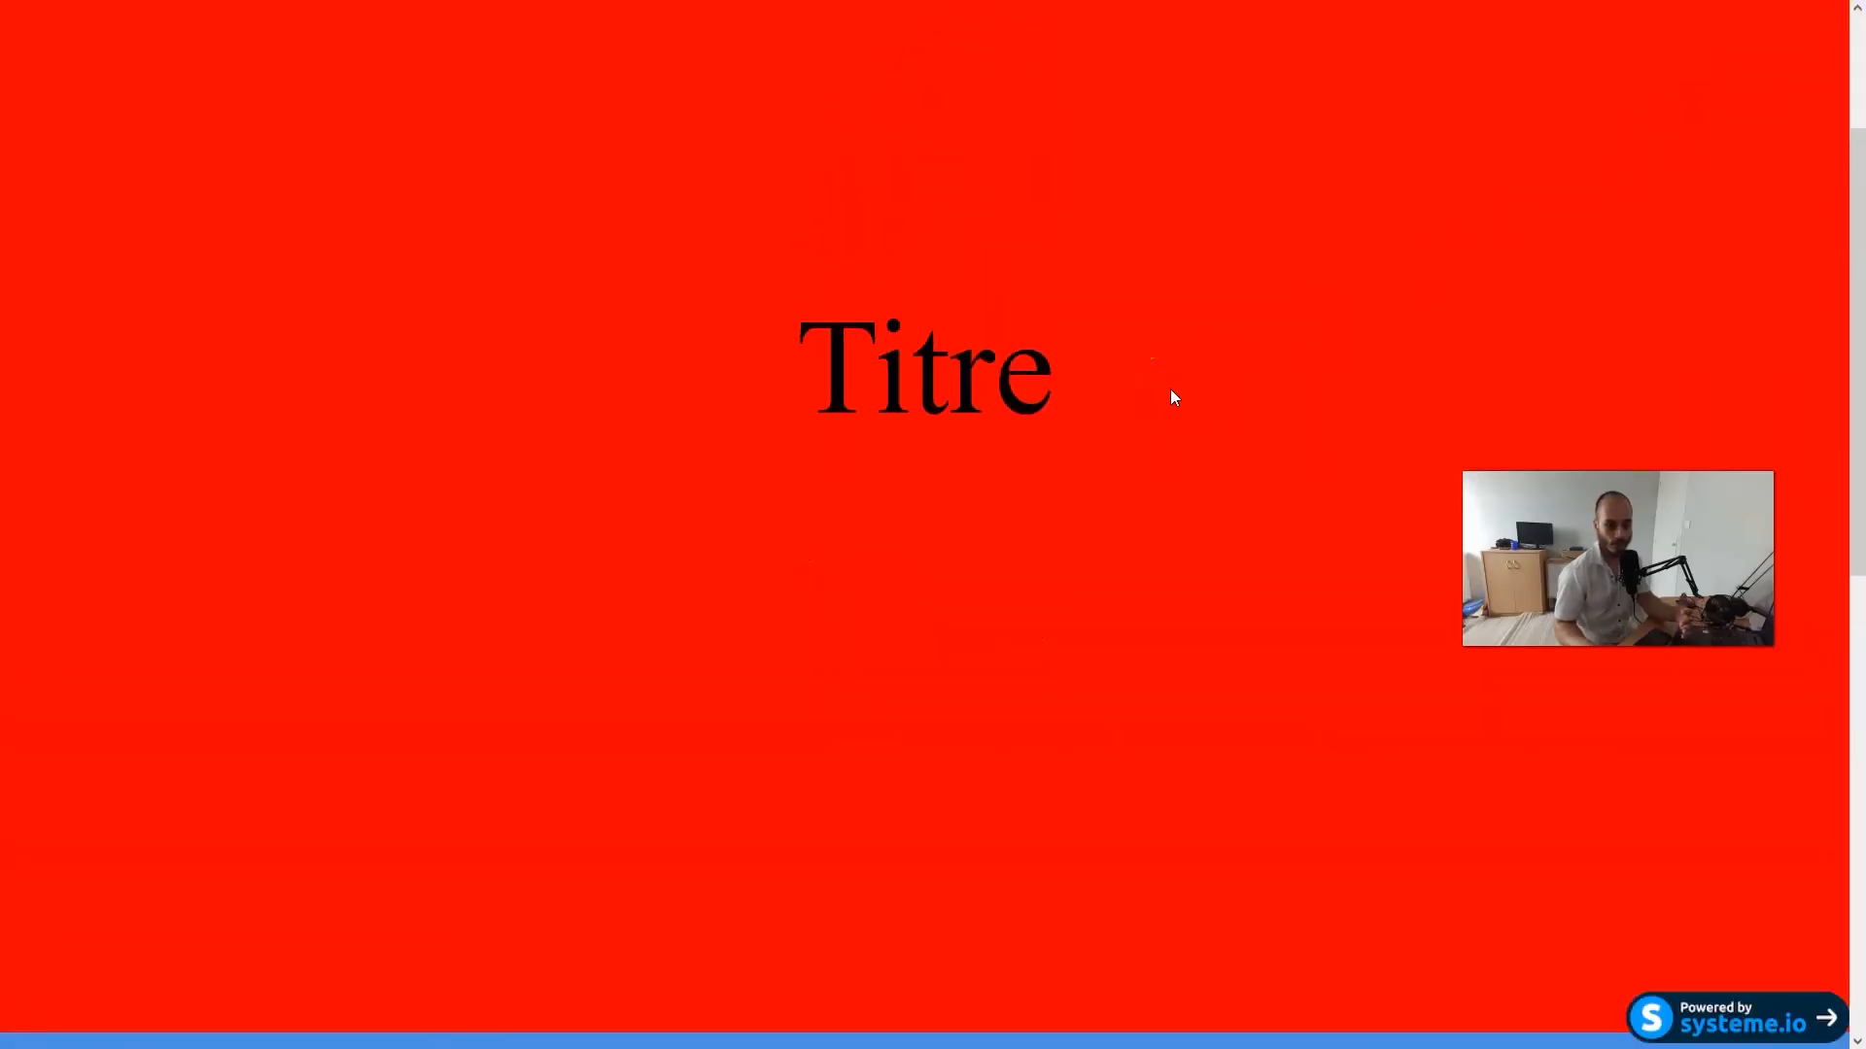
scroll(1170, 389, "down", 10)
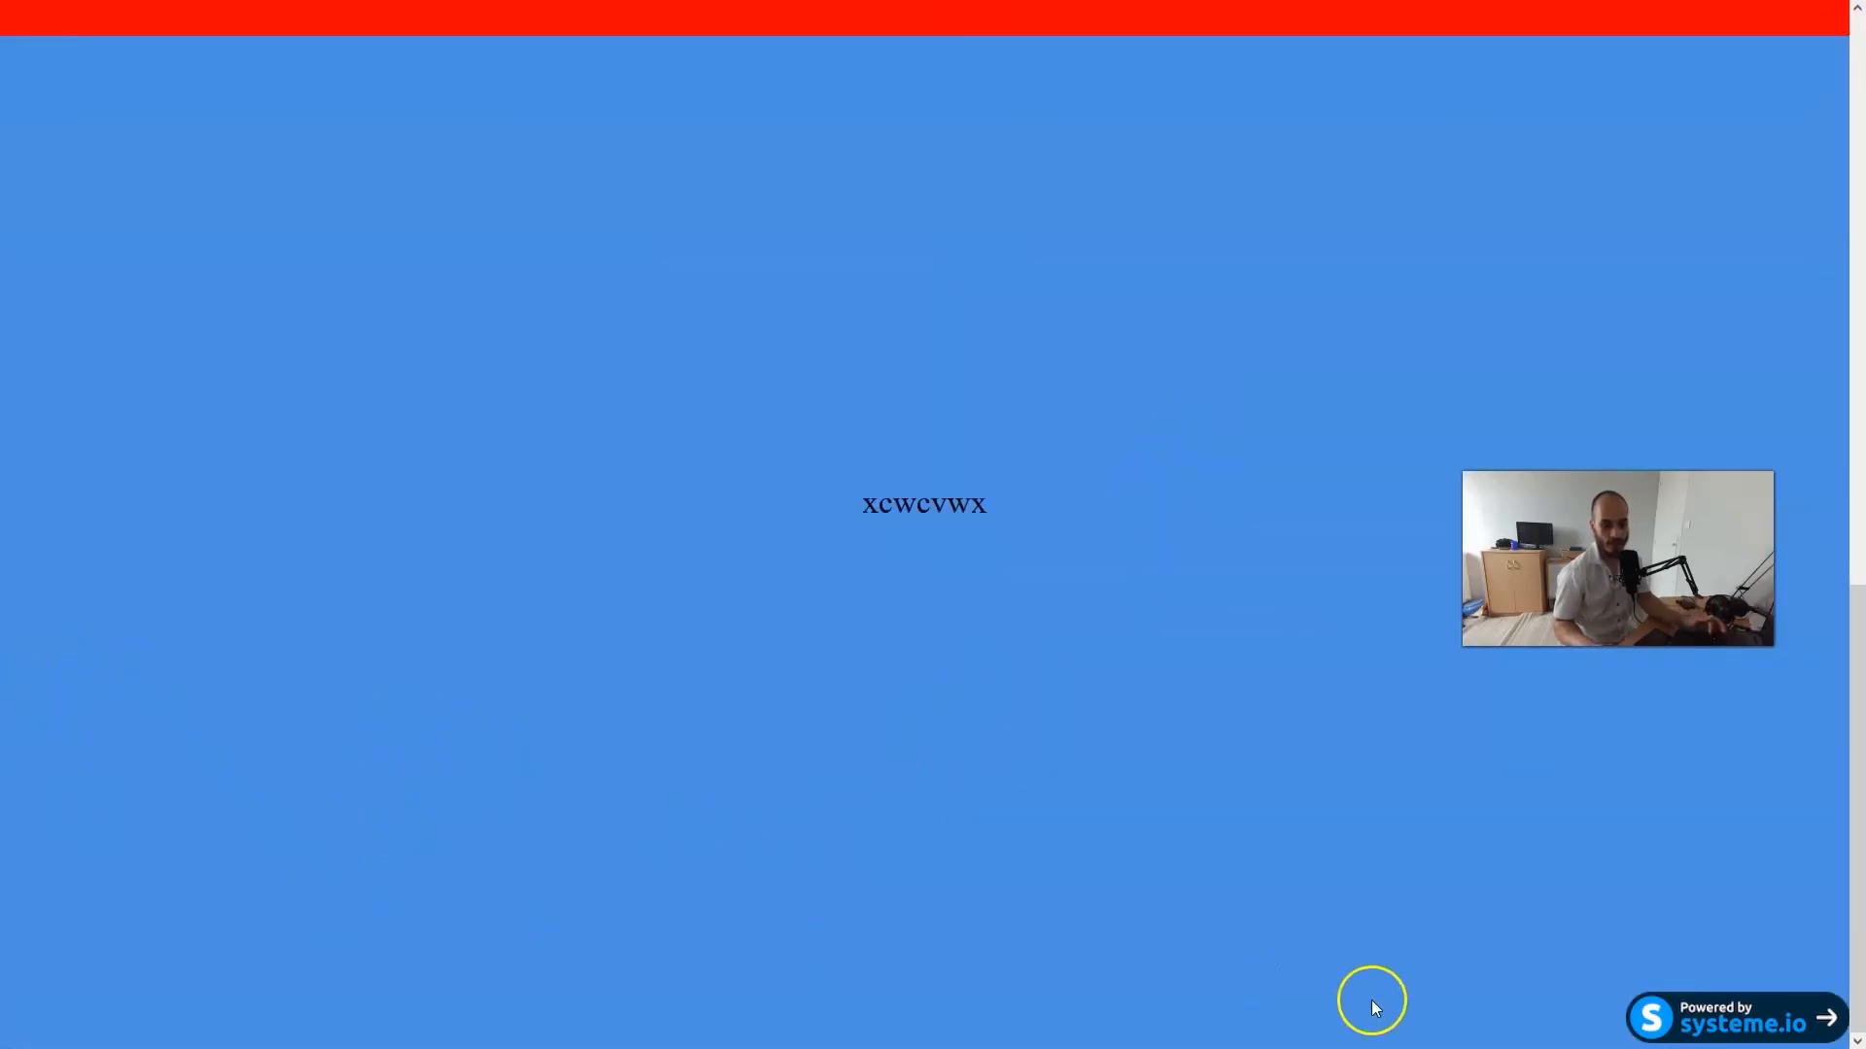
scroll(1183, 626, "up", 9)
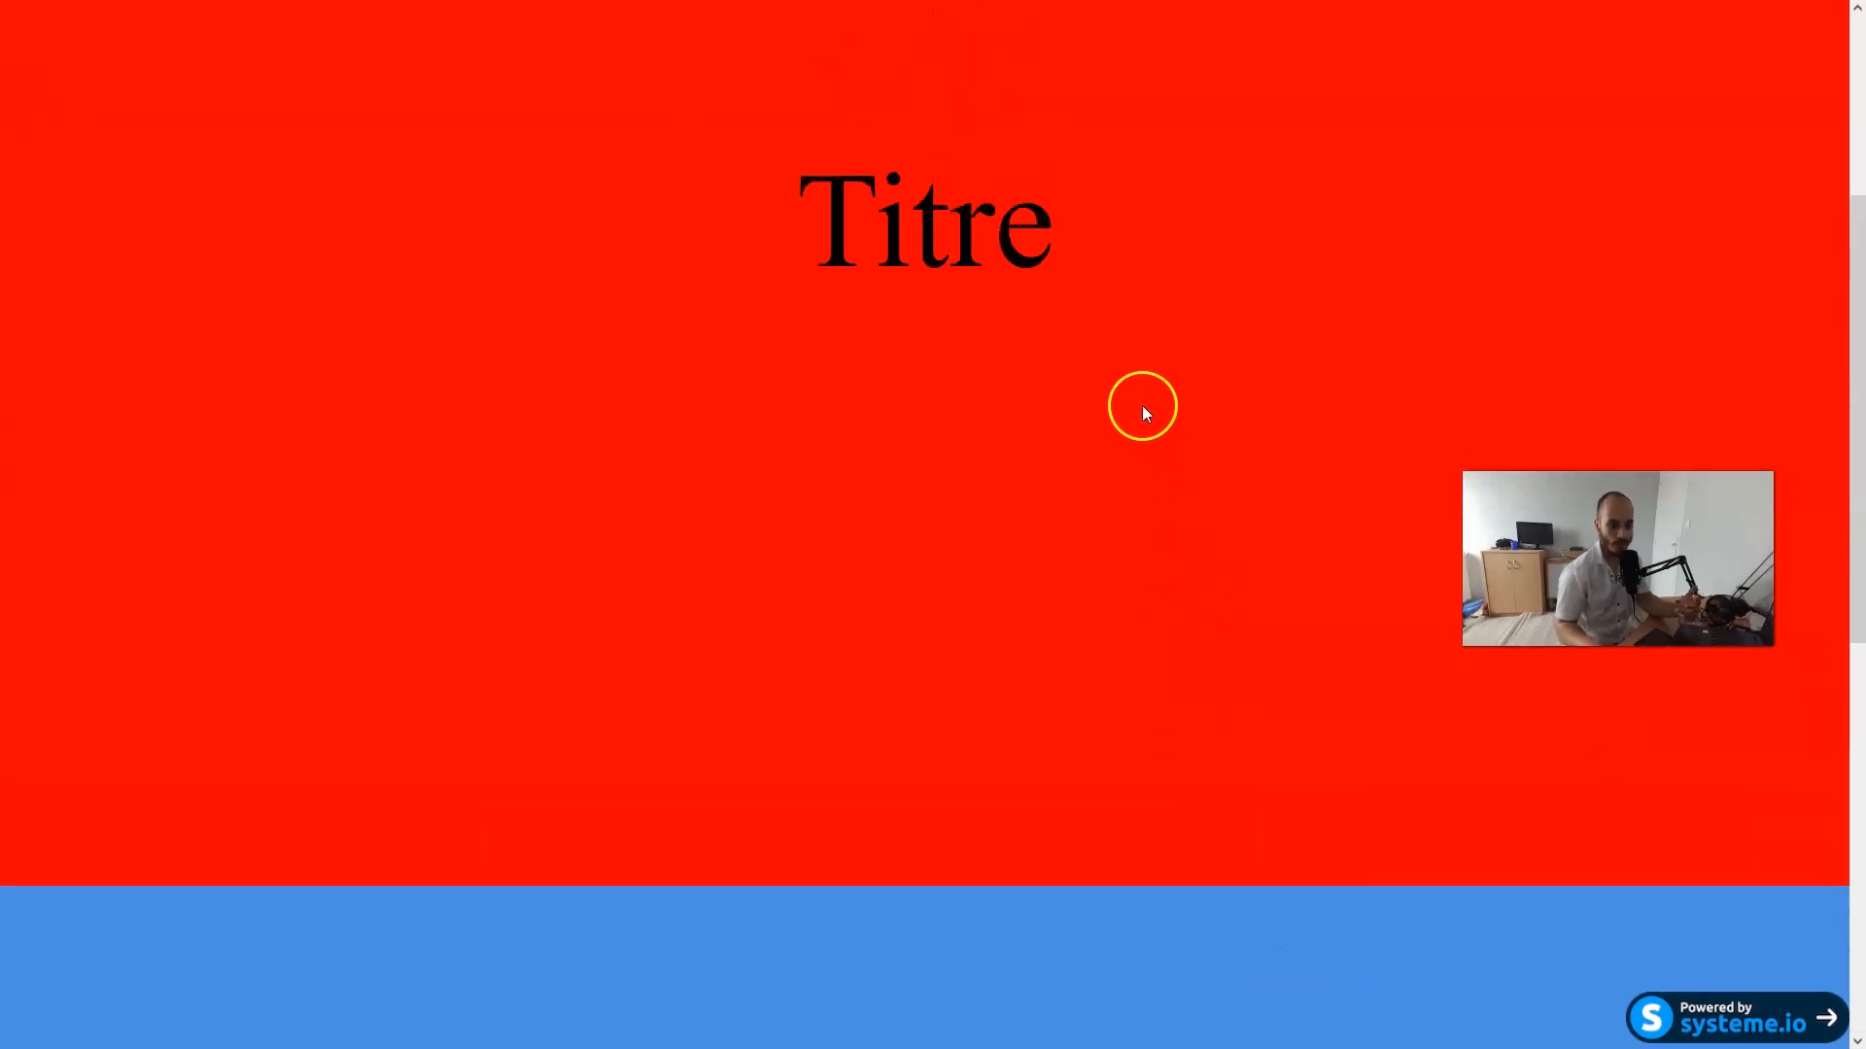
scroll(1134, 442, "up", 4)
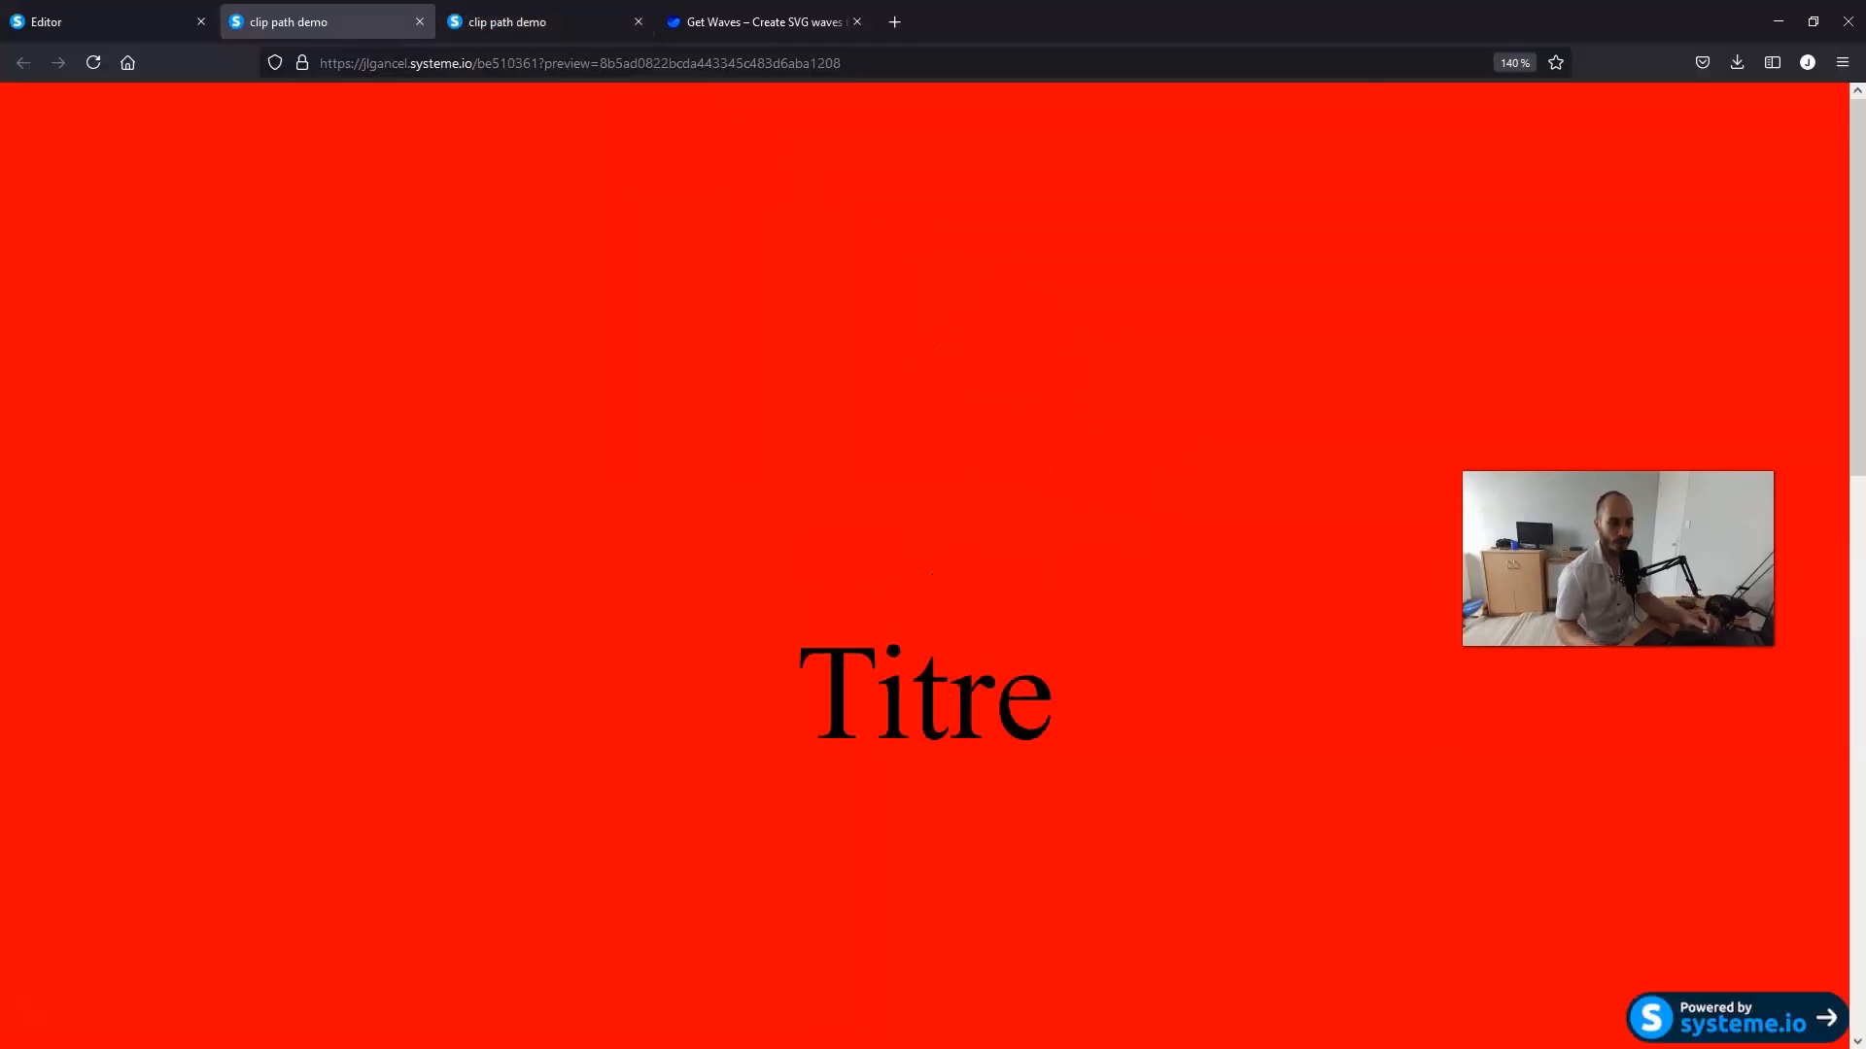
Return to the editor and copy the ID attribute of the red section
left_click(126, 19)
left_click(1737, 64)
scroll(217, 633, "down", 10)
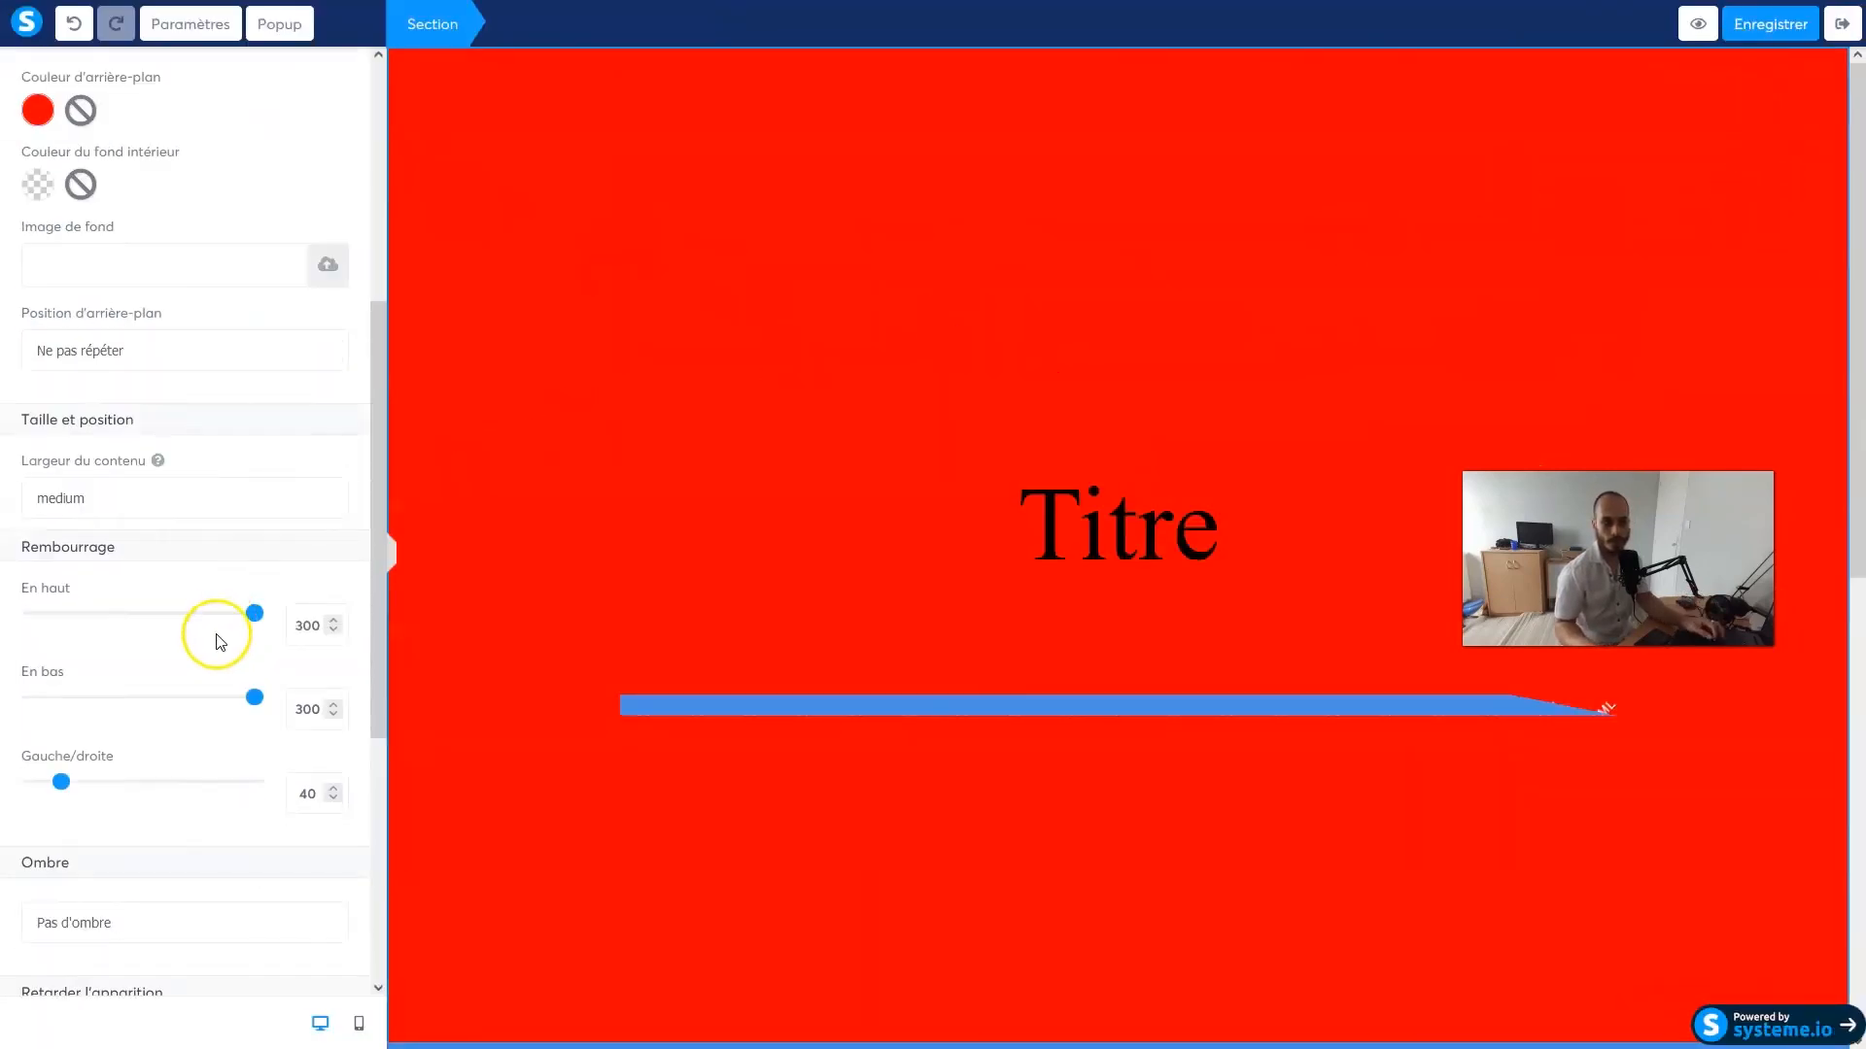
left_click_drag(166, 969, 17, 969)
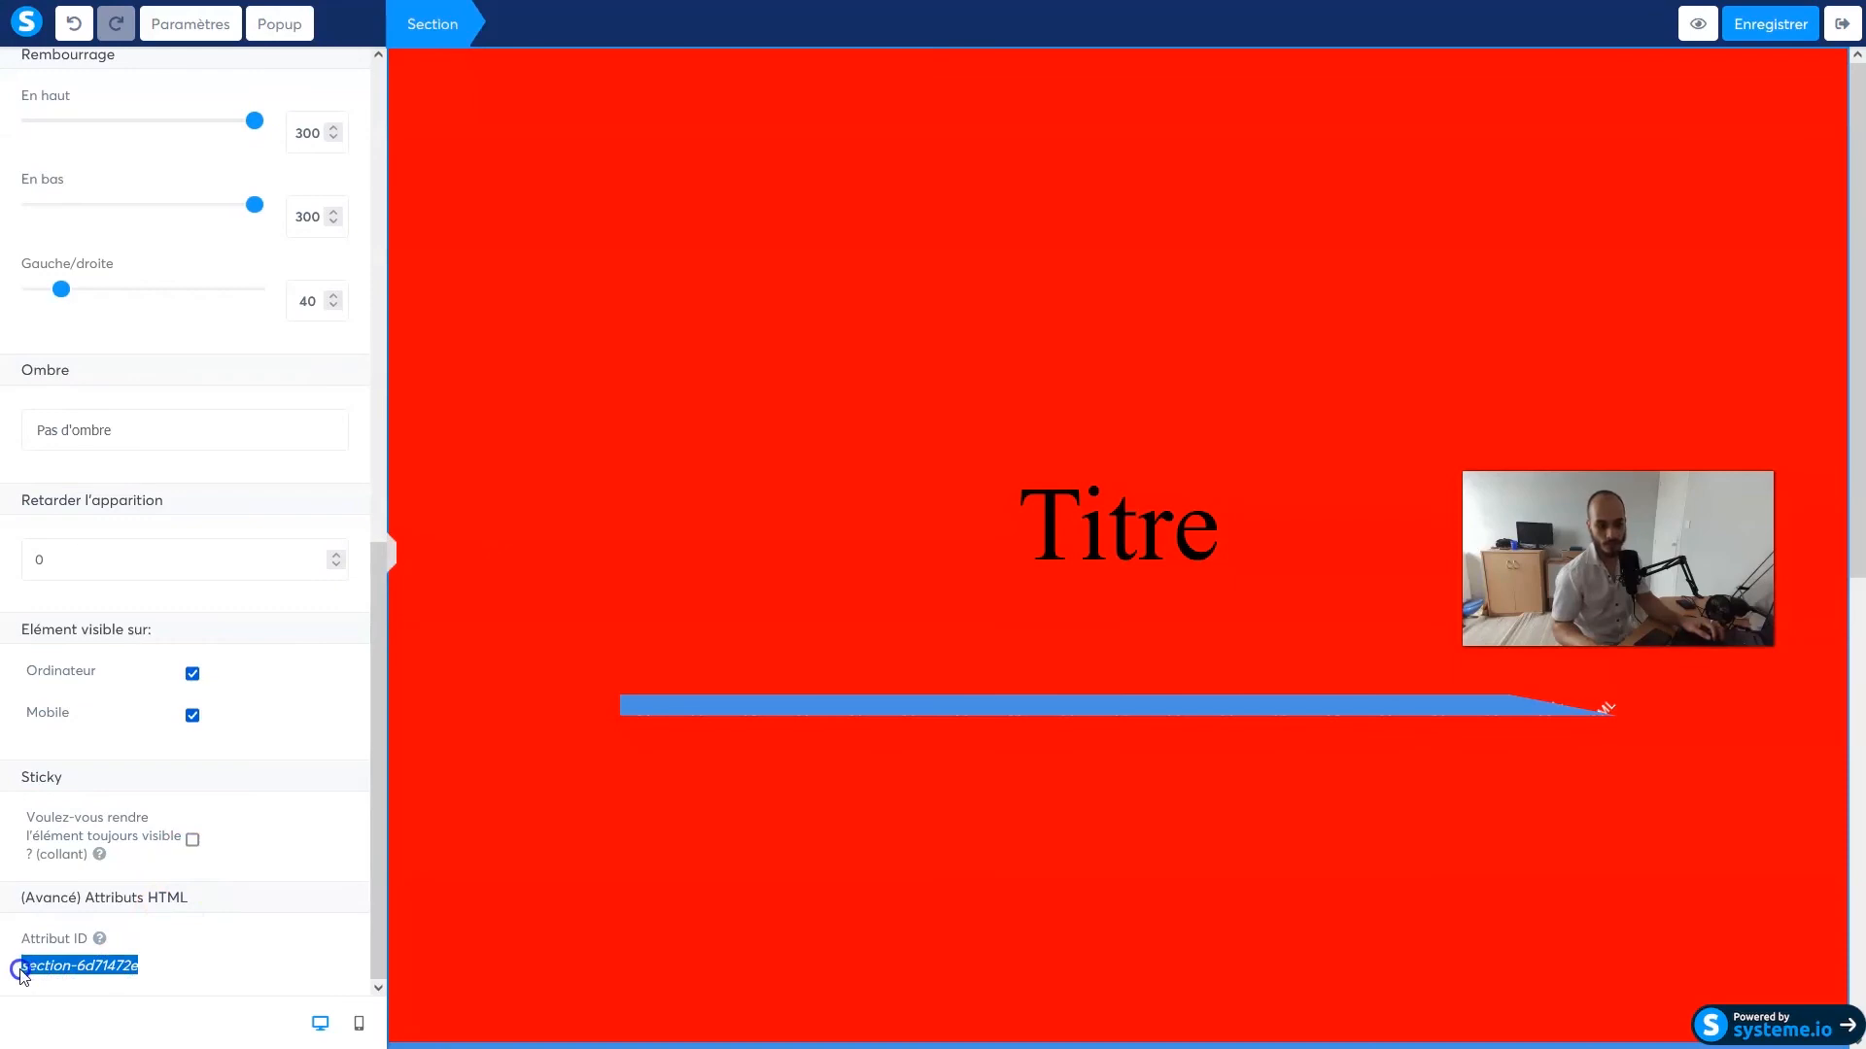
Reopen the wave element's HTML code and add a #section-6d71472e rule with braces below the #wave rule
left_click(812, 706)
left_click(105, 120)
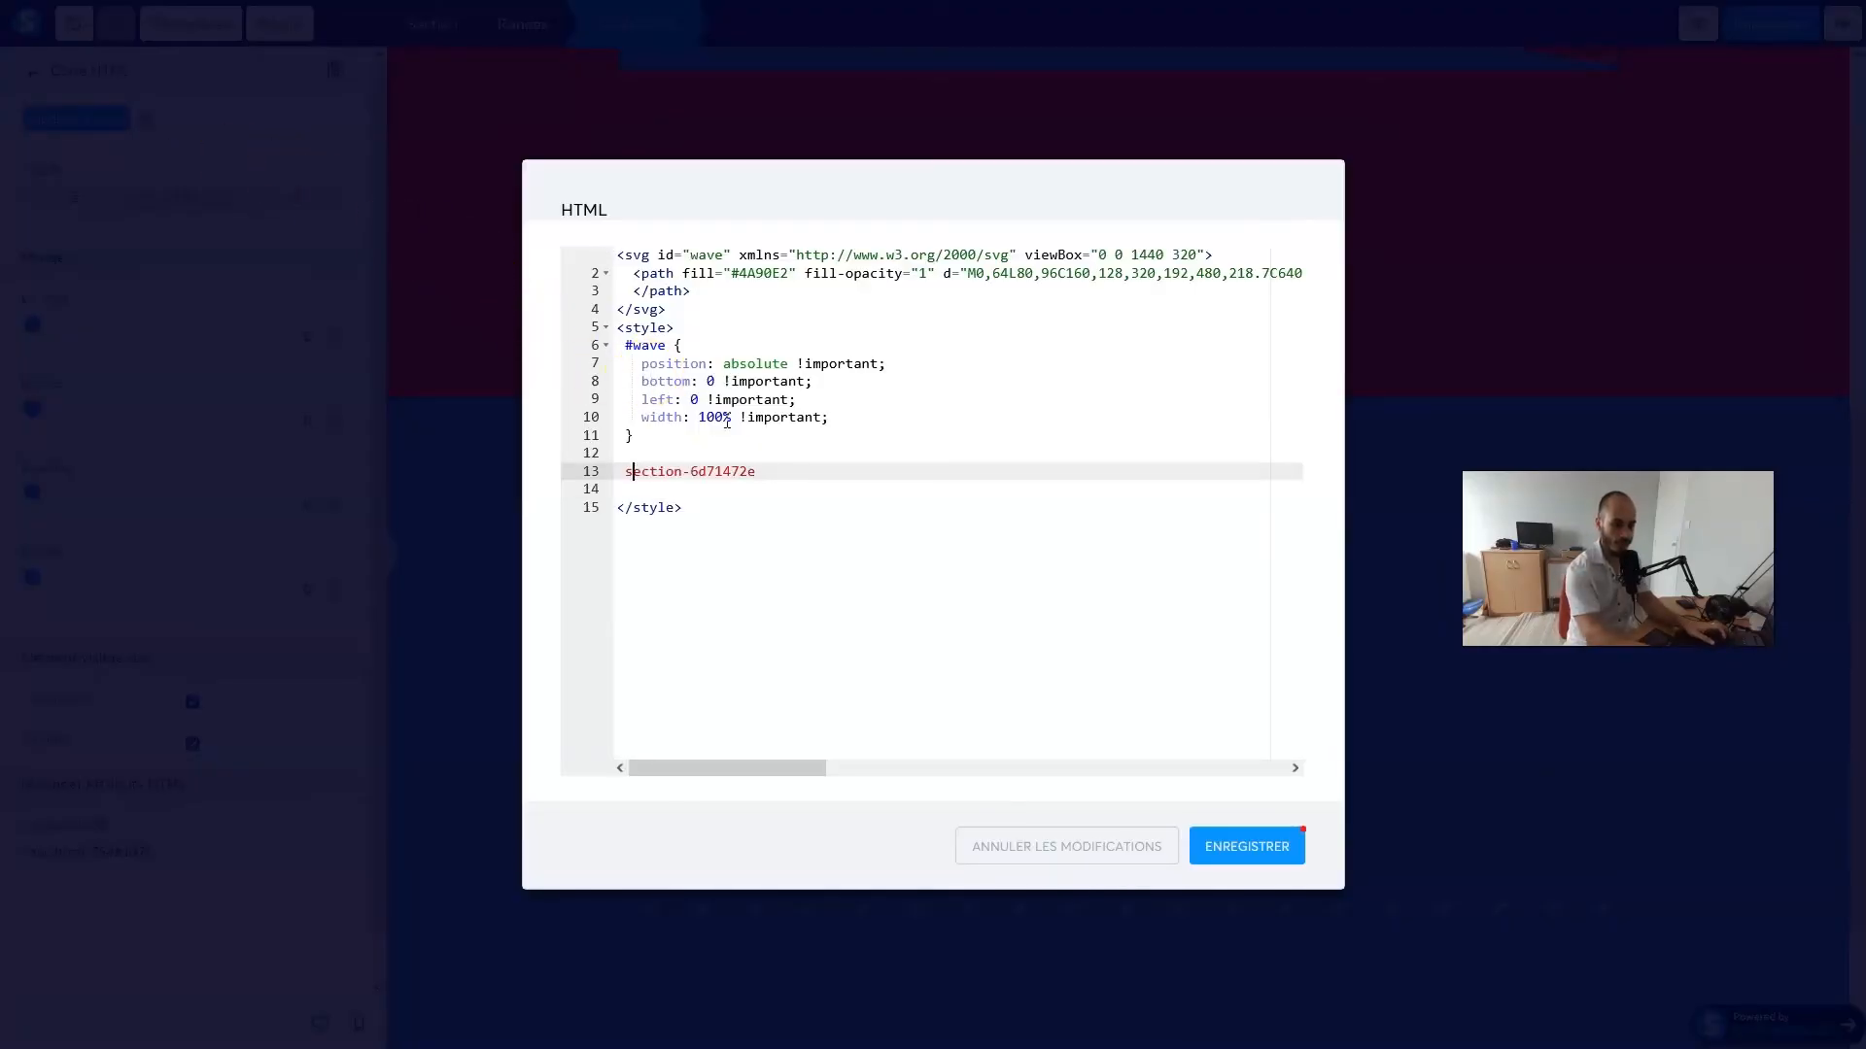
type("#")
key("End")
type("{")
key("Return")
Add the declaration position: relative !important; to the #section-6d71472e rule
type("position")
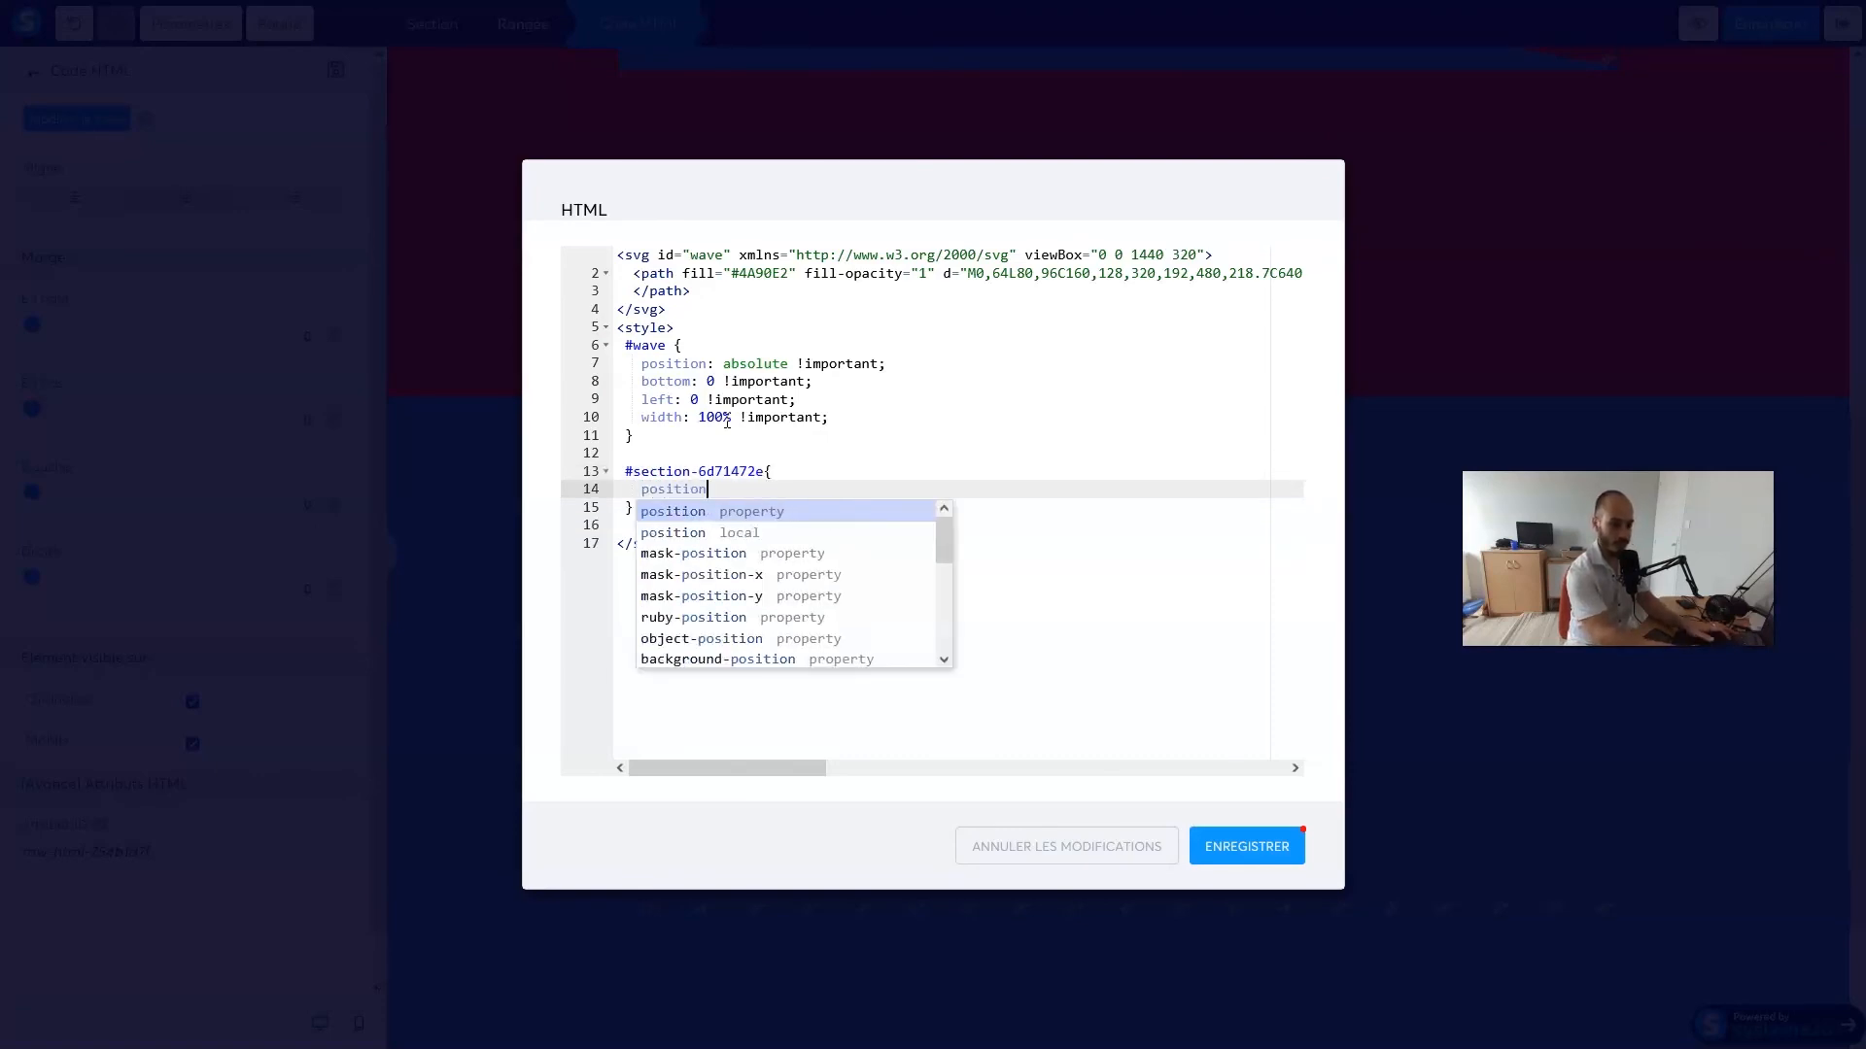
type(": relative")
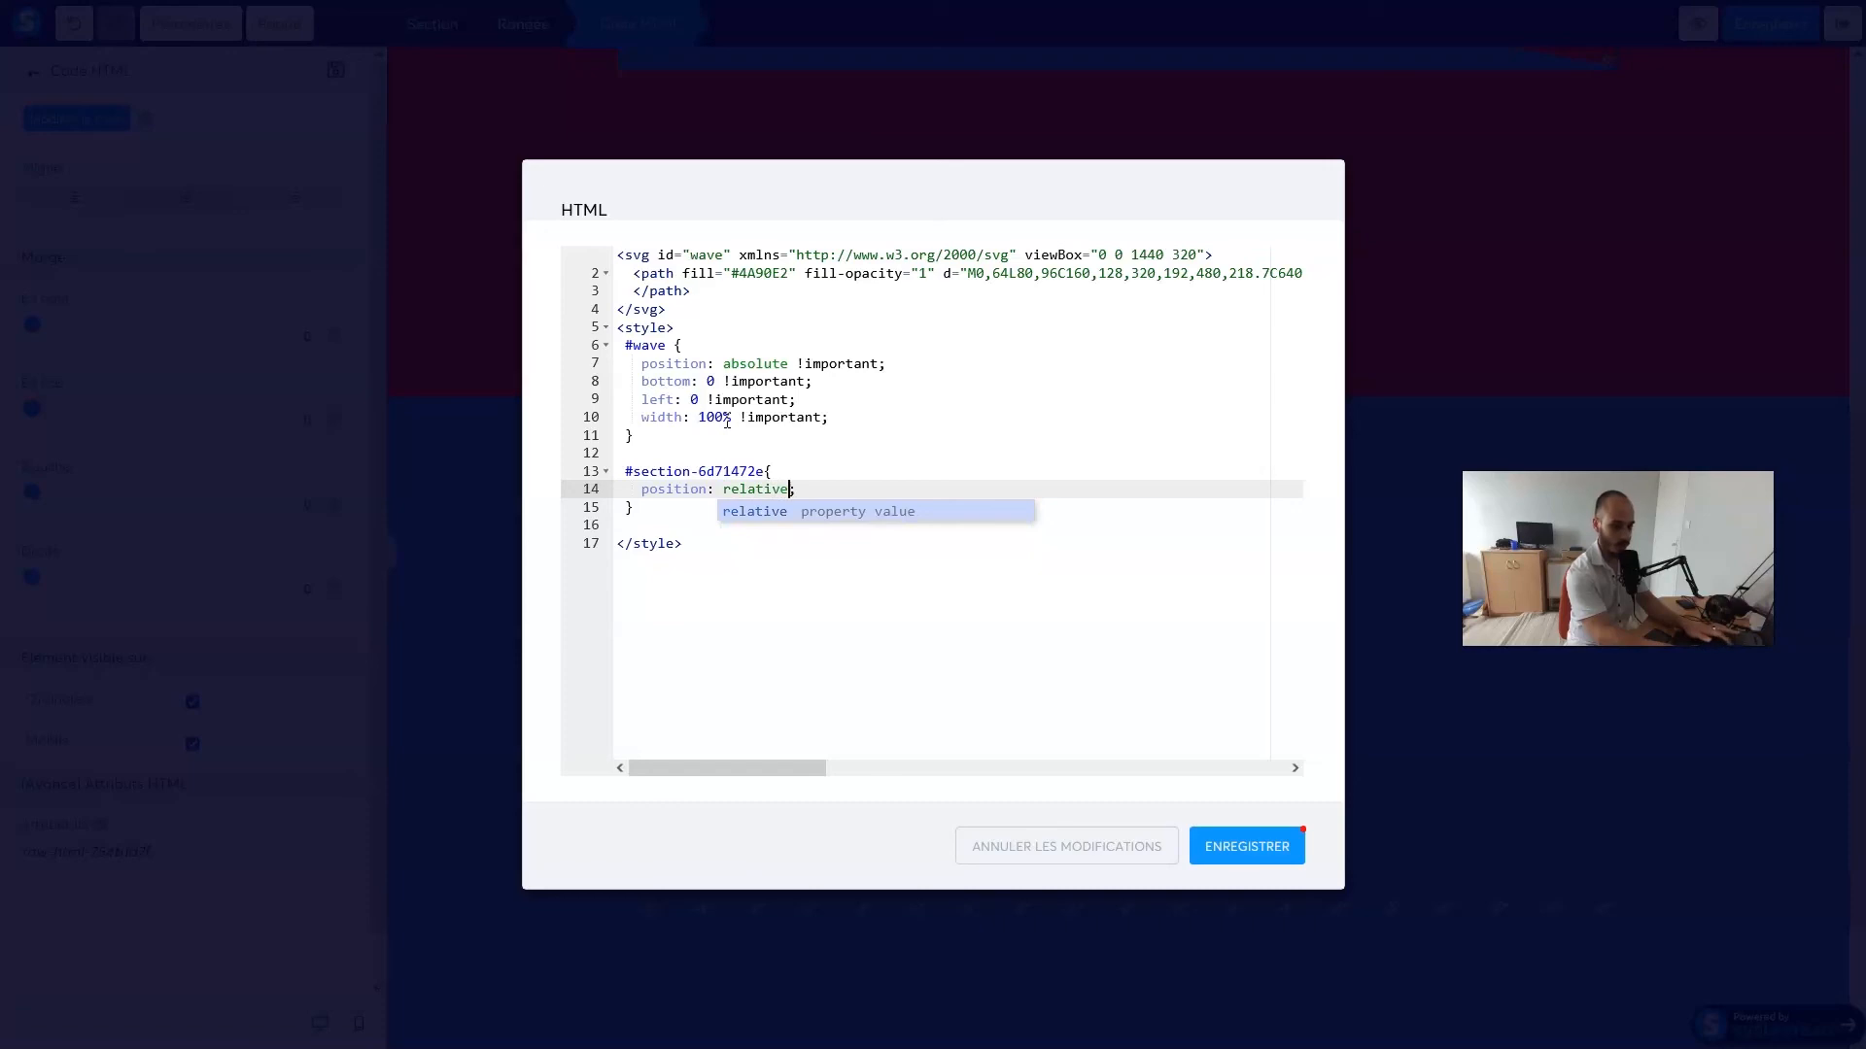
type(" !important")
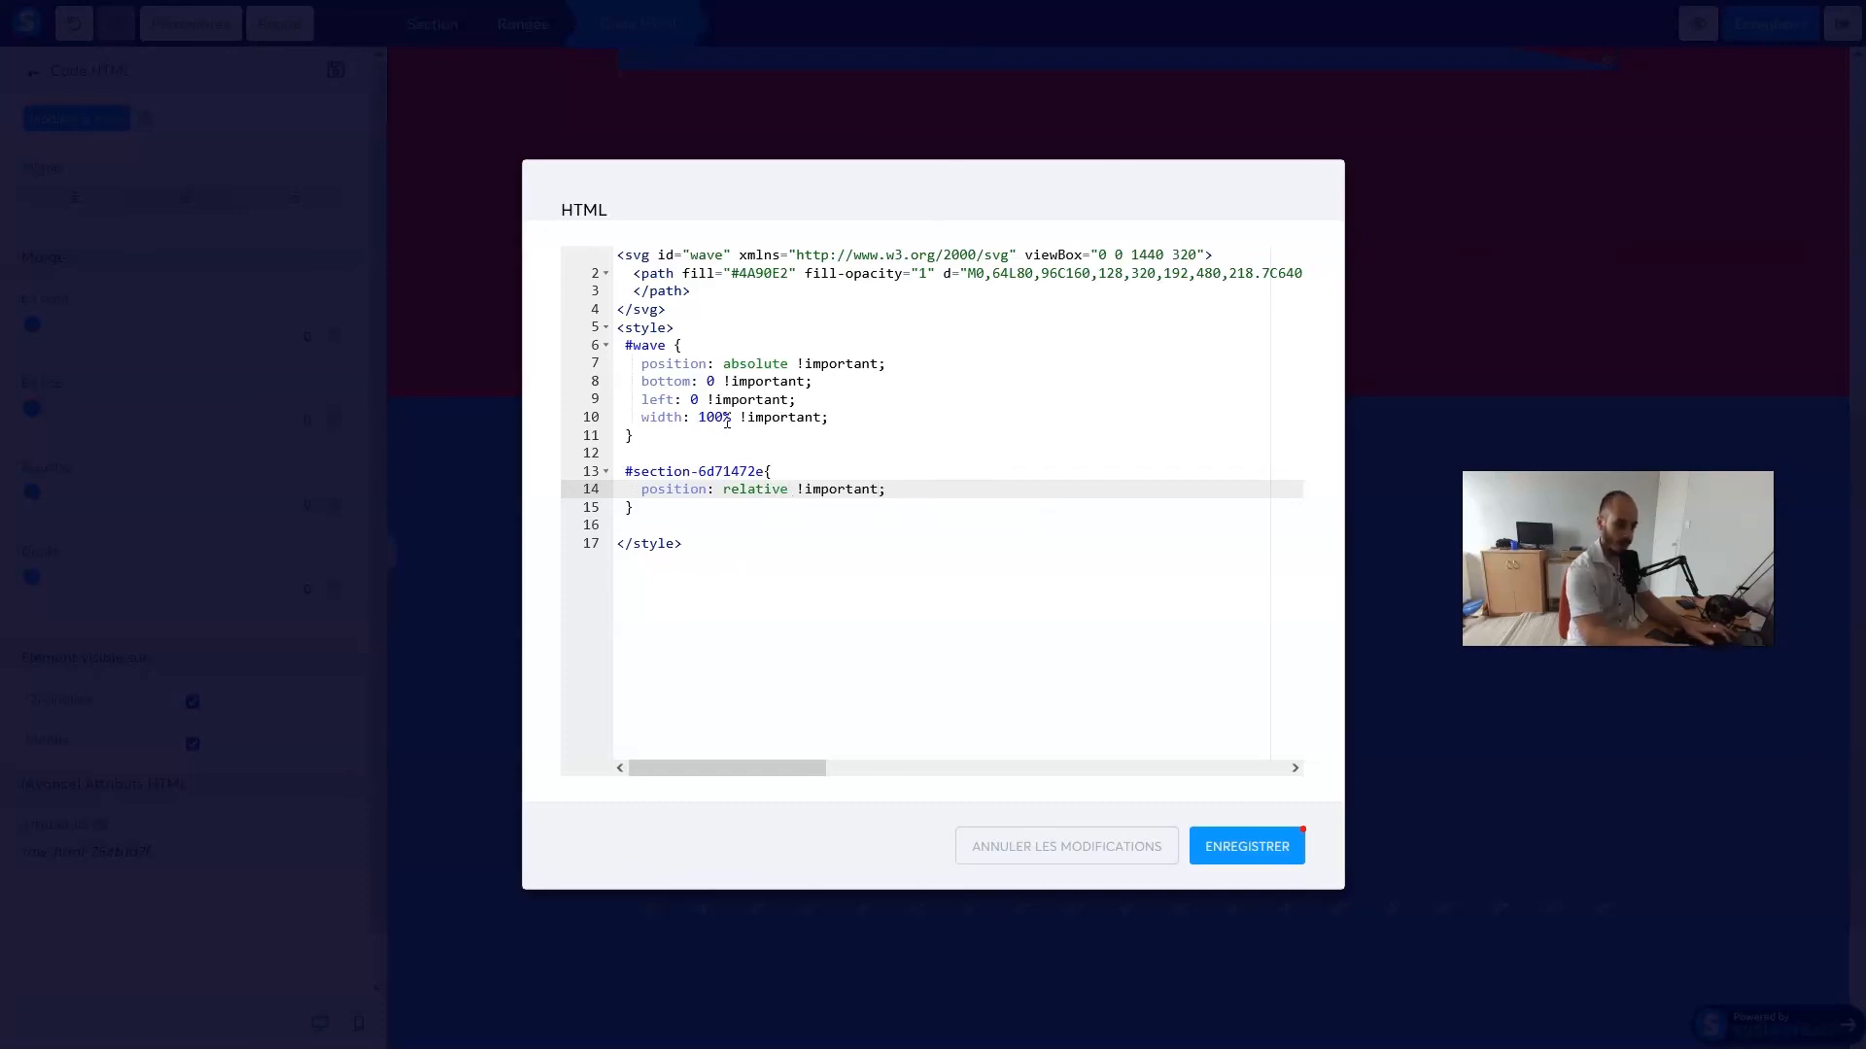
Save the HTML code with the section rule and preview the page to examine the full-width wave divider
left_click(1232, 845)
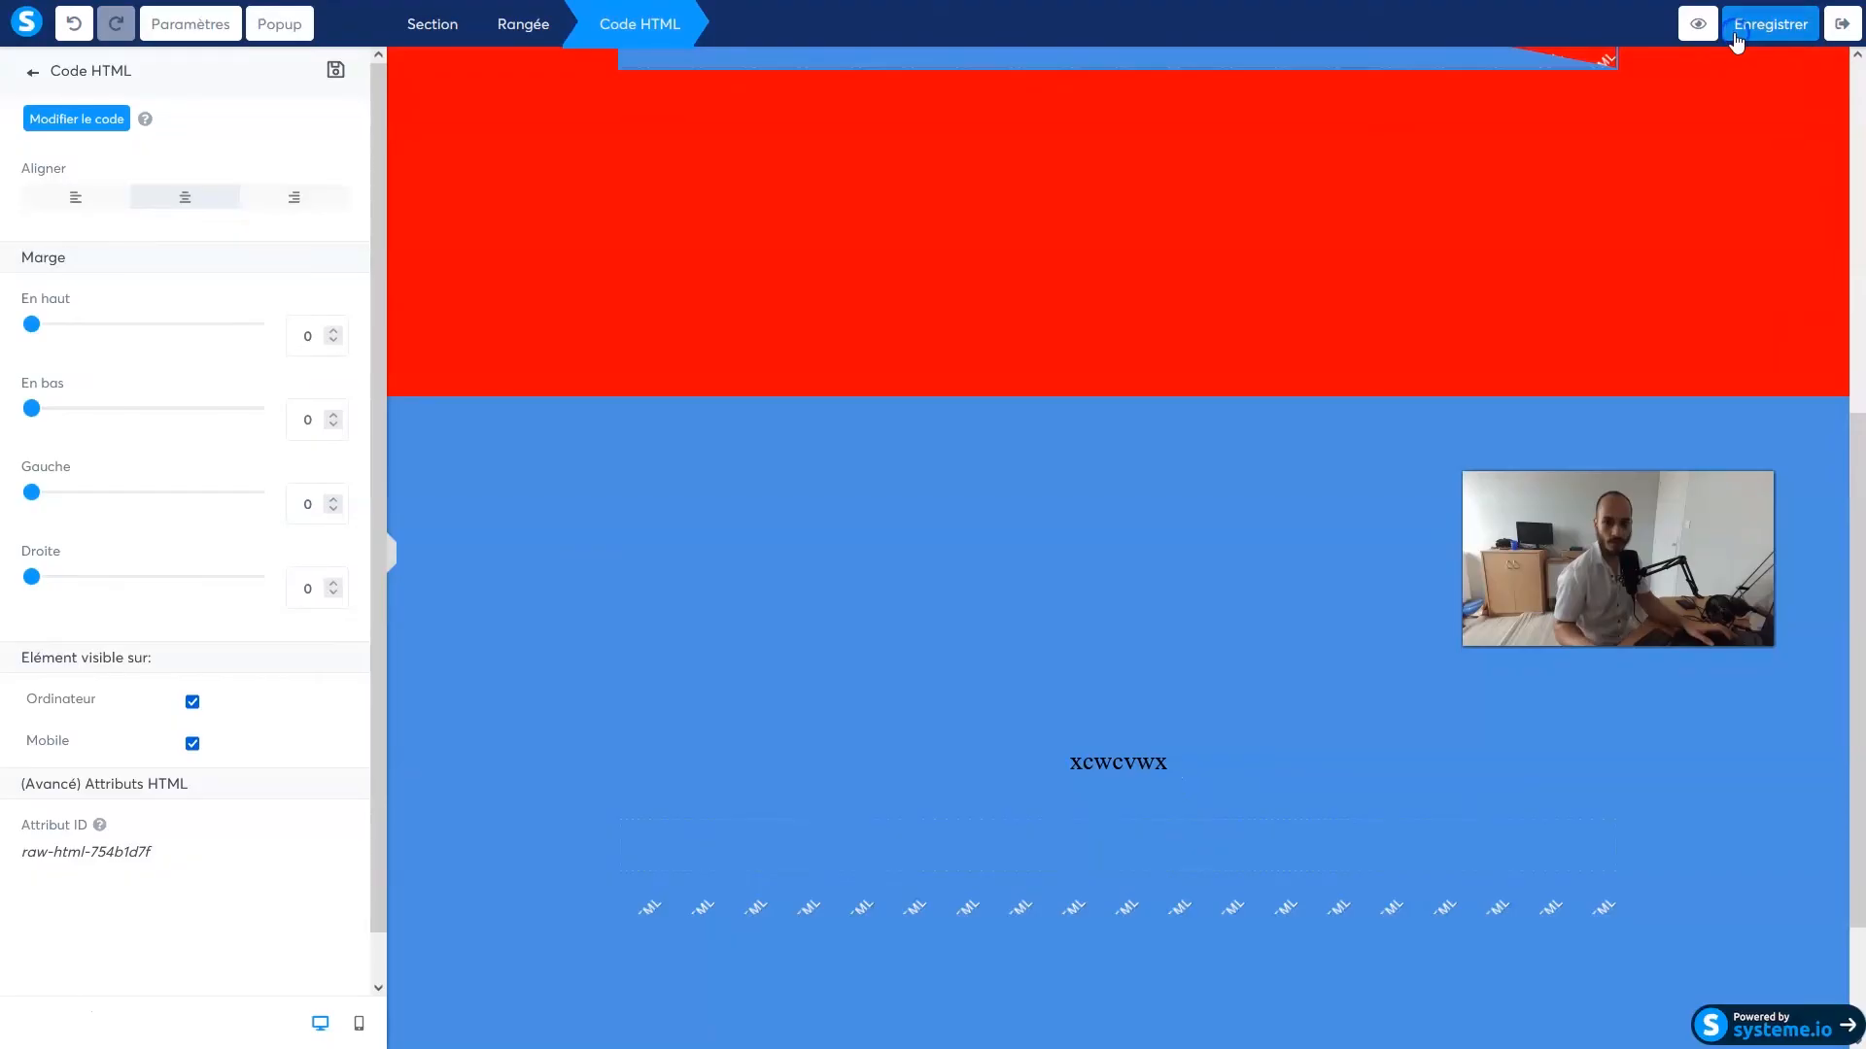
left_click(1700, 23)
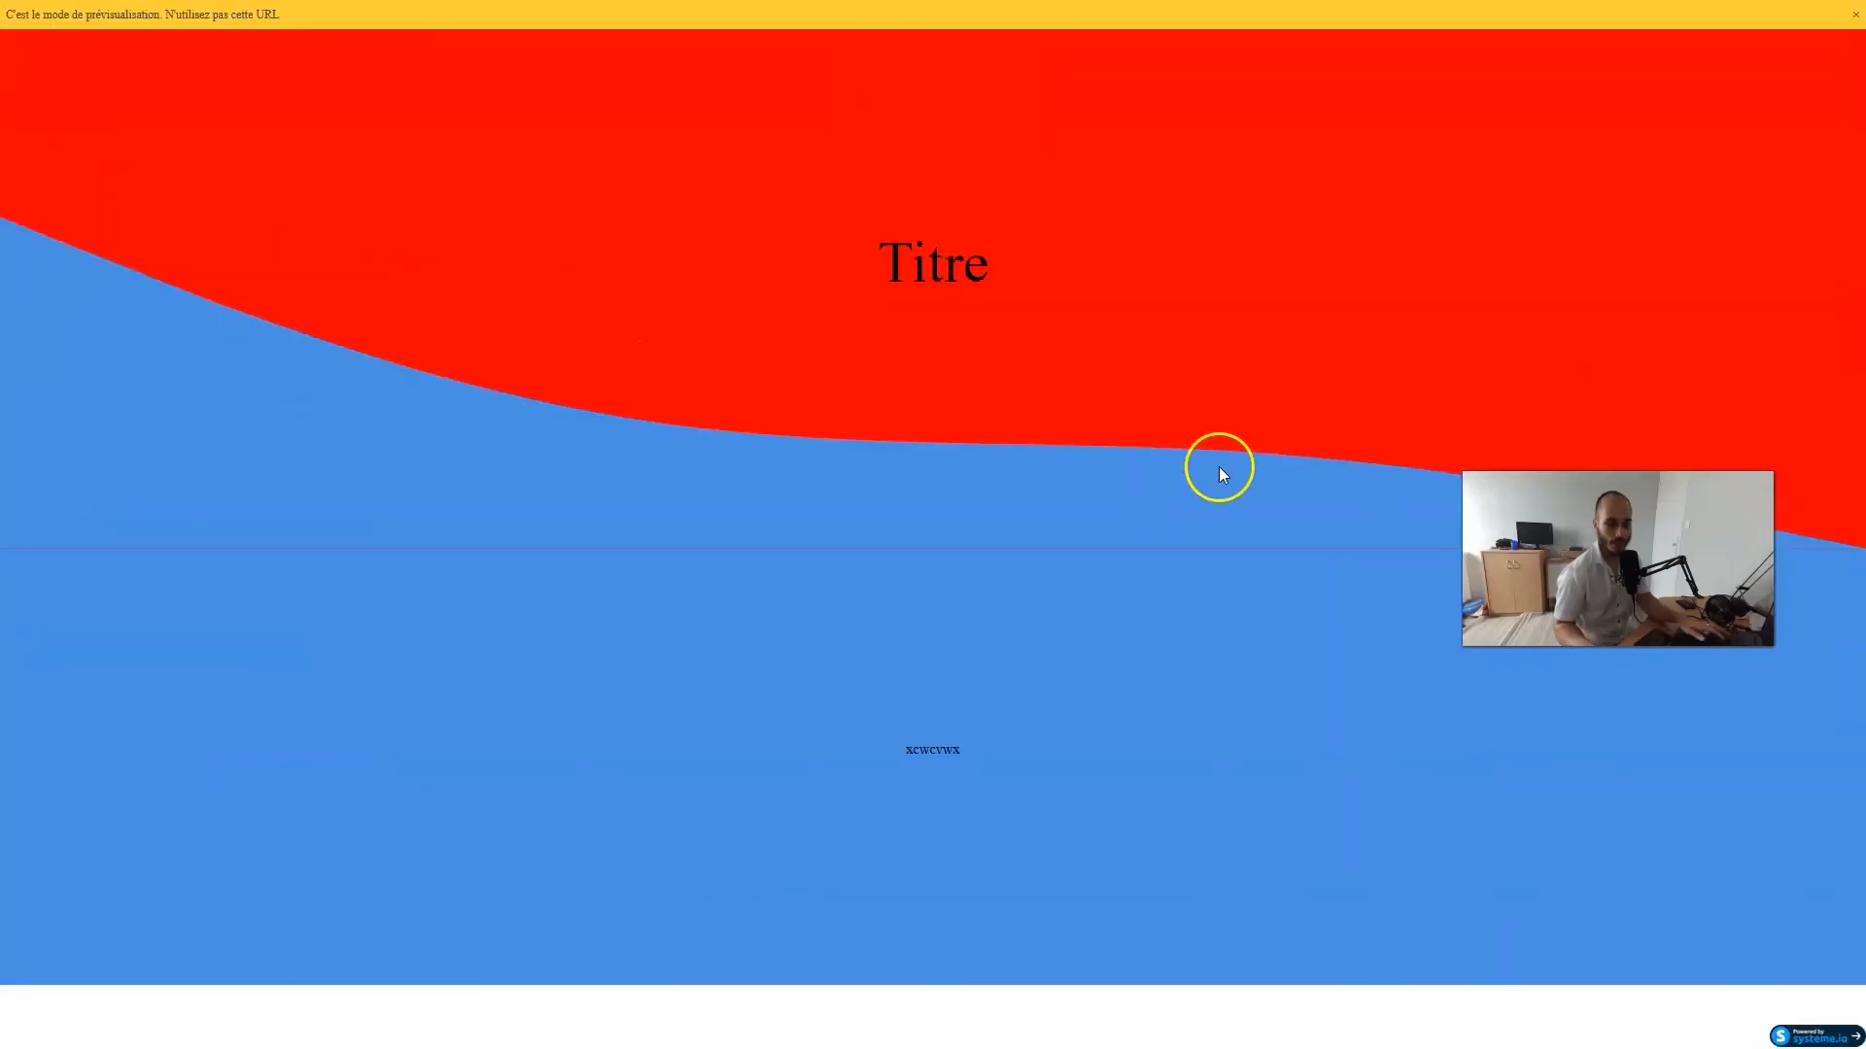
scroll(1225, 645, "down", 5)
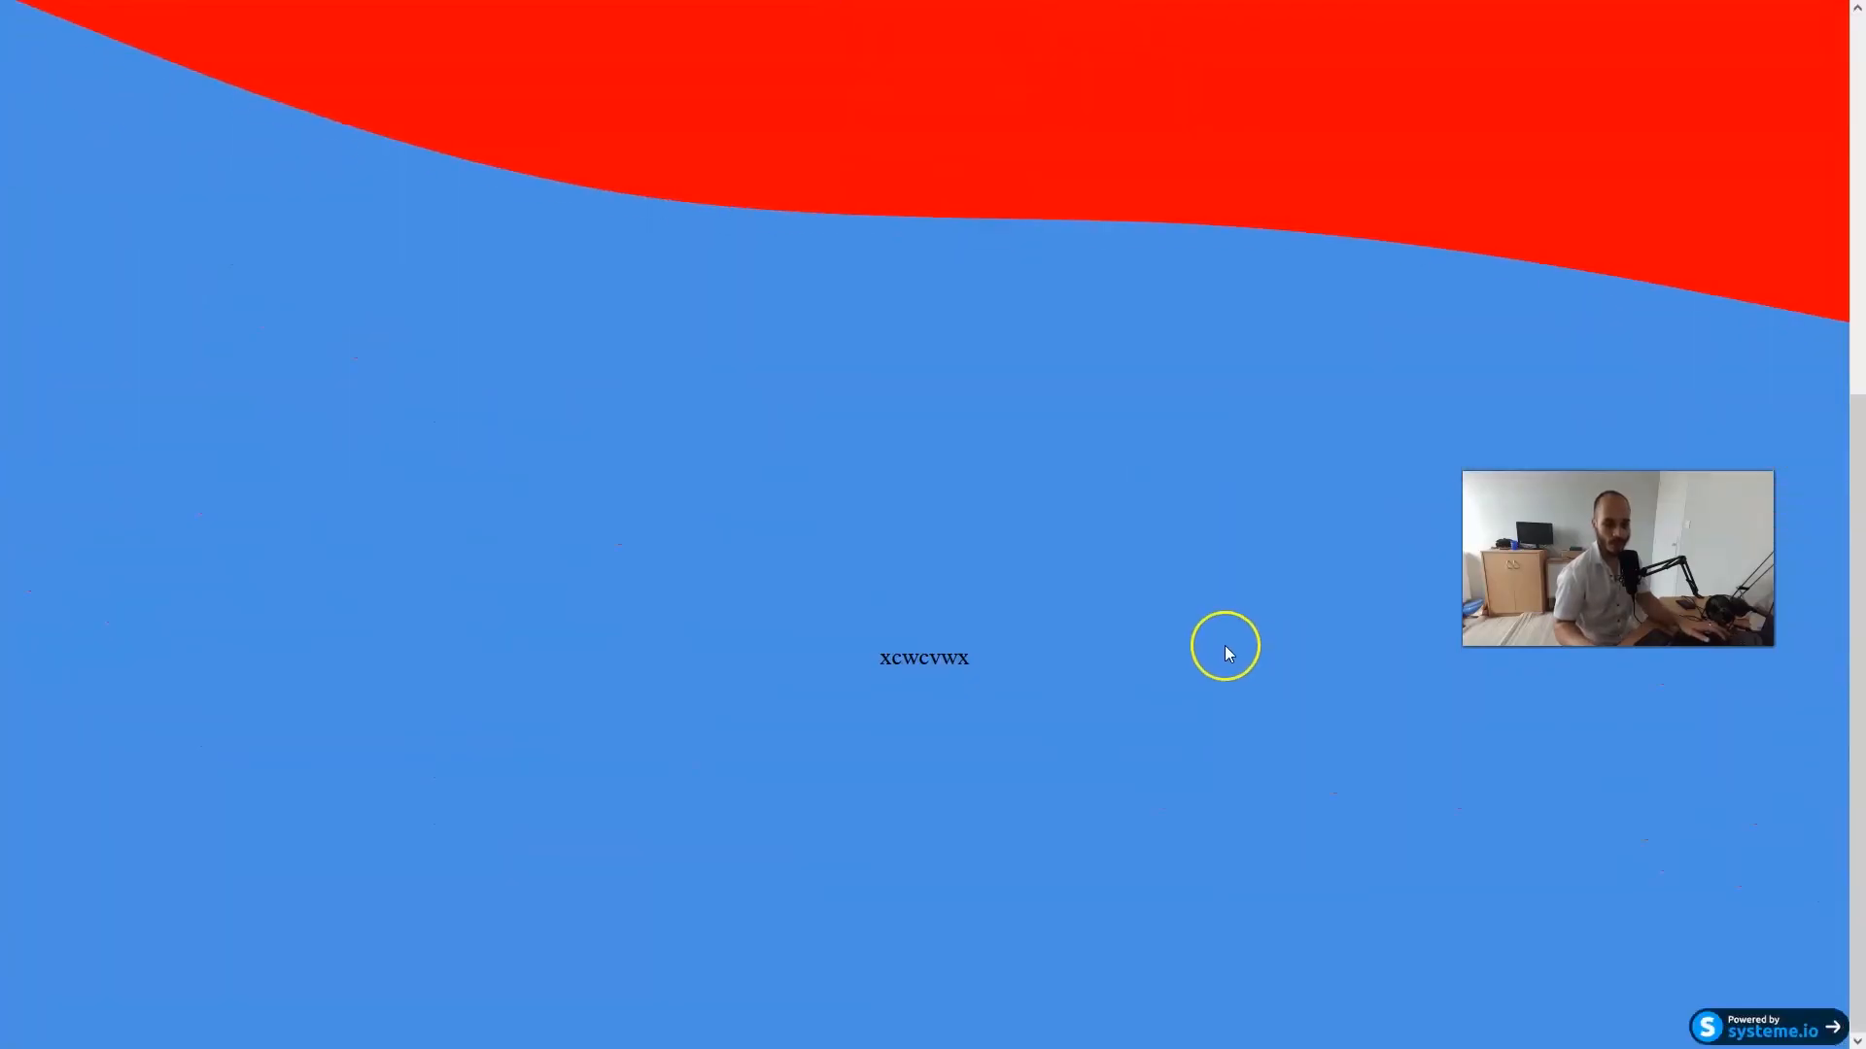
Examine the wave transition between the red and blue sections of the previewed page
scroll(1069, 389, "up", 5)
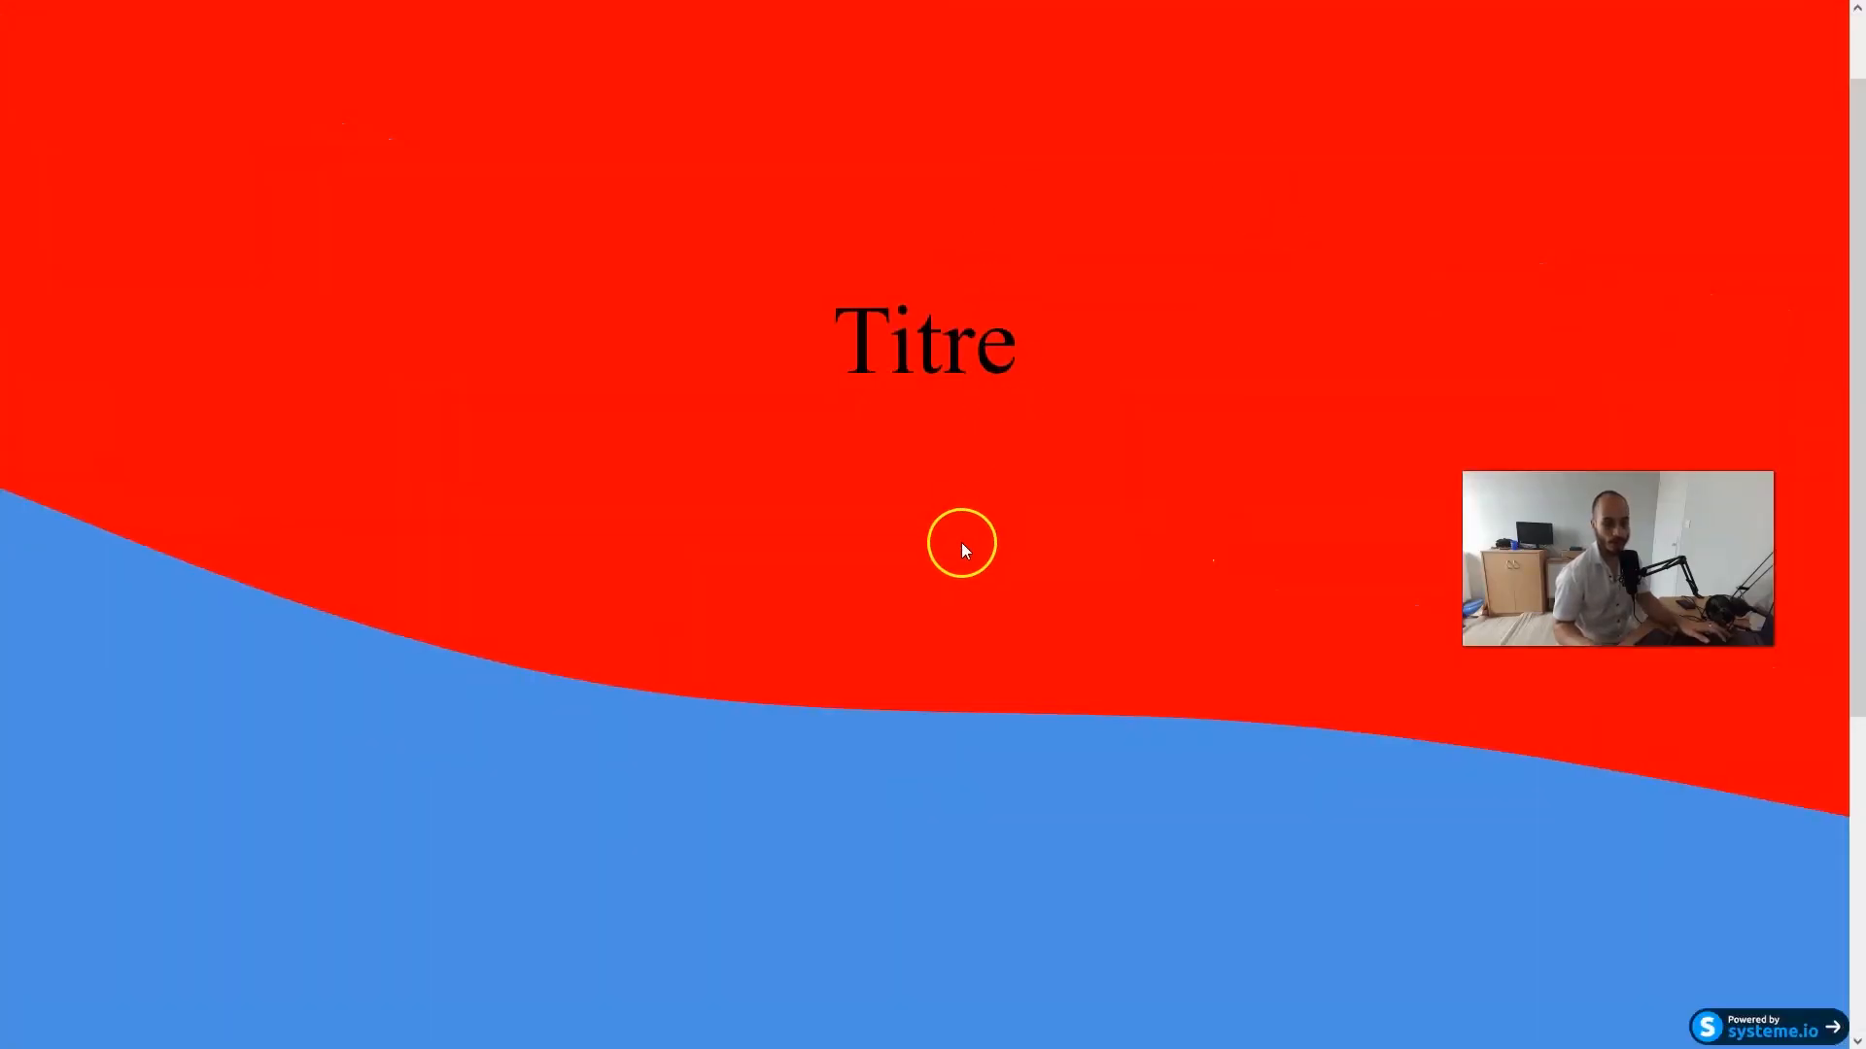
scroll(1021, 437, "down", 3)
scroll(812, 447, "up", 3)
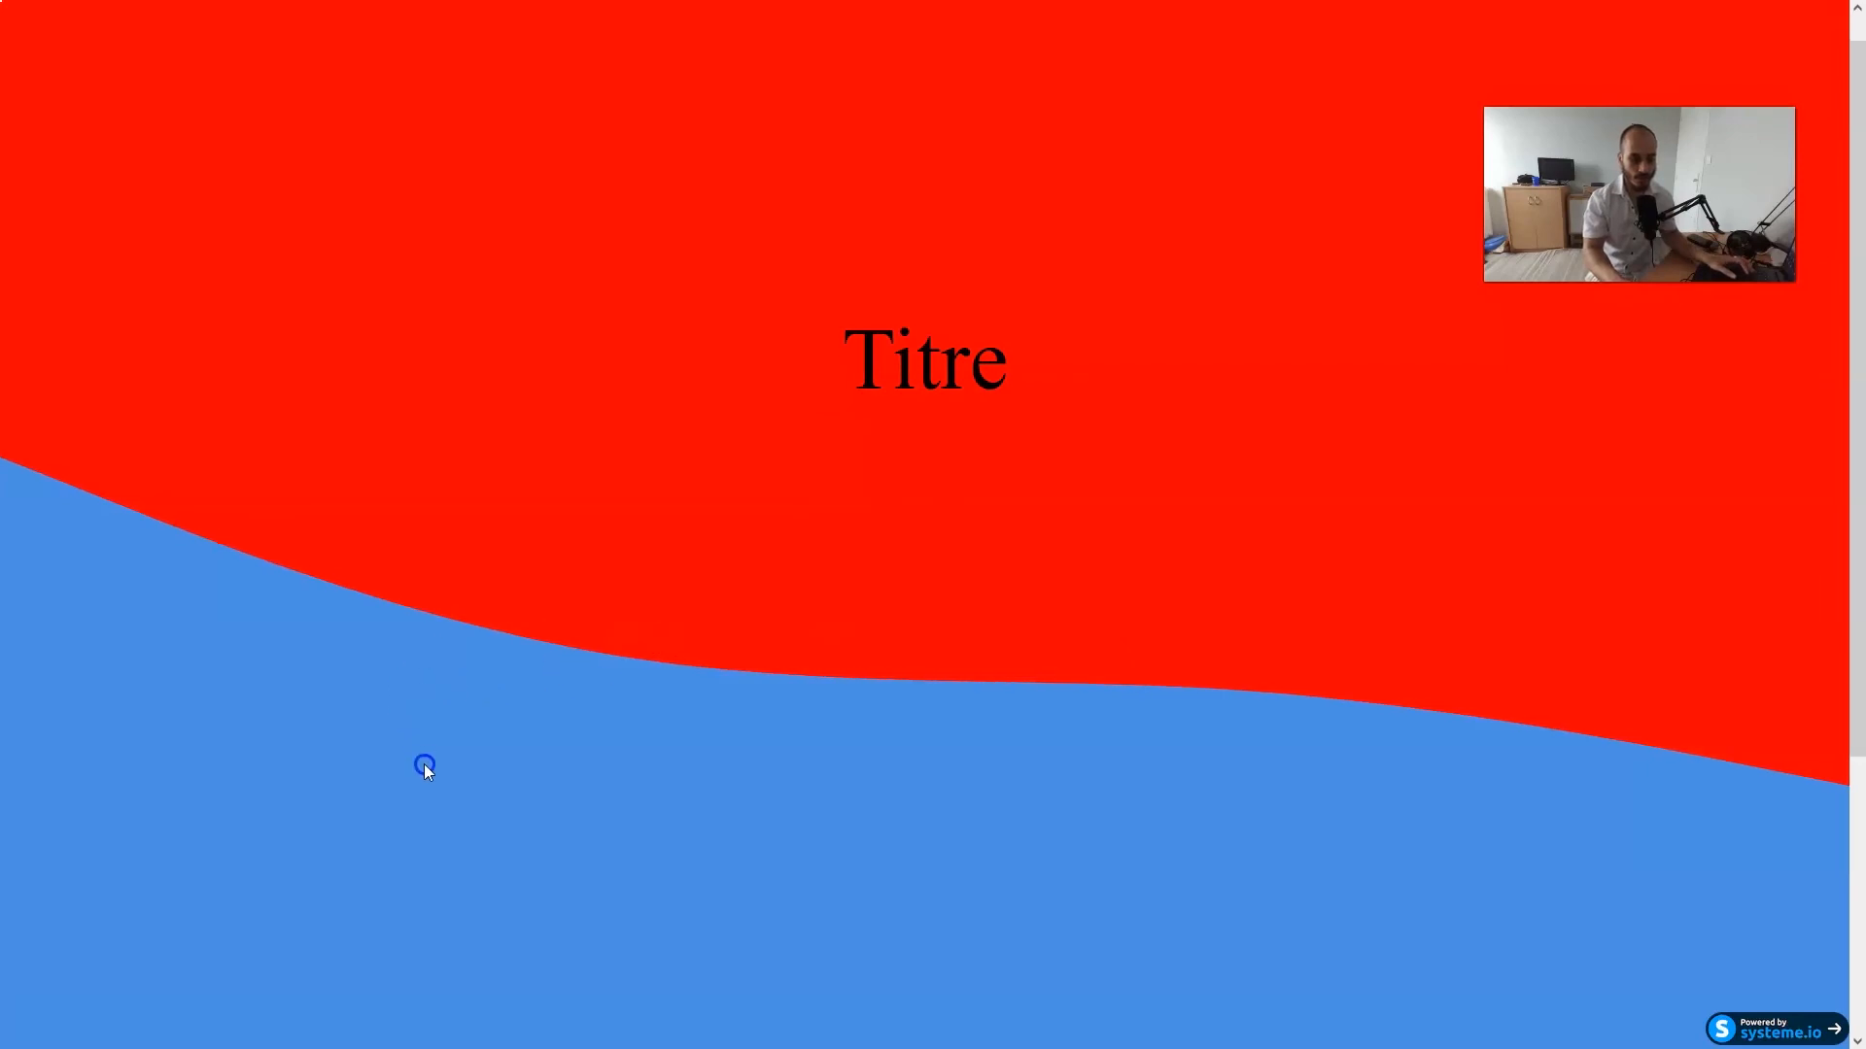
scroll(274, 416, "down", 3)
scroll(498, 396, "up", 2)
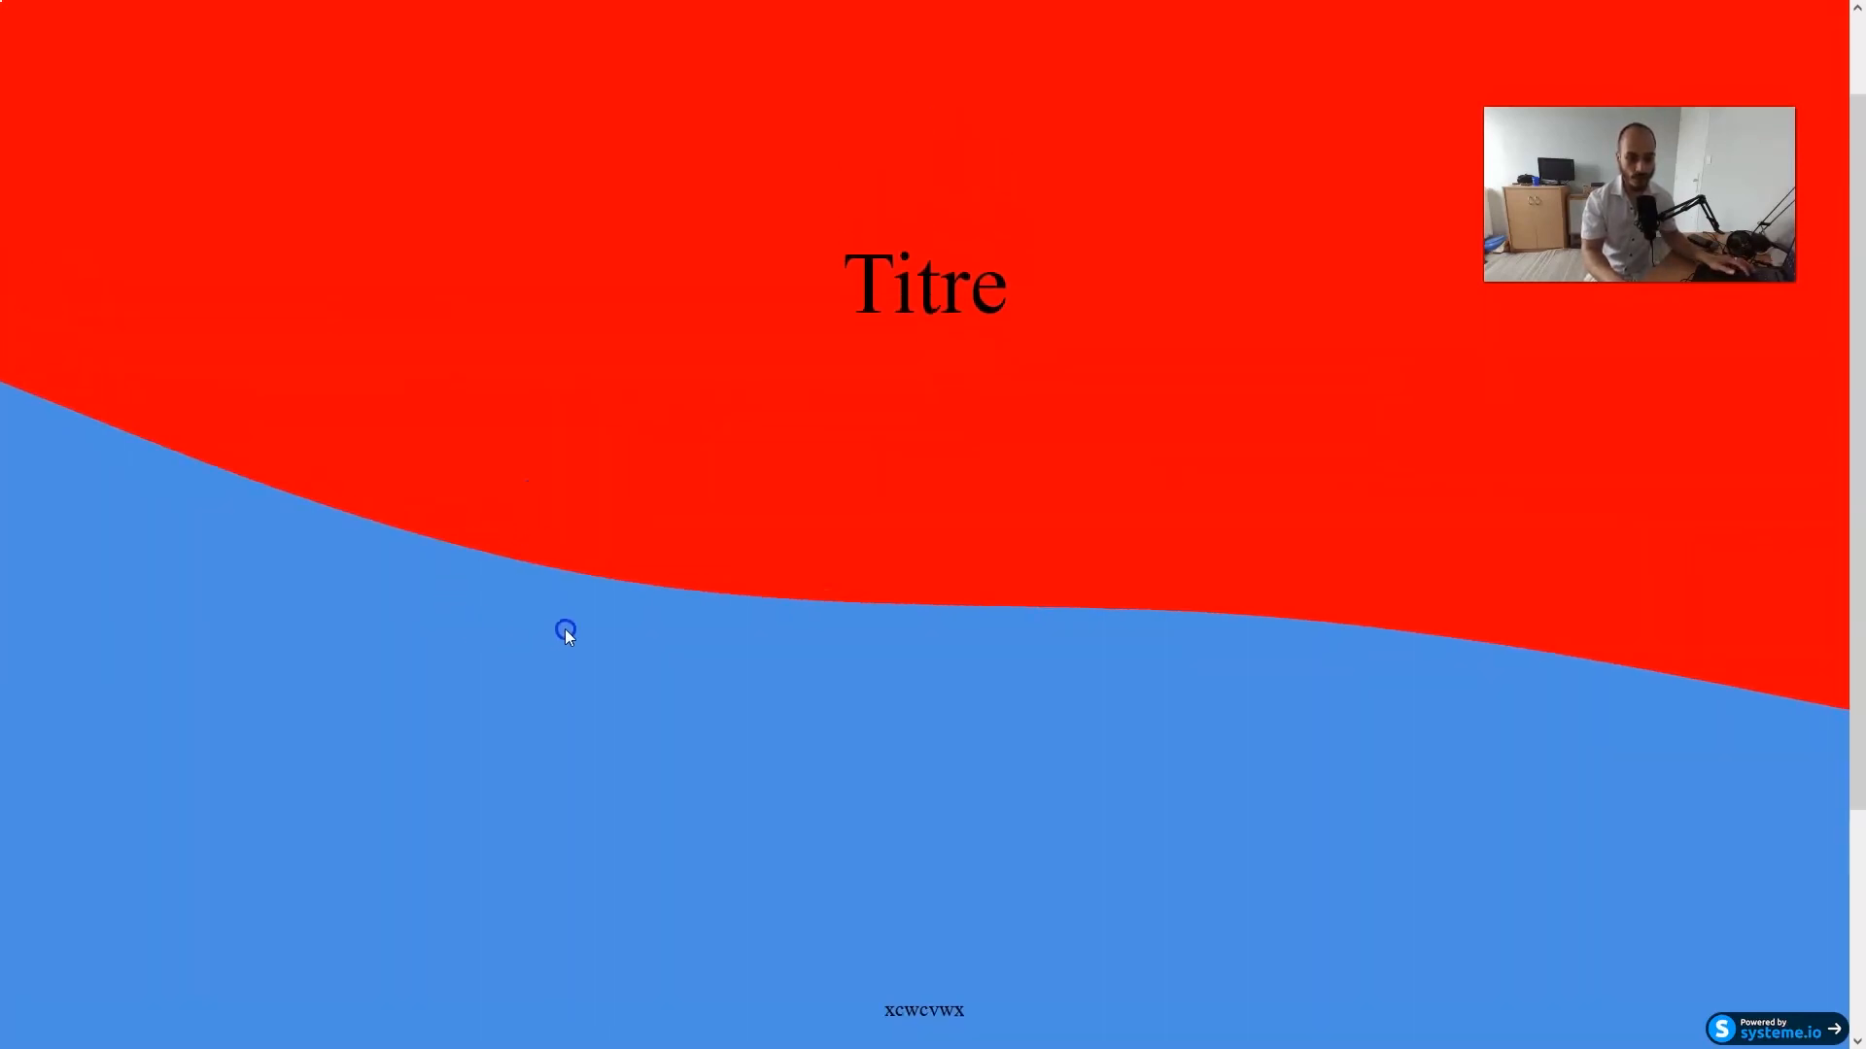
scroll(603, 589, "up", 1)
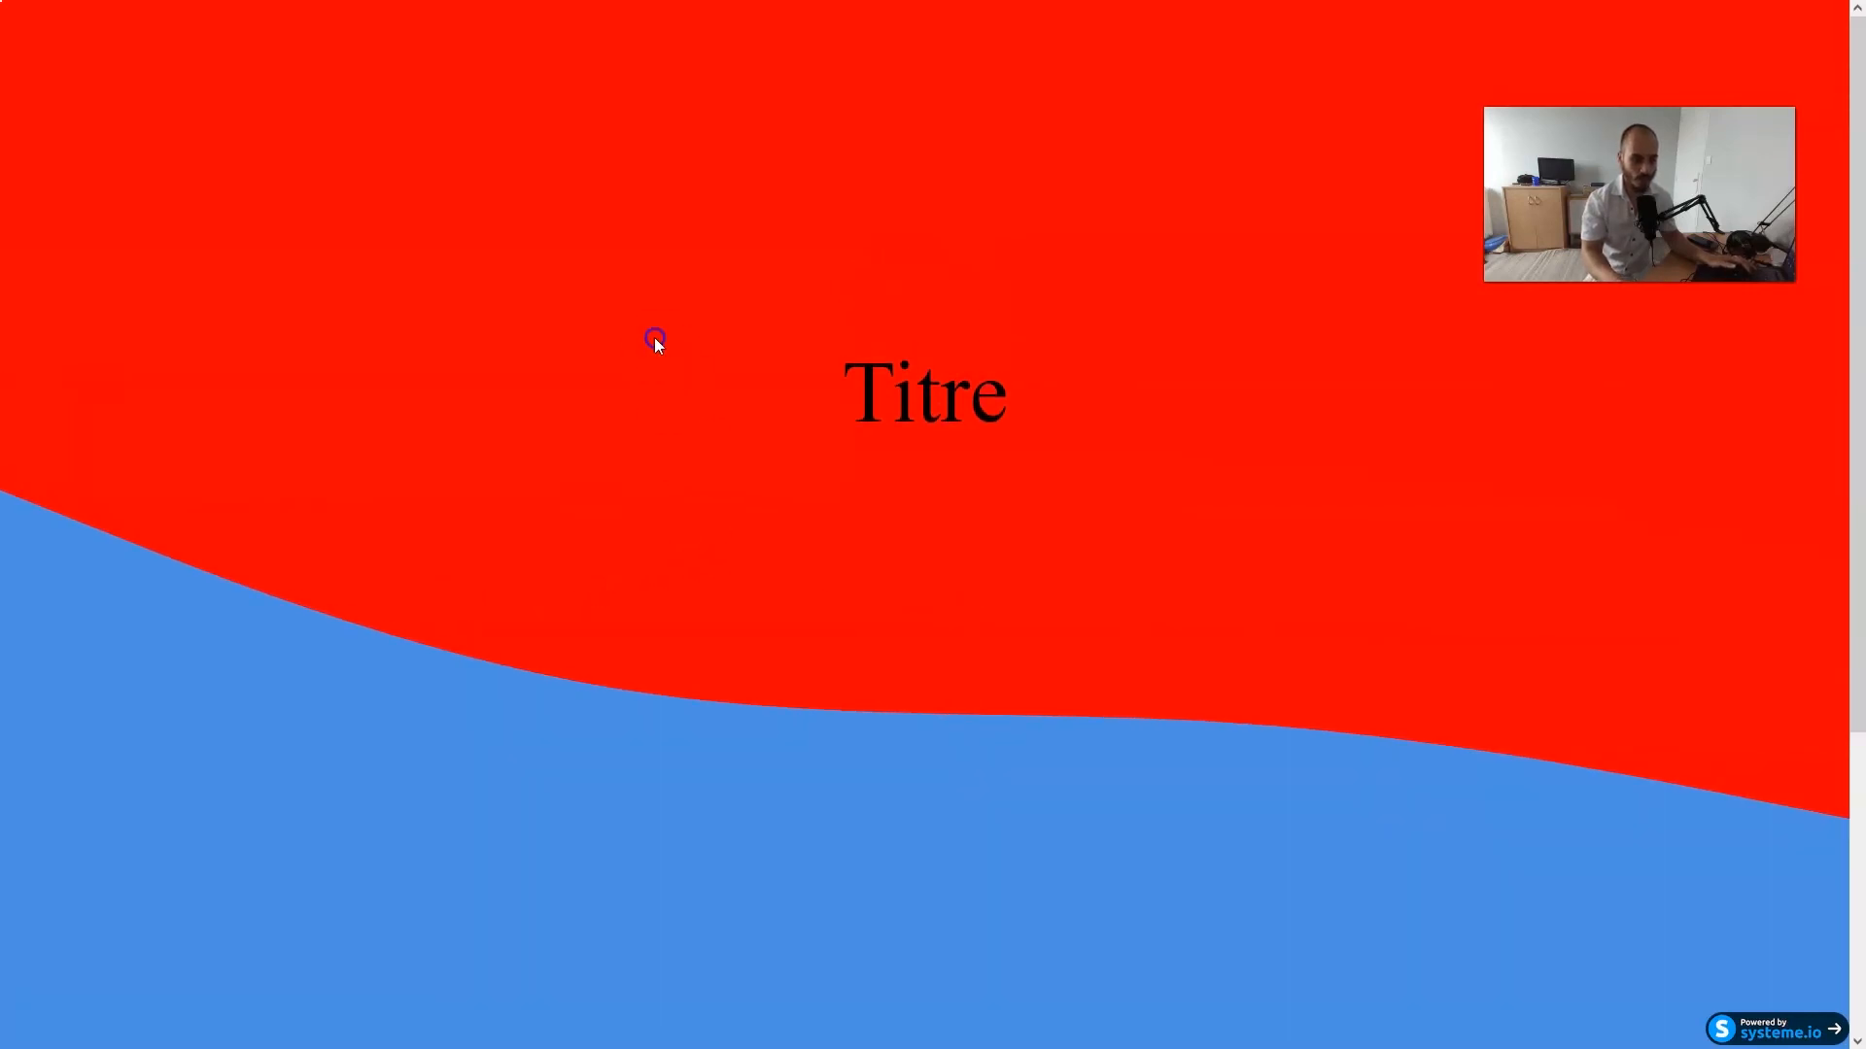
Return to the page editor and open the wave element's HTML code for editing
key("F11")
left_click(146, 25)
key("F11")
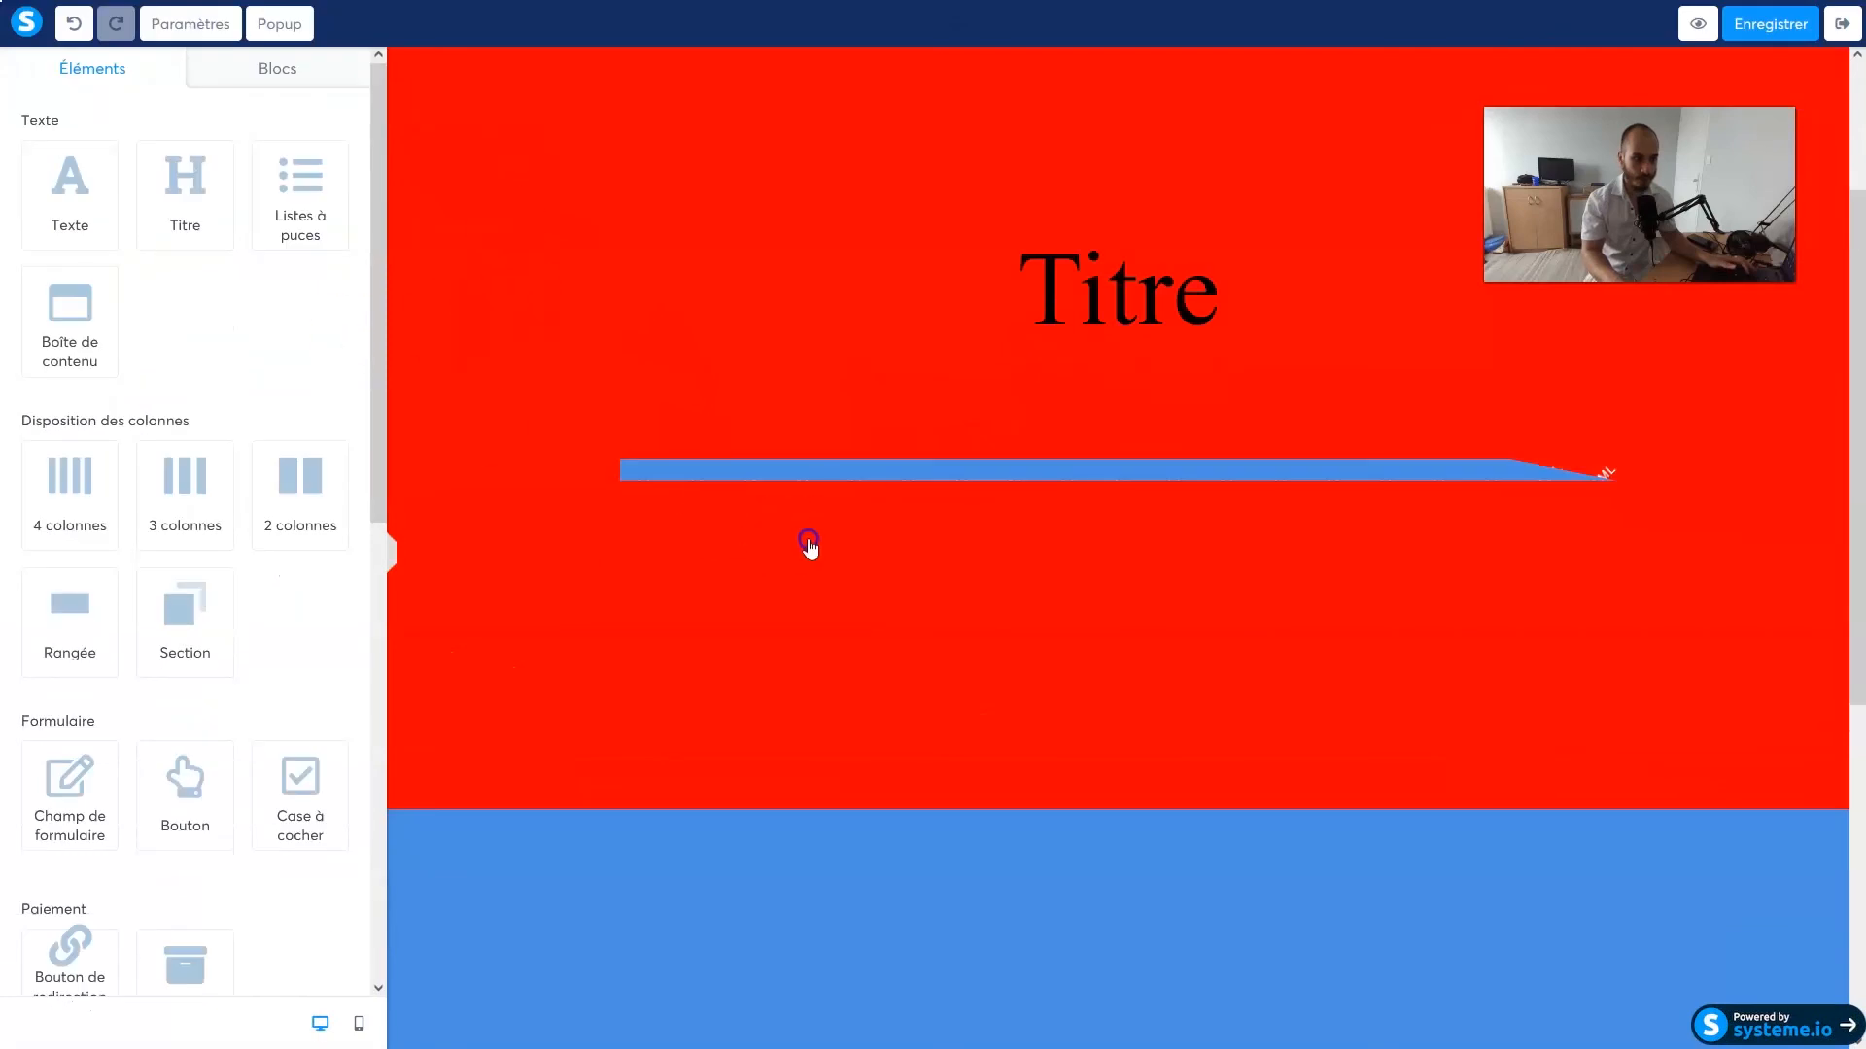
left_click(814, 470)
left_click(88, 123)
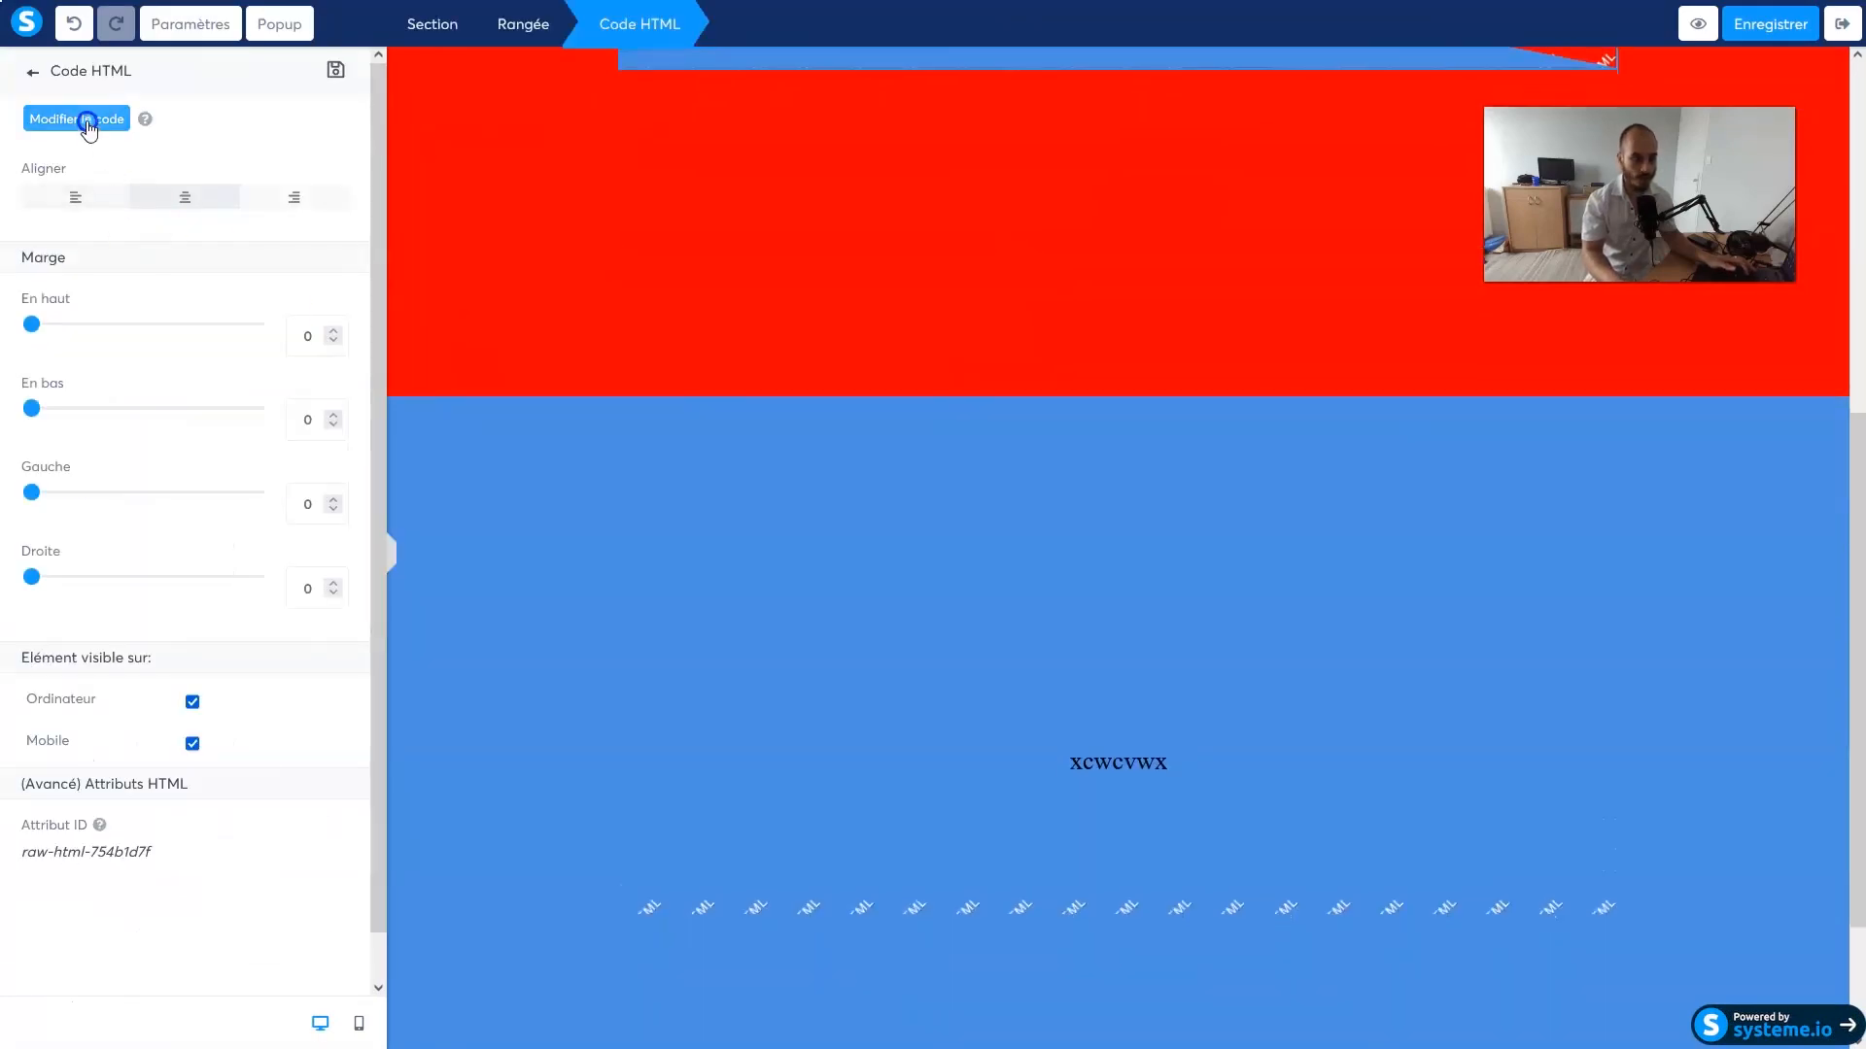
Add the attribute preserveAspectRatio="none" to the opening svg tag, after the viewBox attribute
left_click(1211, 255)
type("preserveAspectRatio=\"none\"")
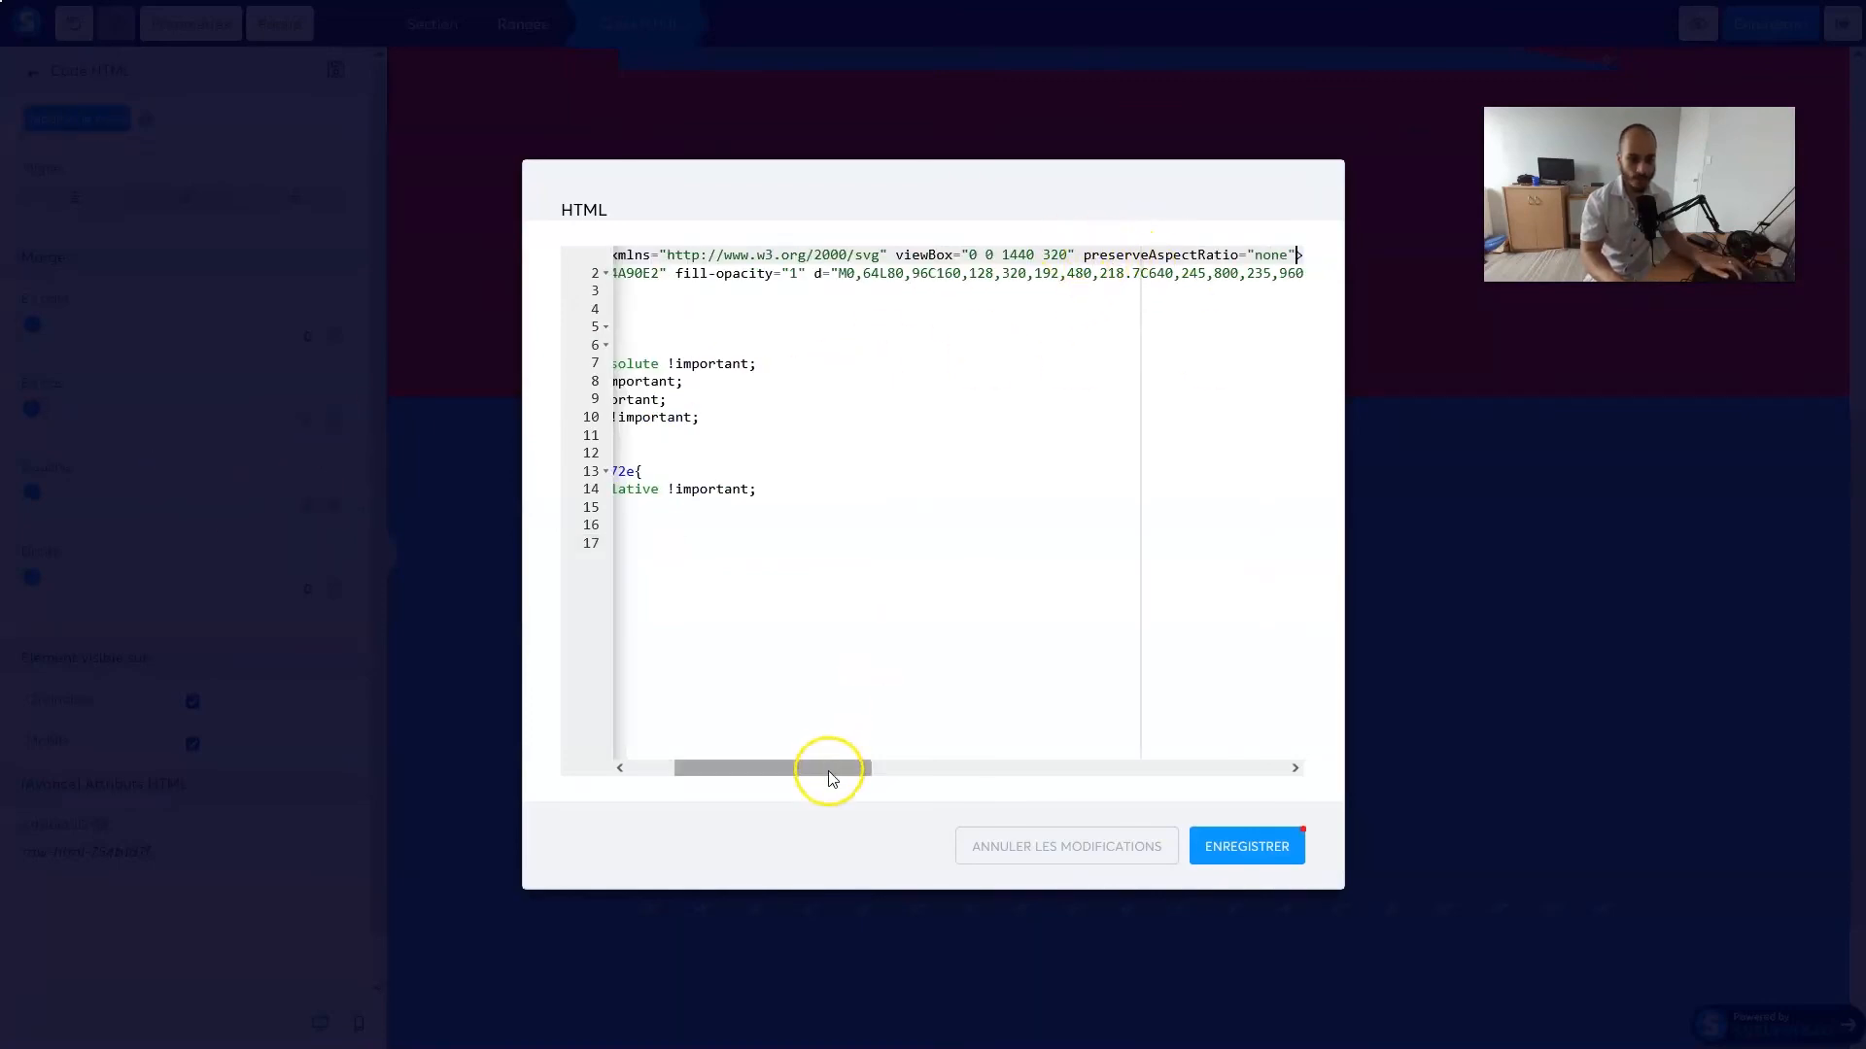
left_click_drag(829, 778, 901, 772)
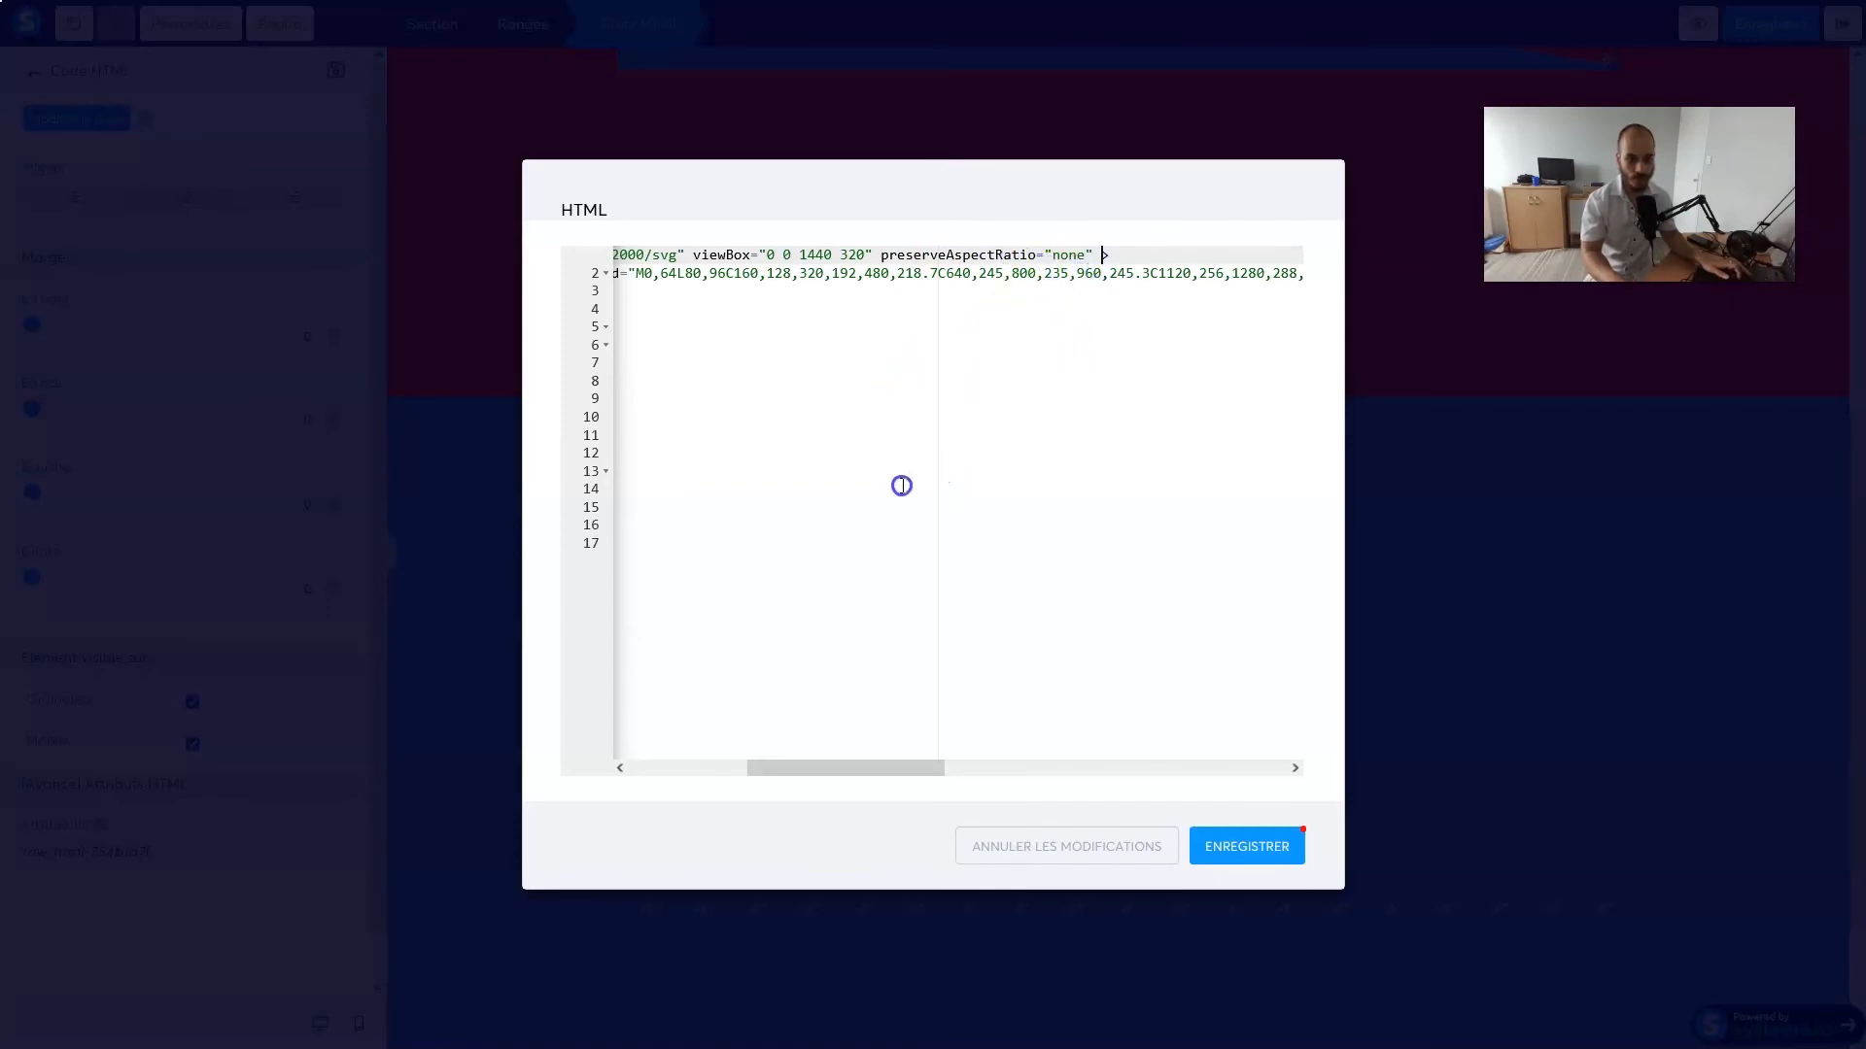
left_click_drag(871, 762, 738, 762)
Save the HTML code and the page, and preview the page to check the wave divider
left_click(1249, 850)
left_click(1733, 32)
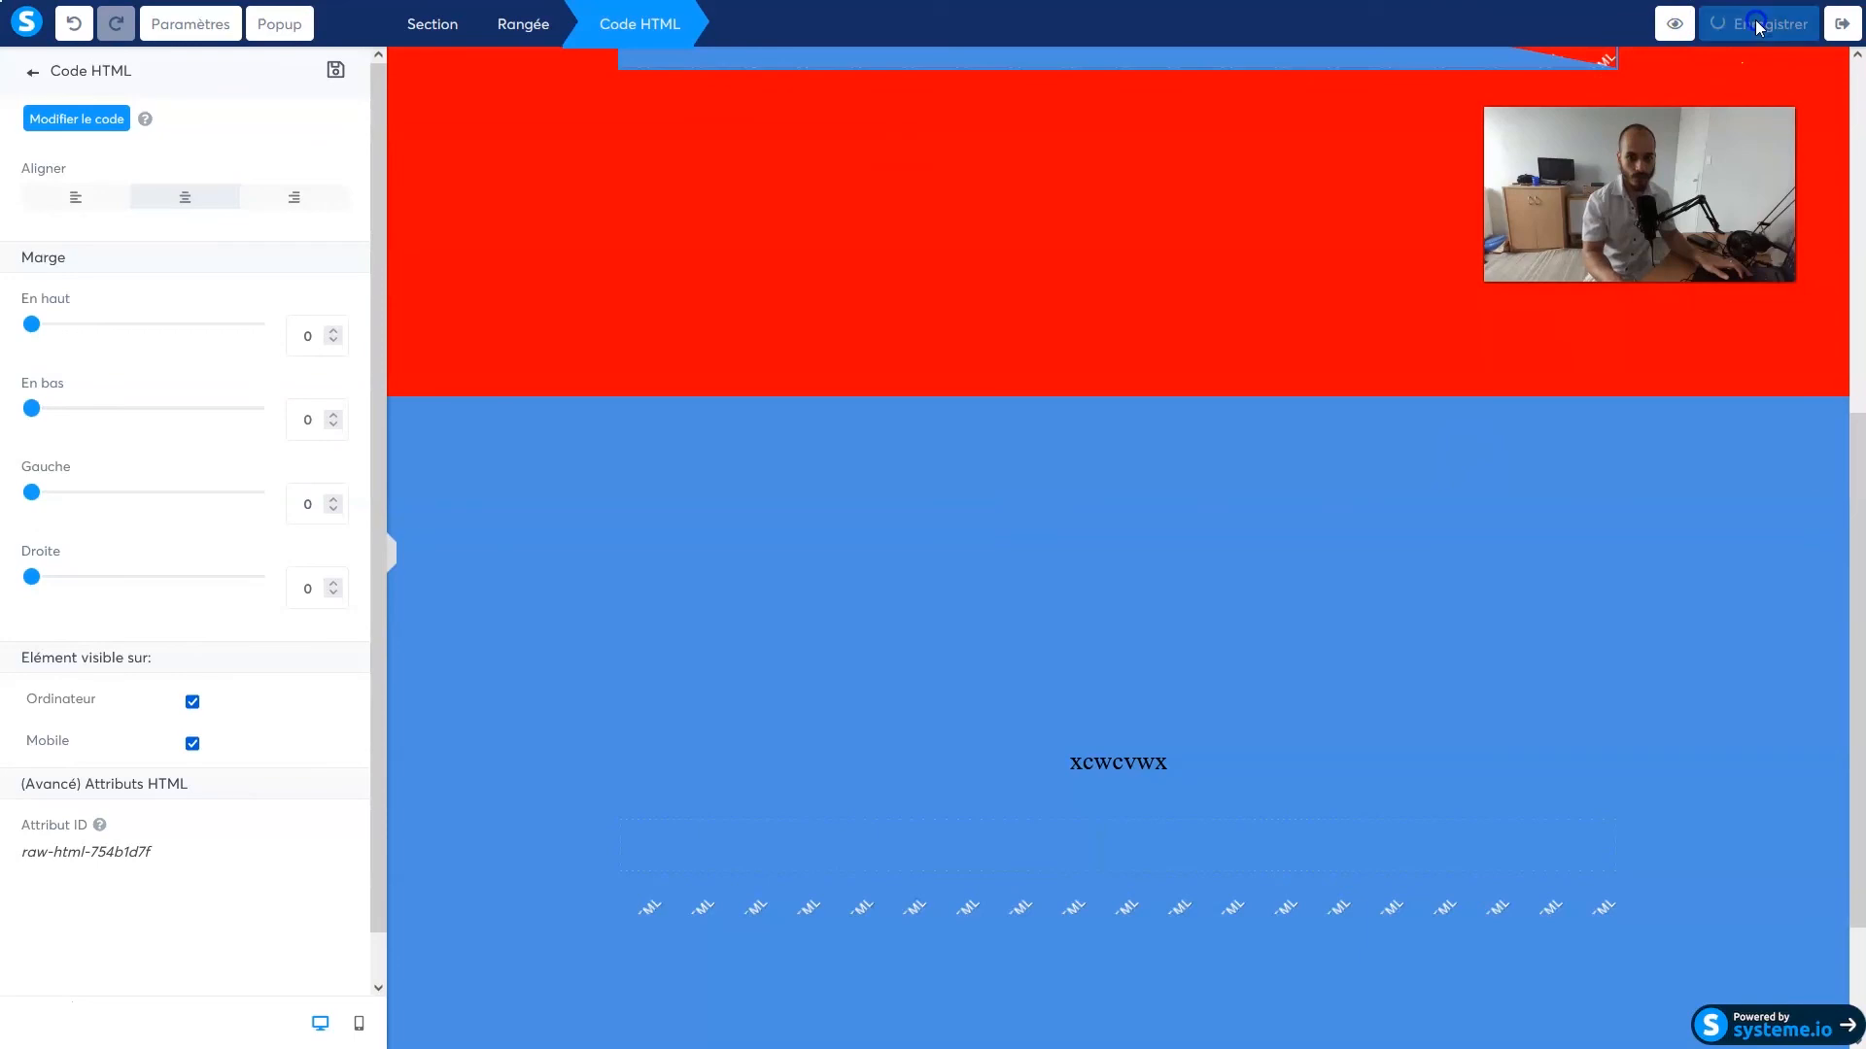
left_click(1695, 24)
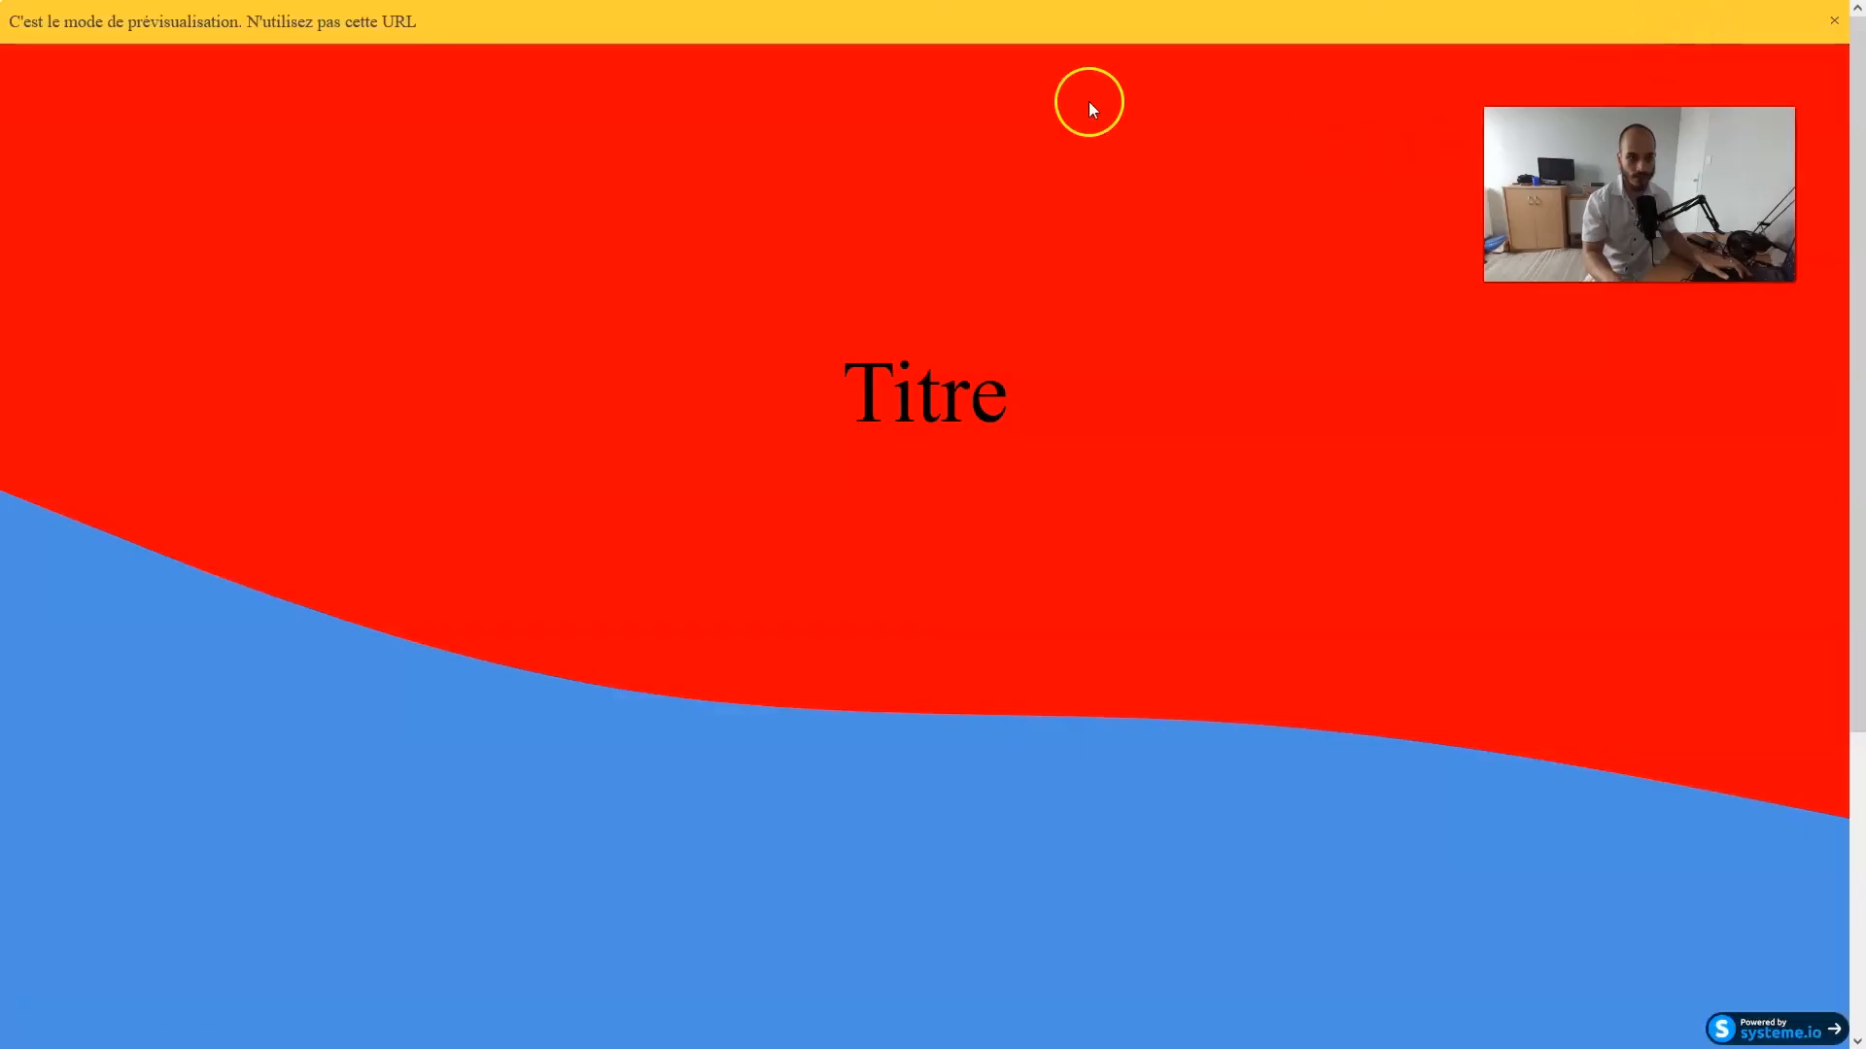
left_click(1842, 18)
scroll(435, 367, "down", 2)
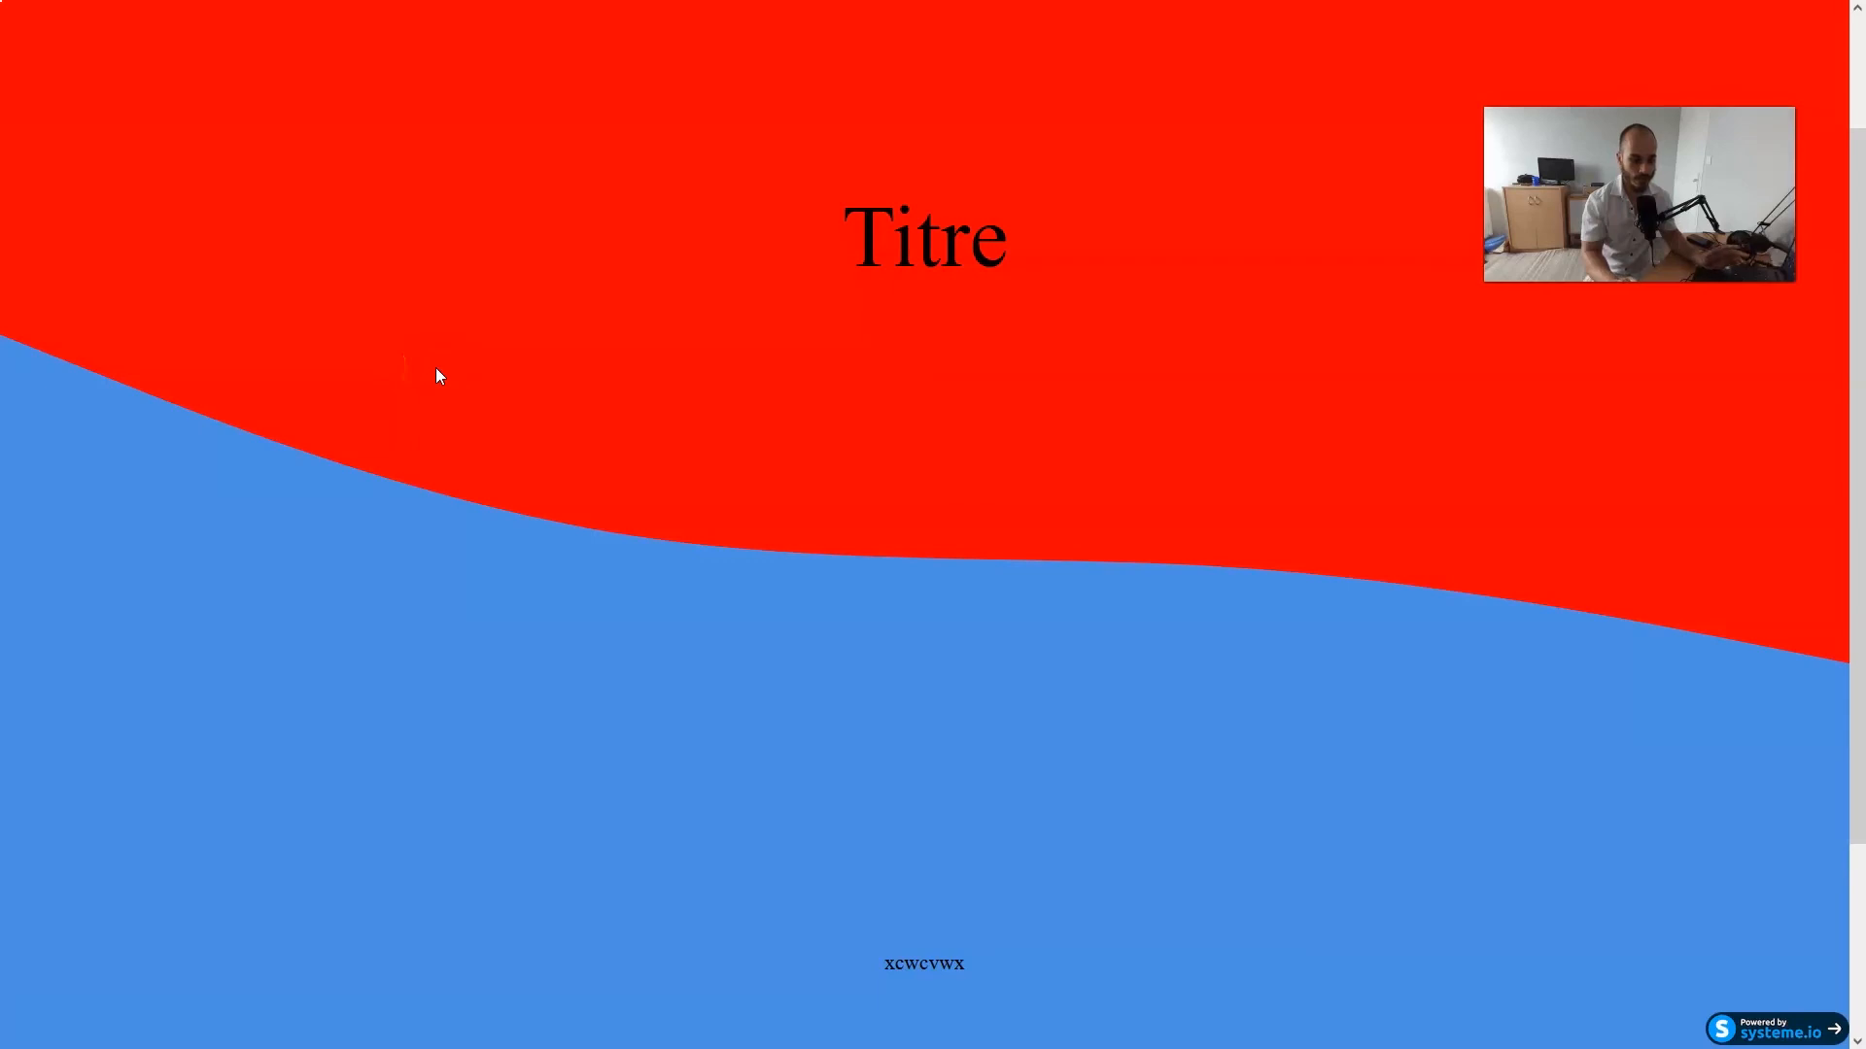
scroll(435, 367, "down", 2)
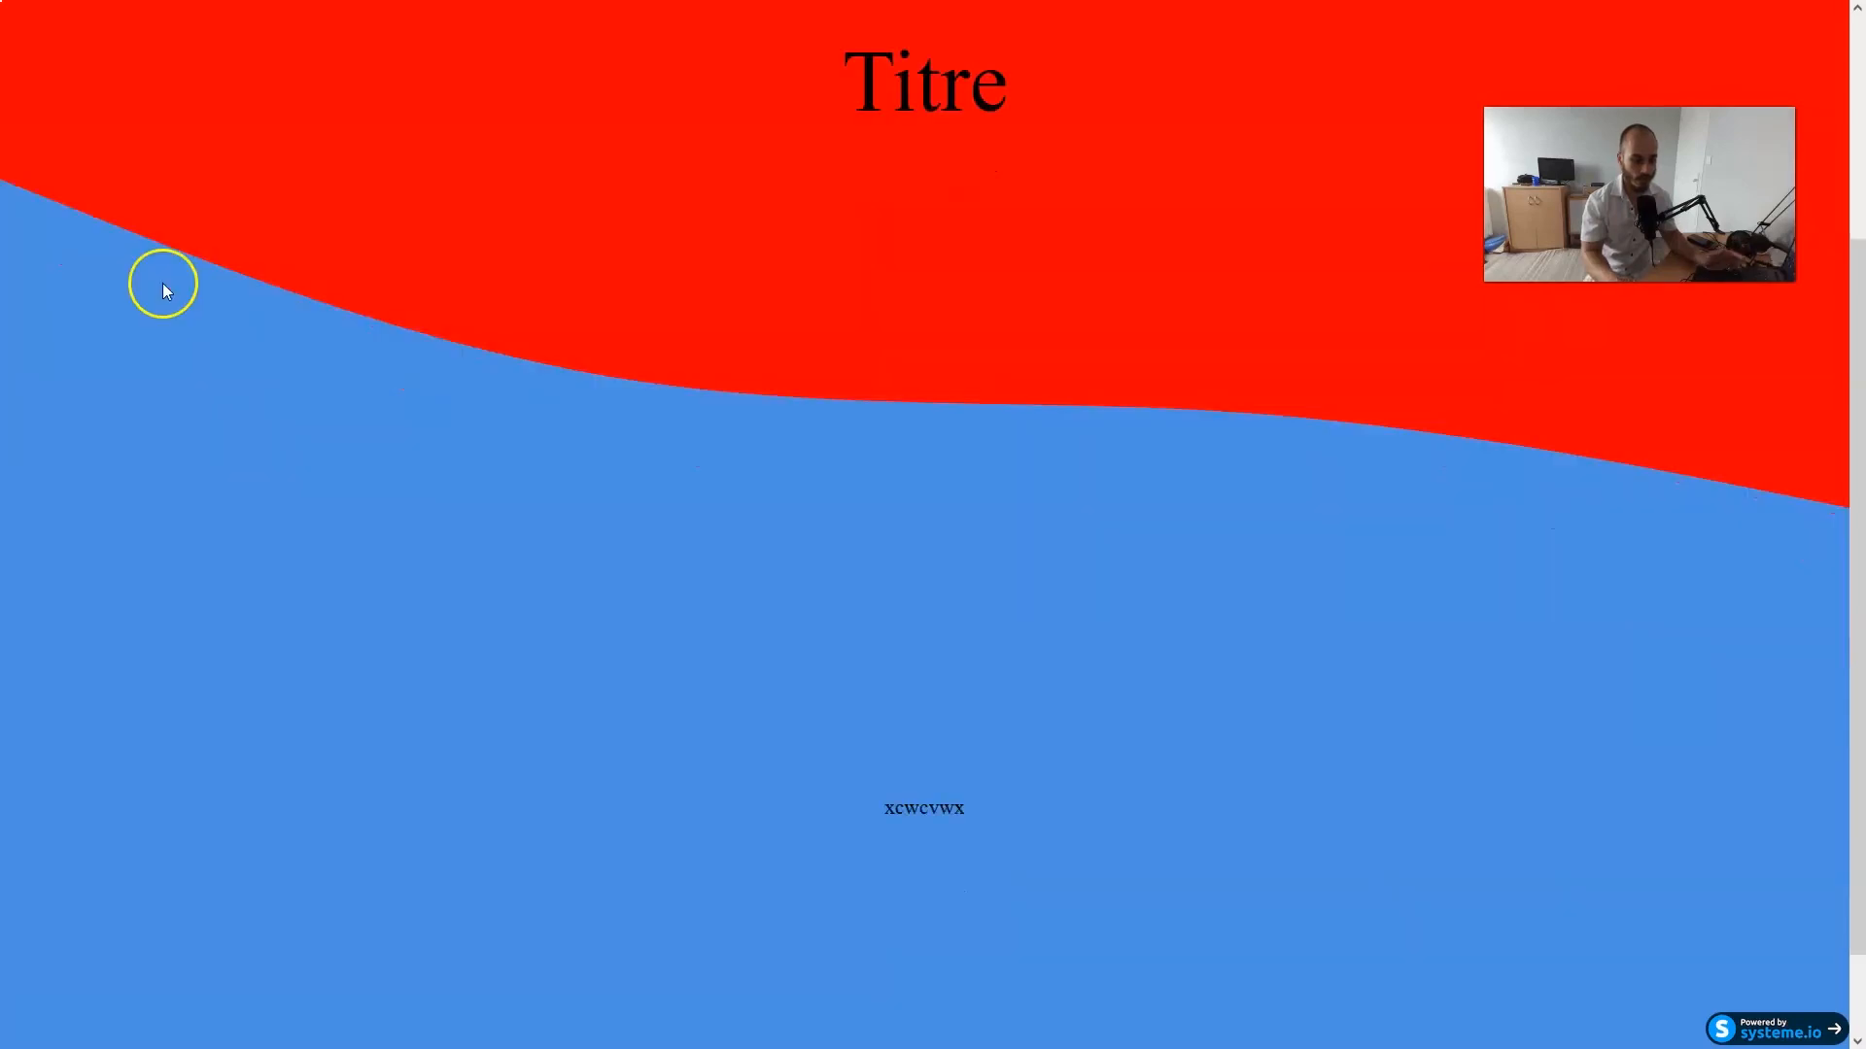
Inspect the wave in the browser's developer tools and select its svg element to show the #wave styles
right_click(161, 283)
left_click(242, 525)
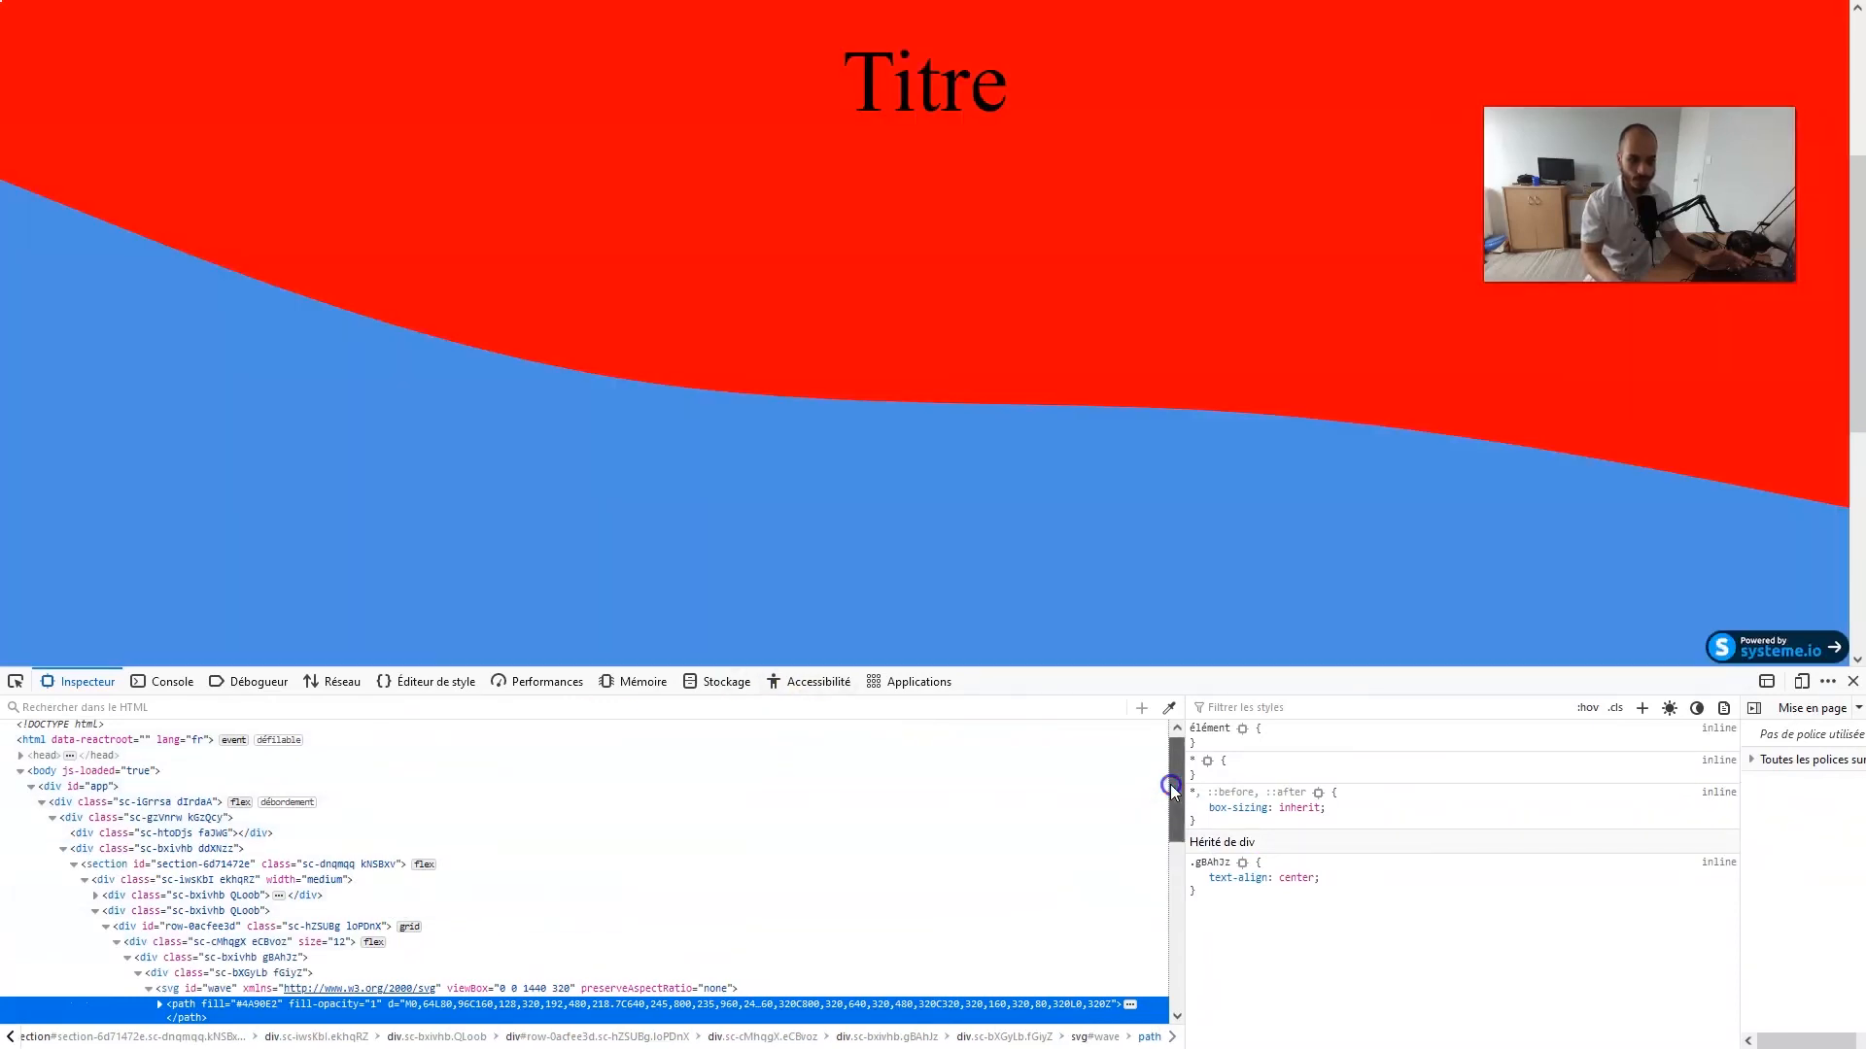
left_click_drag(1173, 783, 1154, 850)
left_click(786, 855)
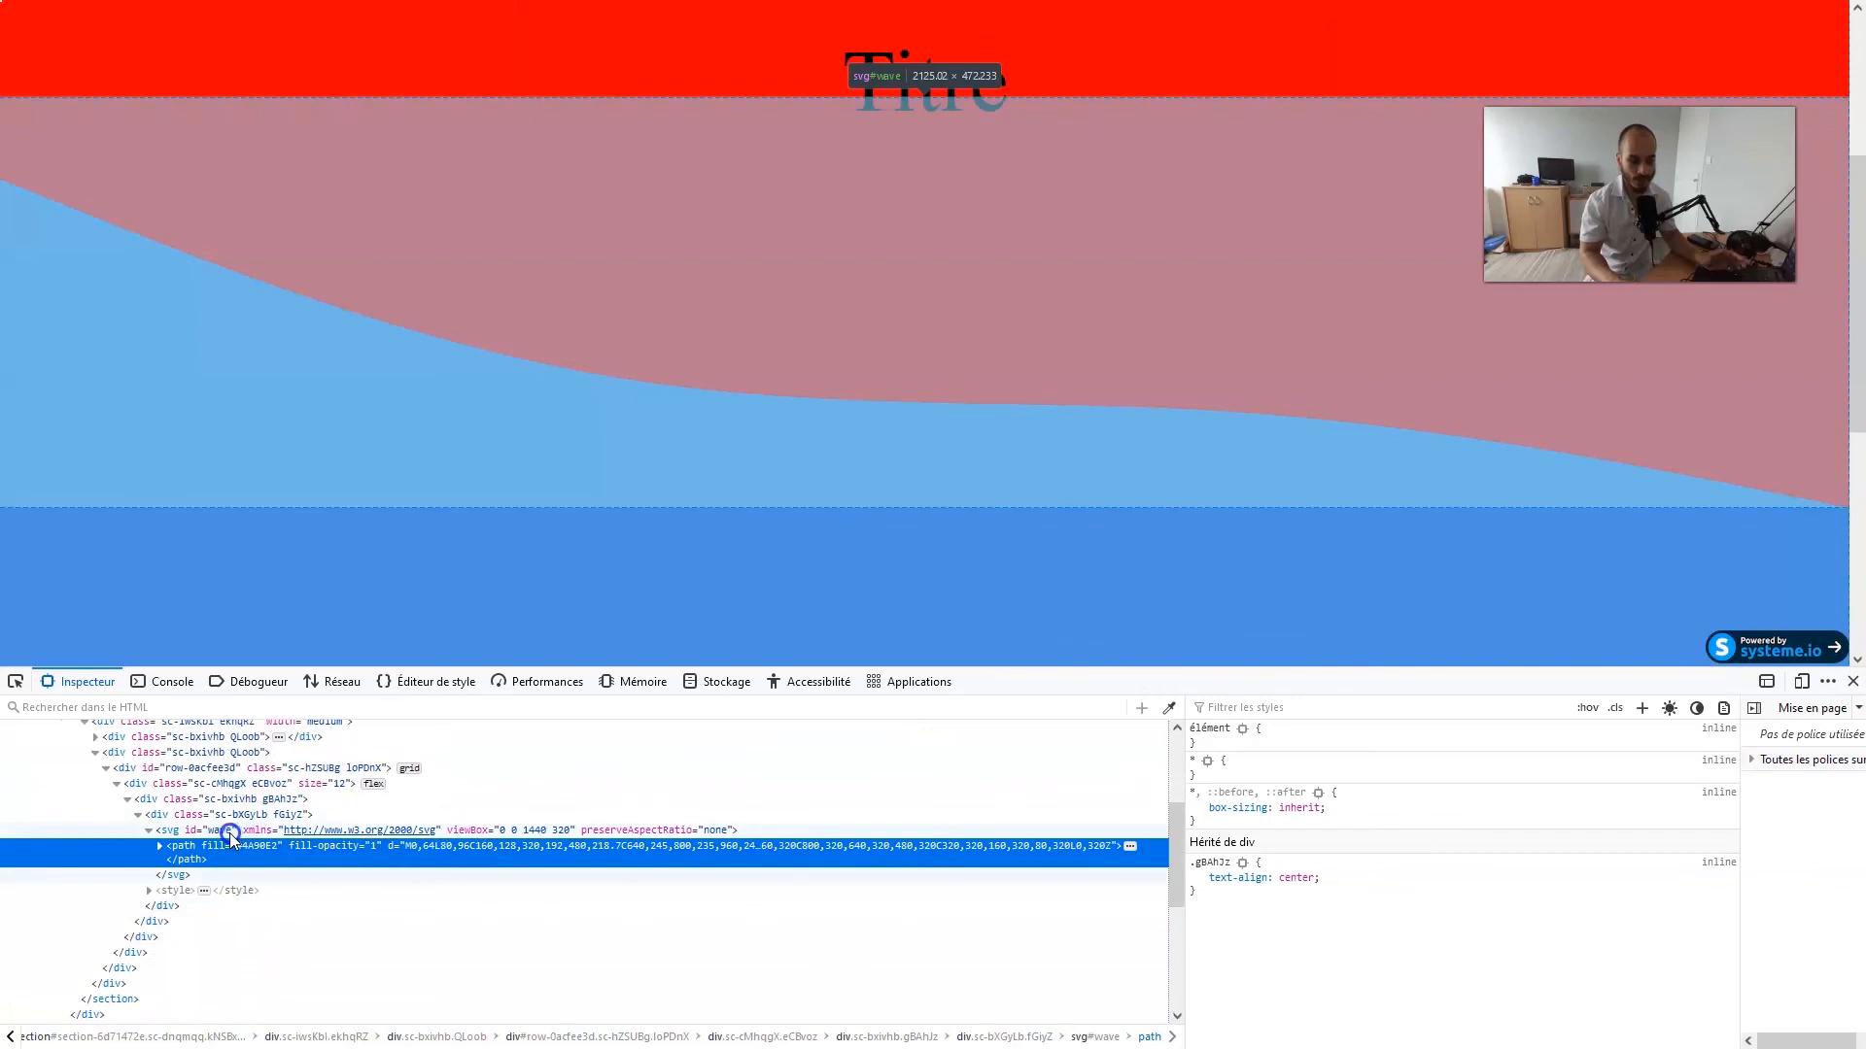
left_click(230, 834)
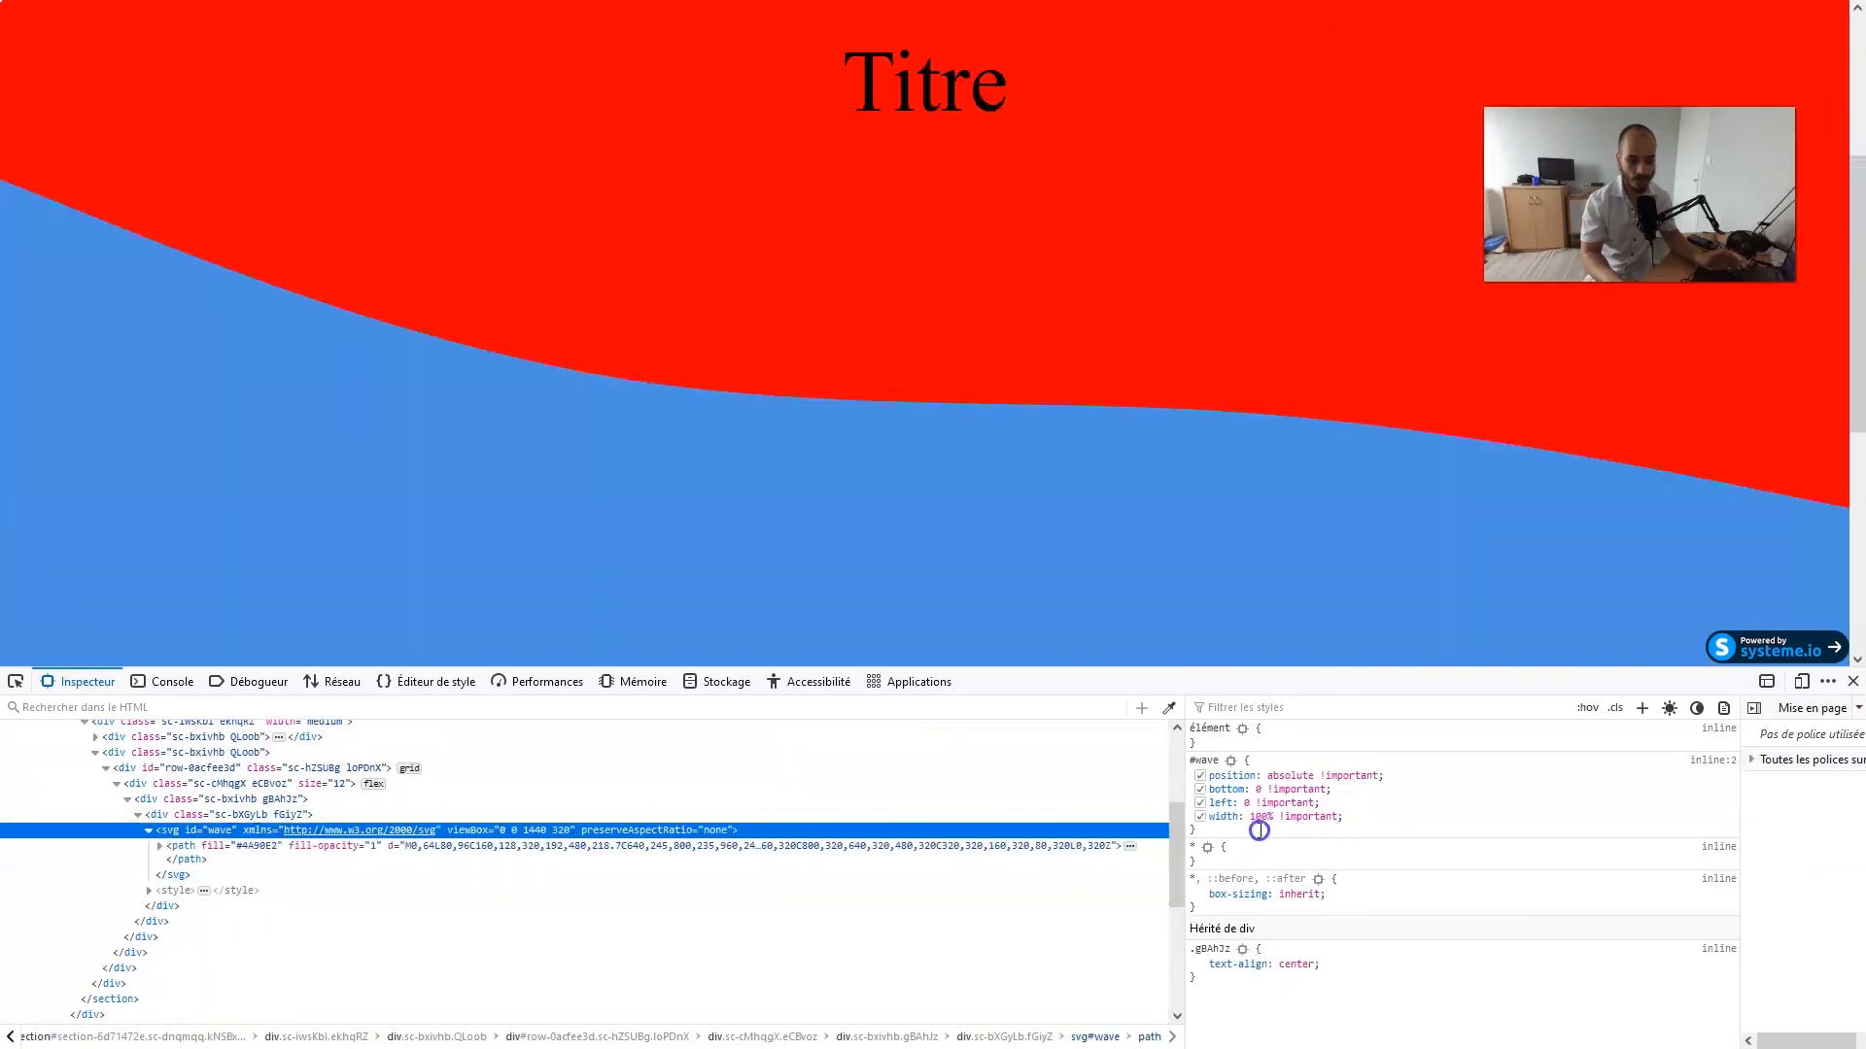
Add a height declaration of 20vh below the width in the inspected #wave rule
left_click(1244, 834)
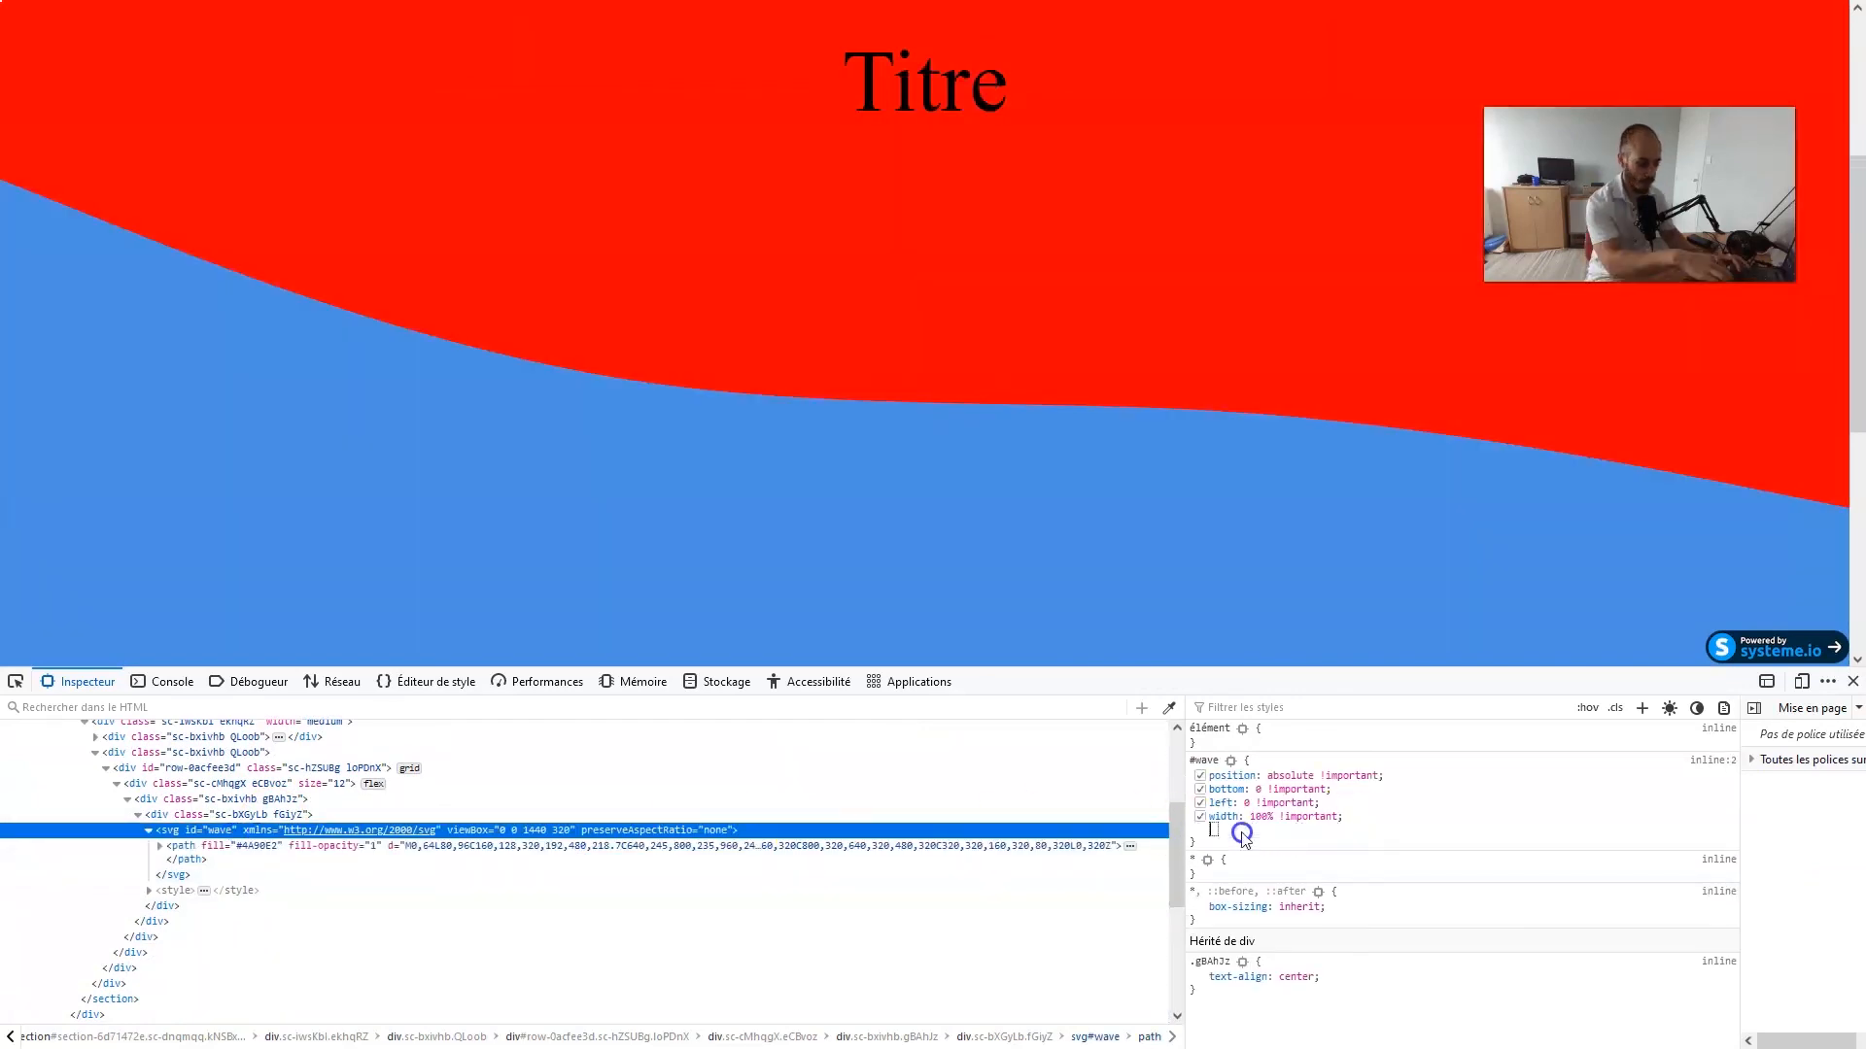
type("height")
key("Tab")
type("20")
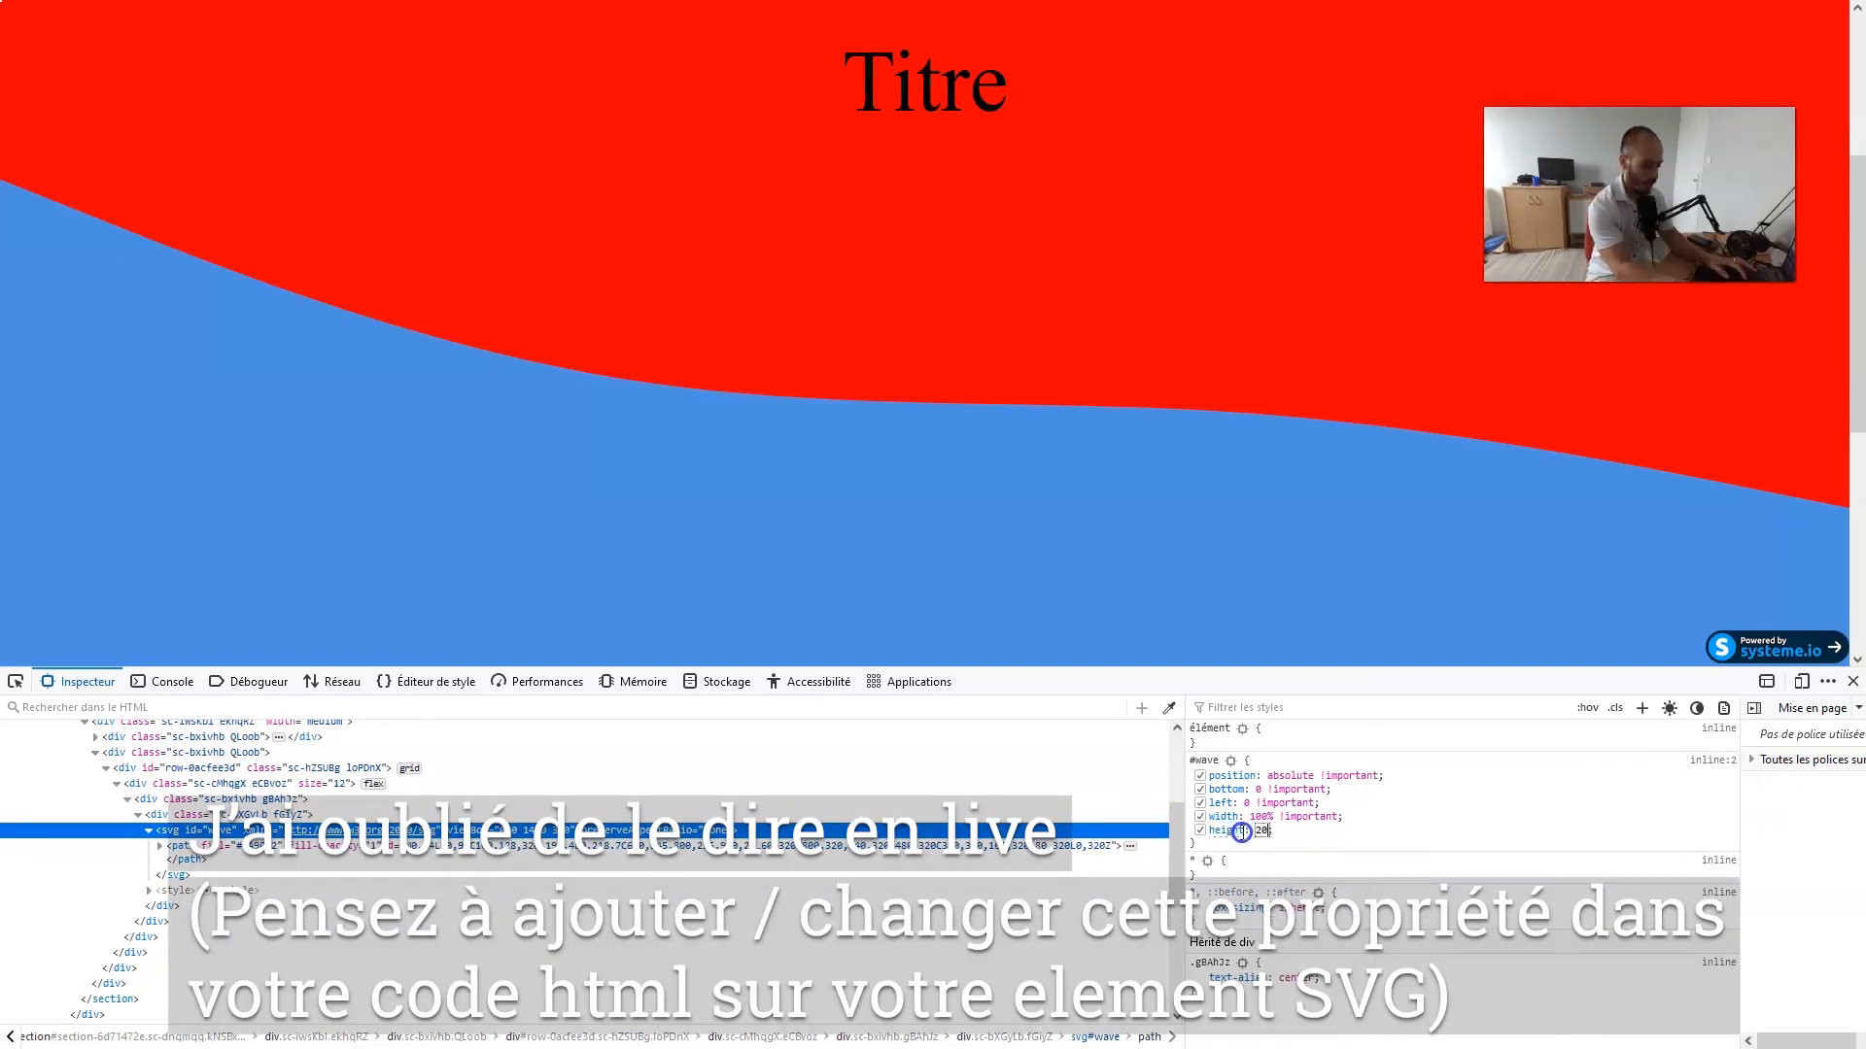
type("vh")
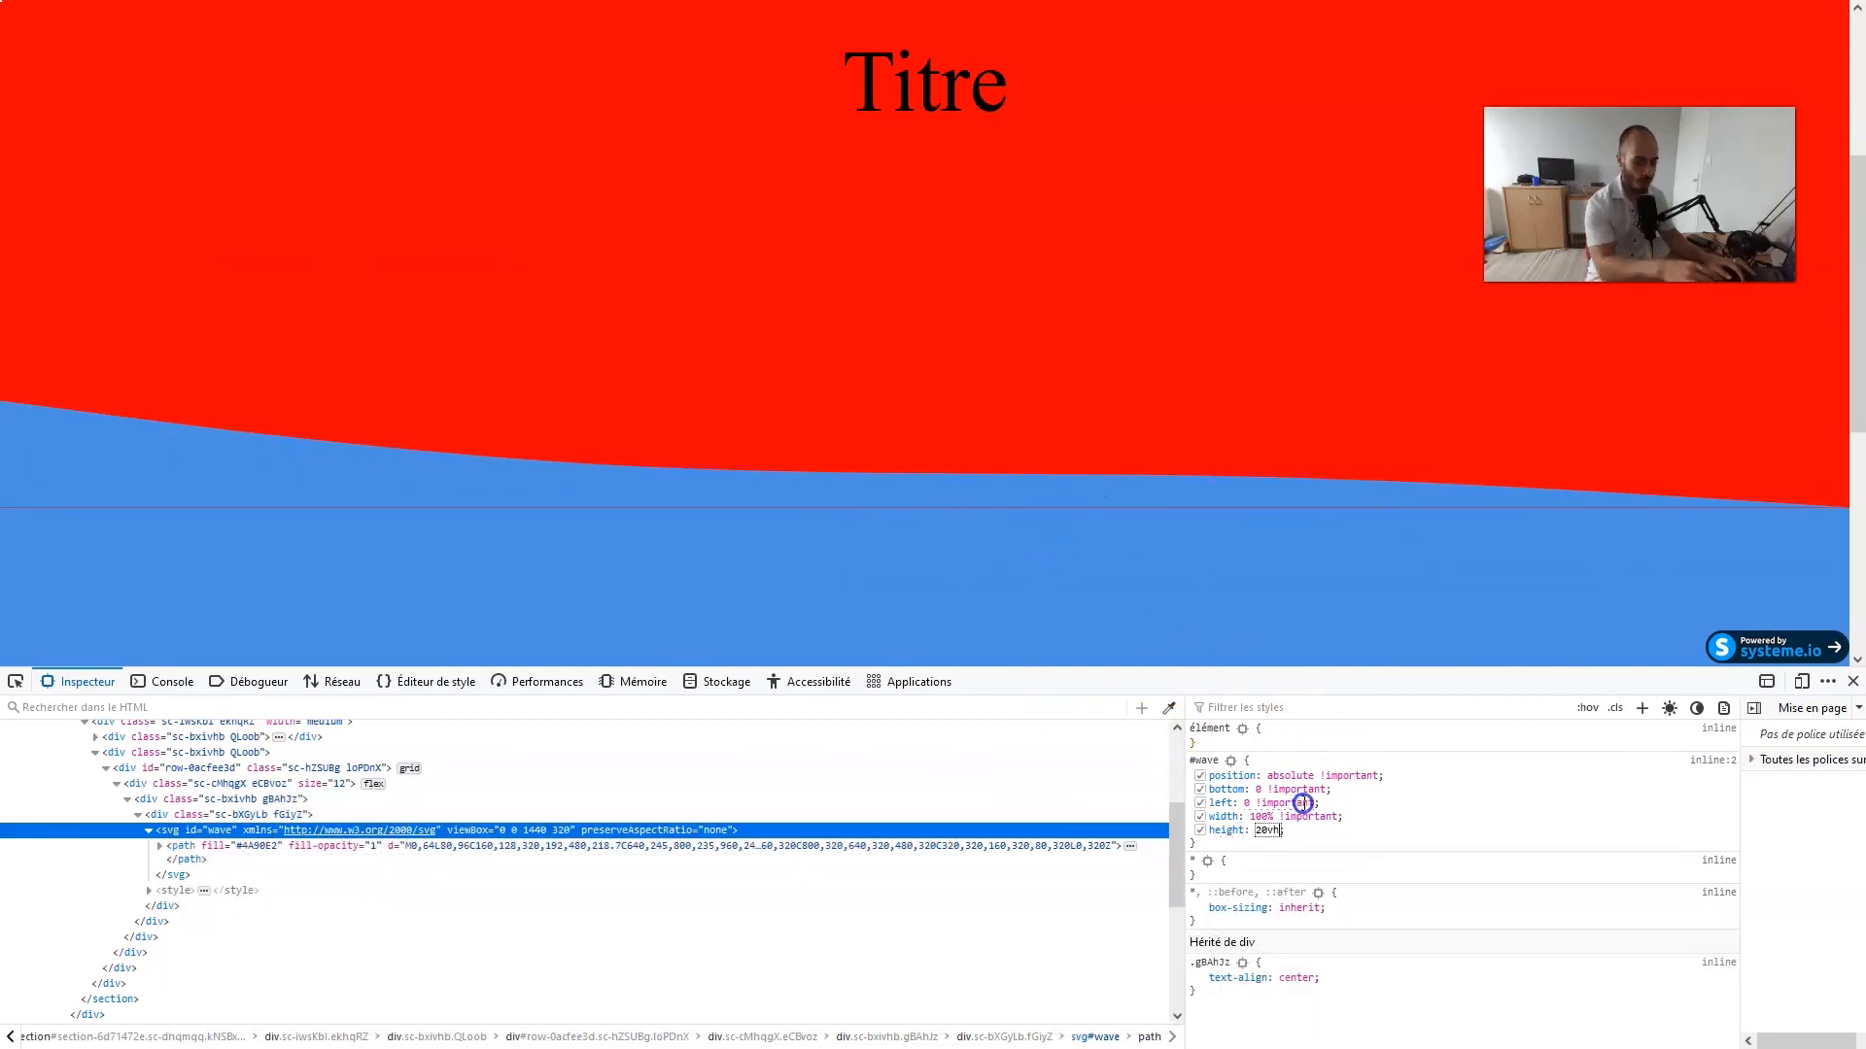
Try wave heights of 120vh and 120px in the inspected #wave rule
type("1")
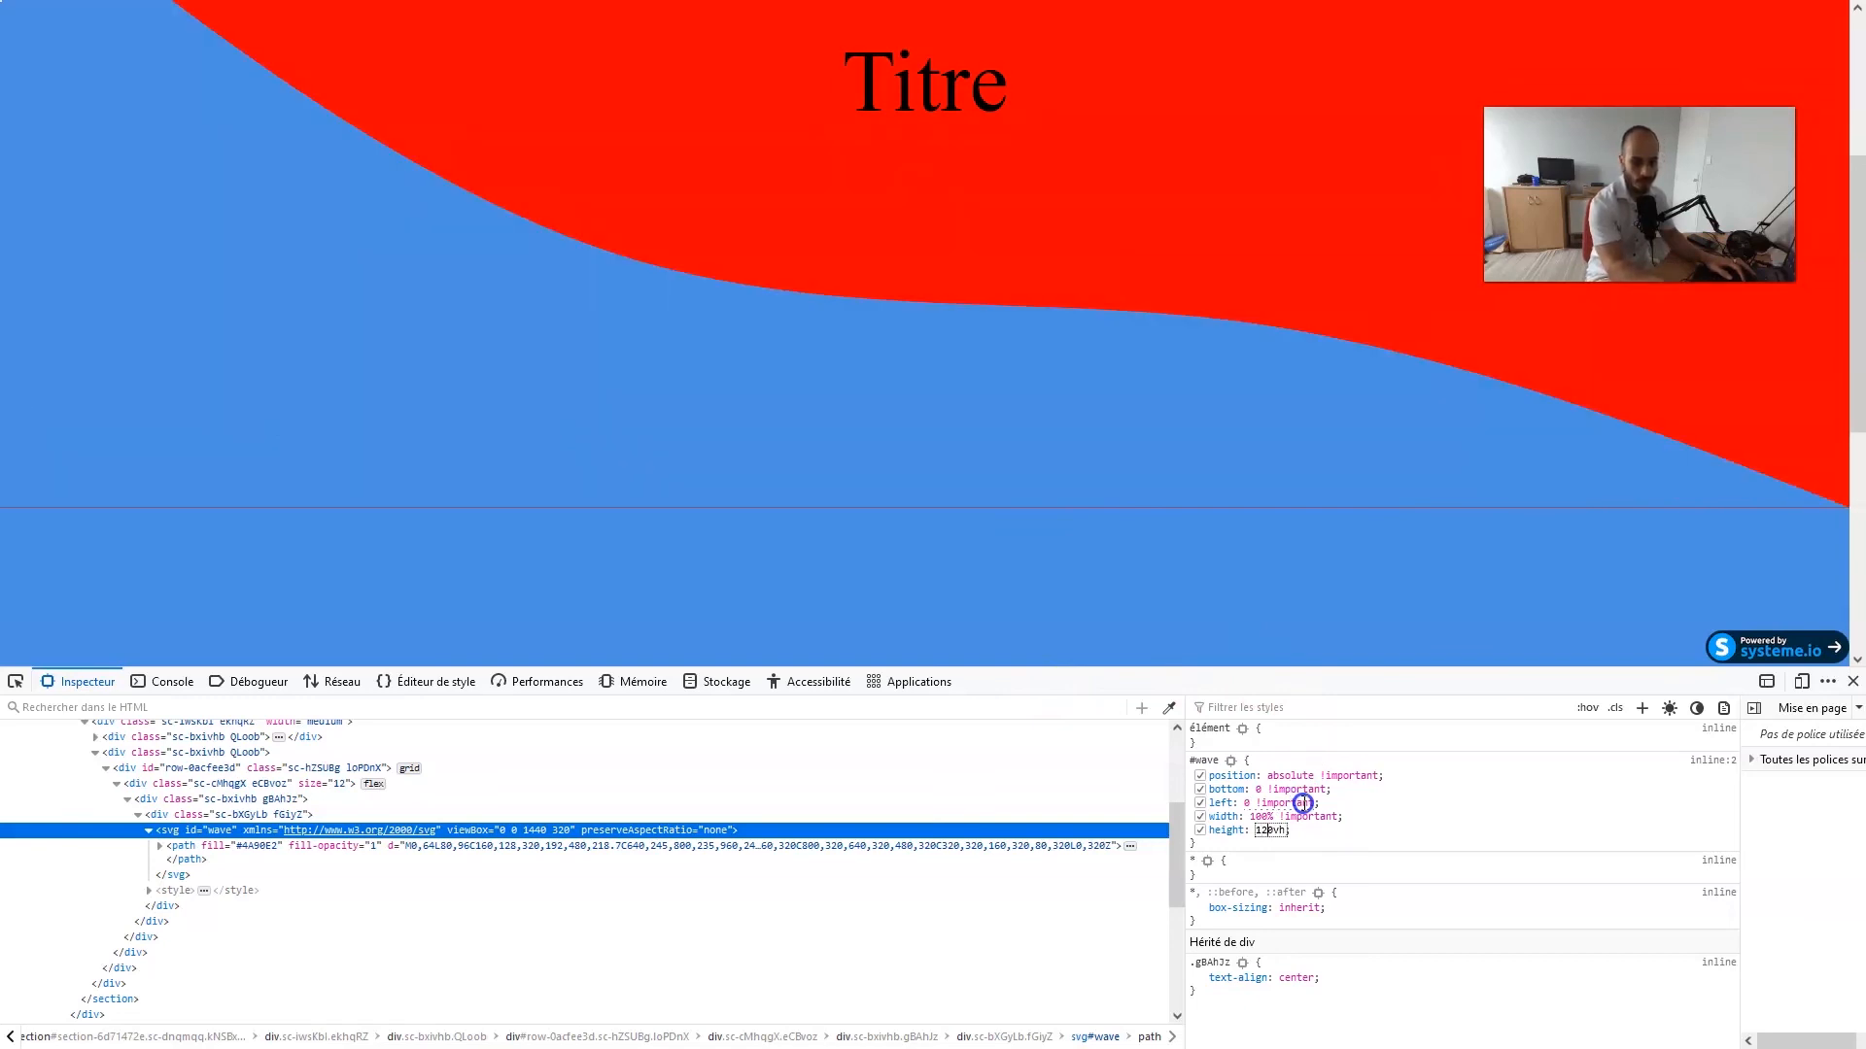
key("BackSpace")
key("BackSpace")
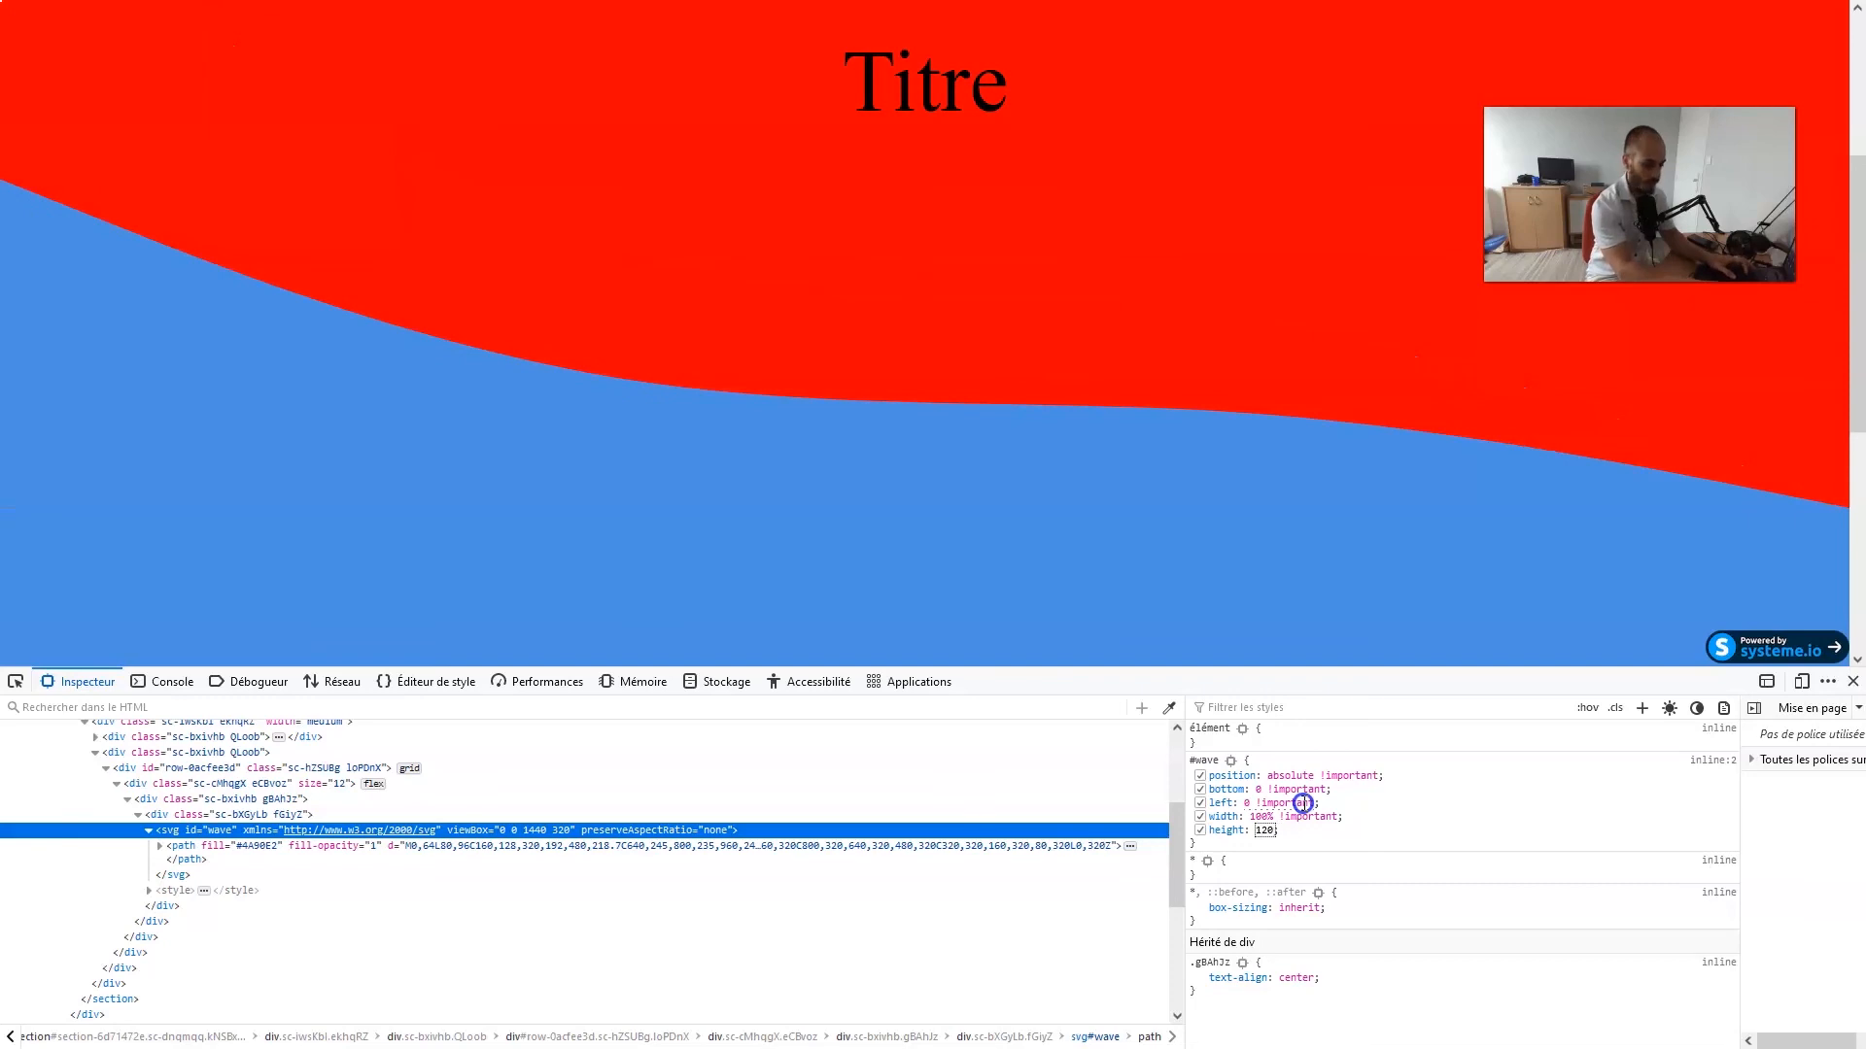
type("px")
Clear the height value in the inspected #wave rule
key("BackSpace")
key("BackSpace")
key("BackSpace")
key("BackSpace")
key("BackSpace")
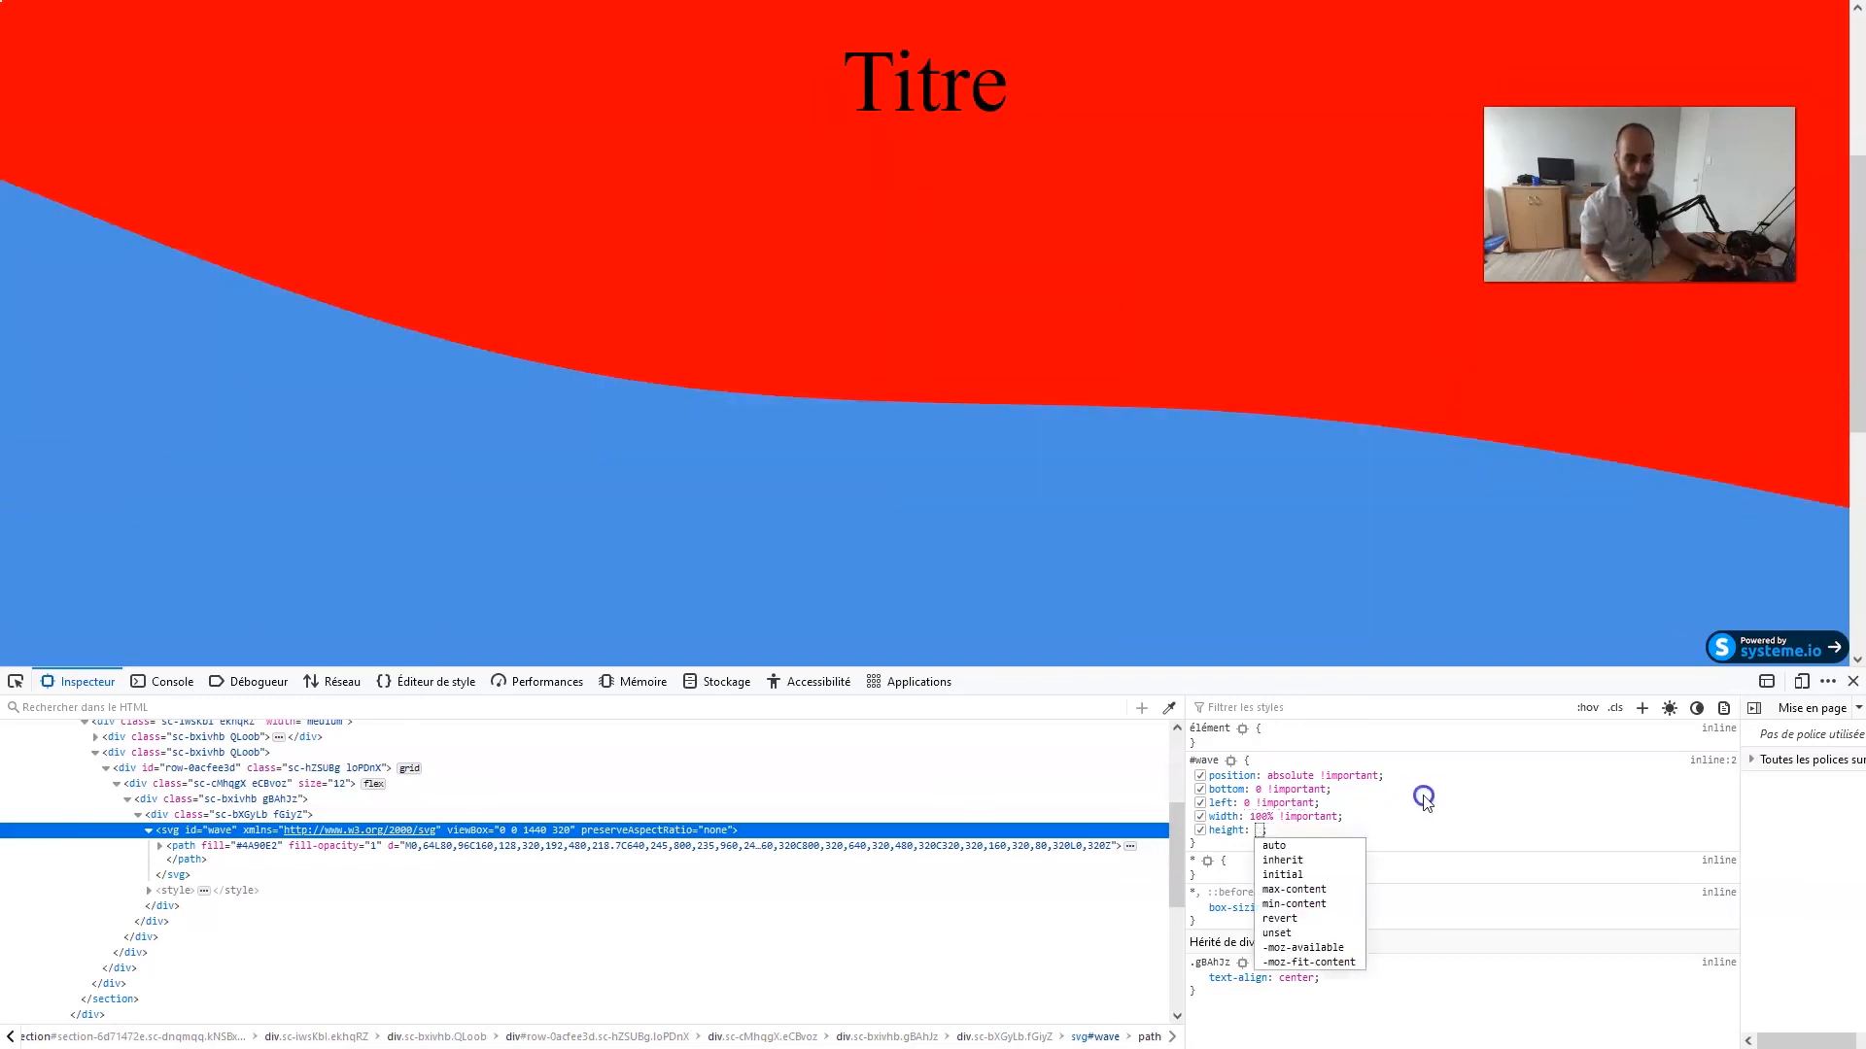
left_click(1202, 832)
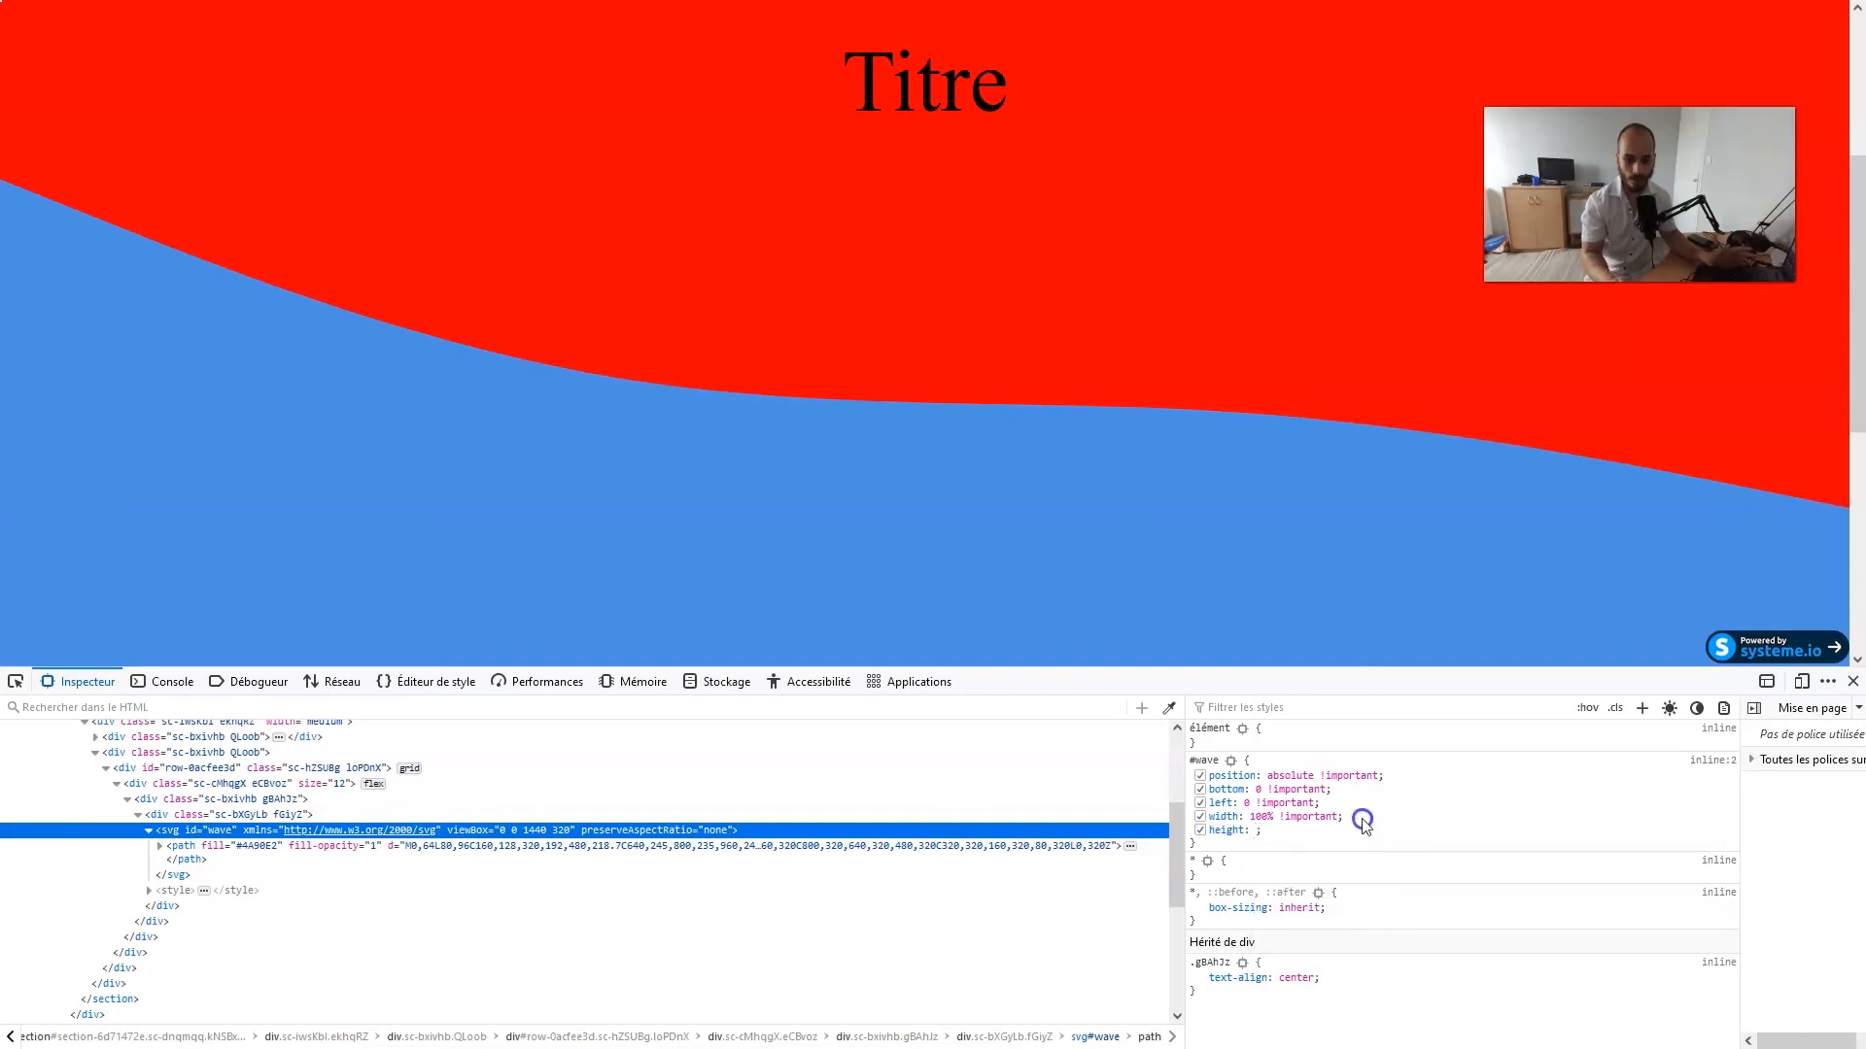